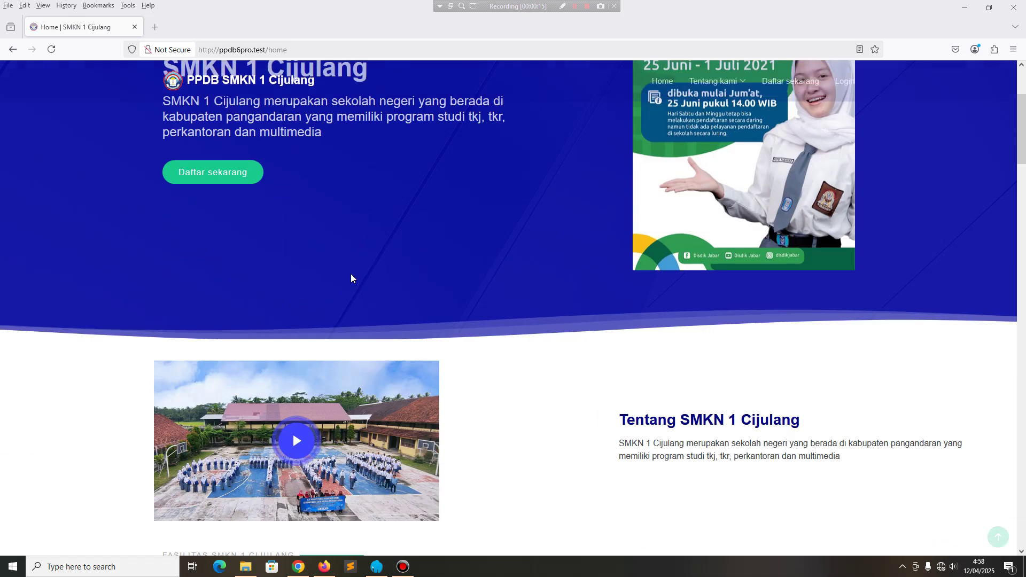
Scroll the home page down to the footer and open the Pengumuman Hasil Seleksi page.
{"action": "scroll", "coordinate": [351, 278], "scroll_direction": "down", "scroll_amount": 12}
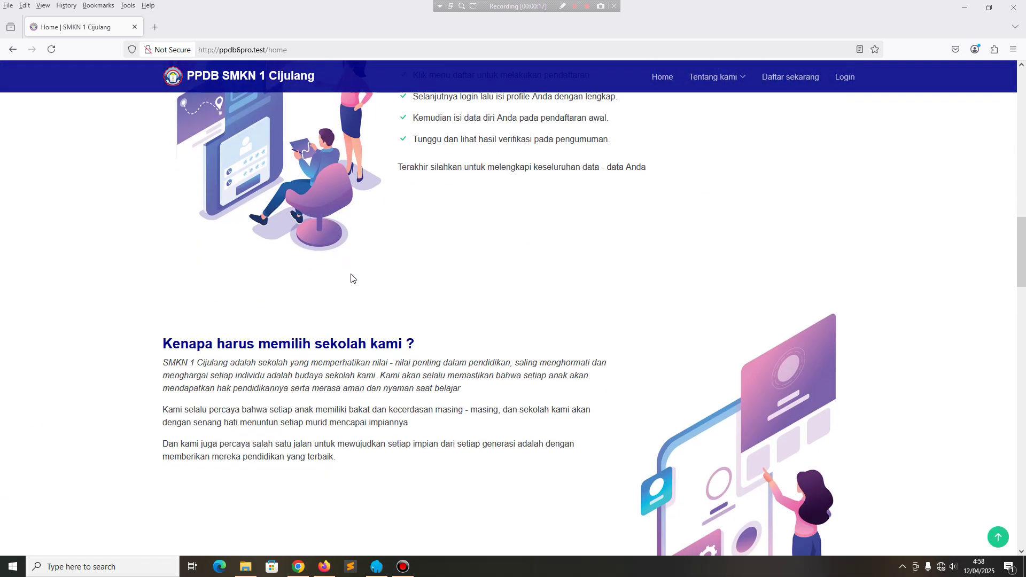
{"action": "scroll", "coordinate": [351, 278], "scroll_direction": "down", "scroll_amount": 15}
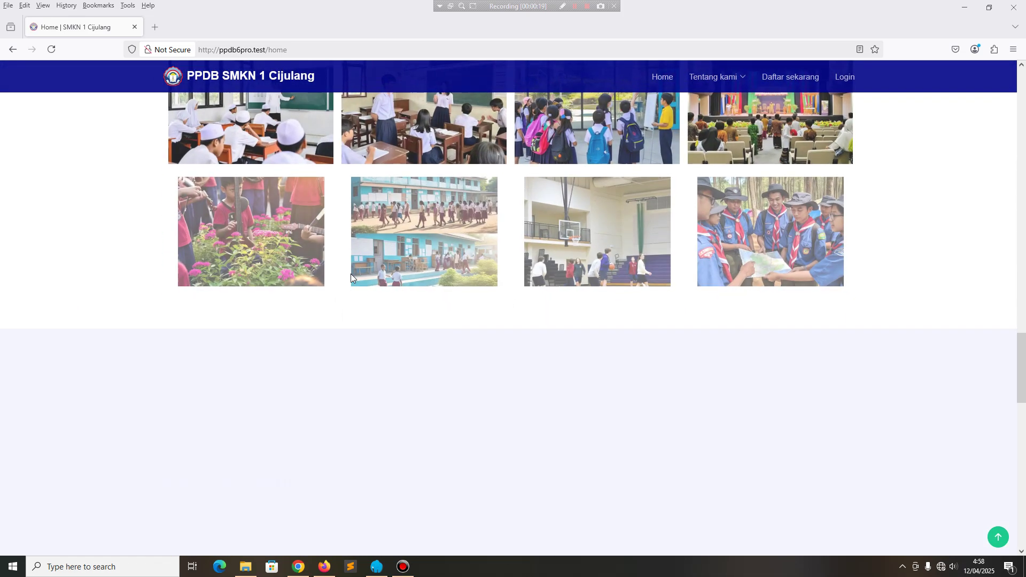
{"action": "scroll", "coordinate": [351, 279], "scroll_direction": "down", "scroll_amount": 5}
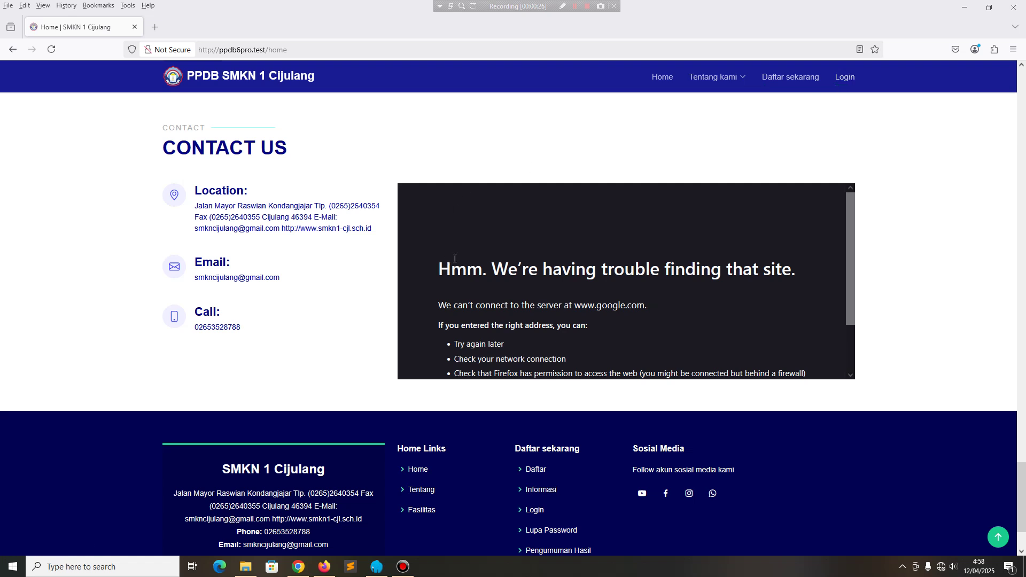
{"action": "scroll", "coordinate": [552, 264], "scroll_direction": "down", "scroll_amount": 2}
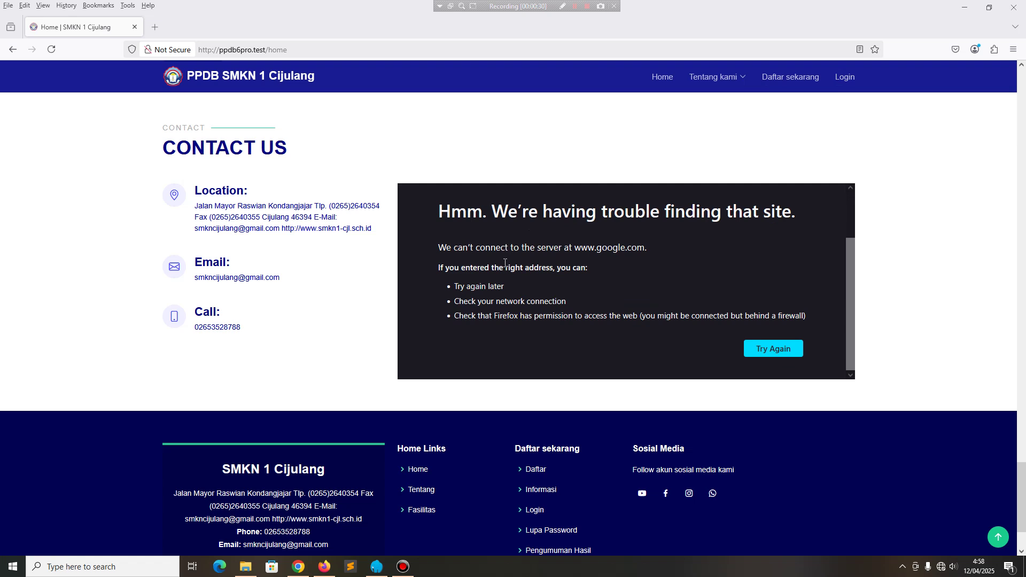
{"action": "scroll", "coordinate": [505, 263], "scroll_direction": "down", "scroll_amount": 3}
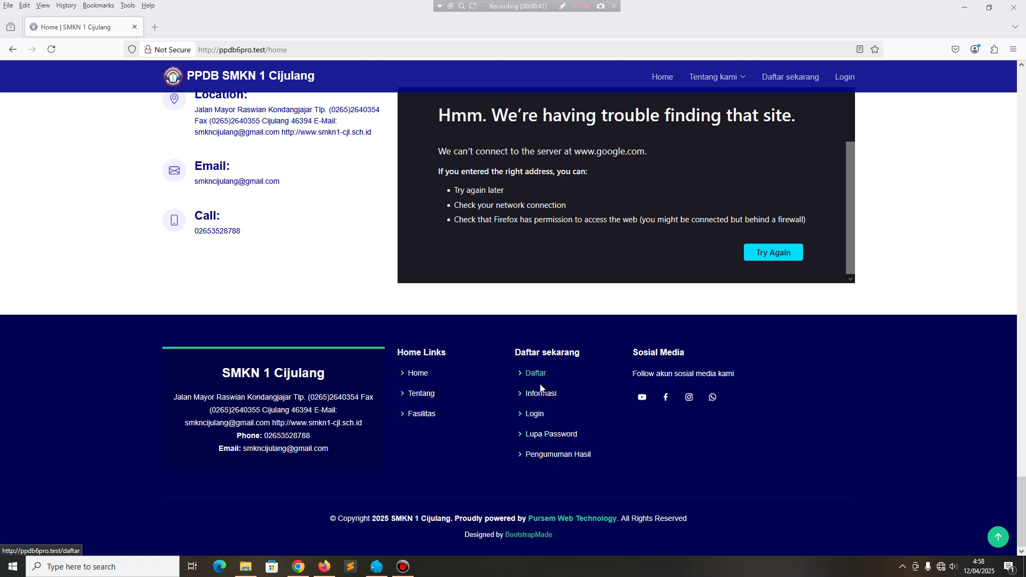
{"action": "left_click", "coordinate": [554, 454]}
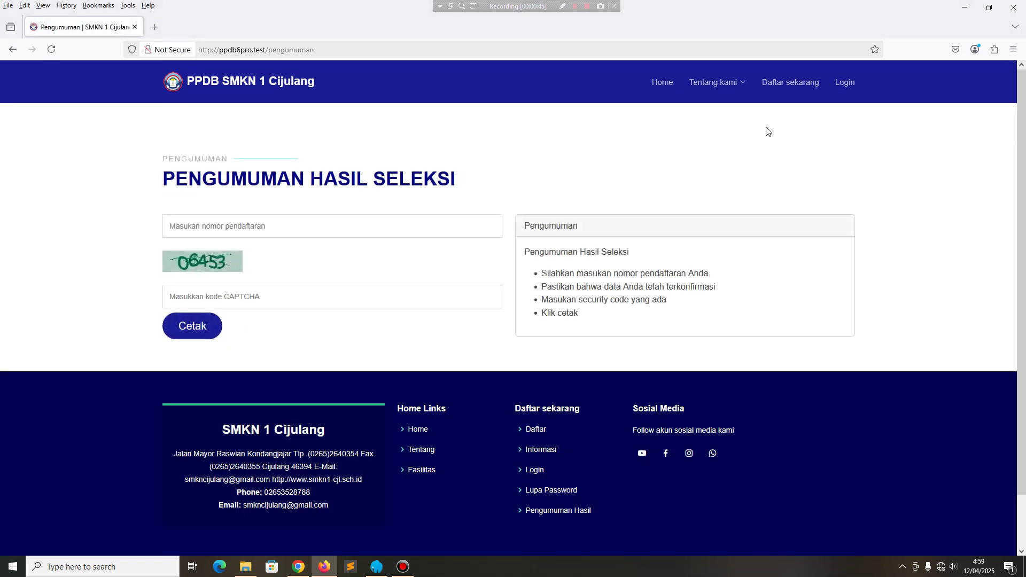
Check Daftar sekarang shows registration not yet open, view the Login page, then switch to the admin dashboard.
{"action": "left_click", "coordinate": [786, 87]}
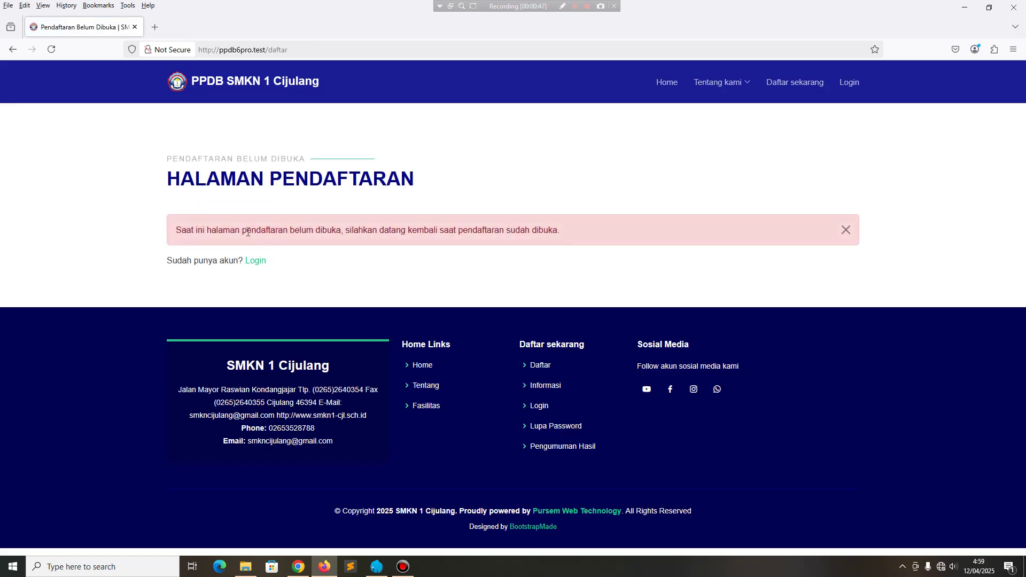
{"action": "left_click", "coordinate": [856, 88]}
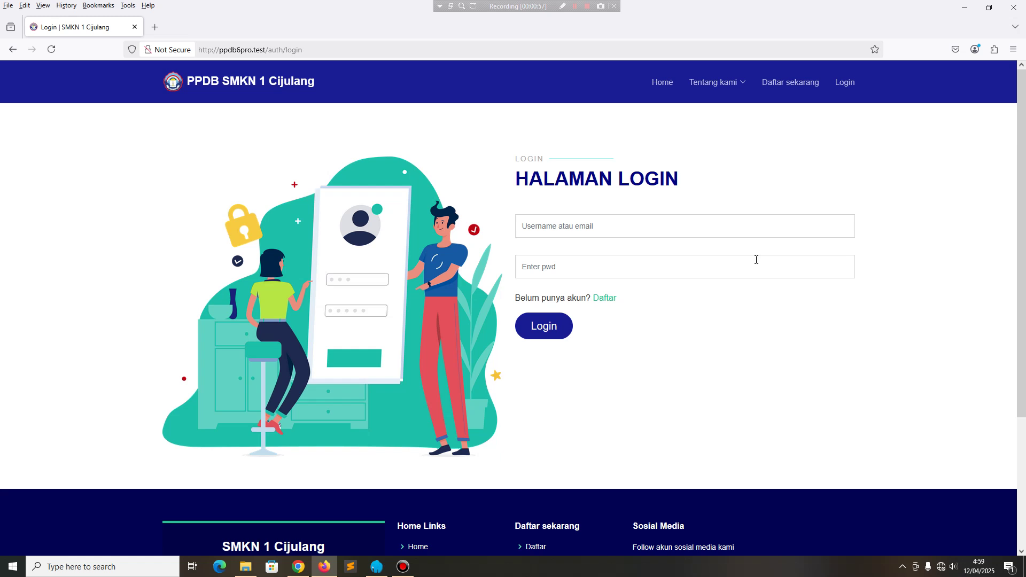
{"action": "left_click", "coordinate": [299, 570]}
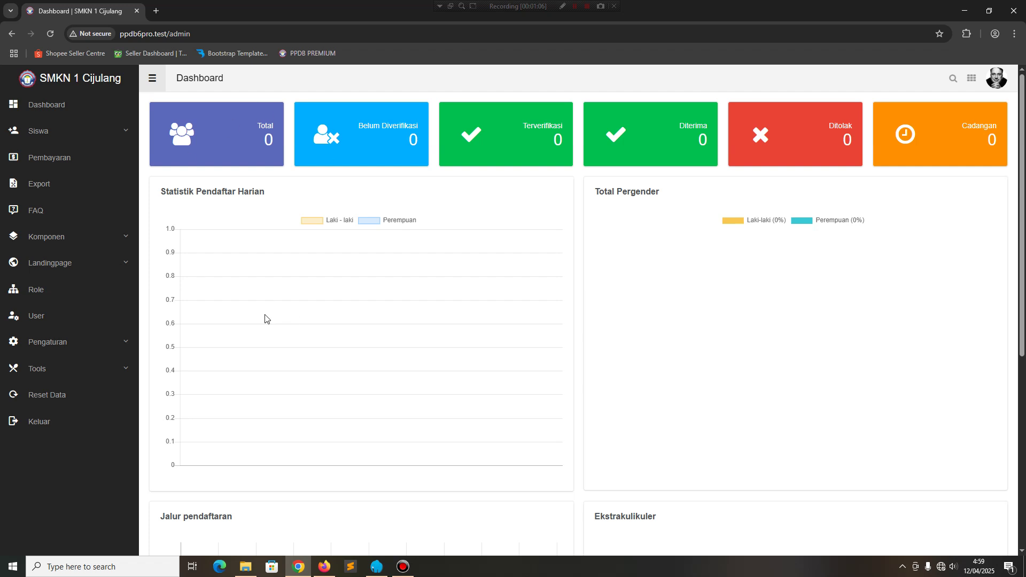
Generate 25 dummy students dated 12 April 2025 in Tools > Development.
{"action": "left_click", "coordinate": [60, 377]}
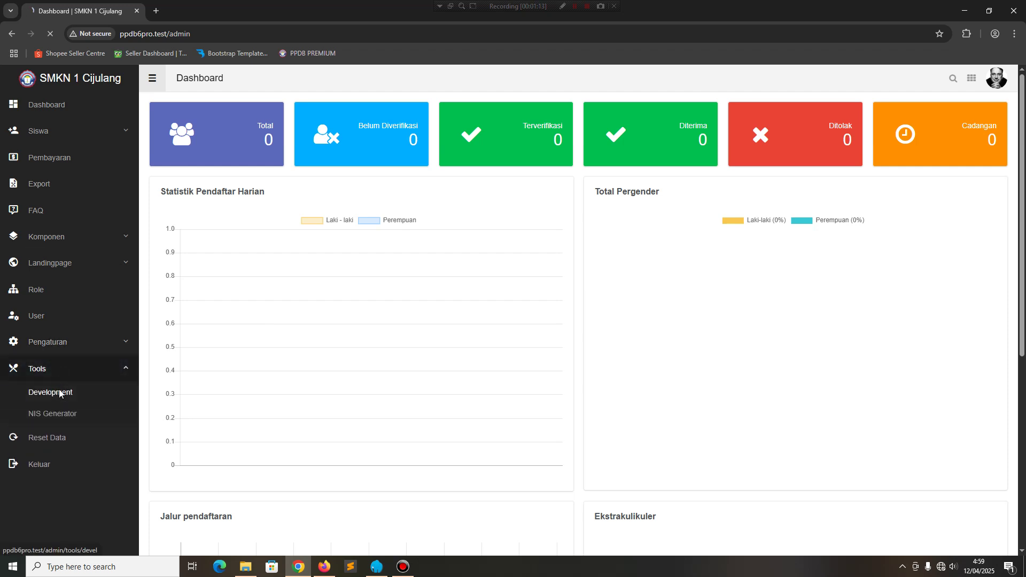
{"action": "left_click", "coordinate": [212, 203]}
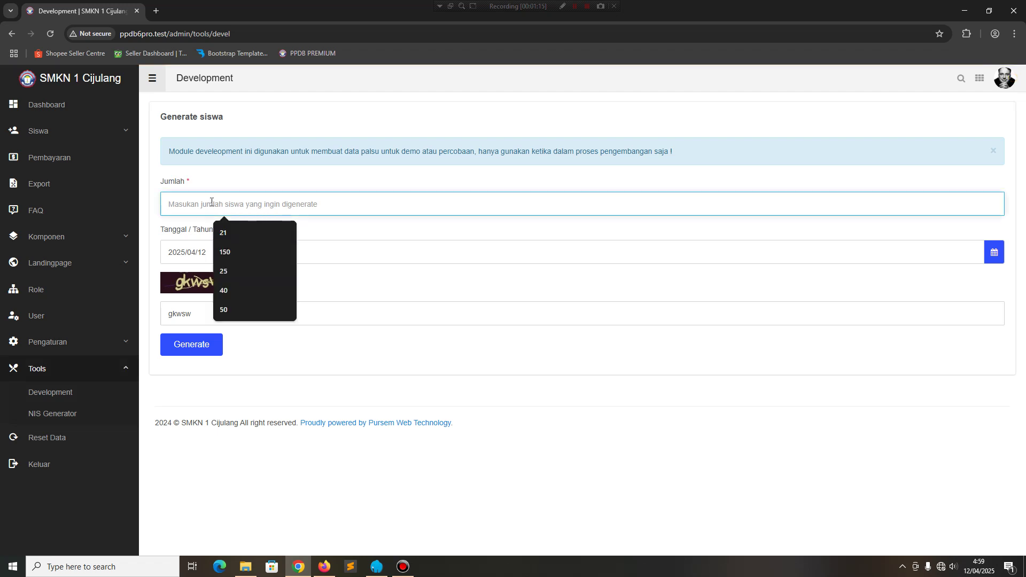
{"action": "type", "text": "25"}
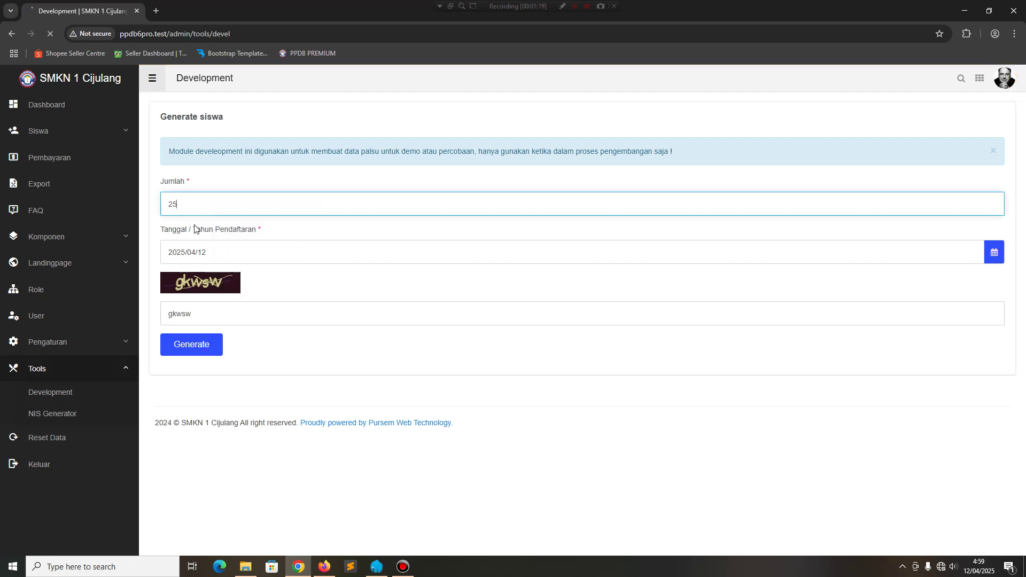
Generate another 25 dummy students dated 11 April 2025 and check the Dashboard total of 50.
{"action": "left_click", "coordinate": [203, 205]}
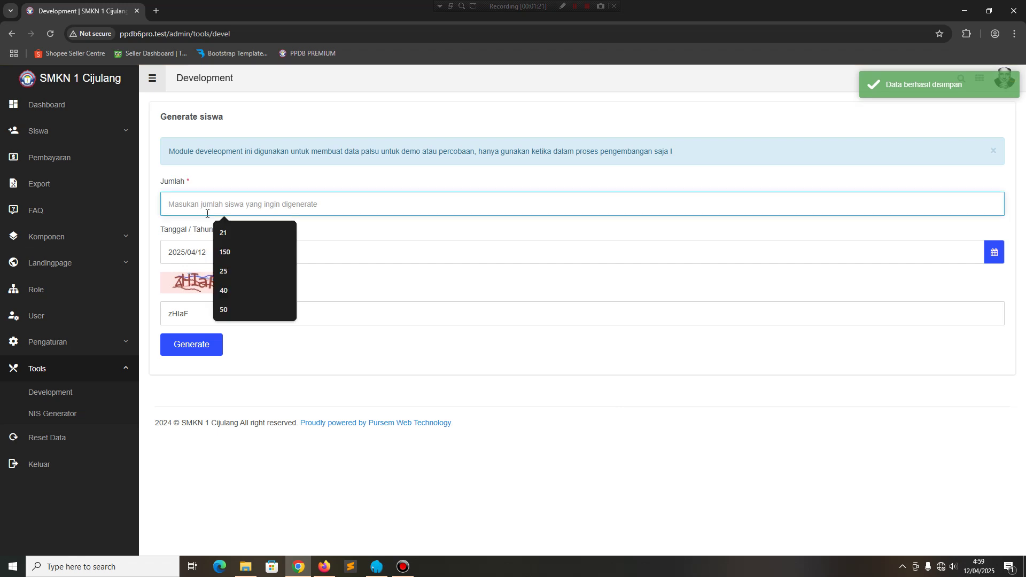
{"action": "left_click", "coordinate": [224, 271]}
{"action": "left_click", "coordinate": [230, 252]}
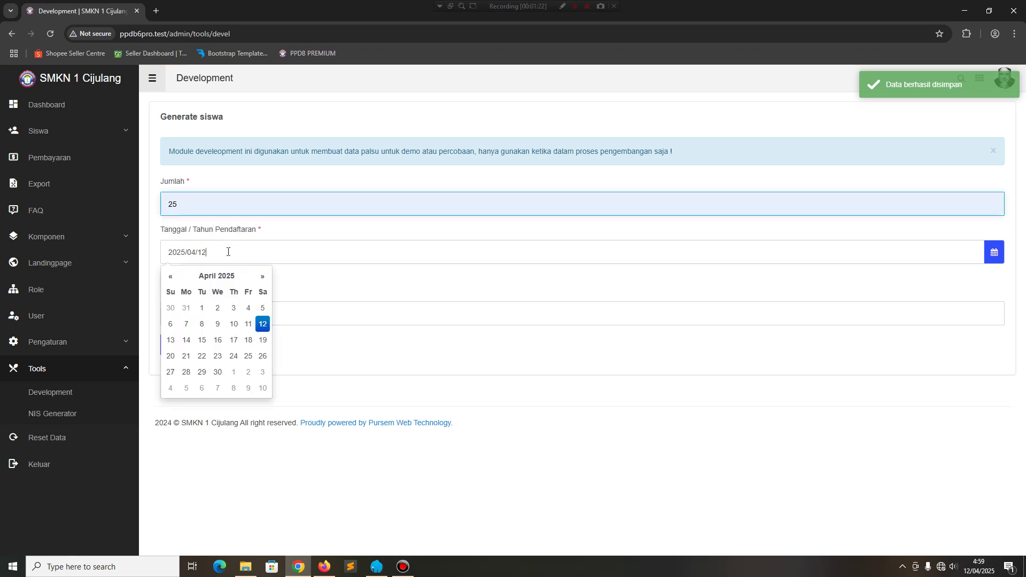
{"action": "left_click", "coordinate": [248, 324]}
{"action": "left_click", "coordinate": [191, 356]}
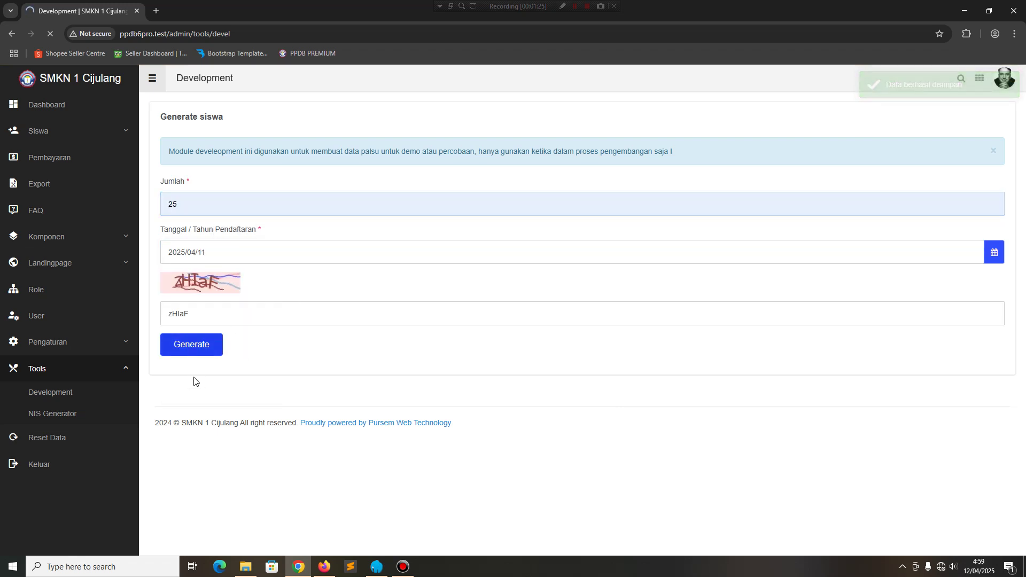
{"action": "left_click", "coordinate": [55, 104]}
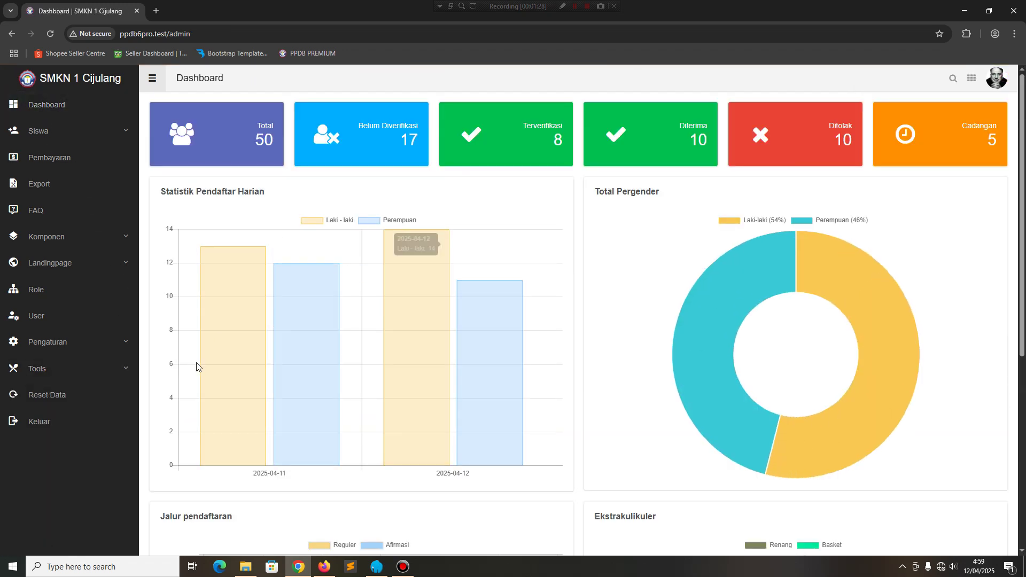
Generate 40 dummy students dated 2025/04/10 and confirm the Dashboard shows 90 registrants.
{"action": "left_click", "coordinate": [64, 368]}
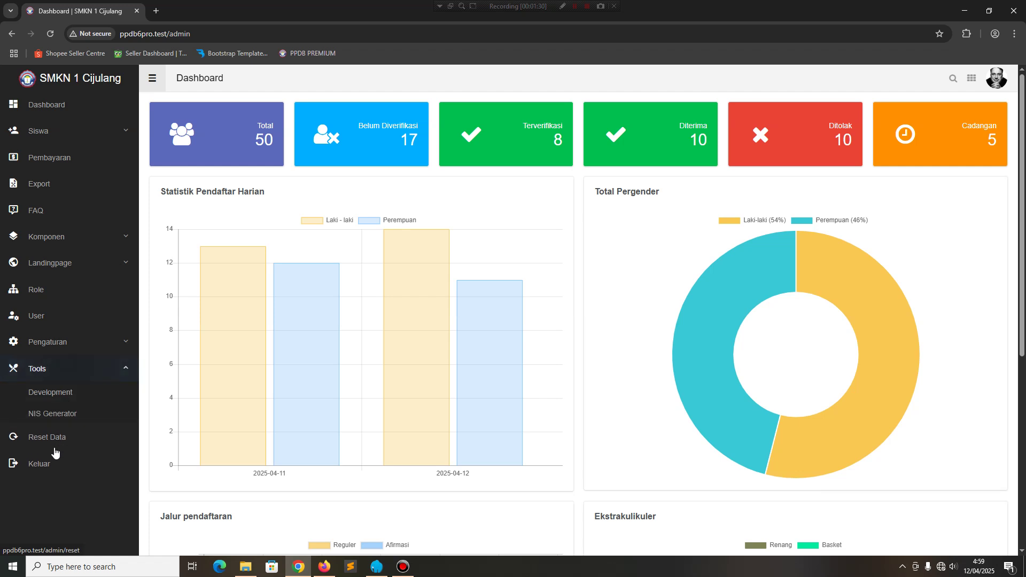
{"action": "left_click", "coordinate": [32, 395]}
{"action": "left_click", "coordinate": [216, 252]}
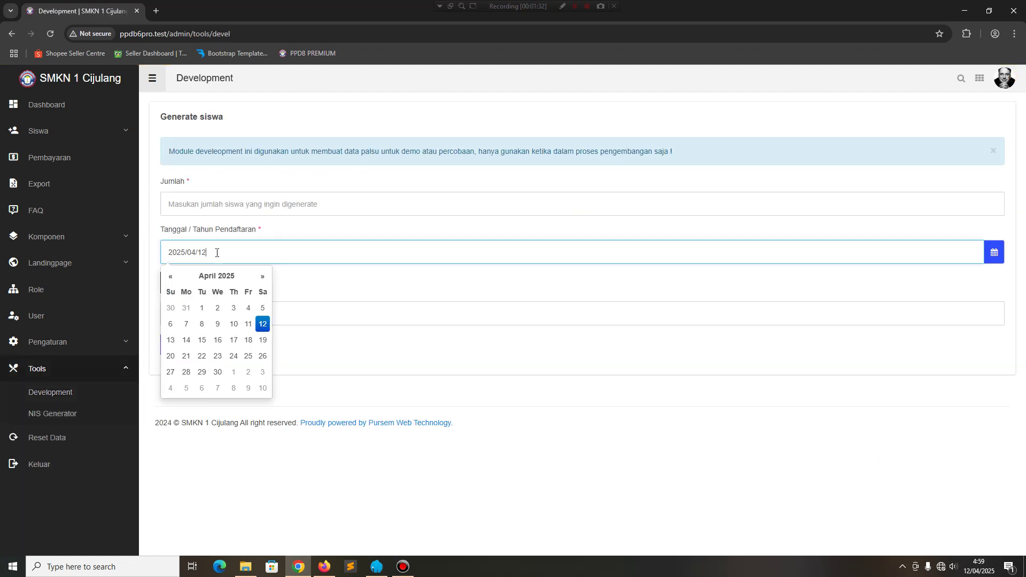
{"action": "left_click", "coordinate": [233, 324]}
{"action": "left_click", "coordinate": [199, 211]}
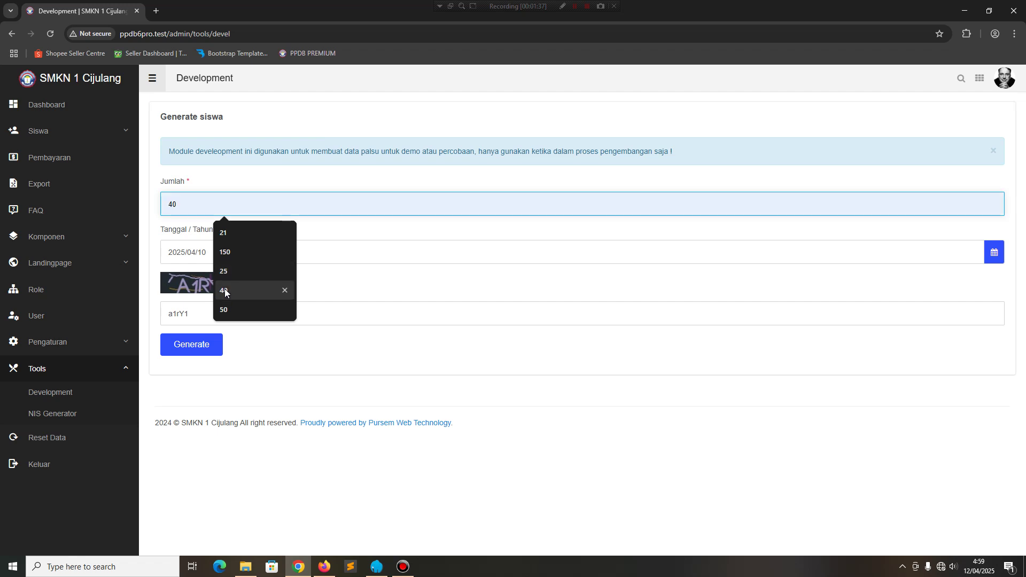
{"action": "left_click", "coordinate": [208, 269]}
{"action": "left_click", "coordinate": [174, 342]}
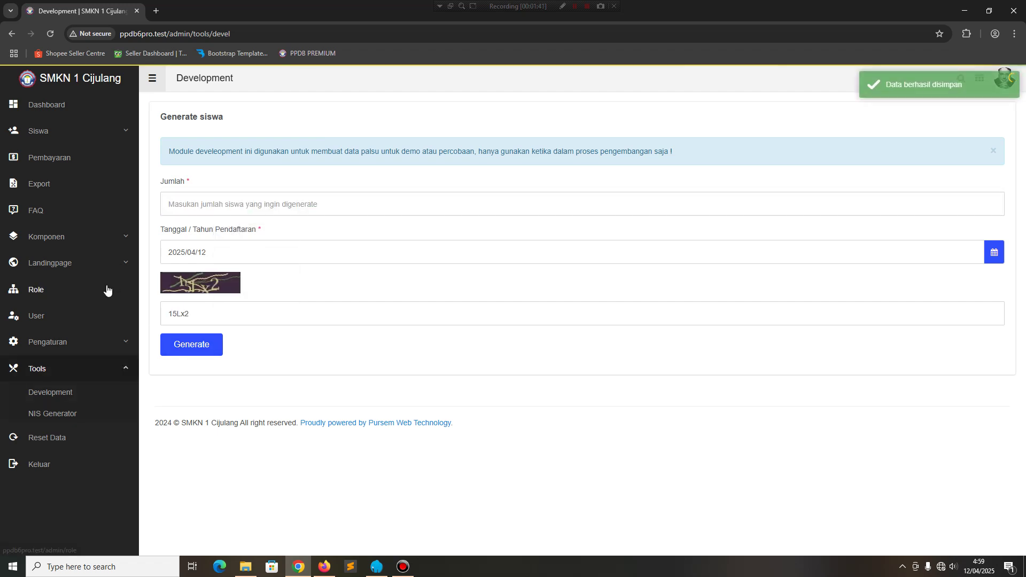
{"action": "left_click", "coordinate": [82, 105]}
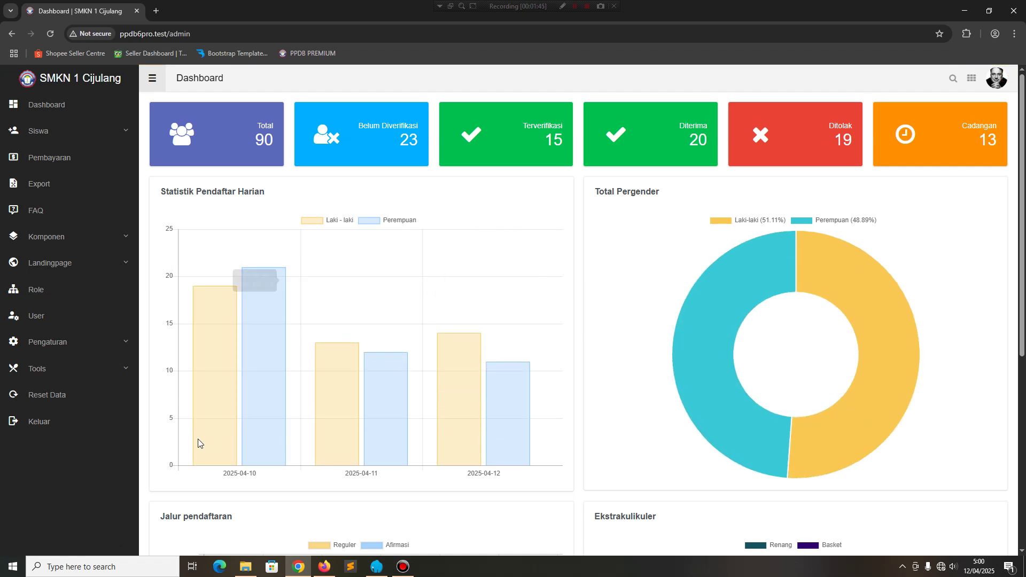
Review the dashboard charts down to the registration-path and extracurricular breakdowns, then expand Siswa.
{"action": "mouse_move", "coordinate": [463, 370]}
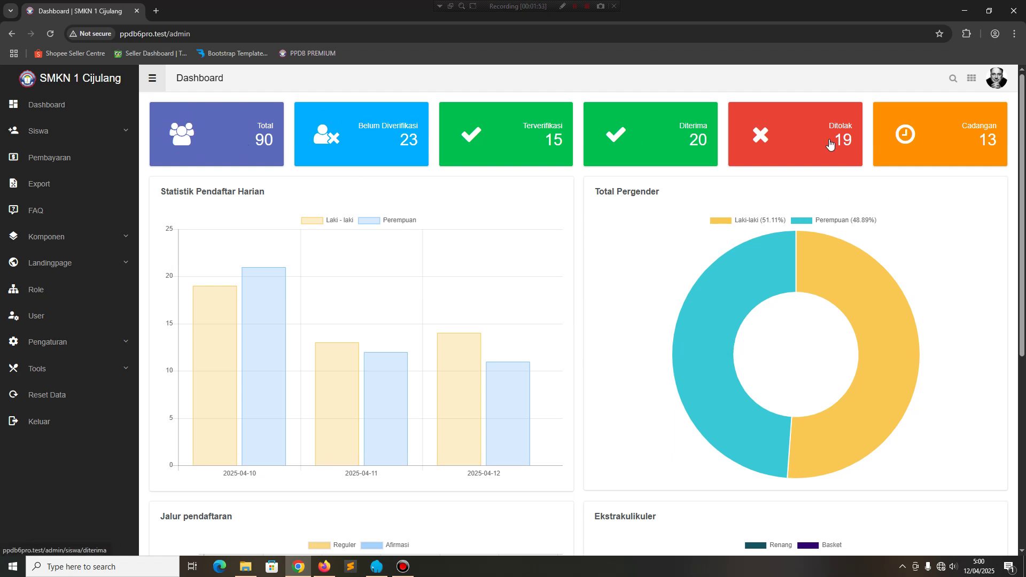
{"action": "scroll", "coordinate": [903, 177], "scroll_direction": "down", "scroll_amount": 4}
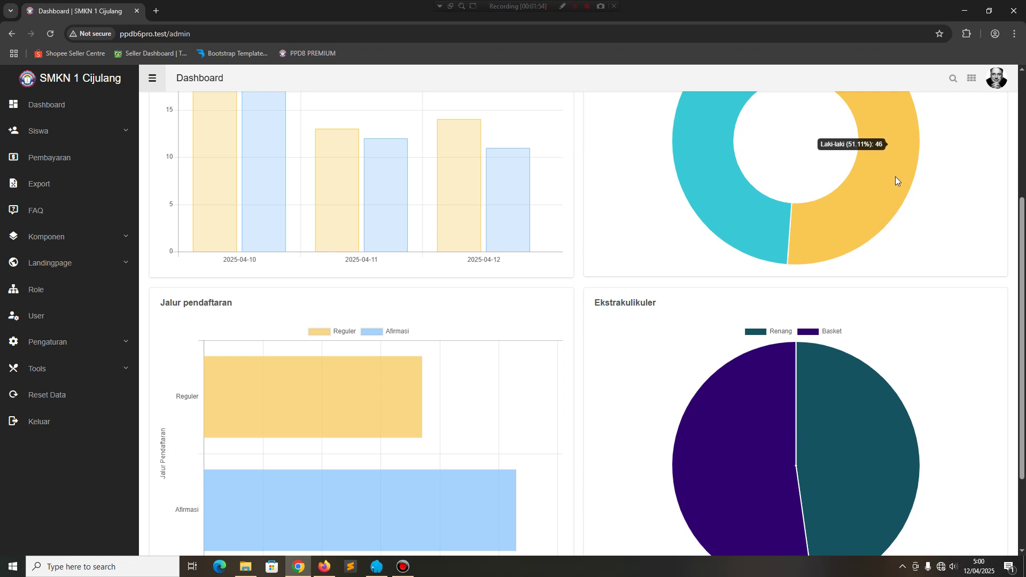
{"action": "scroll", "coordinate": [896, 176], "scroll_direction": "down", "scroll_amount": 2}
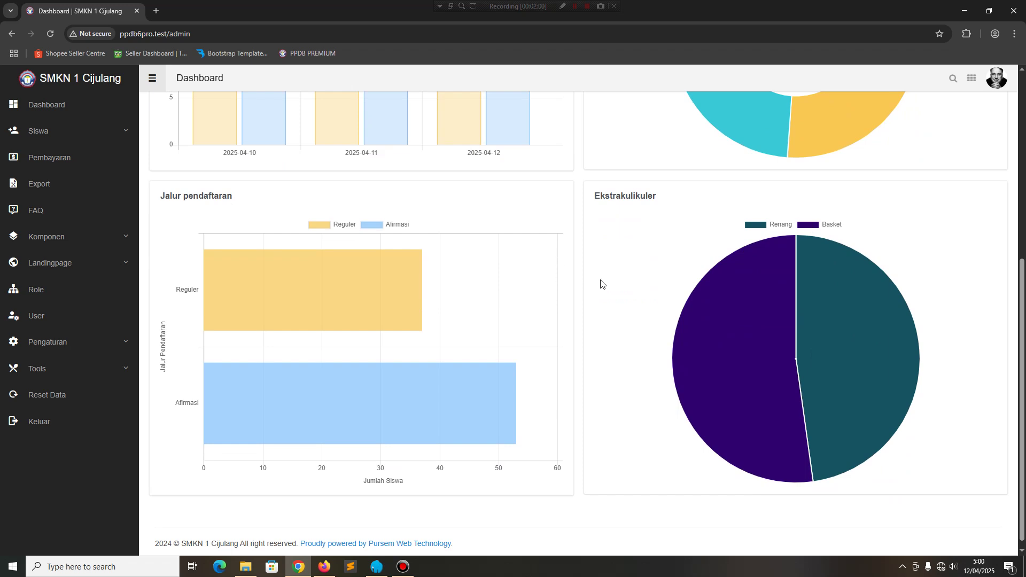
{"action": "left_click", "coordinate": [39, 131]}
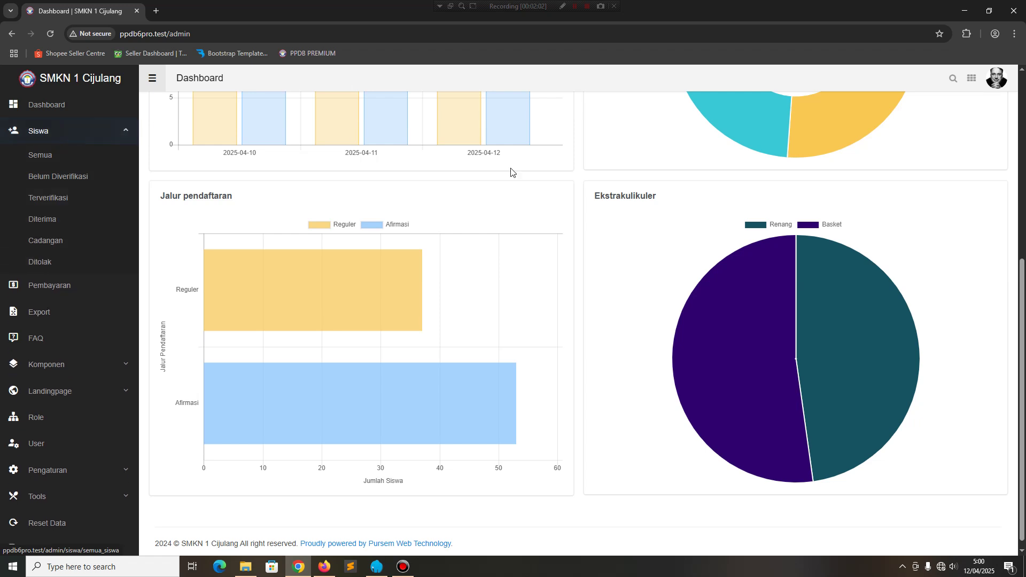
View the 23 Belum Diverifikasi registrants, then return to Semua and scroll the full student table.
{"action": "left_click", "coordinate": [32, 150]}
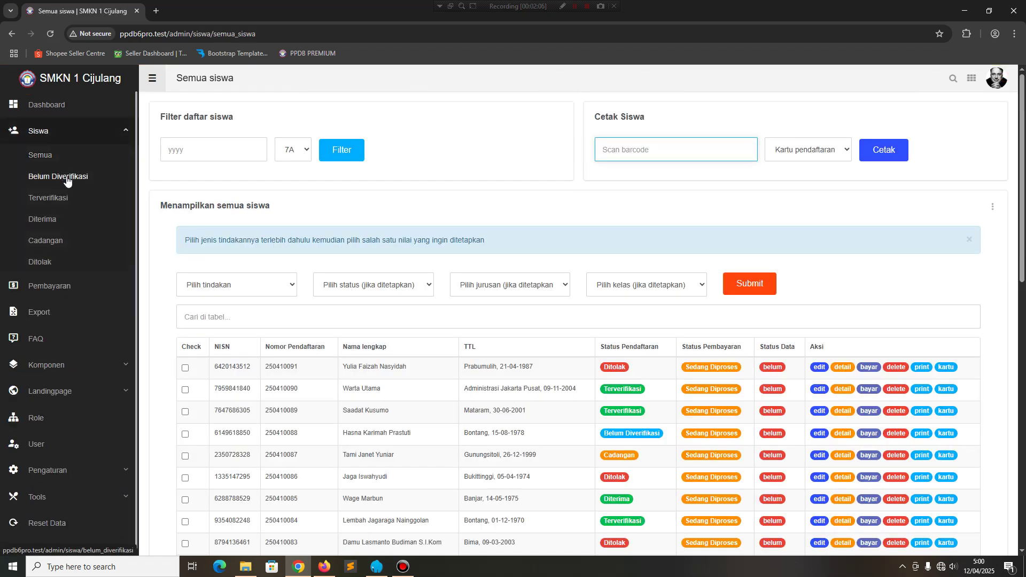
{"action": "left_click", "coordinate": [67, 182]}
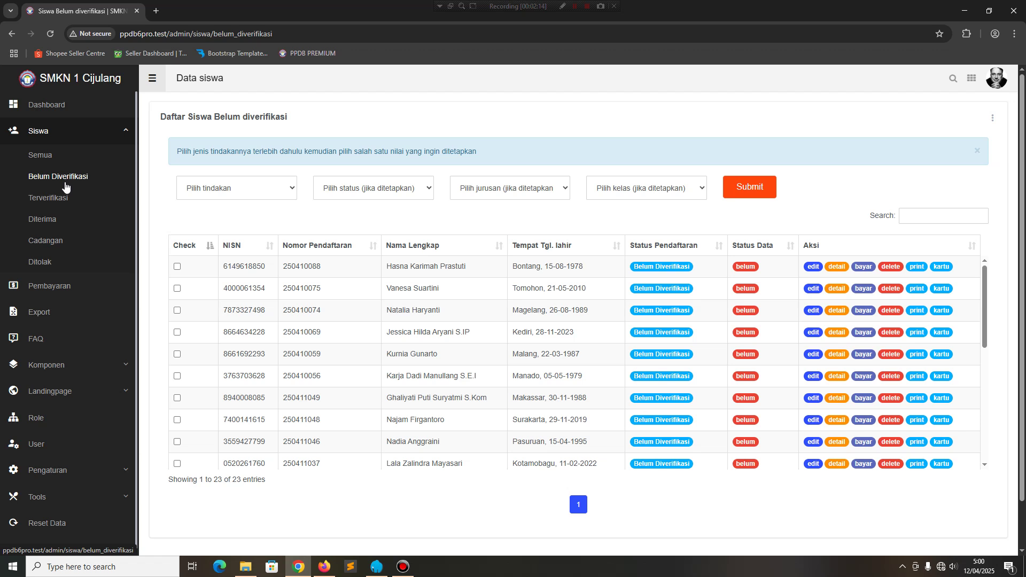
{"action": "left_click", "coordinate": [48, 153]}
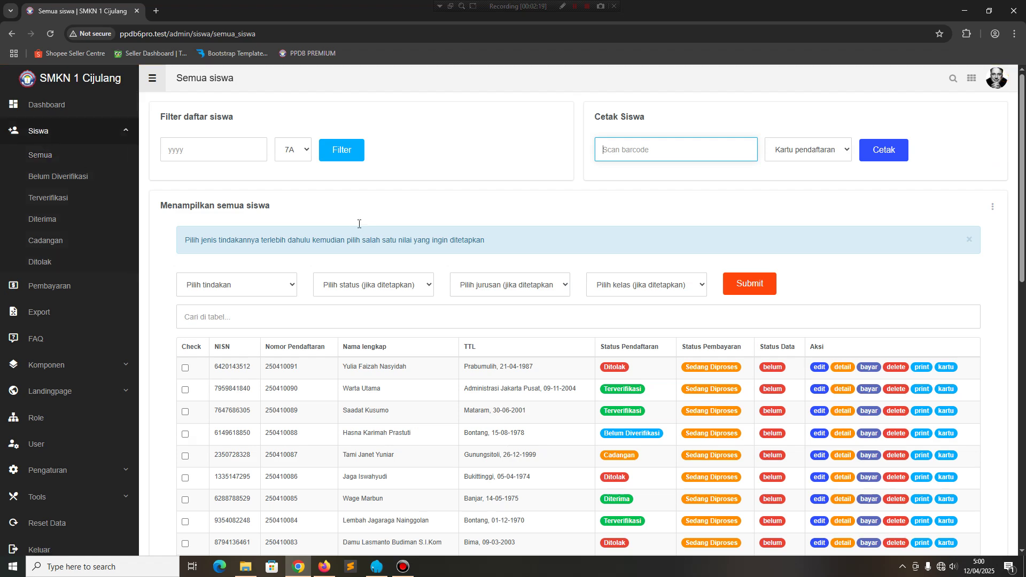
{"action": "scroll", "coordinate": [359, 223], "scroll_direction": "down", "scroll_amount": 3}
{"action": "scroll", "coordinate": [366, 264], "scroll_direction": "up", "scroll_amount": 3}
{"action": "scroll", "coordinate": [252, 351], "scroll_direction": "down", "scroll_amount": 3}
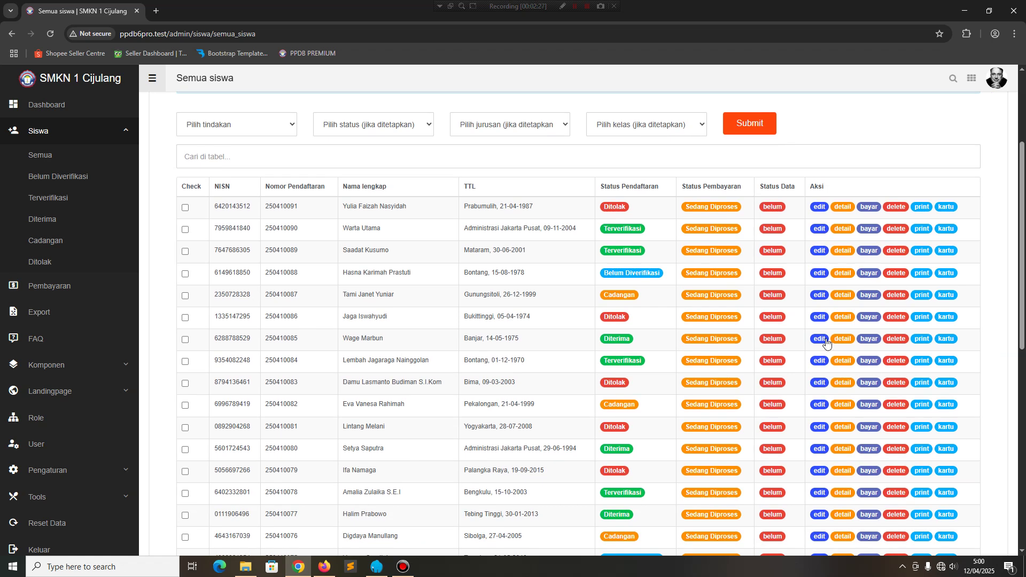
{"action": "scroll", "coordinate": [500, 333], "scroll_direction": "up", "scroll_amount": 3}
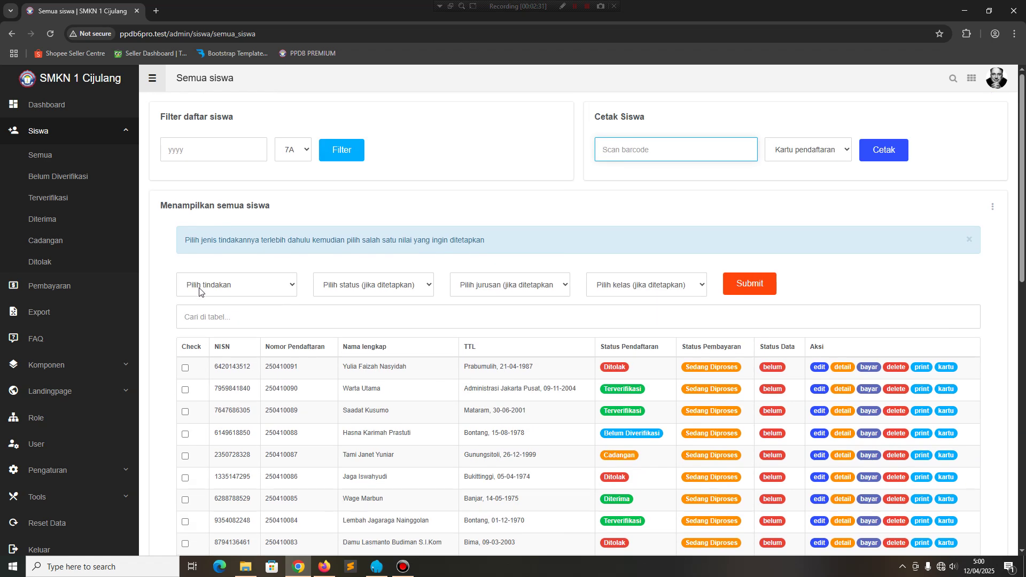
Set the first student's registration status to Diterima via Rubah status pendaftaran and confirm.
{"action": "left_click", "coordinate": [238, 290]}
{"action": "left_click", "coordinate": [239, 289]}
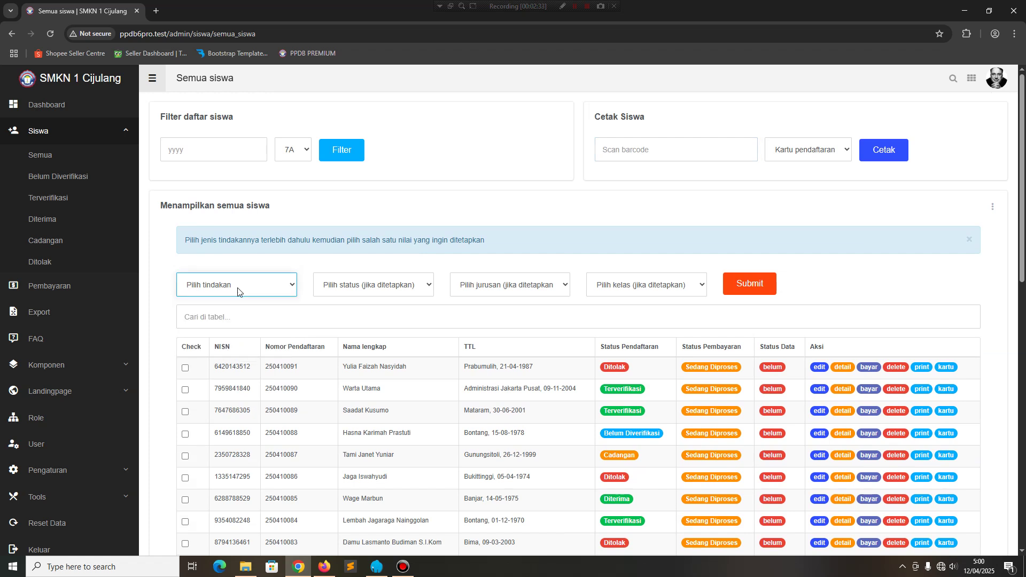
{"action": "left_click", "coordinate": [186, 368]}
{"action": "left_click", "coordinate": [249, 289]}
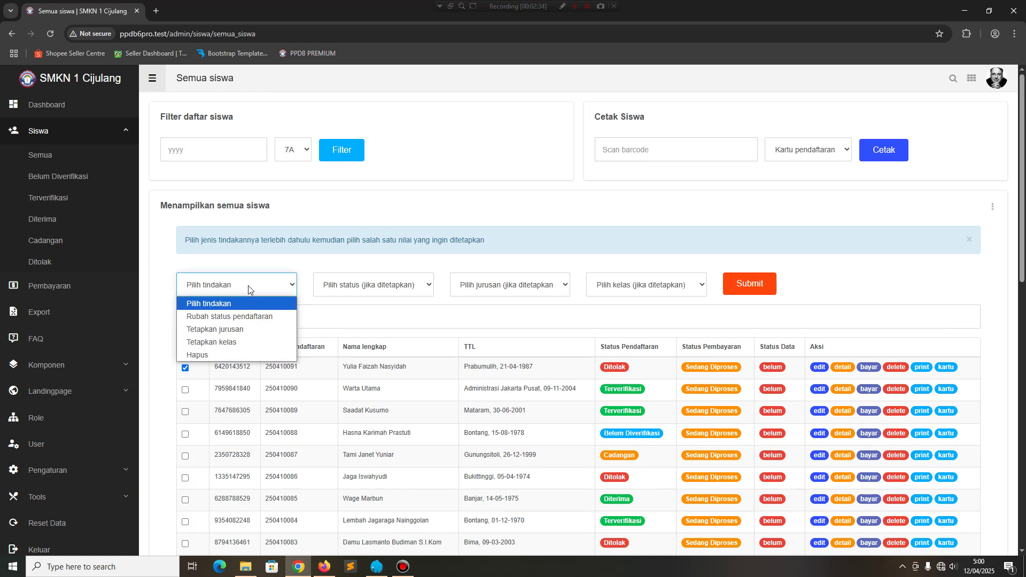
{"action": "left_click", "coordinate": [245, 317]}
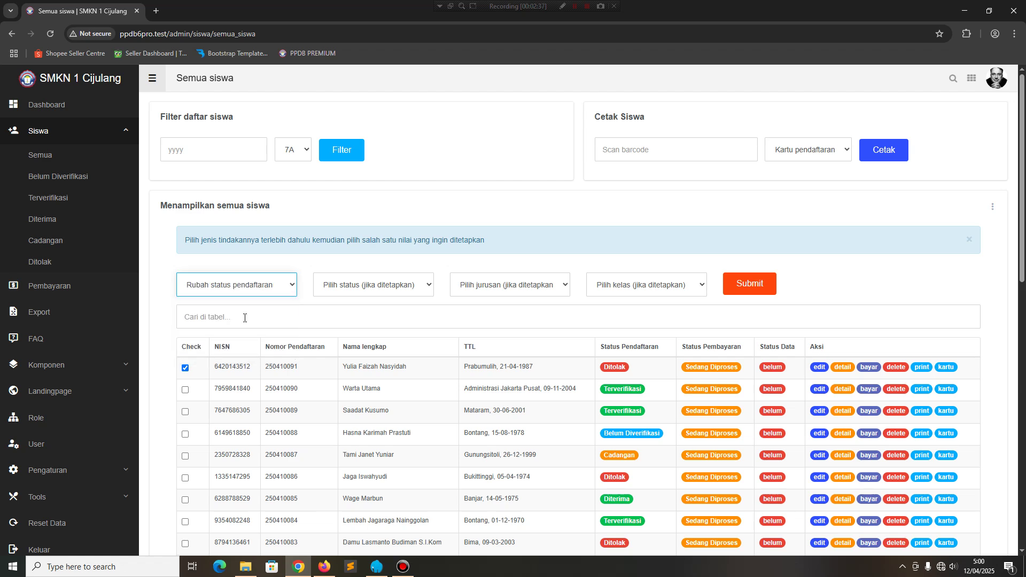
{"action": "left_click", "coordinate": [378, 287]}
{"action": "left_click", "coordinate": [342, 343]}
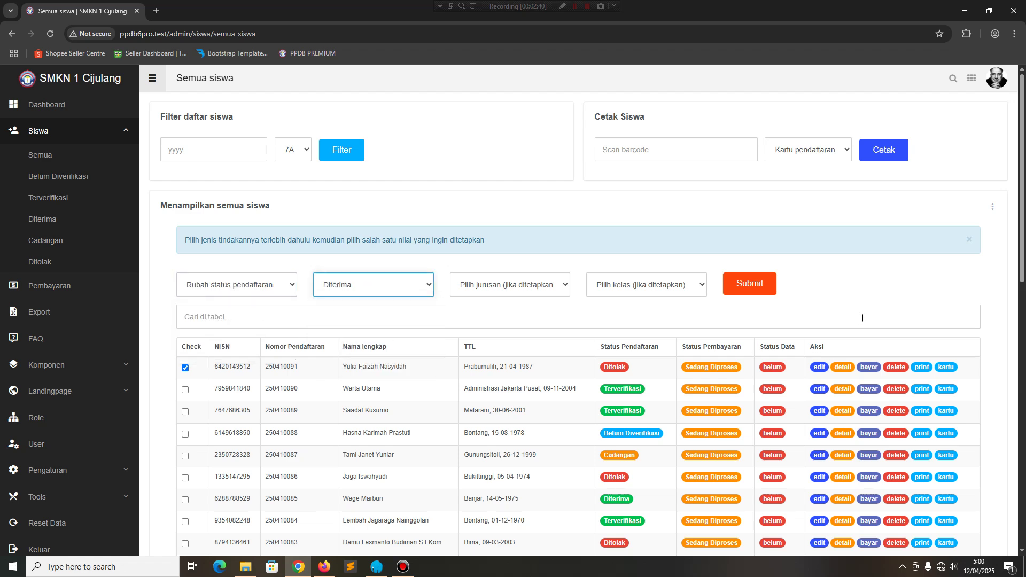
{"action": "left_click", "coordinate": [763, 293]}
{"action": "left_click", "coordinate": [529, 370]}
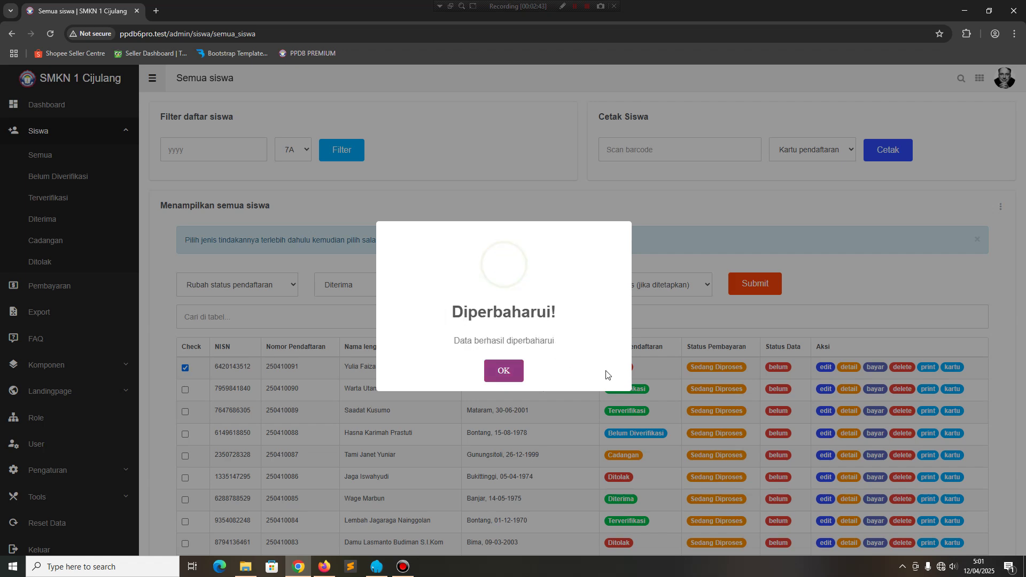
{"action": "left_click", "coordinate": [502, 374]}
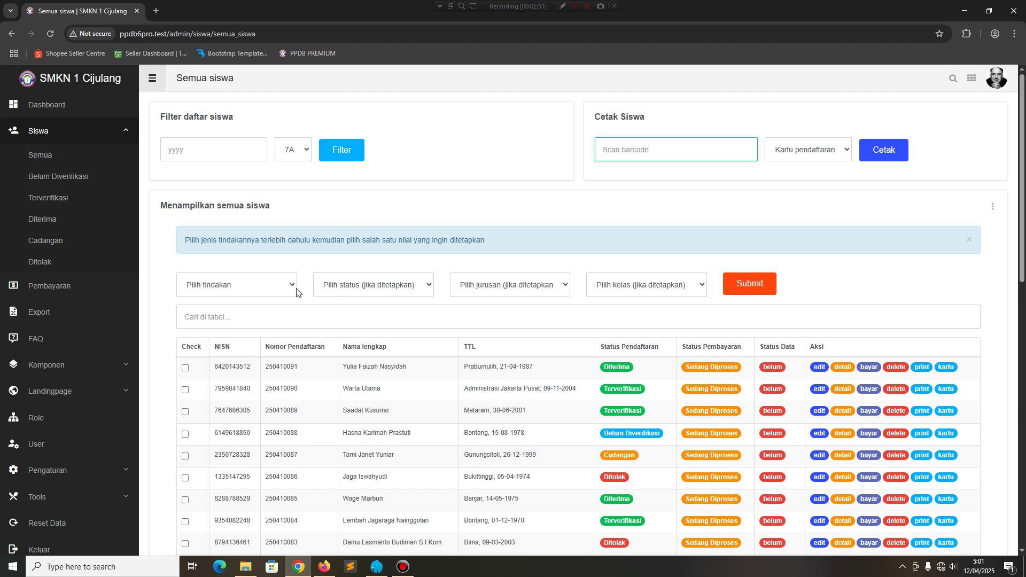
Open the Belum Diverifikasi list of 23 unverified registrants.
{"action": "left_click", "coordinate": [282, 287]}
{"action": "left_click", "coordinate": [326, 270]}
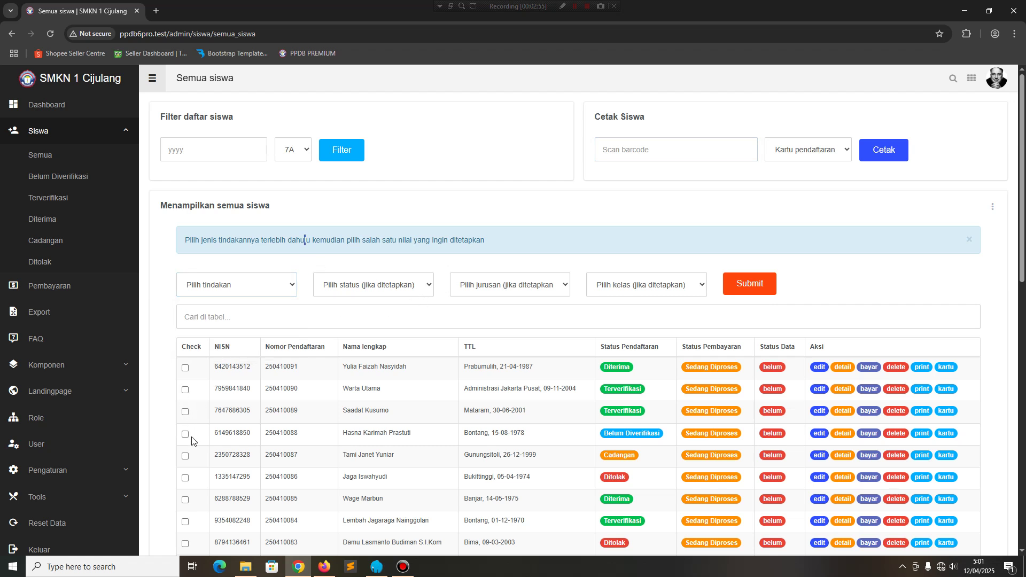
{"action": "left_click", "coordinate": [53, 178]}
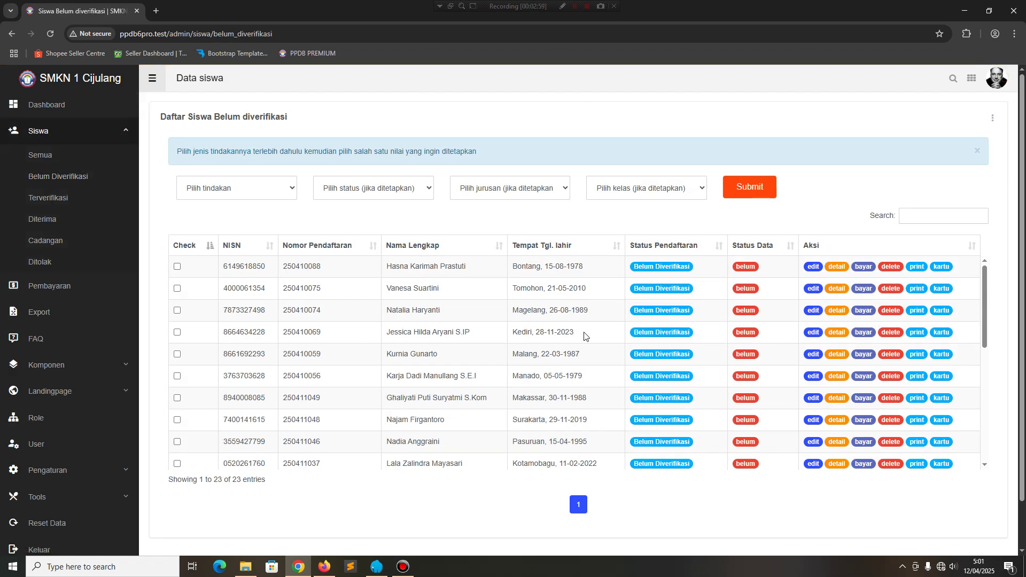
Change the first unverified student's status to Terverifikasi, then go back to the Semua list.
{"action": "left_click", "coordinate": [177, 267]}
{"action": "left_click", "coordinate": [234, 192]}
{"action": "left_click", "coordinate": [227, 218]}
{"action": "left_click", "coordinate": [394, 200]}
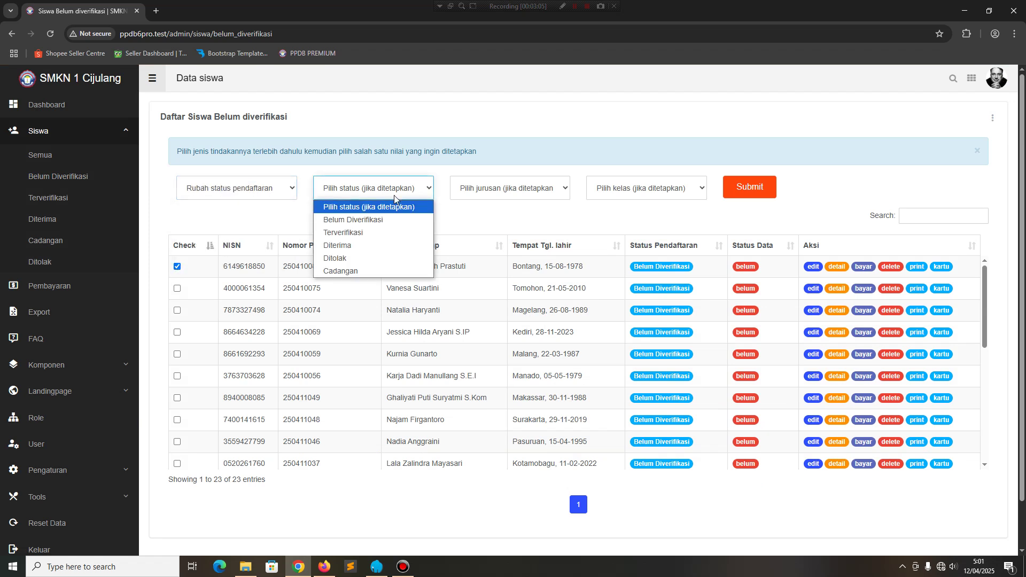
{"action": "left_click", "coordinate": [345, 233]}
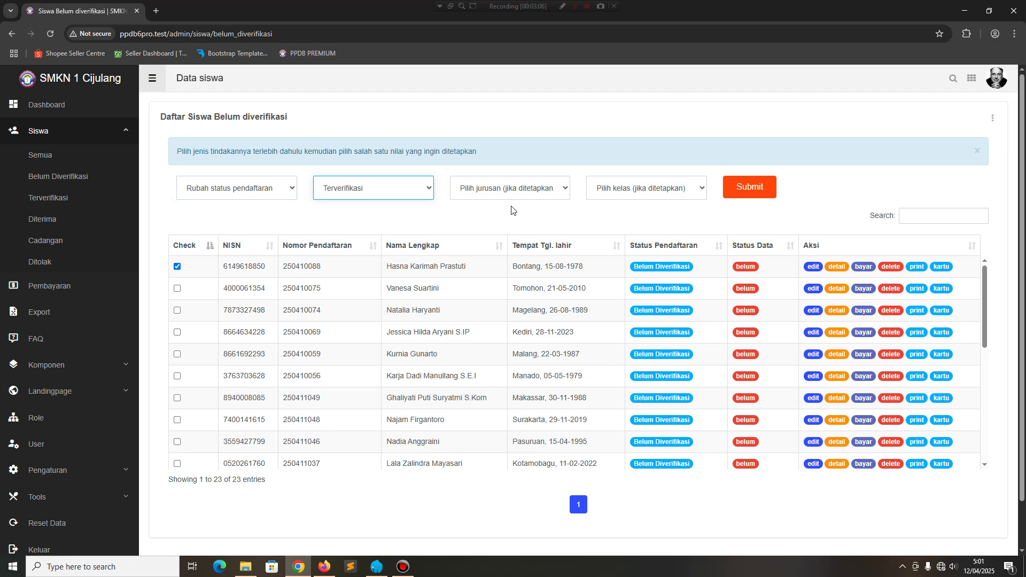
{"action": "left_click", "coordinate": [732, 185]}
{"action": "left_click", "coordinate": [540, 372]}
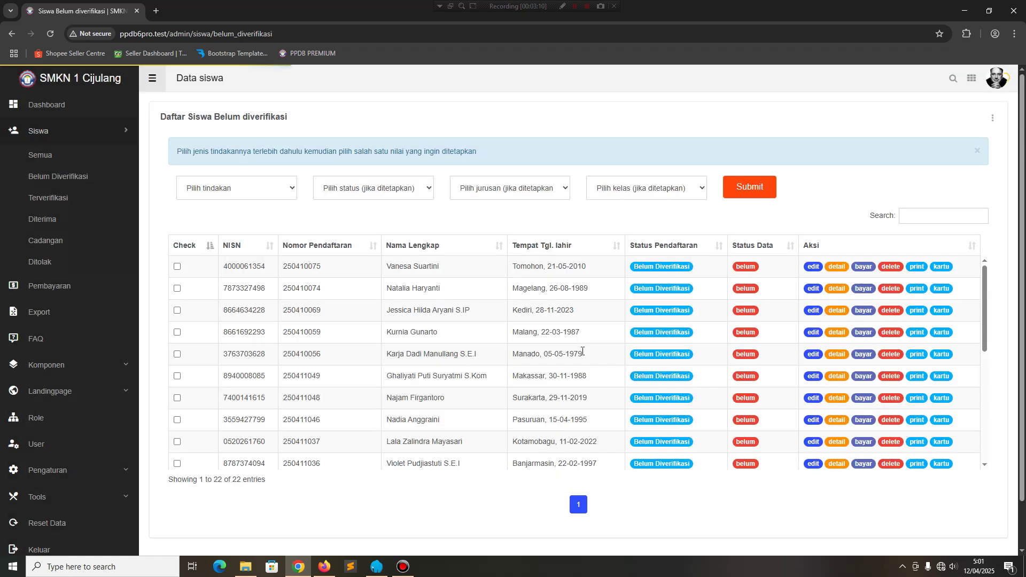
{"action": "left_click", "coordinate": [40, 155]}
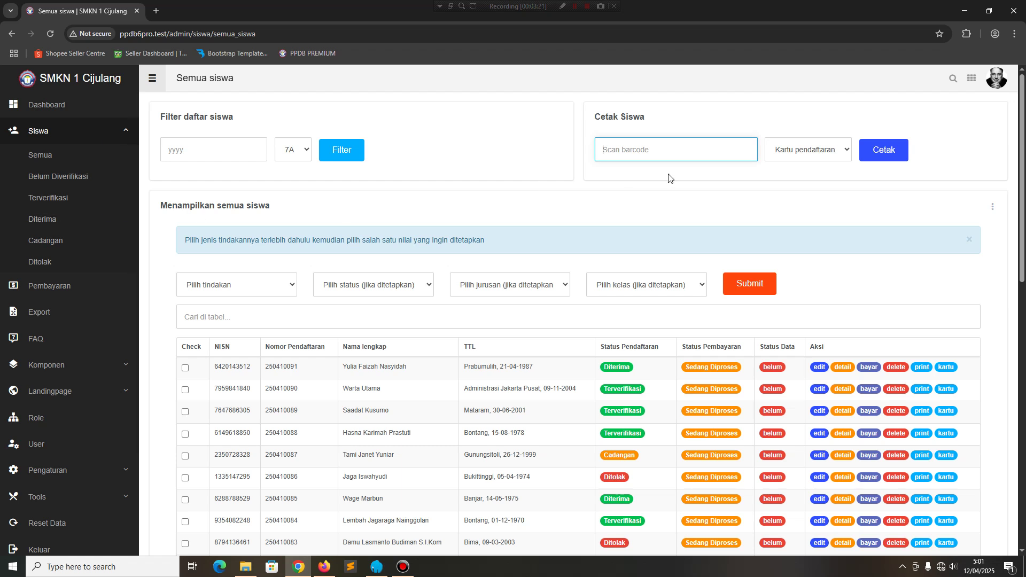
Assign the first student on the Semua list to class 7A using Tetapkan kelas.
{"action": "left_click", "coordinate": [201, 158]}
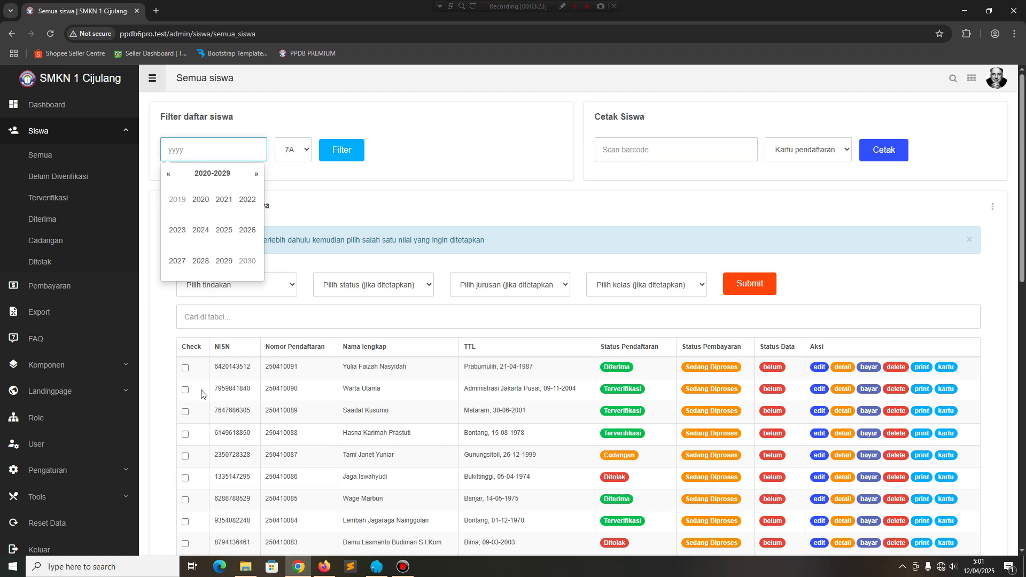
{"action": "left_click", "coordinate": [185, 369]}
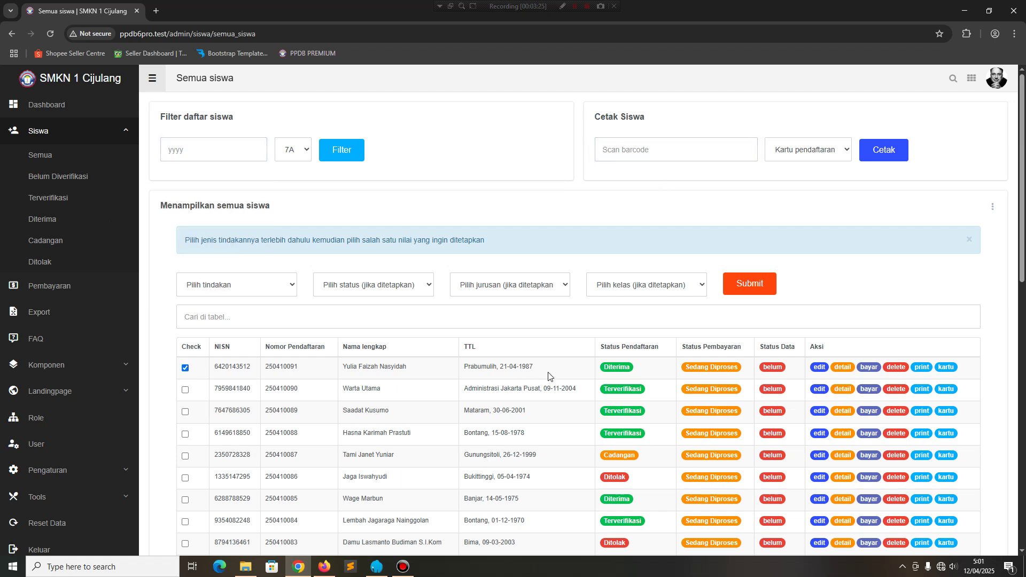
{"action": "left_click", "coordinate": [242, 286]}
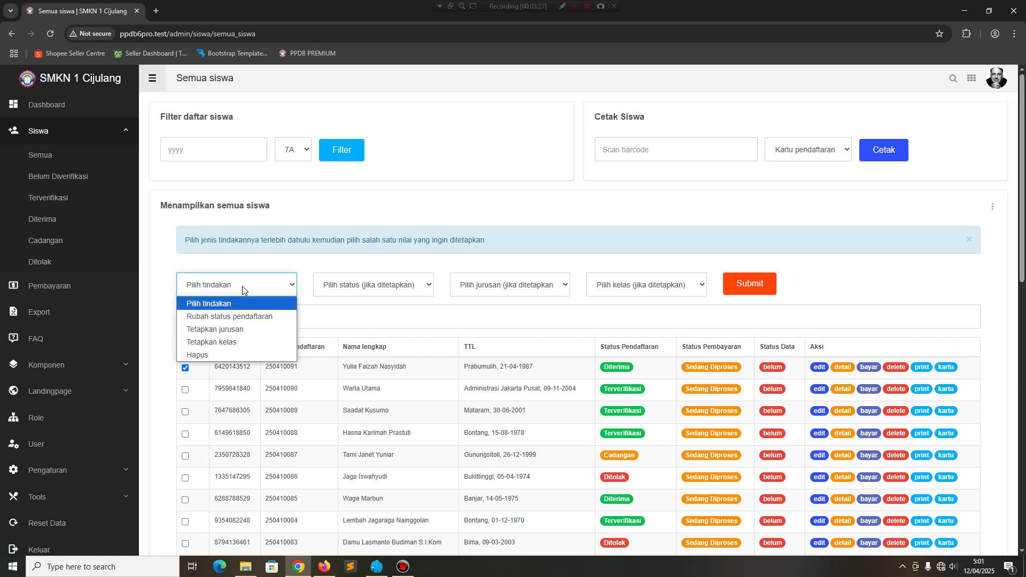
{"action": "left_click", "coordinate": [236, 345]}
{"action": "left_click", "coordinate": [422, 283]}
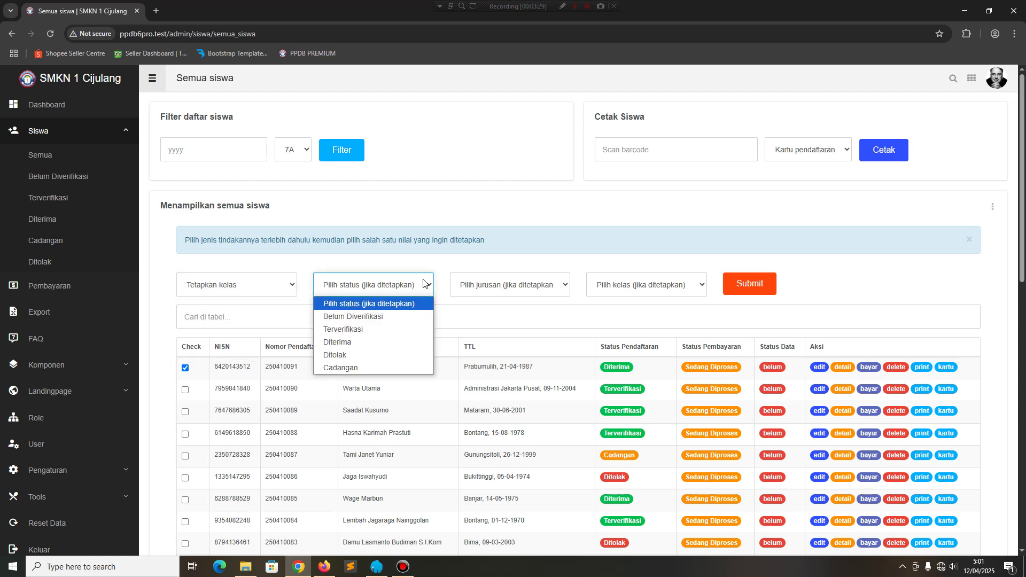
{"action": "left_click", "coordinate": [543, 284]}
{"action": "left_click", "coordinate": [623, 288]}
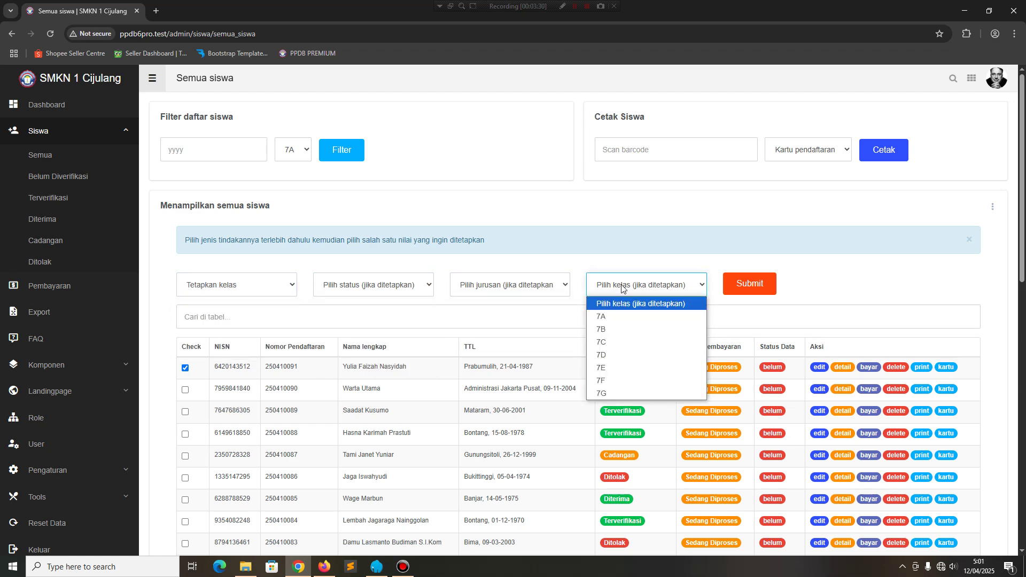
{"action": "left_click", "coordinate": [614, 316]}
{"action": "left_click", "coordinate": [750, 284]}
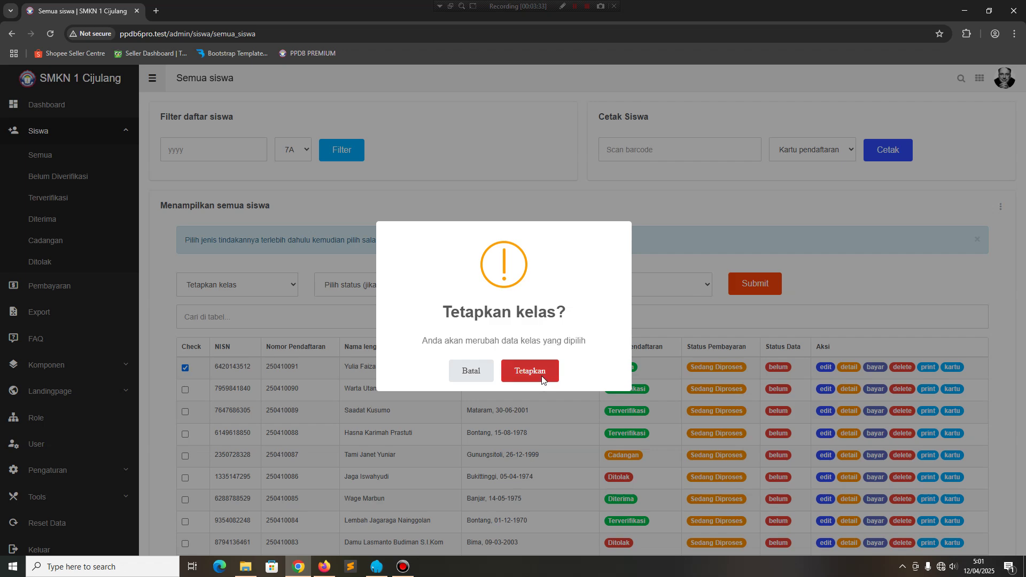
{"action": "left_click", "coordinate": [541, 378]}
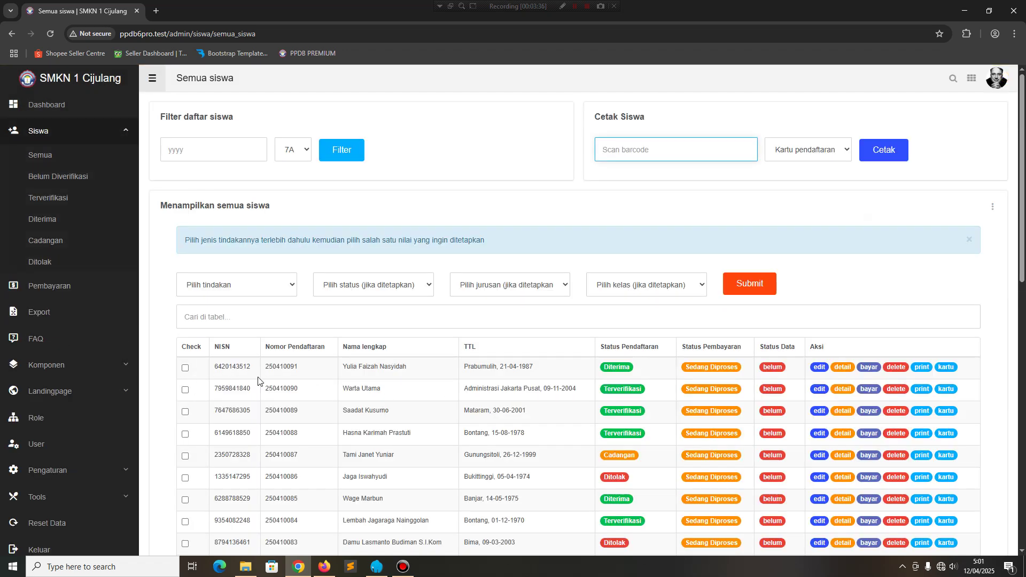
{"action": "left_click", "coordinate": [201, 149]}
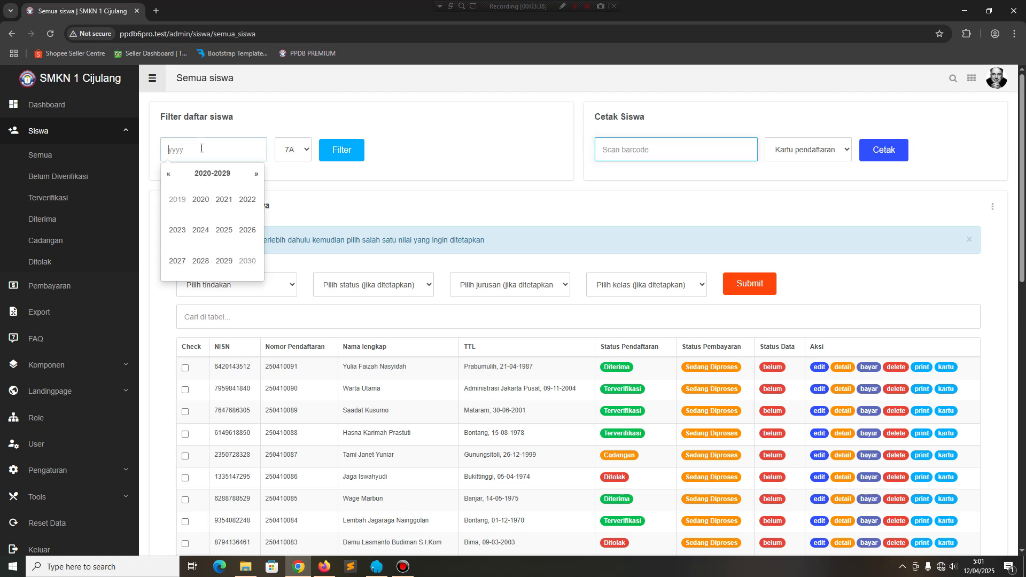
{"action": "left_click", "coordinate": [224, 230]}
{"action": "left_click", "coordinate": [340, 160]}
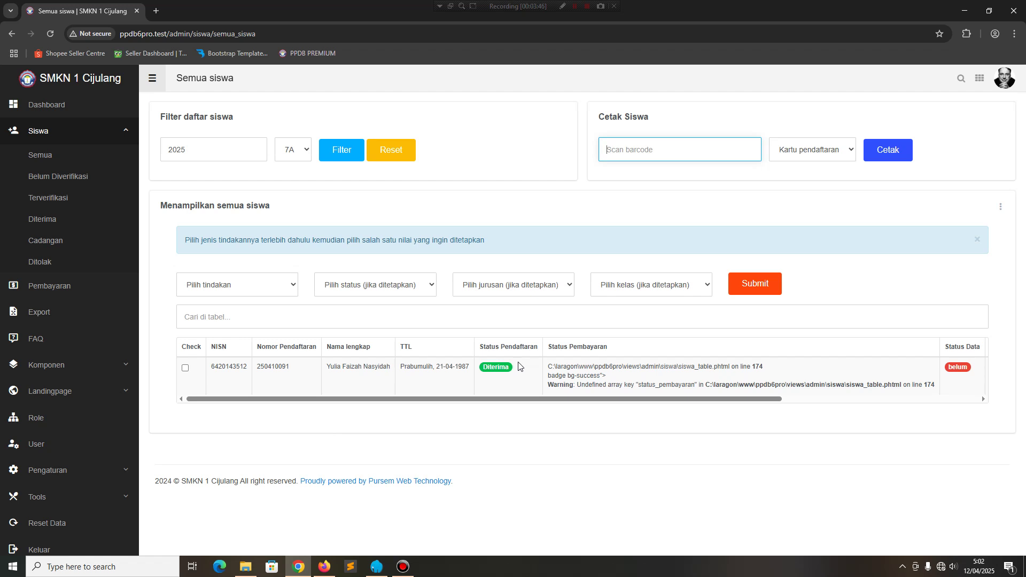
{"action": "left_click", "coordinate": [390, 151]}
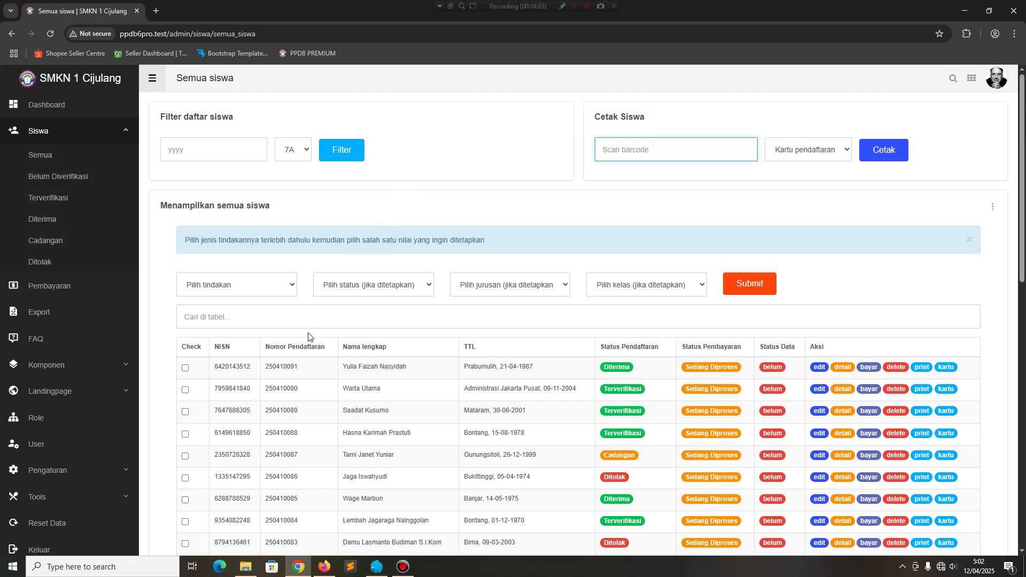
Copy the first student's NISN from the student list.
{"action": "left_click_drag", "start_coordinate": [310, 371], "coordinate": [246, 366]}
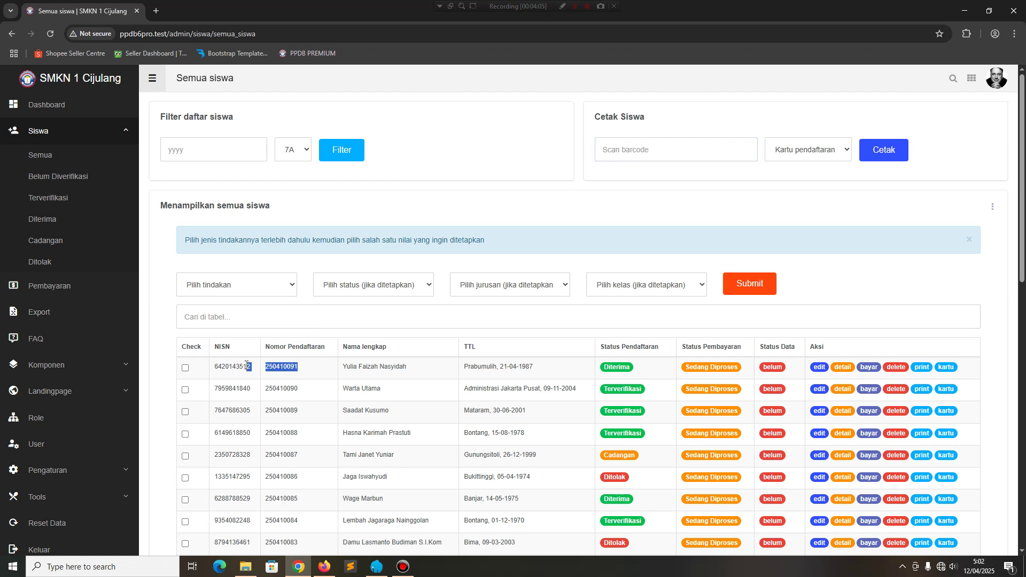
{"action": "left_click", "coordinate": [253, 368]}
{"action": "double_click", "coordinate": [253, 368]}
{"action": "right_click", "coordinate": [235, 365]}
{"action": "left_click", "coordinate": [247, 373]}
Paste the NISN into Scan barcode, print its Kartu pendaftaran, then close the PDF.
{"action": "left_click", "coordinate": [616, 146]}
{"action": "right_click", "coordinate": [617, 148]}
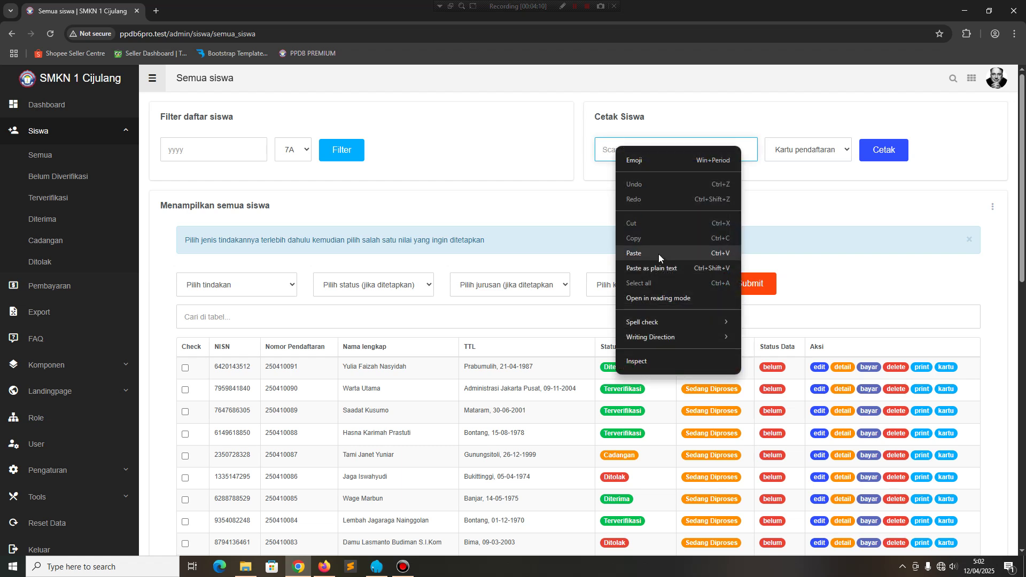
{"action": "left_click", "coordinate": [658, 269]}
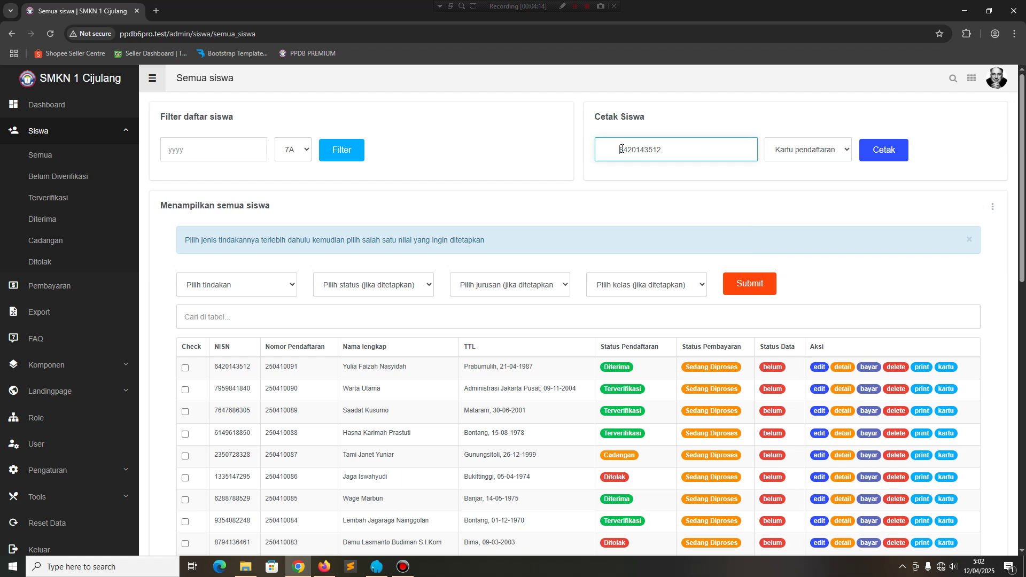
{"action": "key", "text": "BackSpace"}
{"action": "left_click", "coordinate": [831, 151]}
{"action": "left_click", "coordinate": [831, 150]}
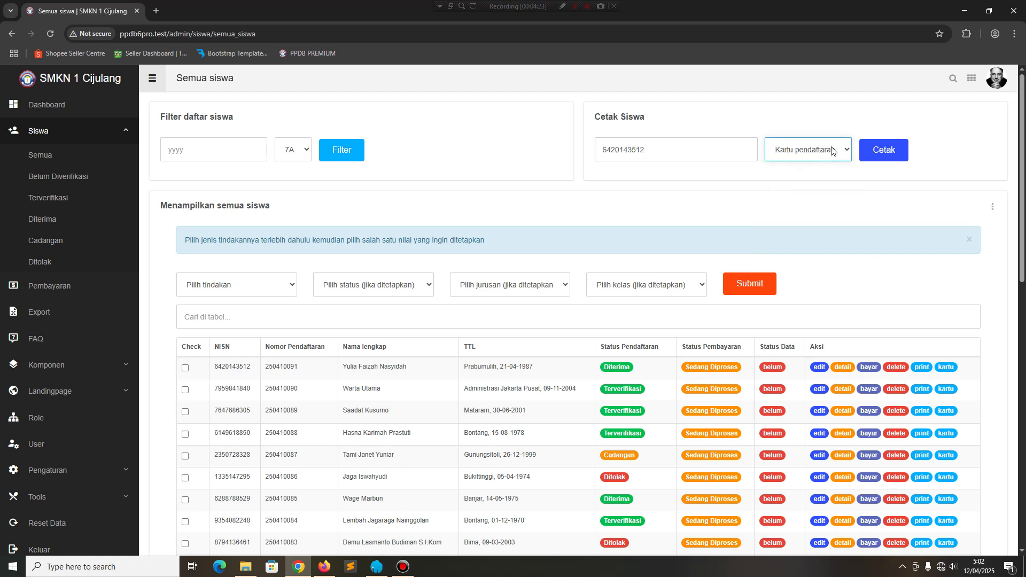
{"action": "left_click", "coordinate": [881, 150]}
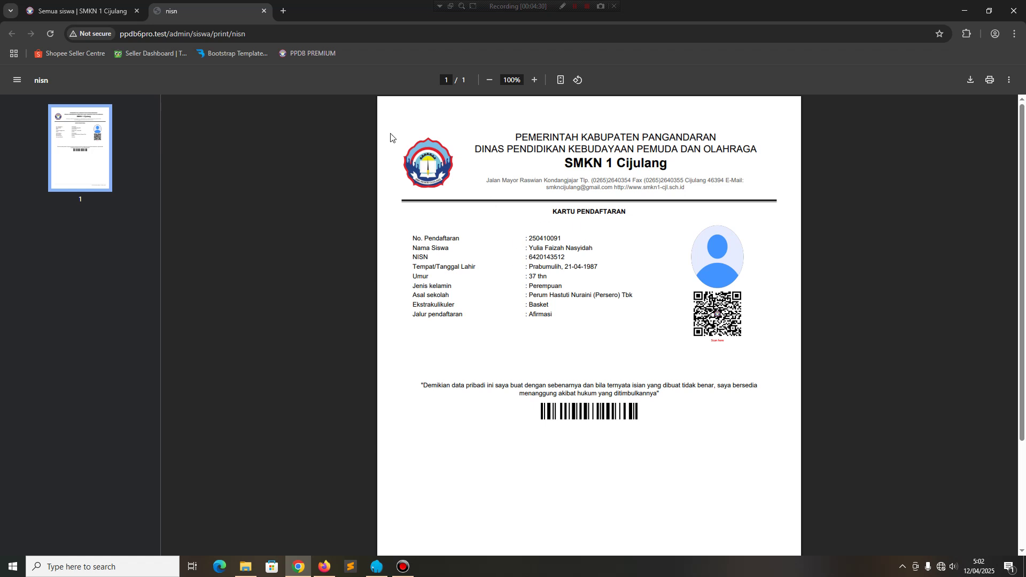
{"action": "left_click", "coordinate": [264, 10]}
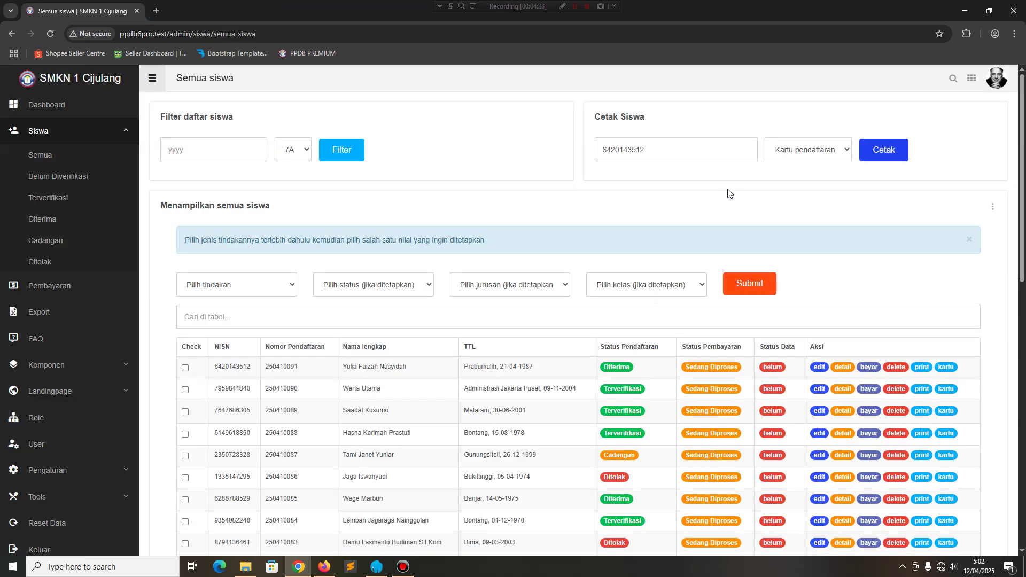
{"action": "left_click", "coordinate": [772, 158]}
Print the first student's registration receipt, review the PDF, and close it.
{"action": "left_click", "coordinate": [787, 179]}
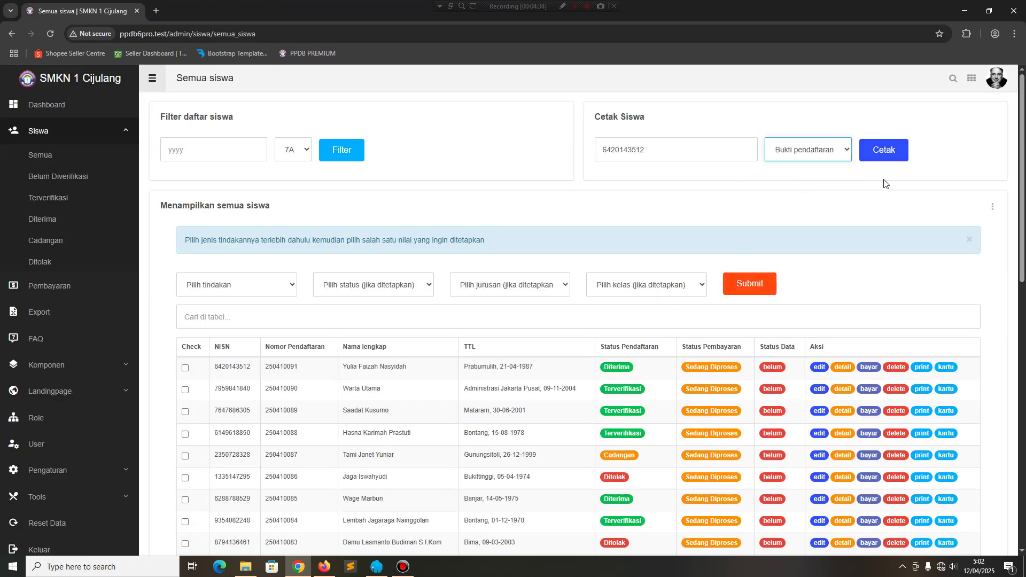
{"action": "left_click", "coordinate": [885, 150]}
{"action": "scroll", "coordinate": [473, 295], "scroll_direction": "down", "scroll_amount": 5}
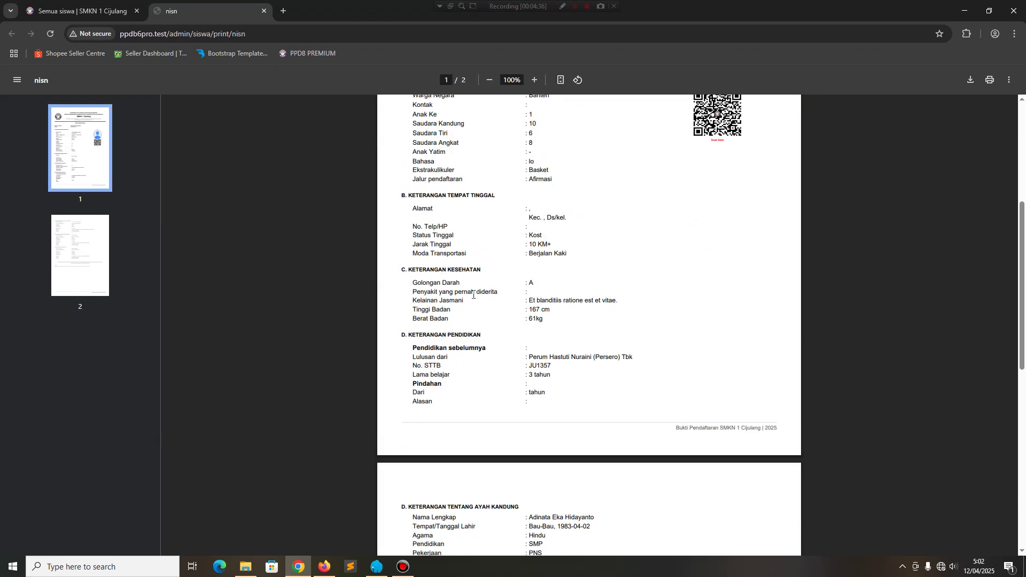
{"action": "scroll", "coordinate": [473, 295], "scroll_direction": "down", "scroll_amount": 9}
{"action": "scroll", "coordinate": [472, 299], "scroll_direction": "up", "scroll_amount": 5}
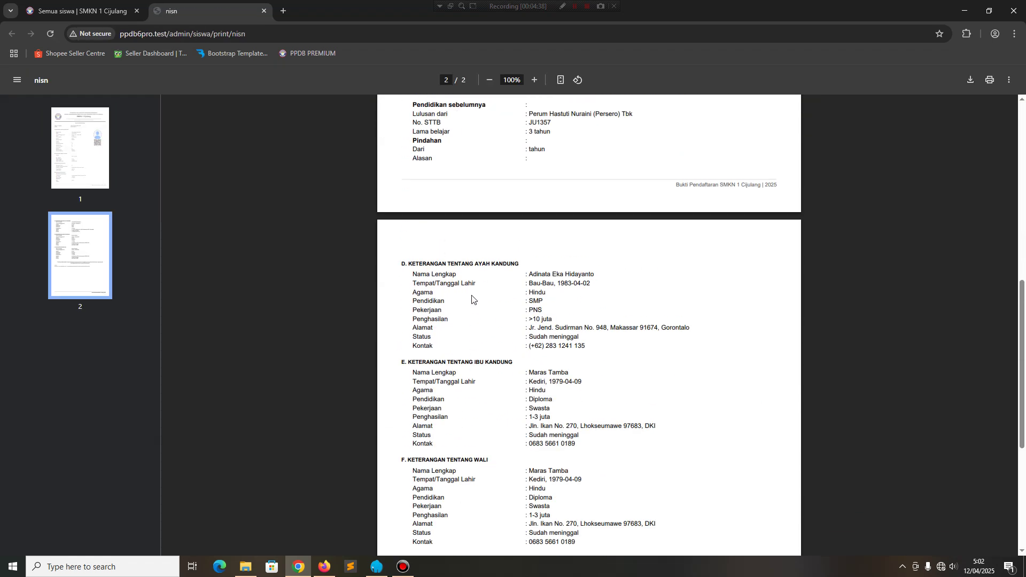
{"action": "scroll", "coordinate": [472, 299], "scroll_direction": "up", "scroll_amount": 10}
{"action": "left_click", "coordinate": [264, 11]}
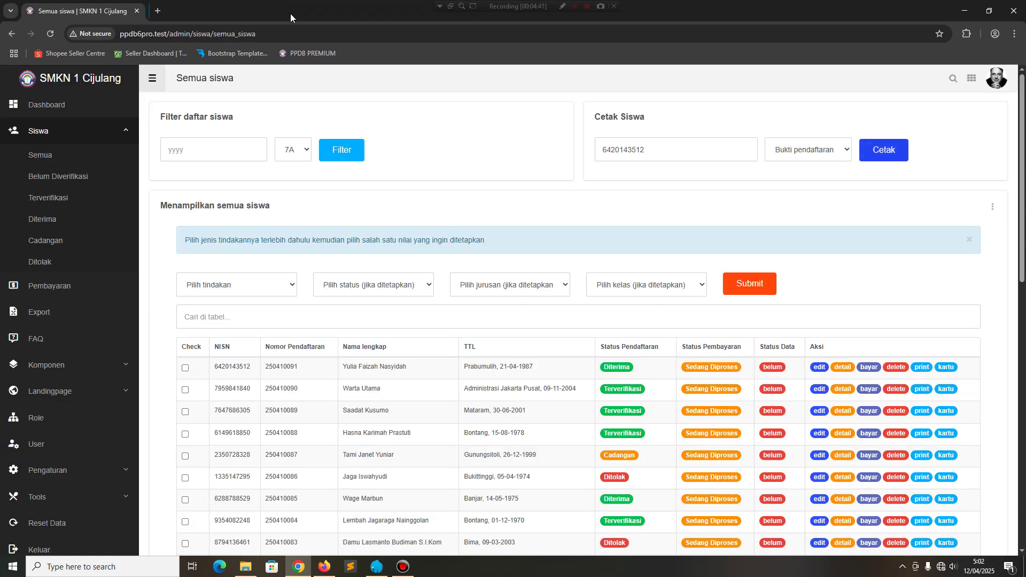
Generate the first student's Surat Keterangan letter, review it, then close the preview.
{"action": "left_click", "coordinate": [804, 150]}
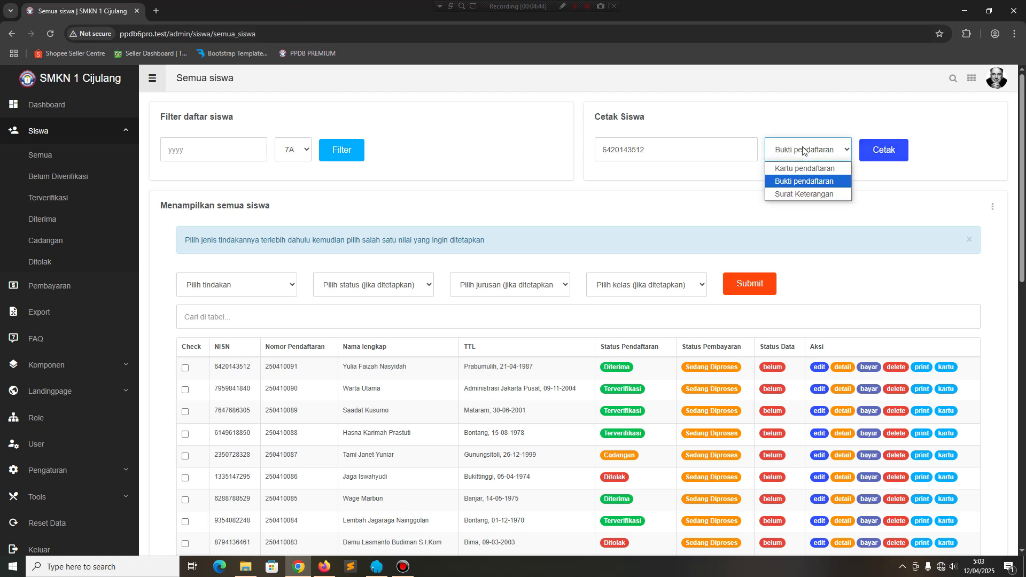
{"action": "left_click", "coordinate": [804, 194]}
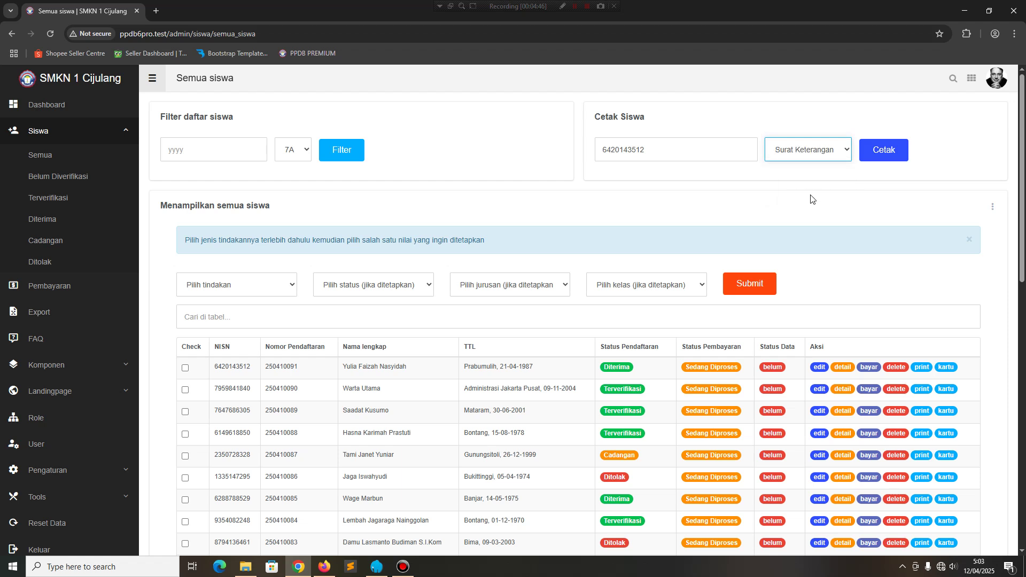
{"action": "left_click", "coordinate": [883, 150]}
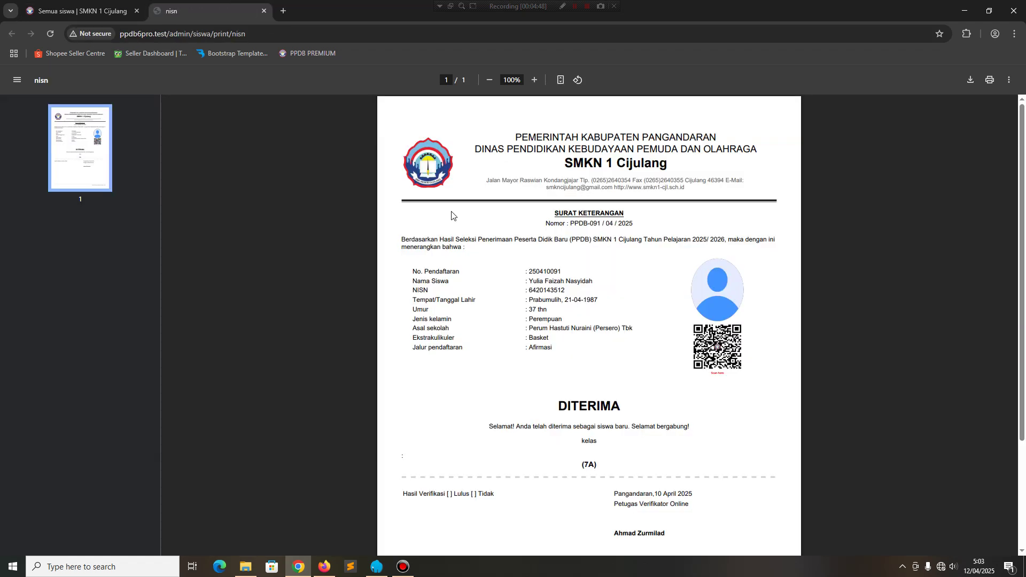
{"action": "scroll", "coordinate": [601, 434], "scroll_direction": "down", "scroll_amount": 2}
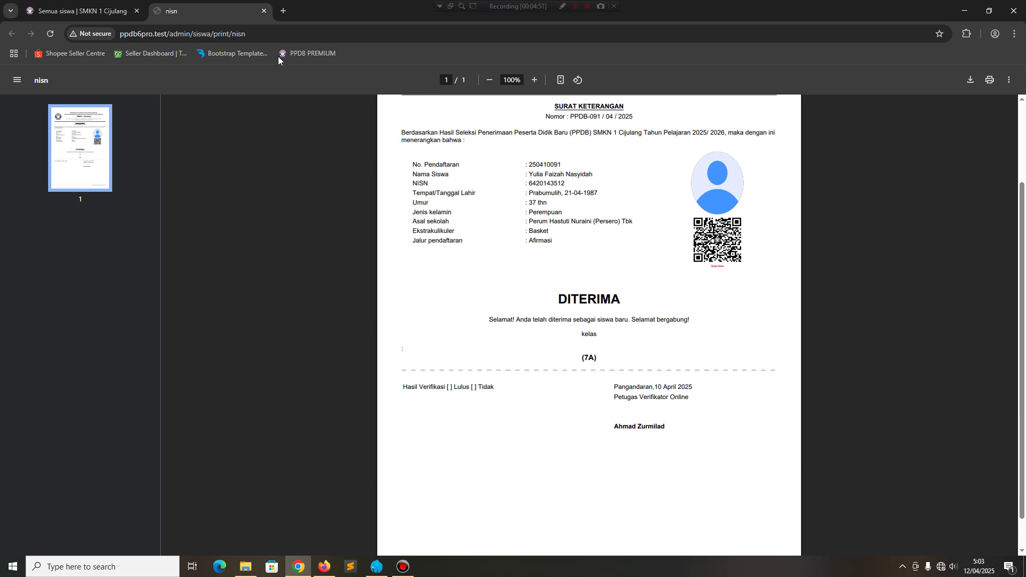
{"action": "left_click", "coordinate": [265, 11]}
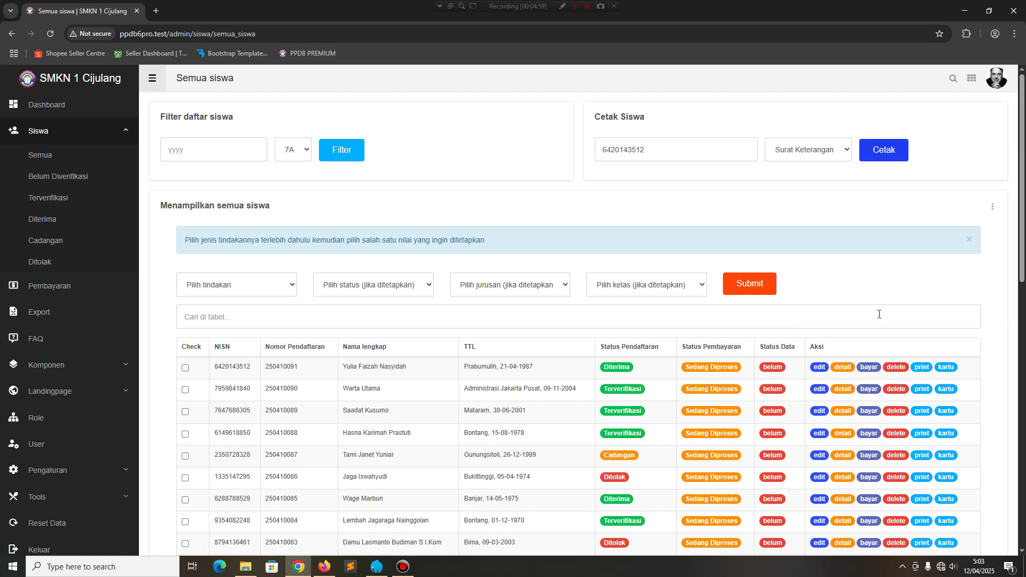
{"action": "left_click", "coordinate": [992, 209]}
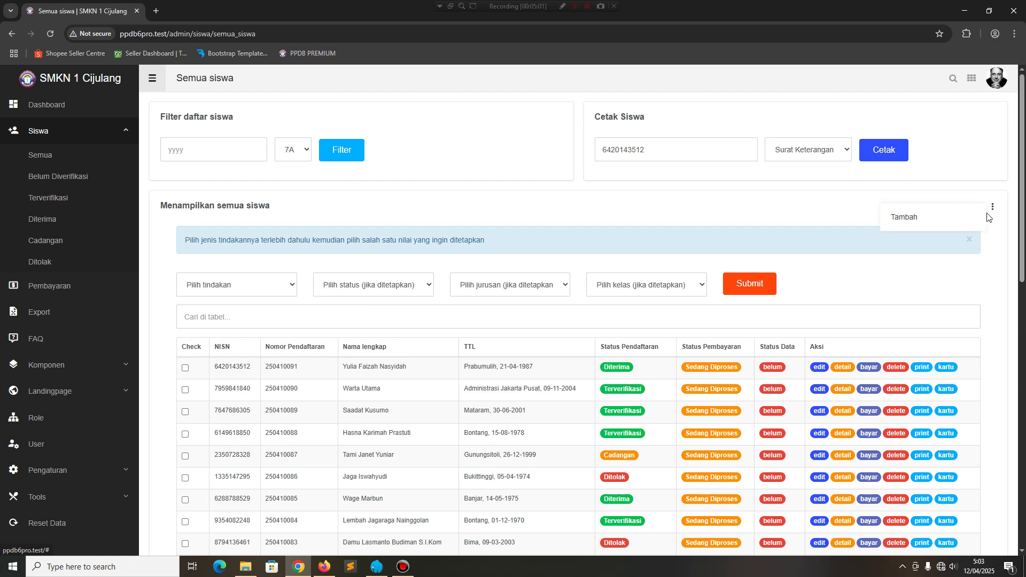
{"action": "left_click", "coordinate": [904, 217]}
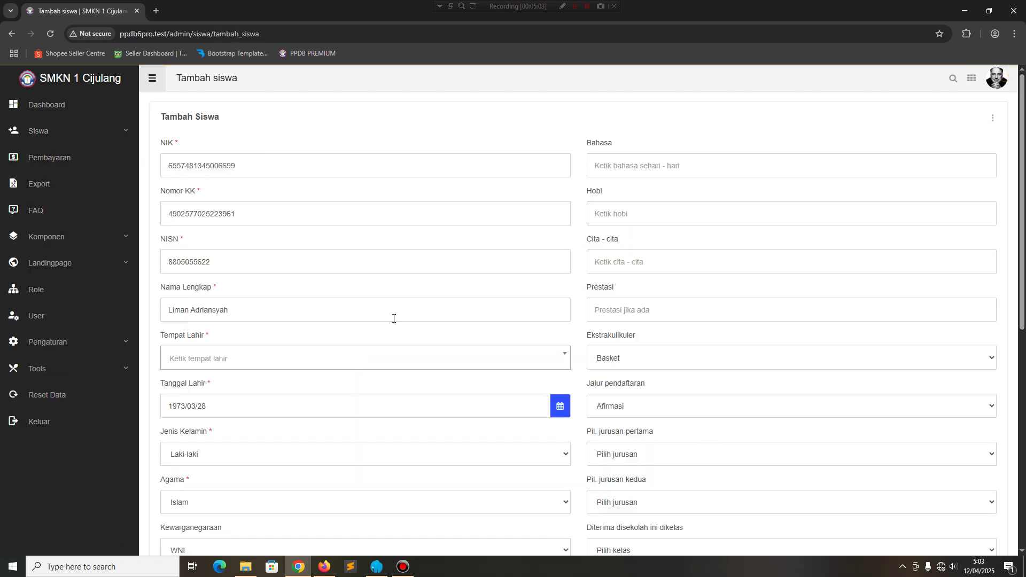
{"action": "scroll", "coordinate": [335, 261], "scroll_direction": "down", "scroll_amount": 8}
{"action": "scroll", "coordinate": [643, 398], "scroll_direction": "up", "scroll_amount": 5}
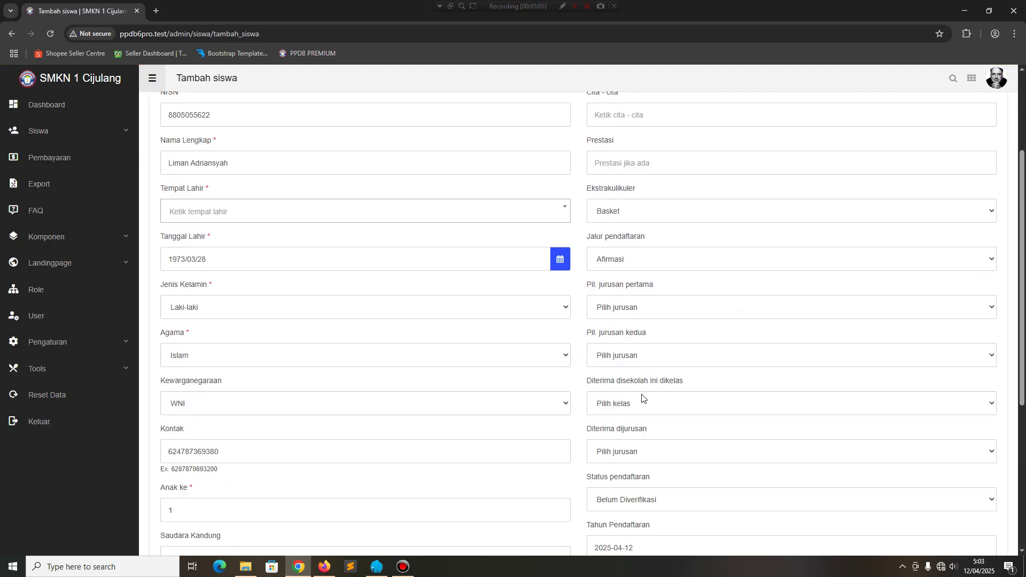
{"action": "scroll", "coordinate": [643, 398], "scroll_direction": "up", "scroll_amount": 3}
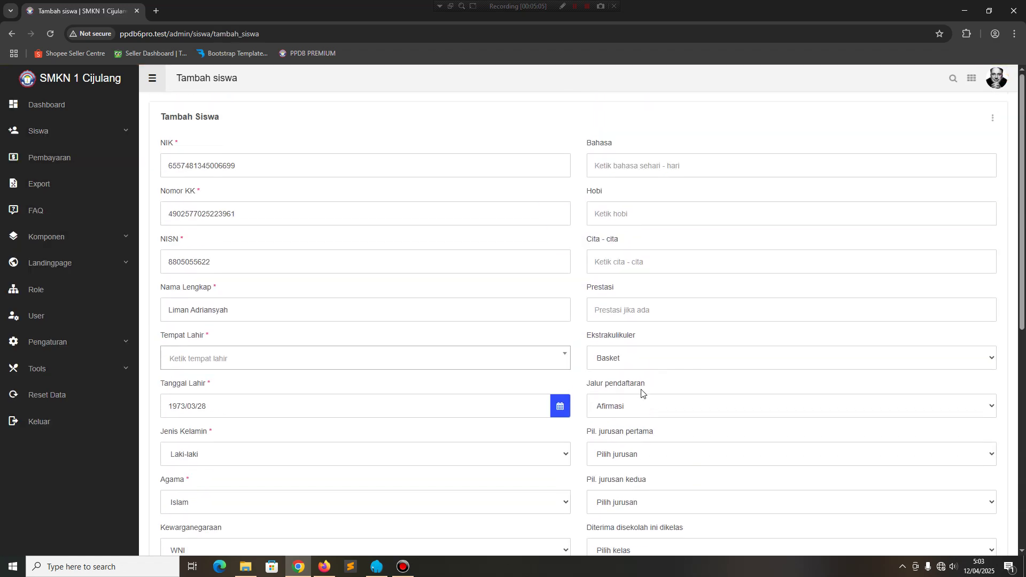
{"action": "left_click", "coordinate": [13, 34]}
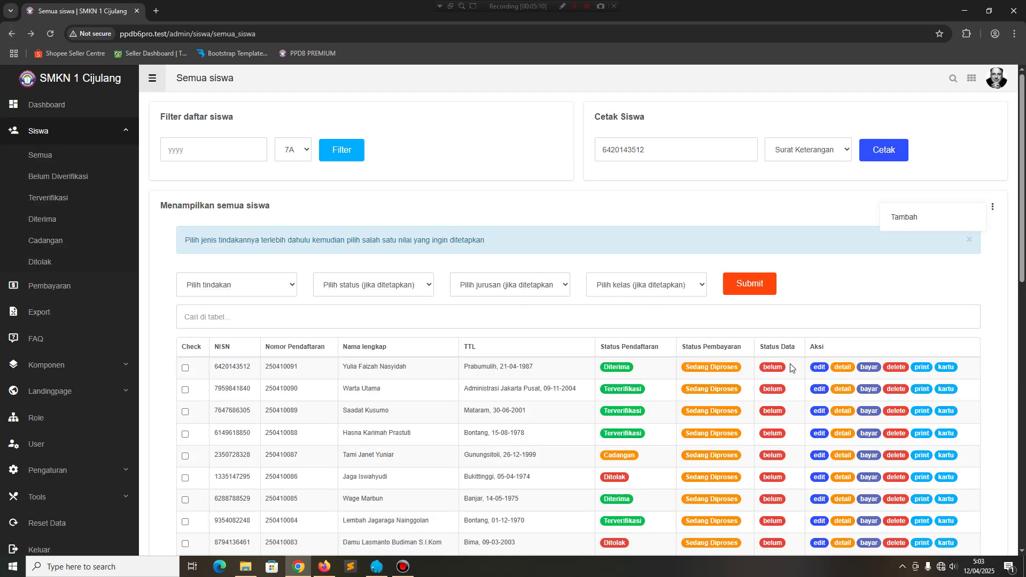
Scroll through the Semua siswa table and highlight the Status Data column showing belum.
{"action": "scroll", "coordinate": [791, 367], "scroll_direction": "down", "scroll_amount": 4}
{"action": "scroll", "coordinate": [787, 366], "scroll_direction": "up", "scroll_amount": 1}
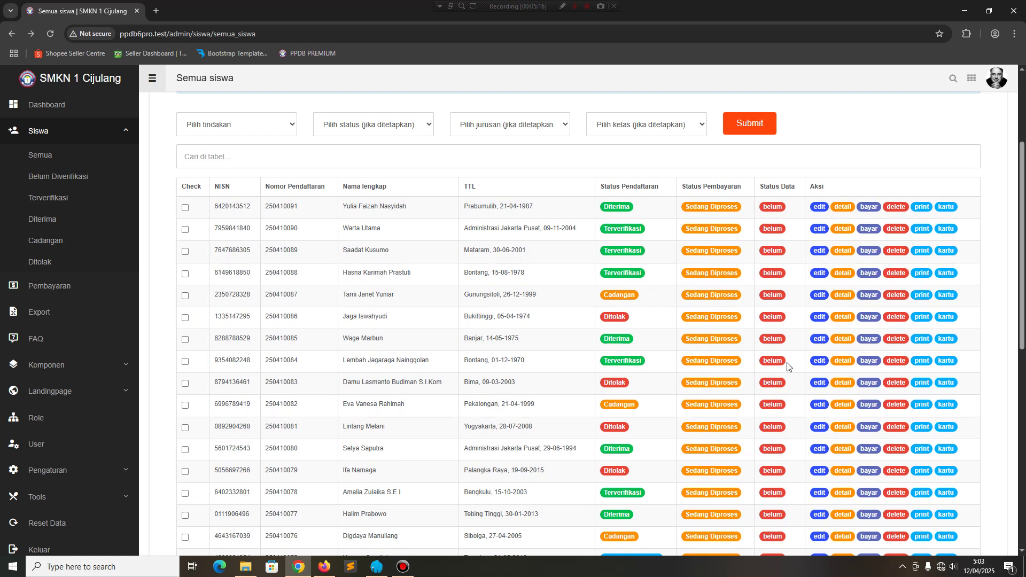
{"action": "scroll", "coordinate": [788, 367], "scroll_direction": "down", "scroll_amount": 4}
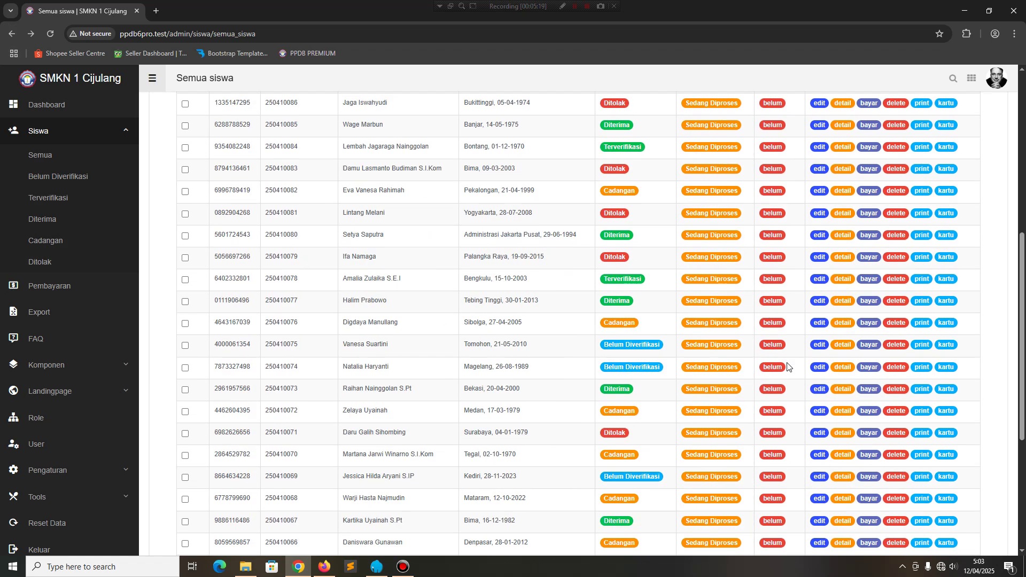
{"action": "scroll", "coordinate": [783, 367], "scroll_direction": "up", "scroll_amount": 6}
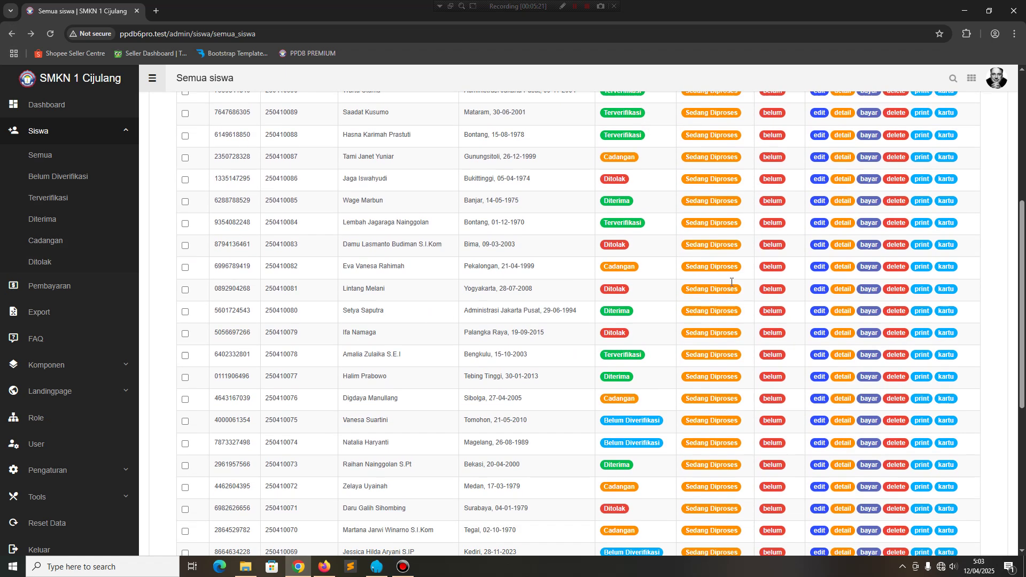
{"action": "scroll", "coordinate": [725, 289], "scroll_direction": "up", "scroll_amount": 2}
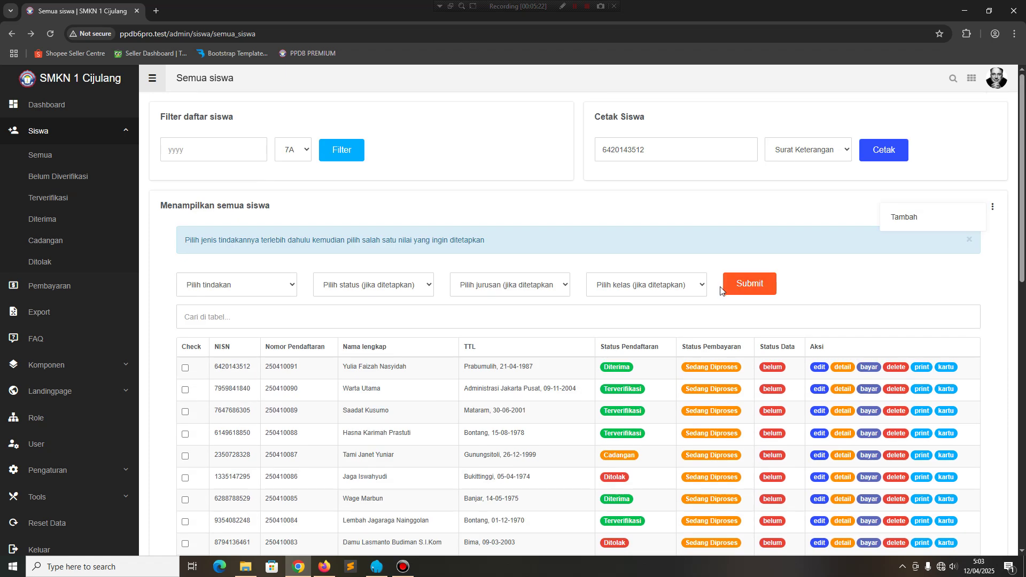
{"action": "scroll", "coordinate": [681, 348], "scroll_direction": "down", "scroll_amount": 2}
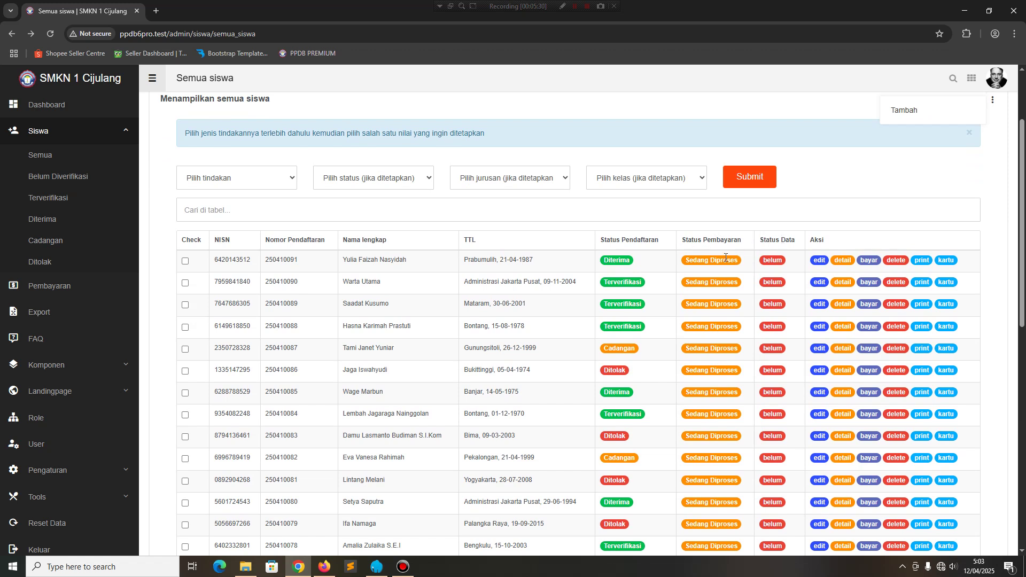
{"action": "left_click_drag", "start_coordinate": [682, 240], "coordinate": [796, 246]}
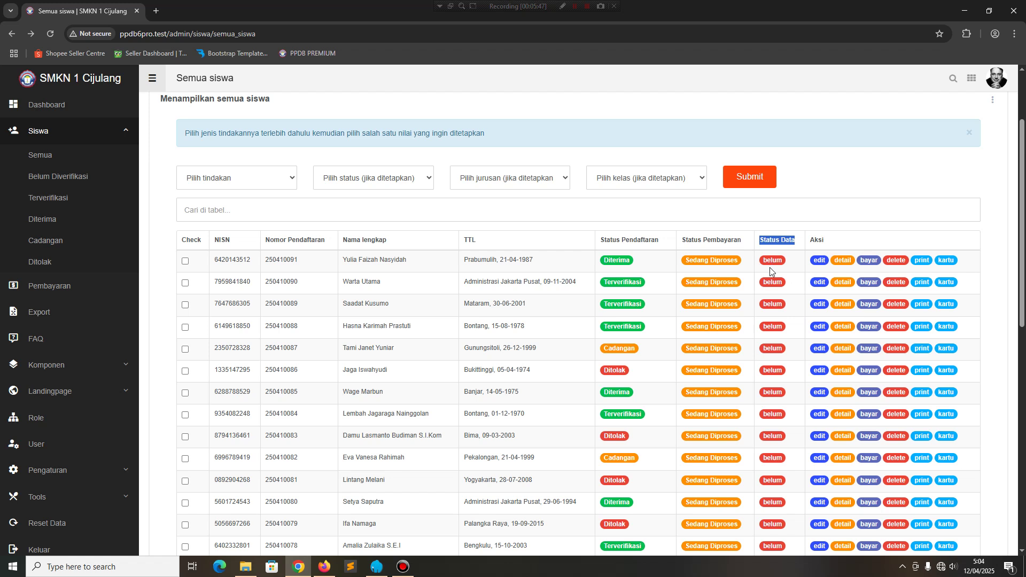
{"action": "mouse_move", "coordinate": [783, 261]}
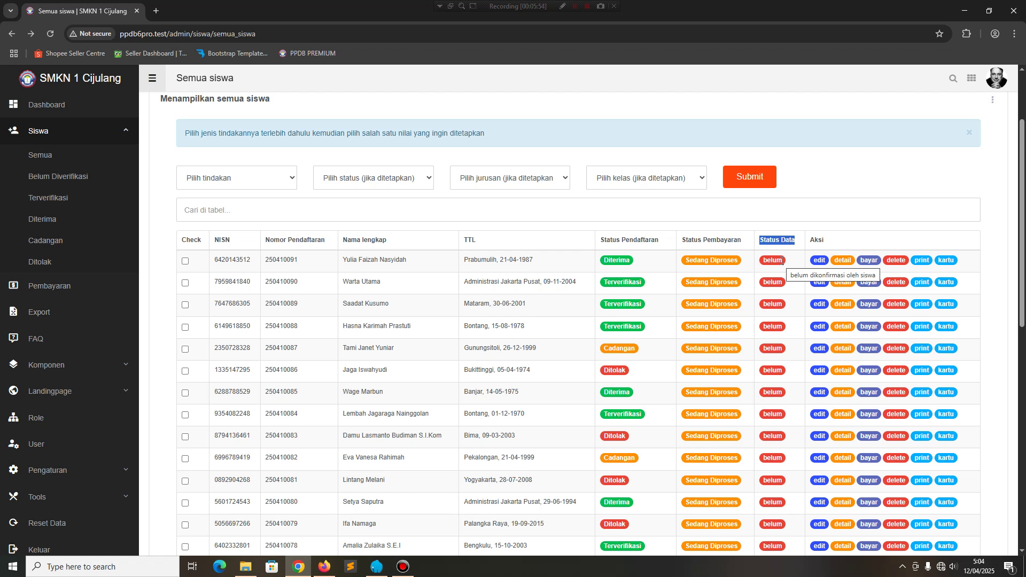
View the first student's edit form, detail page and payment page, returning each time.
{"action": "left_click", "coordinate": [818, 261]}
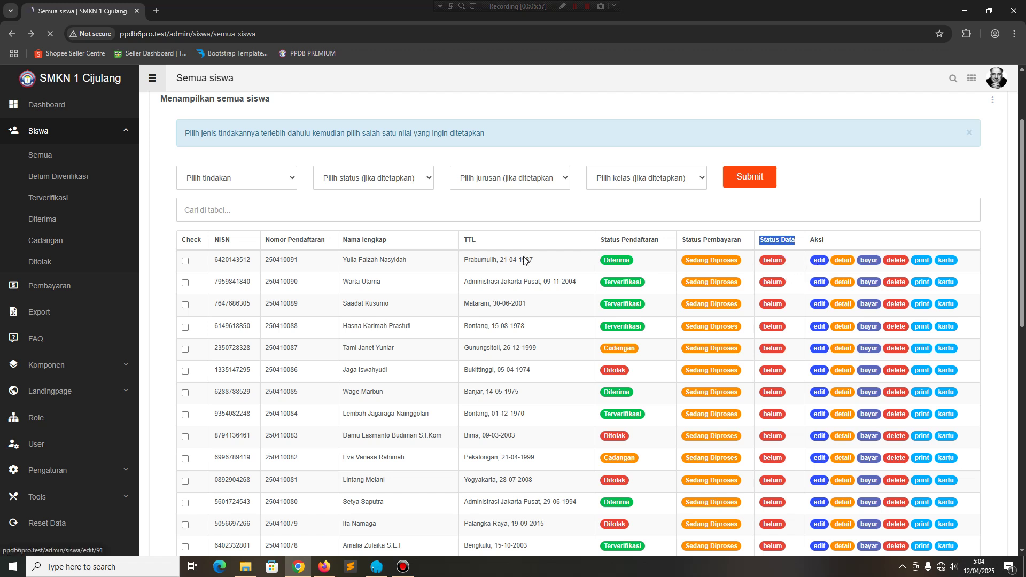
{"action": "left_click", "coordinate": [12, 33]}
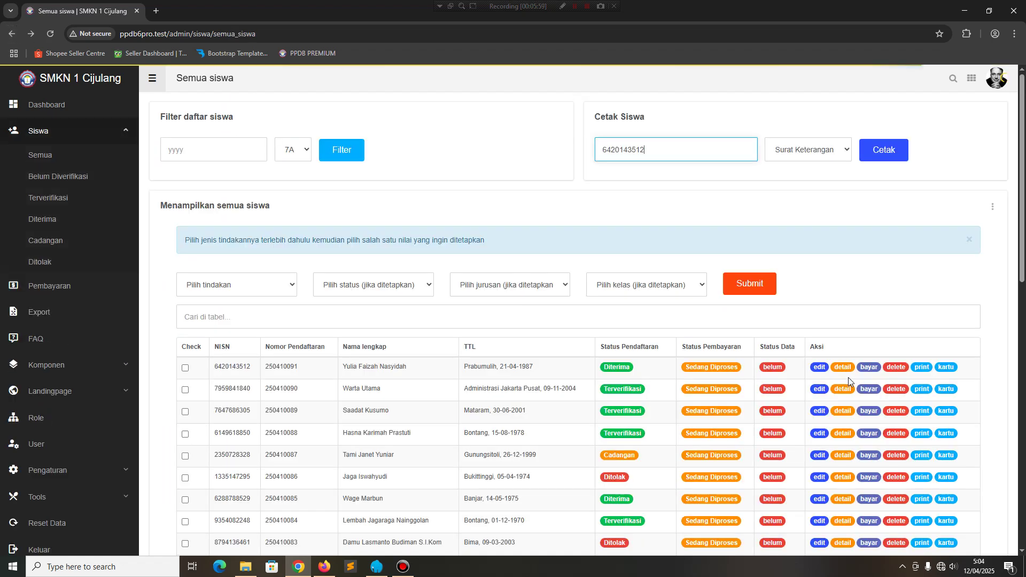
{"action": "left_click", "coordinate": [846, 362]}
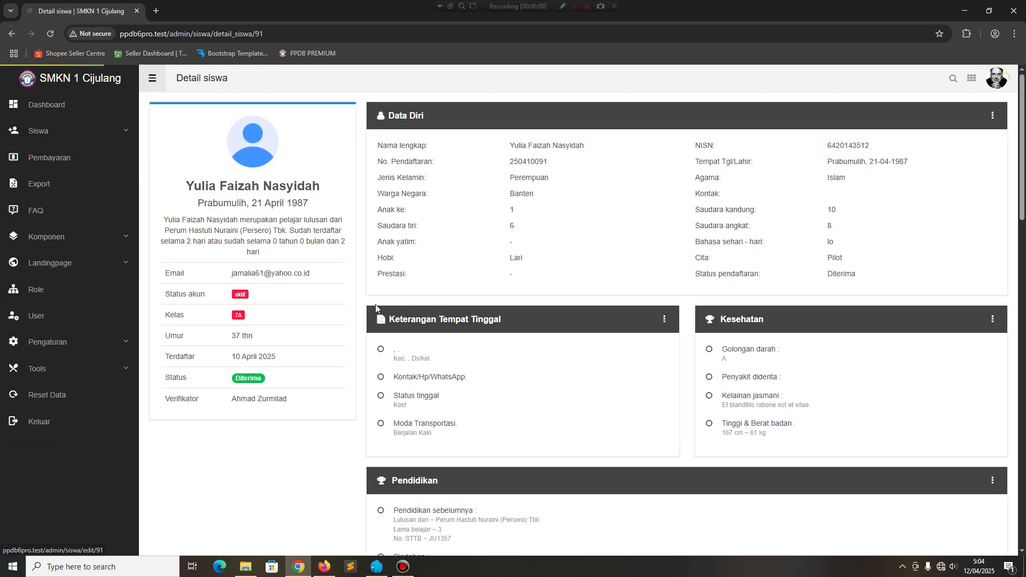
{"action": "left_click", "coordinate": [12, 33]}
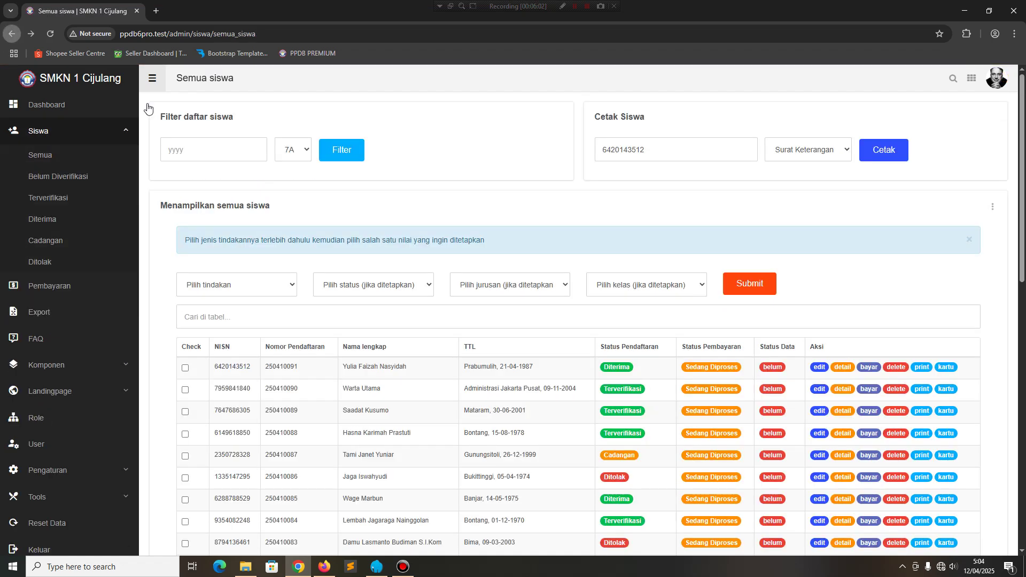
{"action": "left_click", "coordinate": [866, 368]}
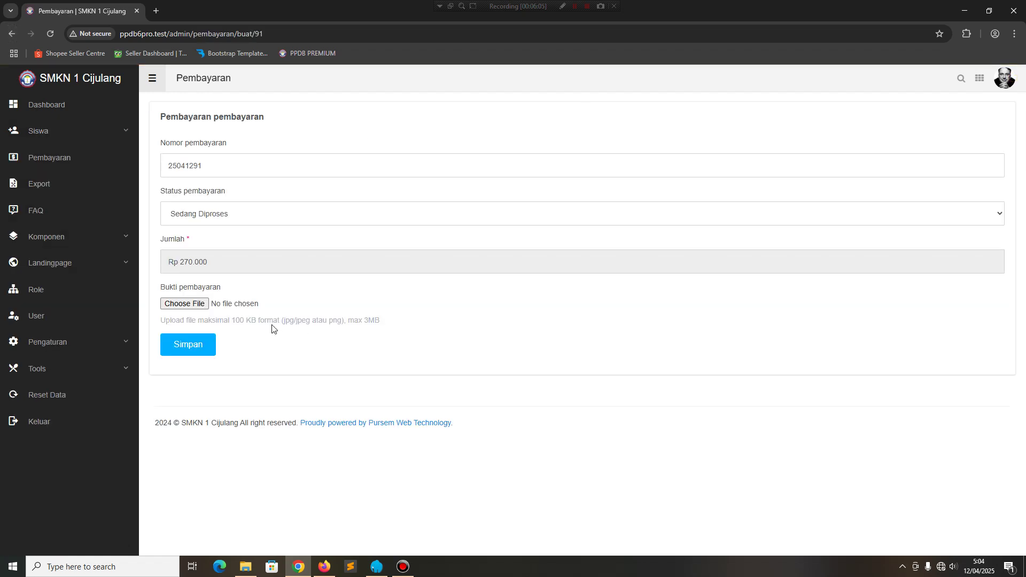
{"action": "left_click", "coordinate": [3, 36]}
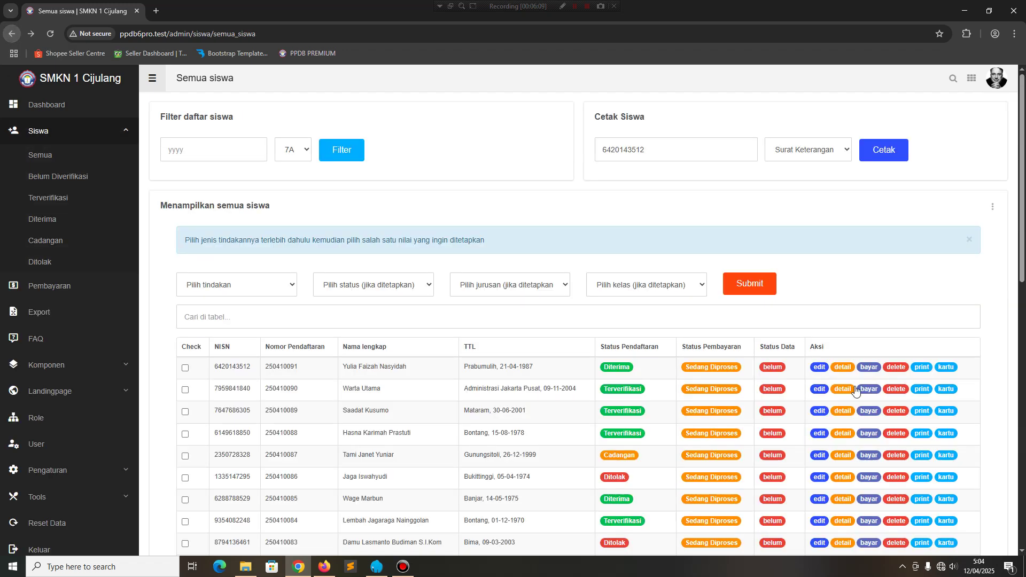
Preview the first student's registration proof and registration card PDFs, closing each.
{"action": "left_click", "coordinate": [916, 368]}
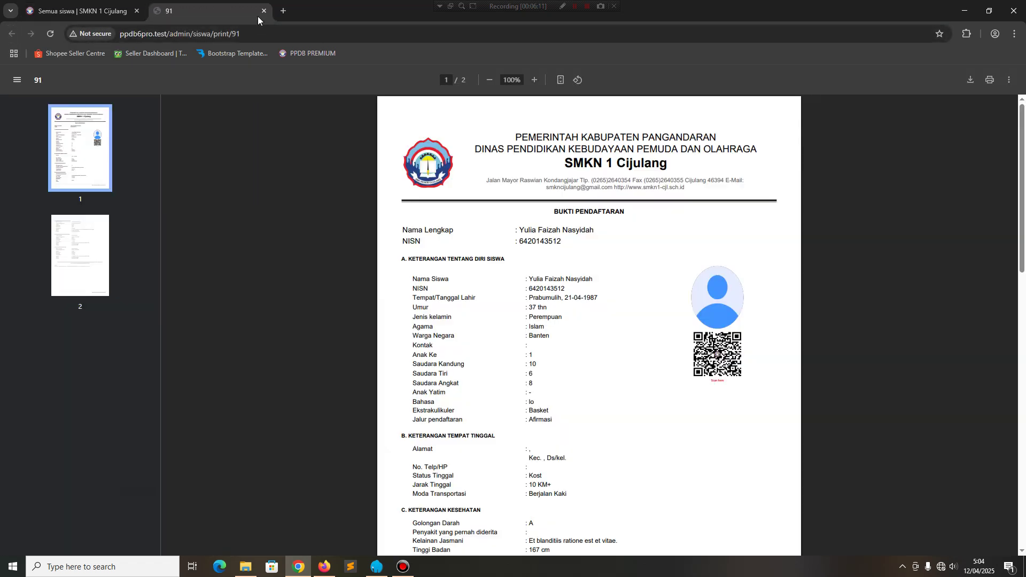
{"action": "left_click", "coordinate": [262, 12]}
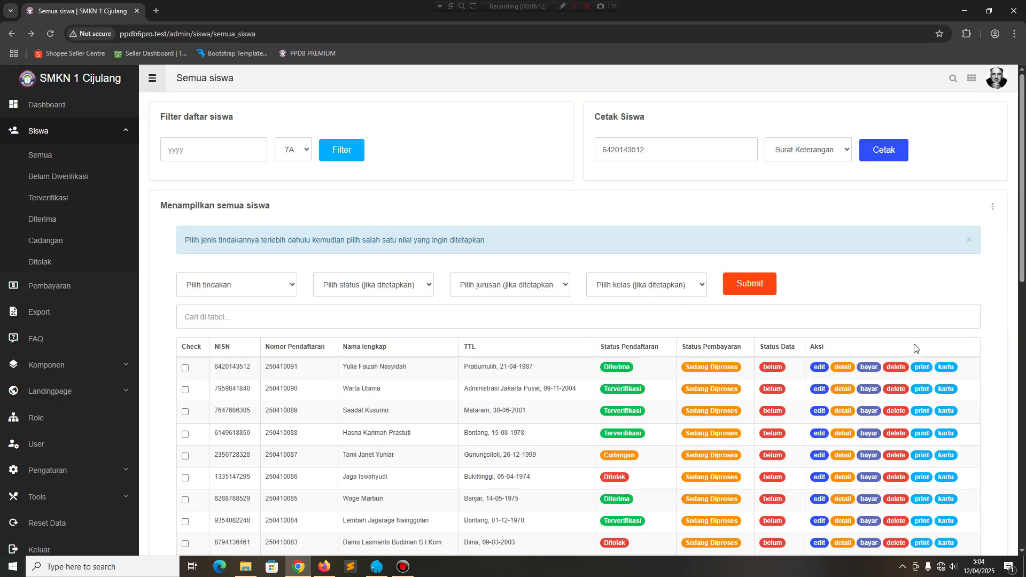
{"action": "left_click", "coordinate": [956, 372]}
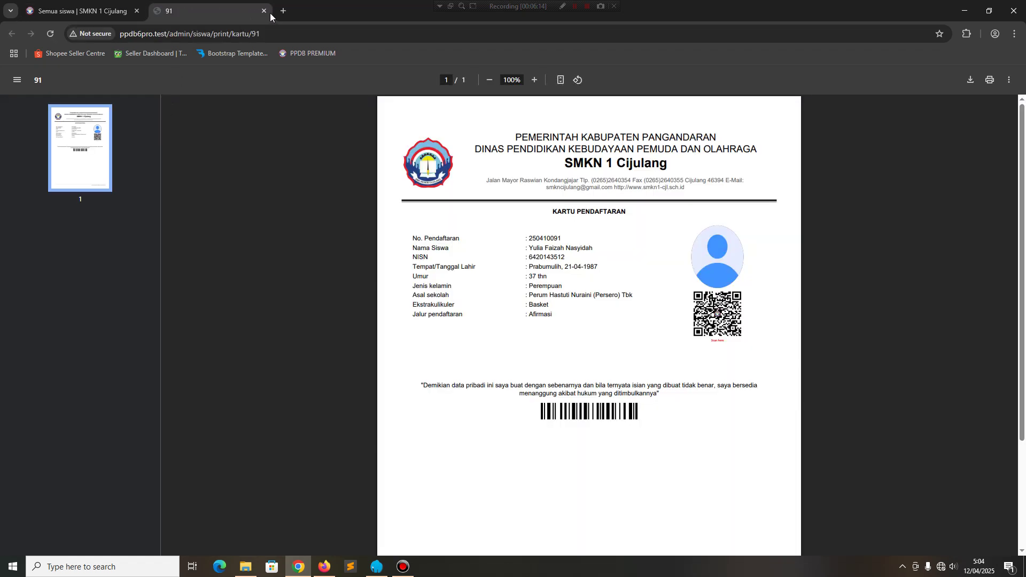
{"action": "left_click", "coordinate": [264, 12]}
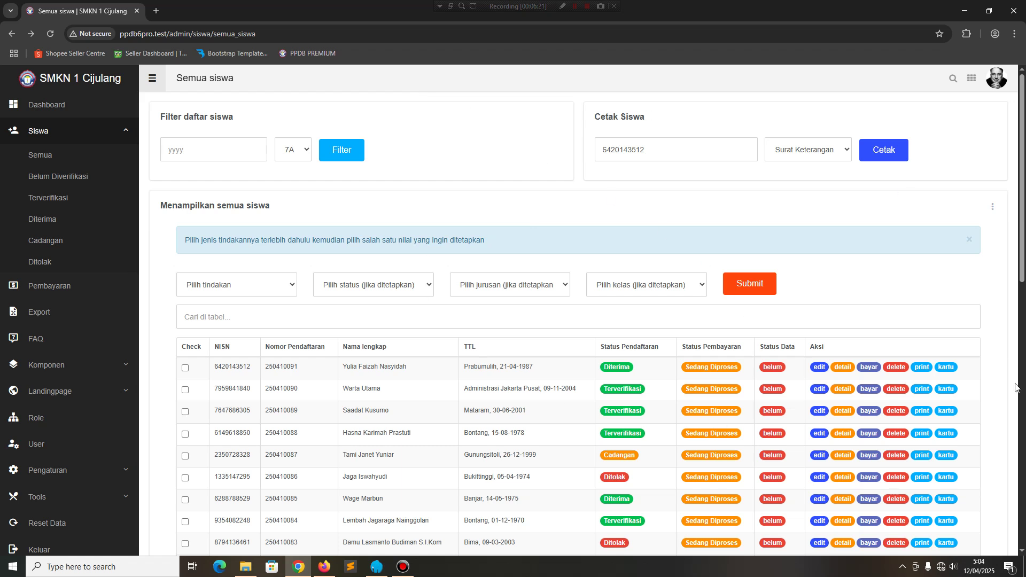
Open the Pembayaran page to see the empty payment table.
{"action": "scroll", "coordinate": [1015, 381], "scroll_direction": "down", "scroll_amount": 2}
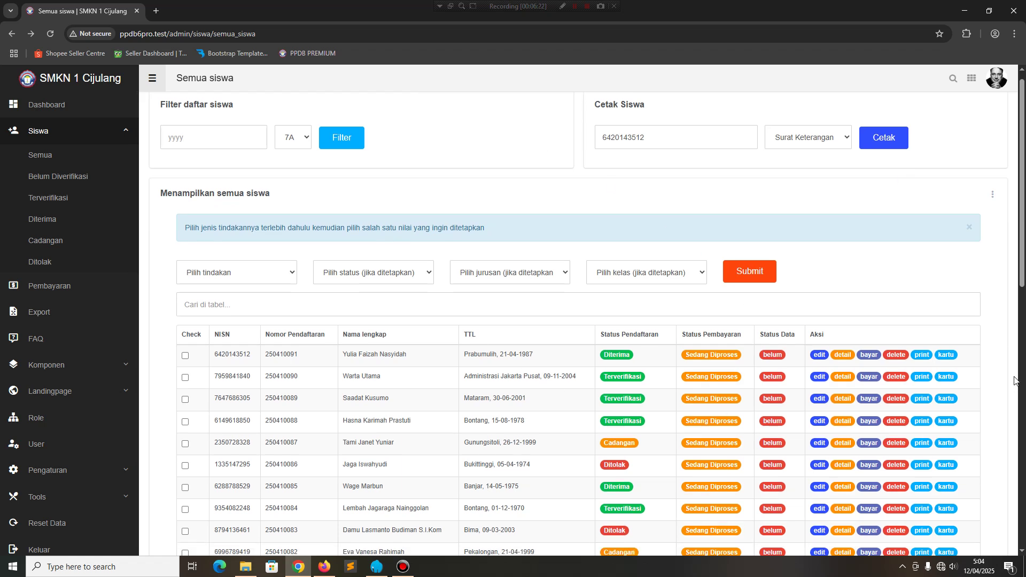
{"action": "left_click", "coordinate": [63, 289]}
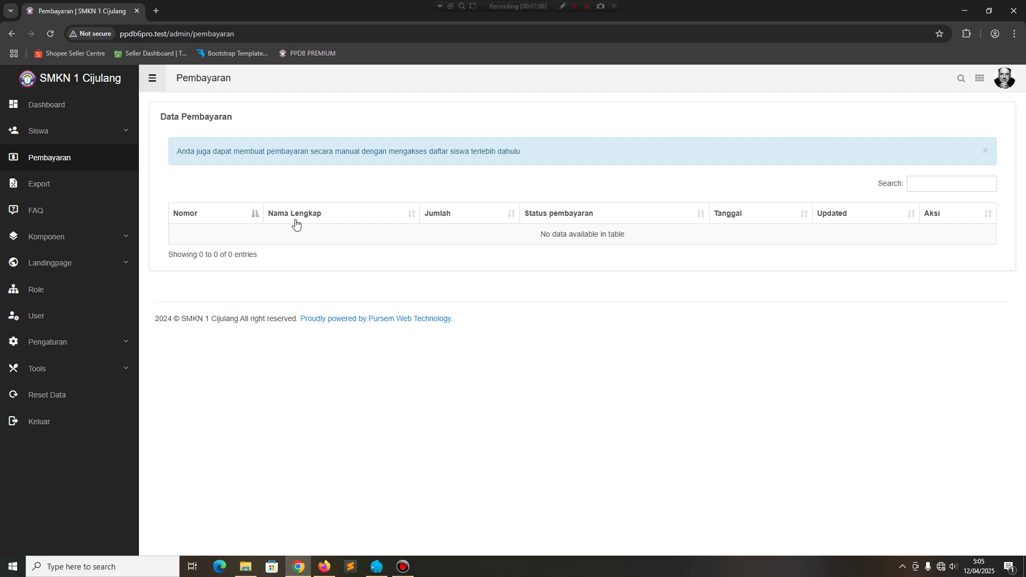
On the Export siswa page, set the start date to 2025-04-03.
{"action": "left_click", "coordinate": [34, 183]}
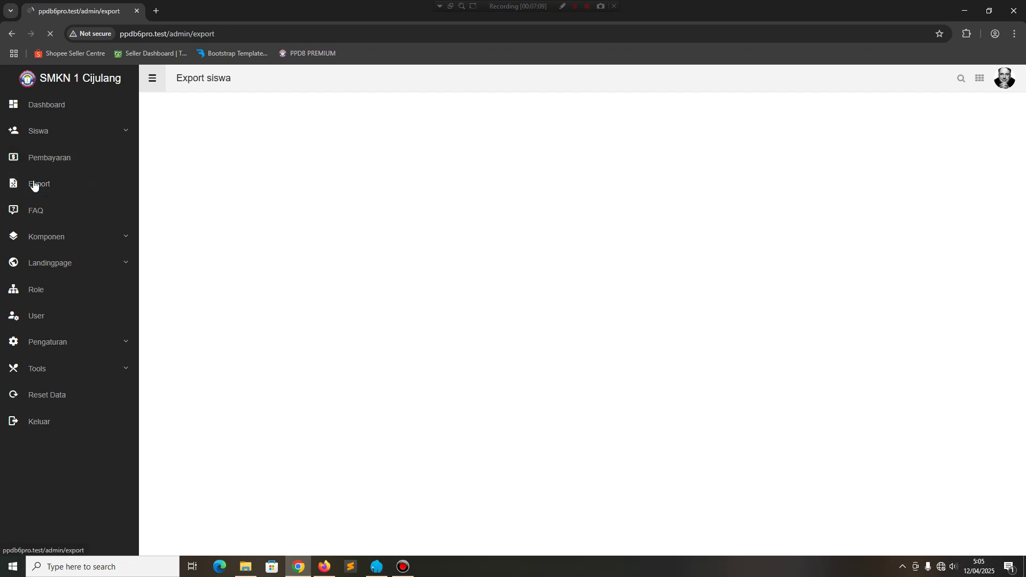
{"action": "left_click", "coordinate": [200, 164]}
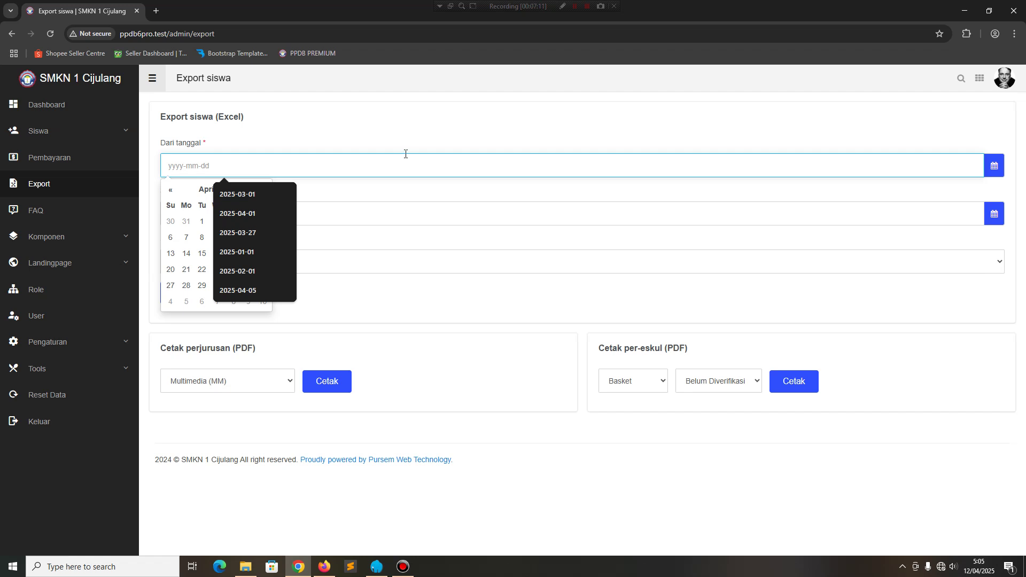
{"action": "left_click", "coordinate": [396, 128]}
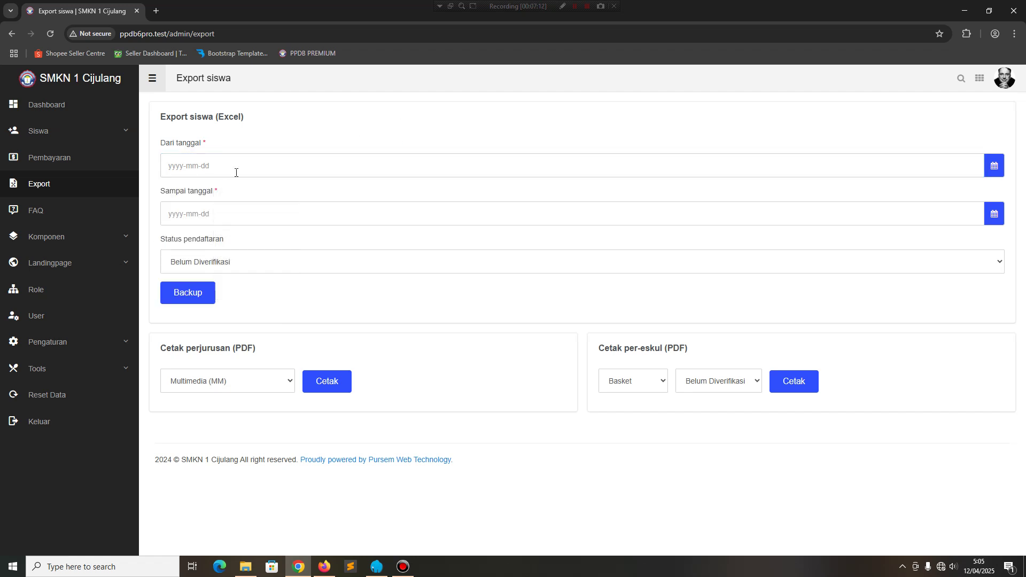
{"action": "left_click", "coordinate": [186, 165]}
{"action": "left_click", "coordinate": [332, 152]}
{"action": "left_click", "coordinate": [222, 165]}
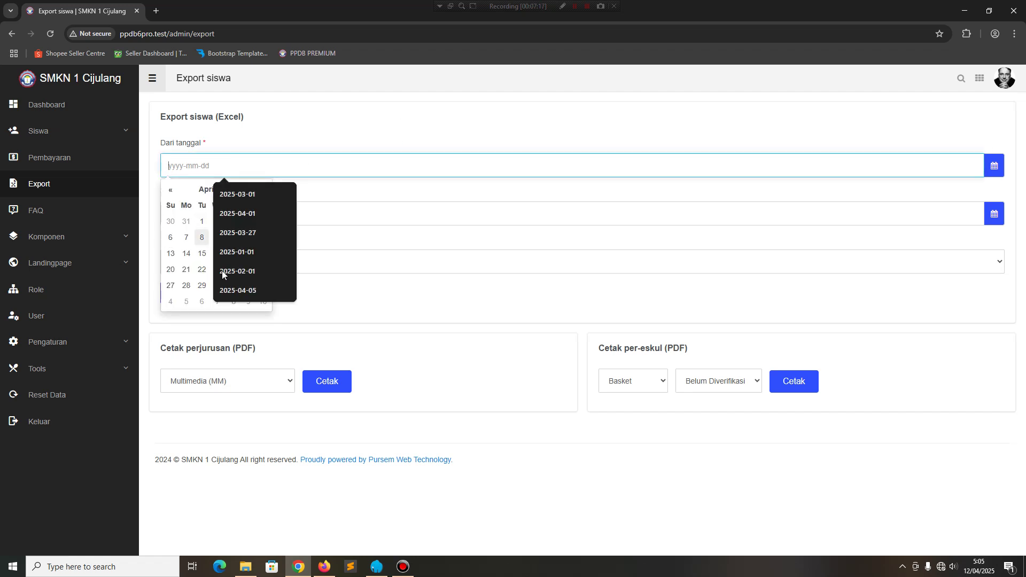
{"action": "left_click", "coordinate": [238, 291]}
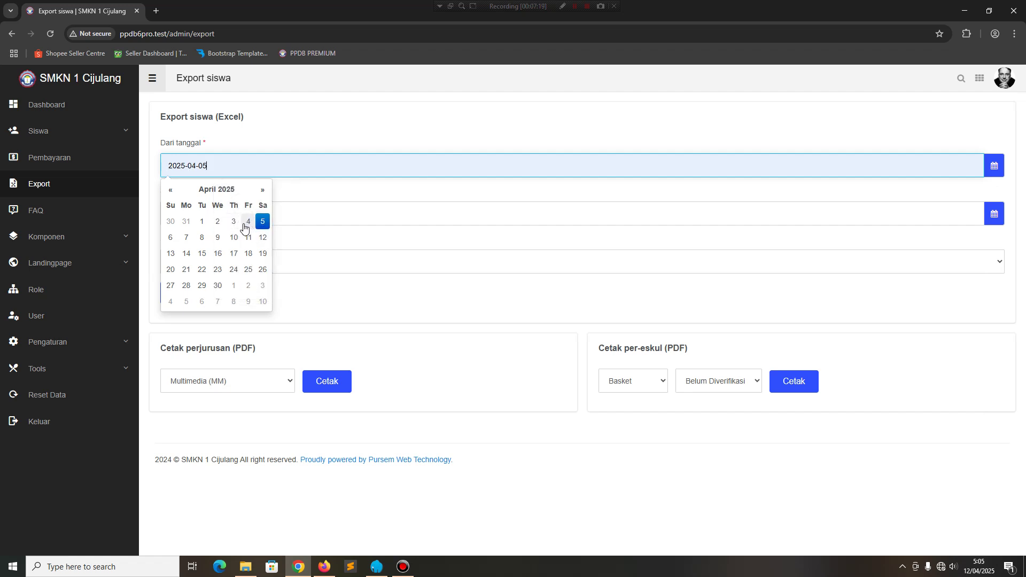
{"action": "left_click", "coordinate": [234, 225]}
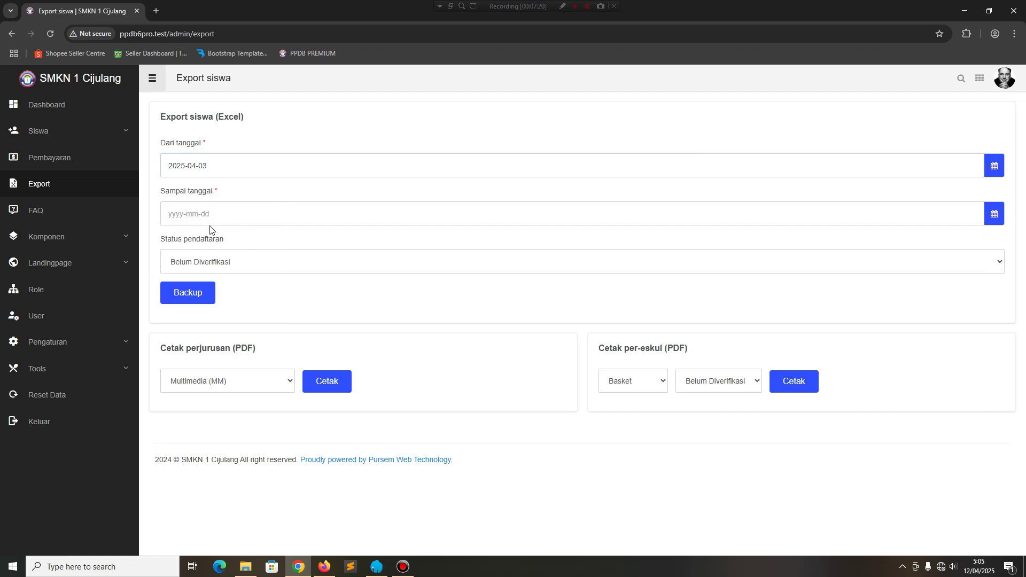
Set the end date to 2025-04-14 and keep the downloaded Excel export.
{"action": "left_click", "coordinate": [213, 215]}
{"action": "left_click", "coordinate": [230, 242]}
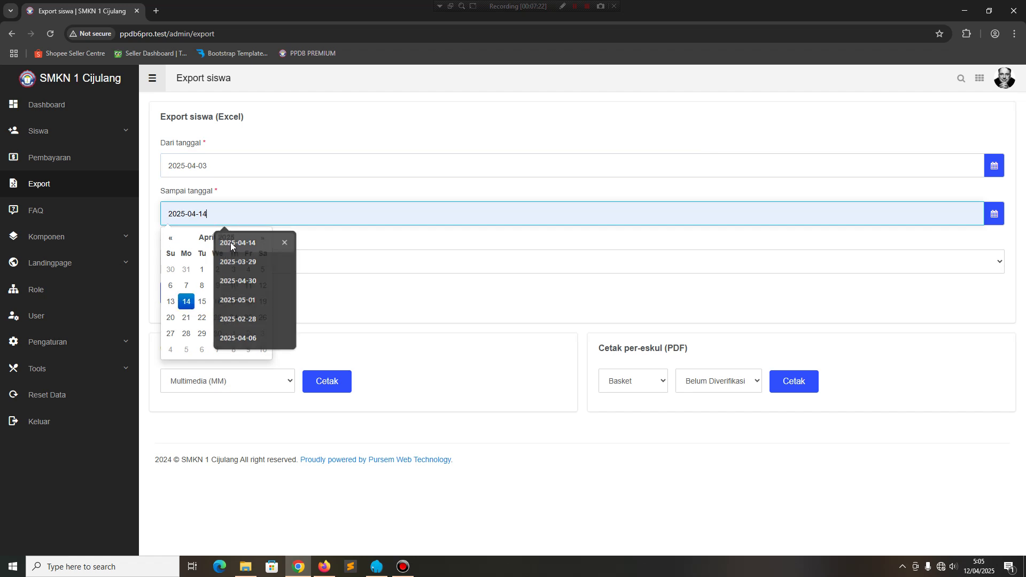
{"action": "left_click", "coordinate": [187, 301]}
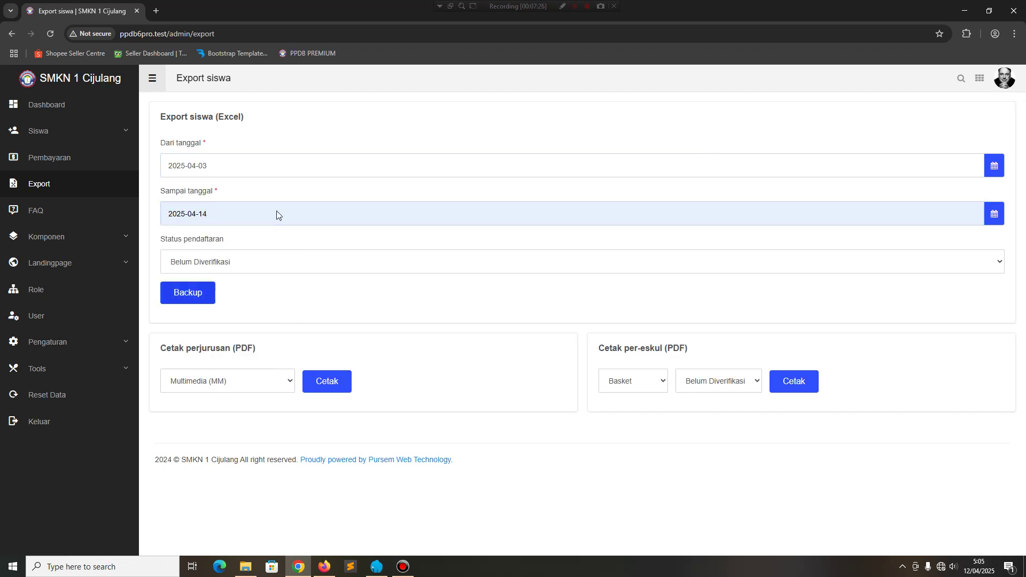
{"action": "left_click", "coordinate": [335, 175]}
{"action": "left_click", "coordinate": [379, 134]}
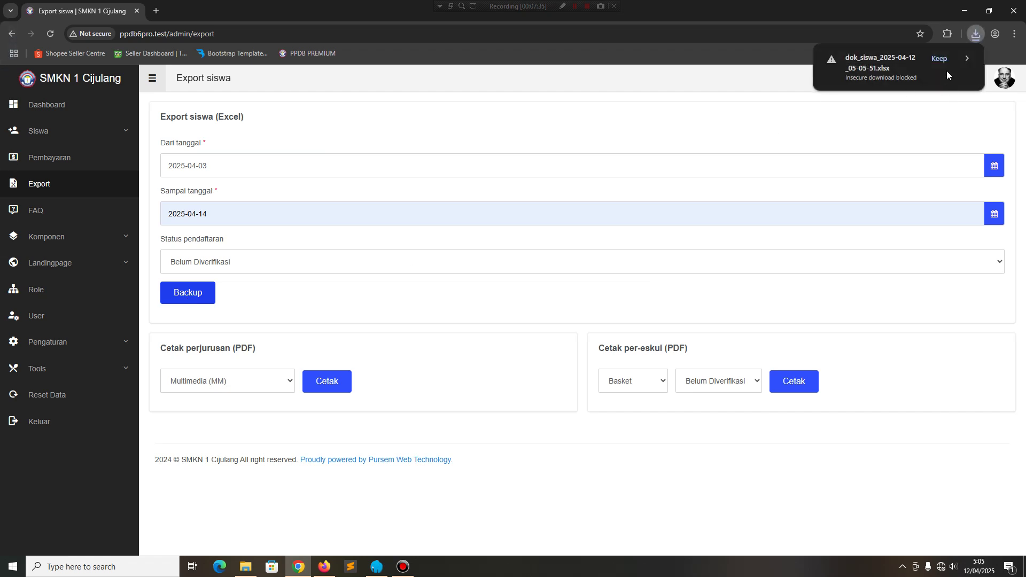
{"action": "left_click", "coordinate": [942, 62]}
Open the exported student workbook, scroll across to the Cita-Cita column, then close Excel.
{"action": "left_click", "coordinate": [892, 58]}
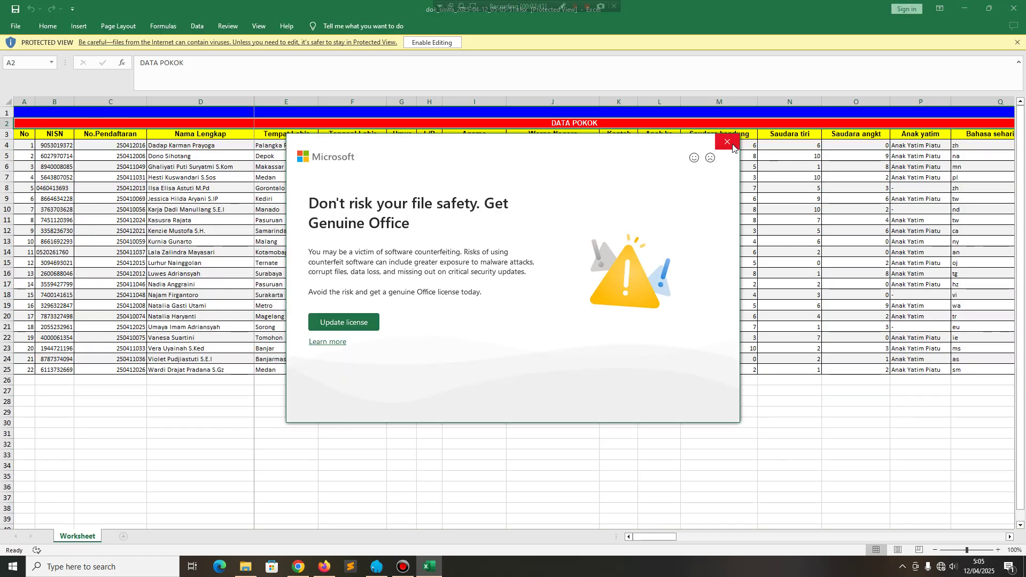
{"action": "left_click", "coordinate": [727, 142]}
{"action": "left_click_drag", "start_coordinate": [646, 537], "coordinate": [983, 536]}
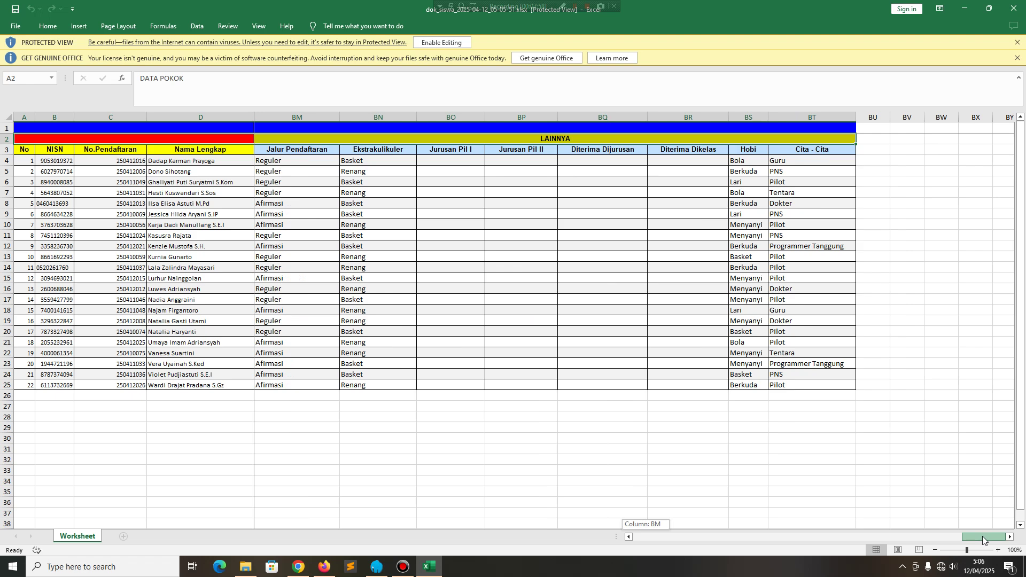
{"action": "left_click_drag", "start_coordinate": [983, 537], "coordinate": [316, 506]}
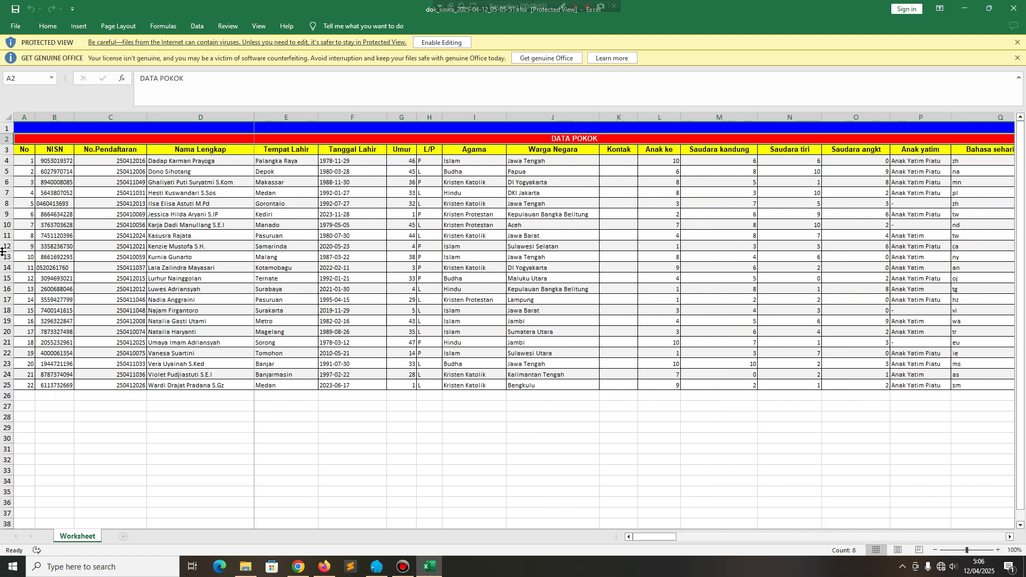
{"action": "key", "text": "alt+F4"}
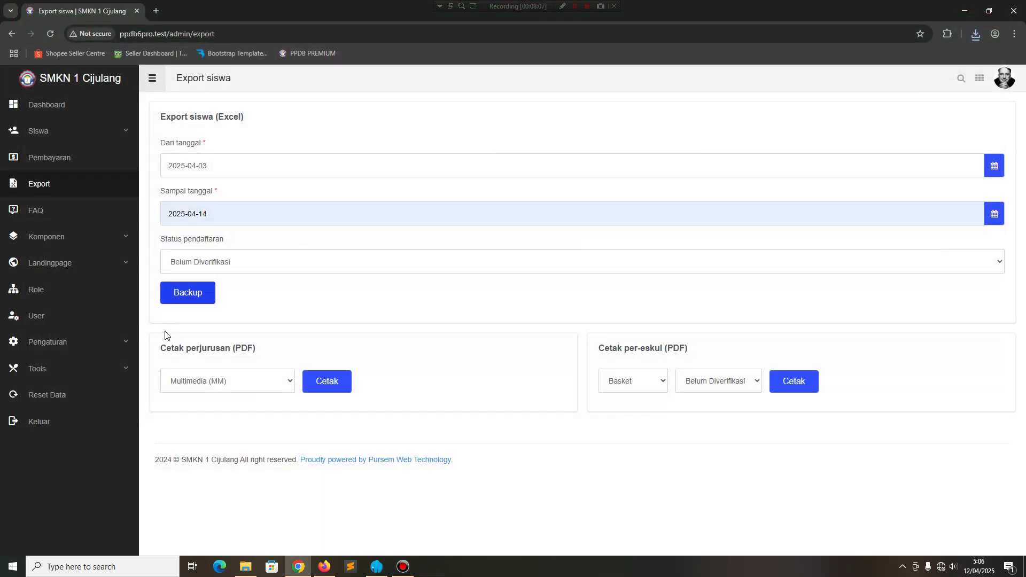
Generate and close the Multimedia (MM) major student PDF list.
{"action": "left_click", "coordinate": [238, 382]}
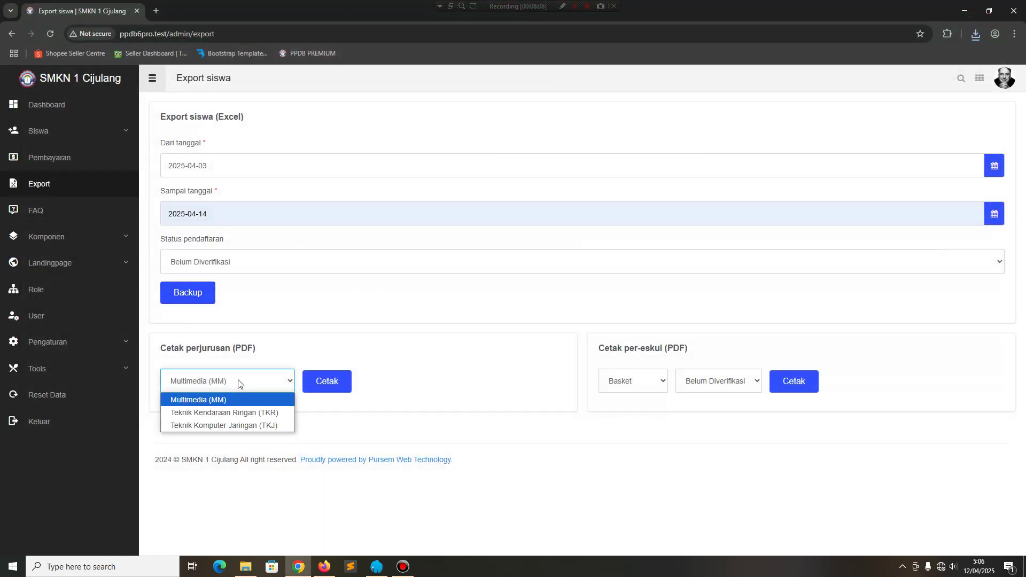
{"action": "left_click", "coordinate": [239, 383]}
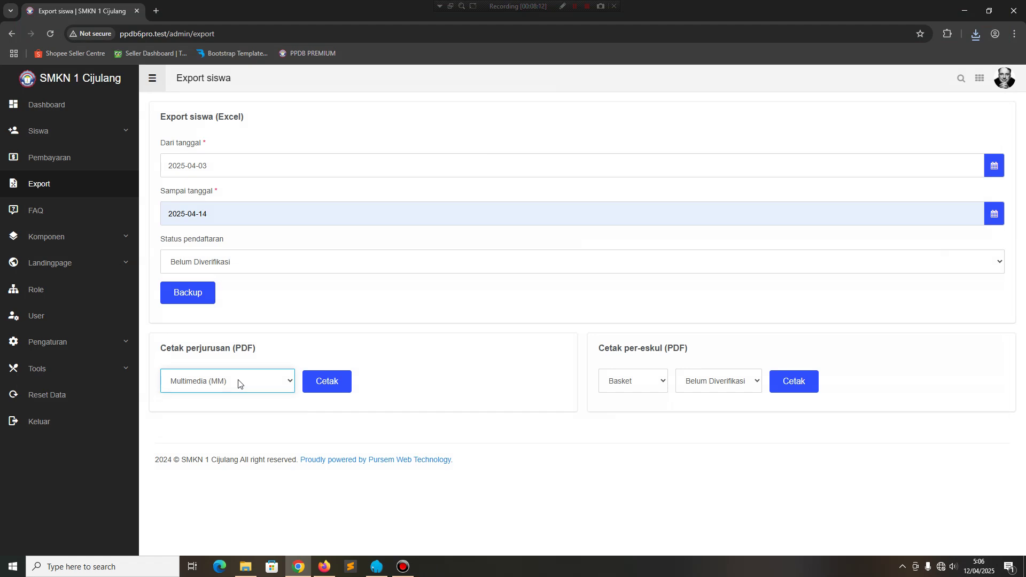
{"action": "left_click", "coordinate": [328, 388]}
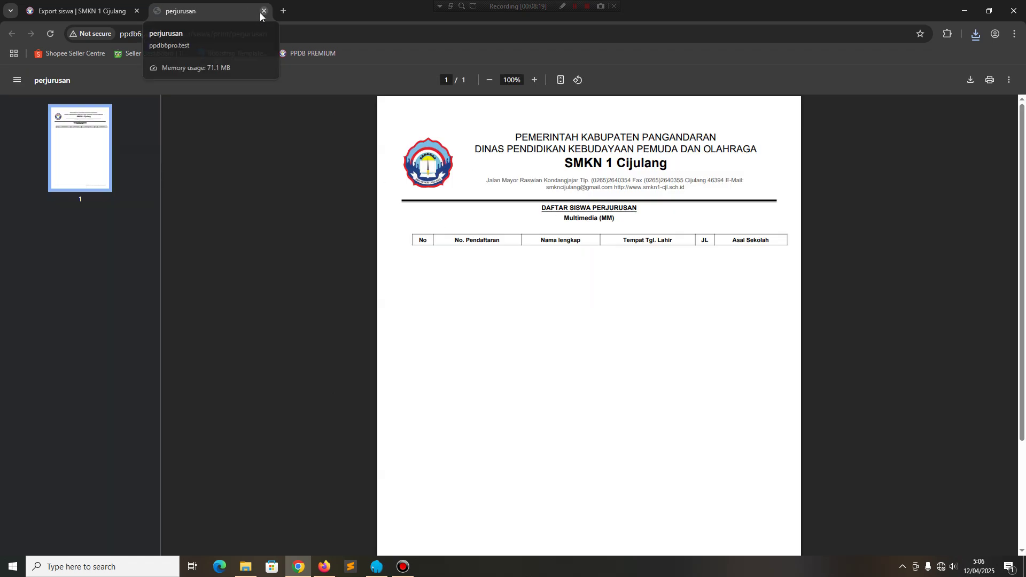
{"action": "left_click", "coordinate": [263, 10]}
Generate the Basket extracurricular PDF for Belum Diverifikasi students, close it, then go to FAQ.
{"action": "left_click", "coordinate": [746, 386]}
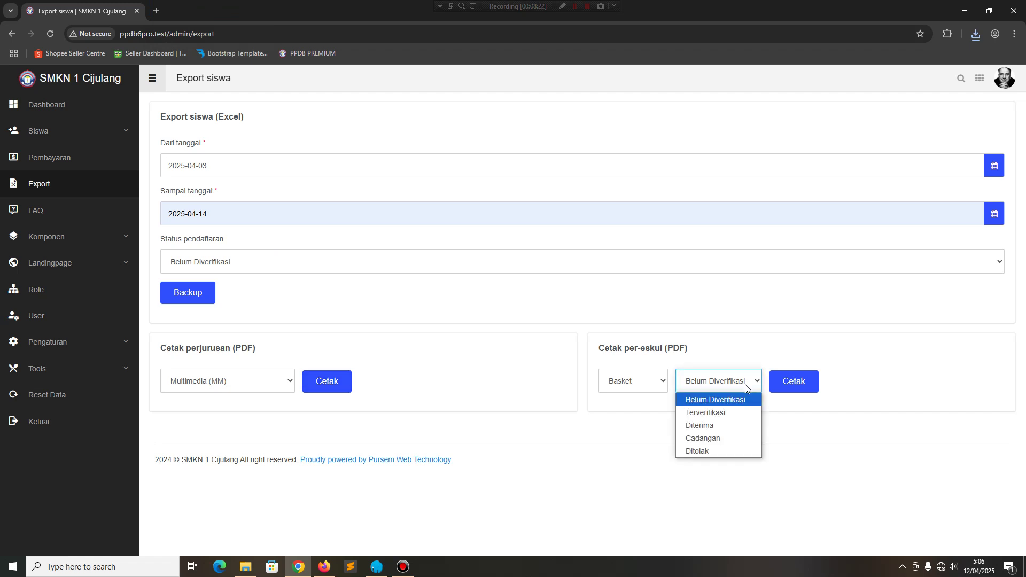
{"action": "left_click", "coordinate": [746, 386]}
{"action": "left_click", "coordinate": [781, 386]}
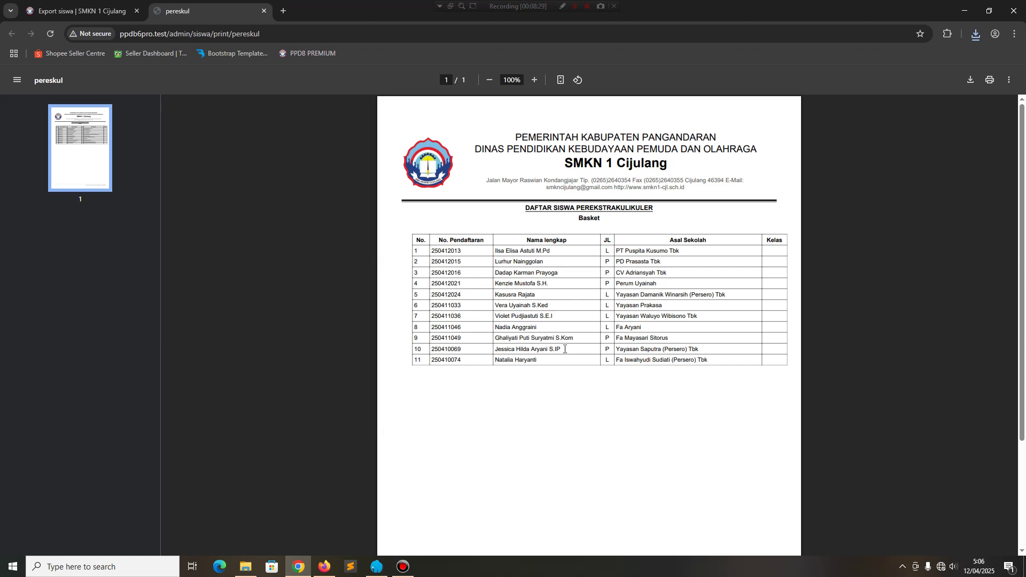
{"action": "left_click", "coordinate": [263, 11]}
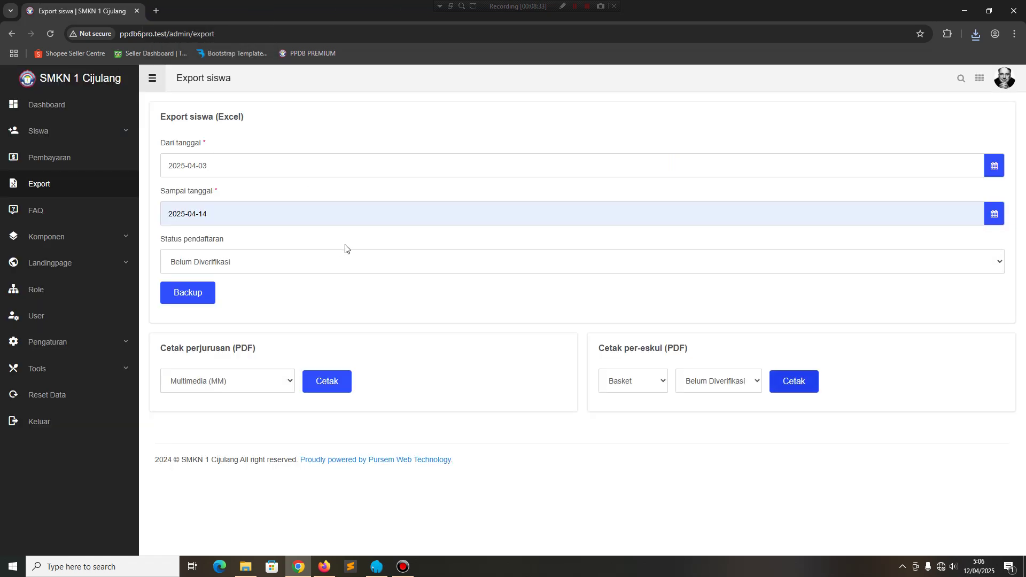
{"action": "left_click", "coordinate": [32, 217]}
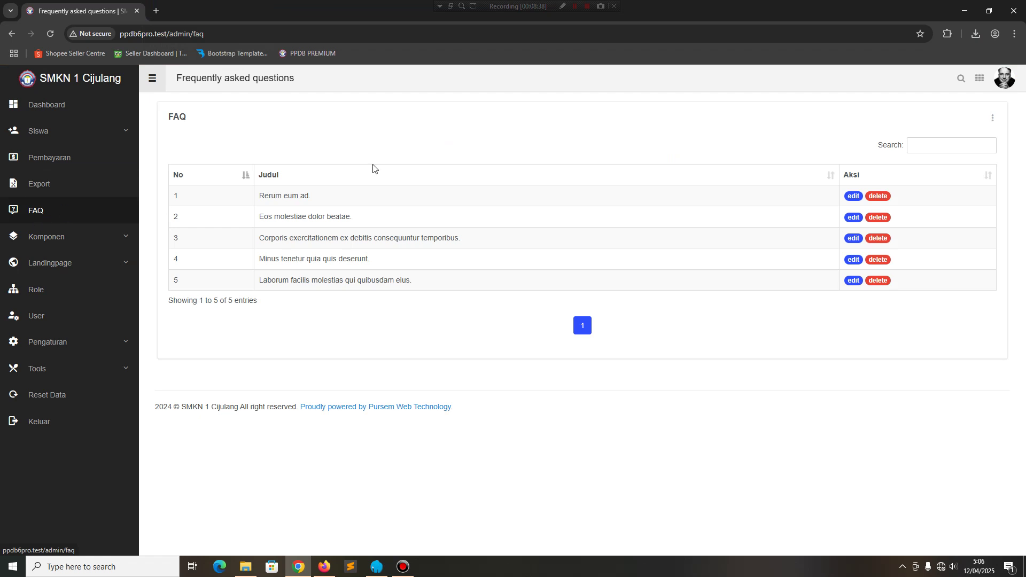
Review the 'Rerum eum ad.' FAQ edit form with an enlarged answer box, without saving.
{"action": "left_click", "coordinate": [854, 196]}
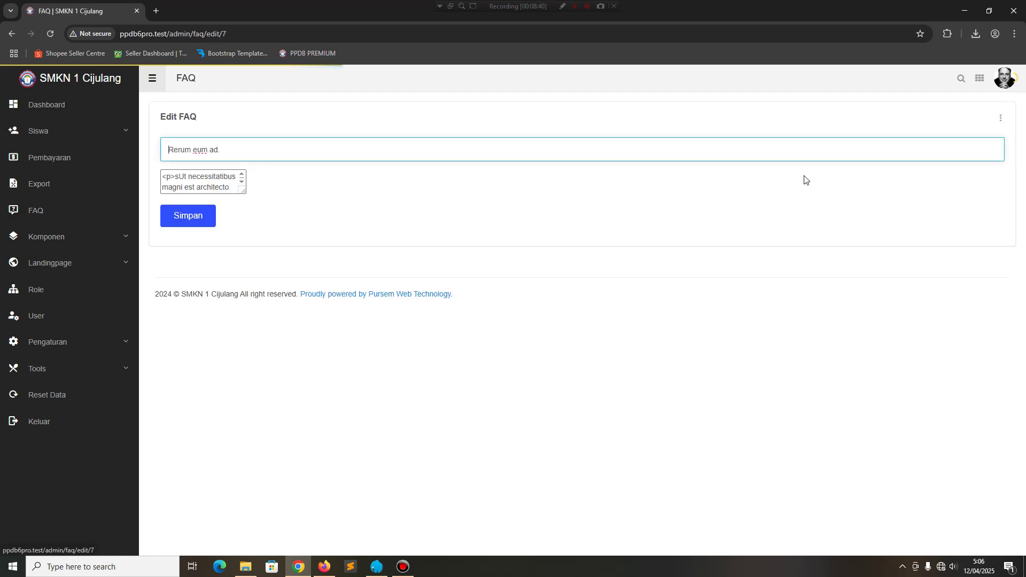
{"action": "left_click", "coordinate": [11, 34]}
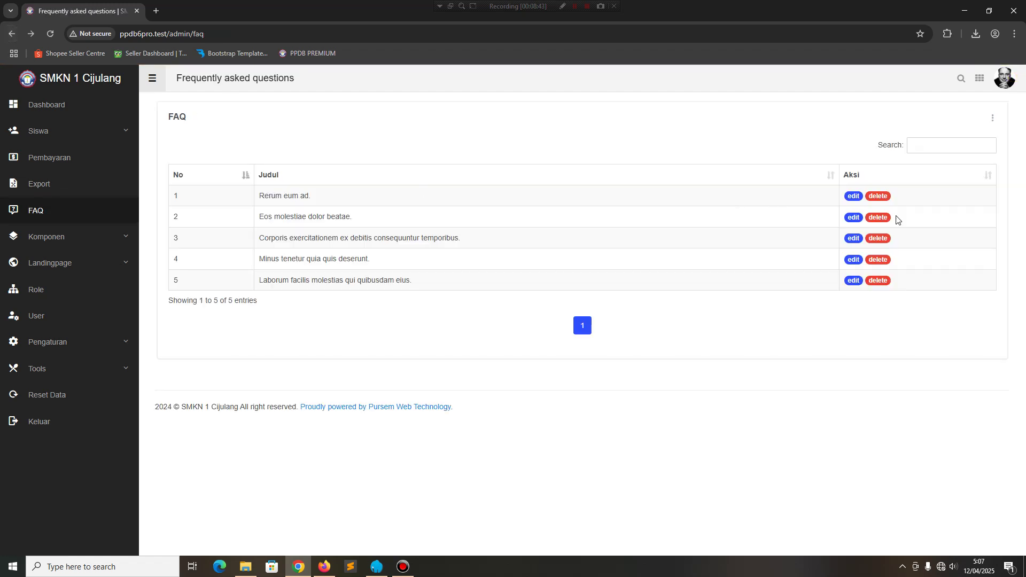
{"action": "left_click", "coordinate": [854, 196]}
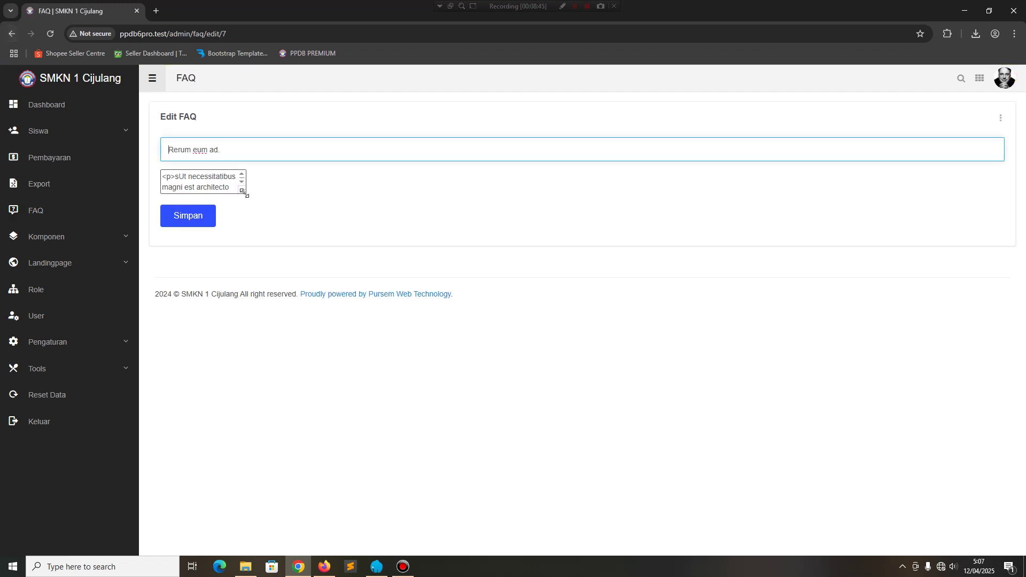
{"action": "left_click_drag", "start_coordinate": [244, 192], "coordinate": [996, 373]}
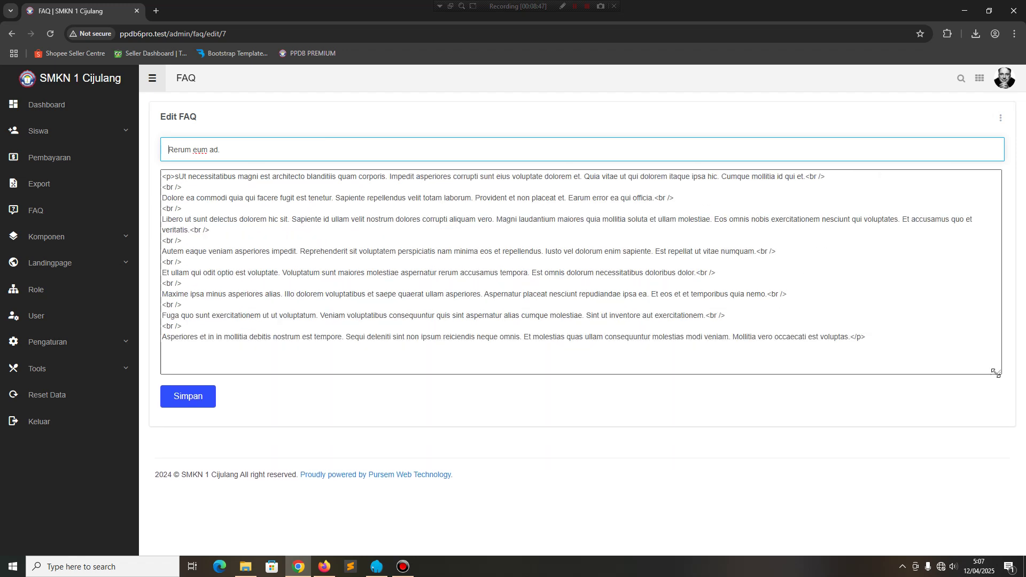
{"action": "left_click", "coordinate": [418, 202]}
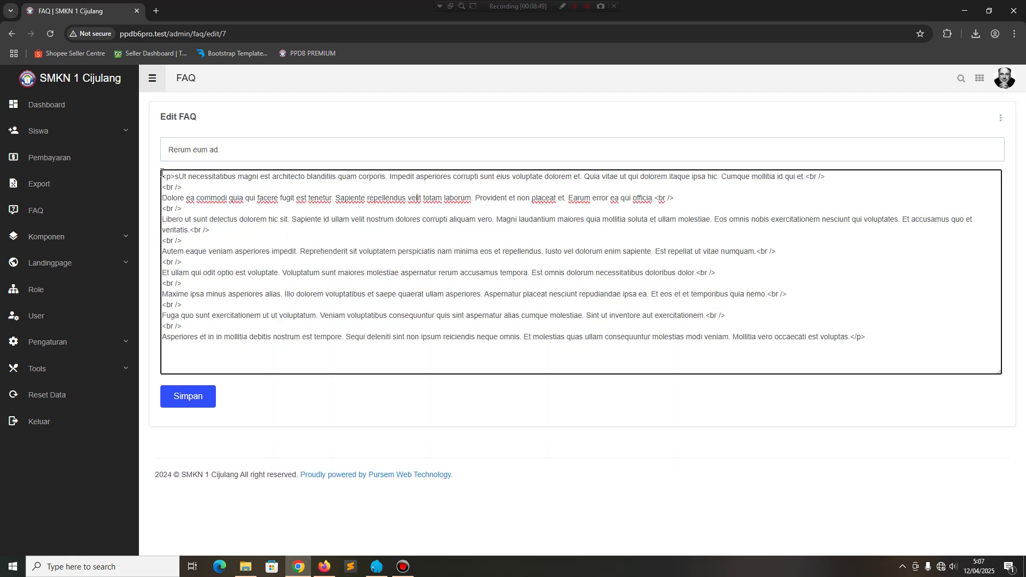
{"action": "left_click", "coordinate": [10, 34]}
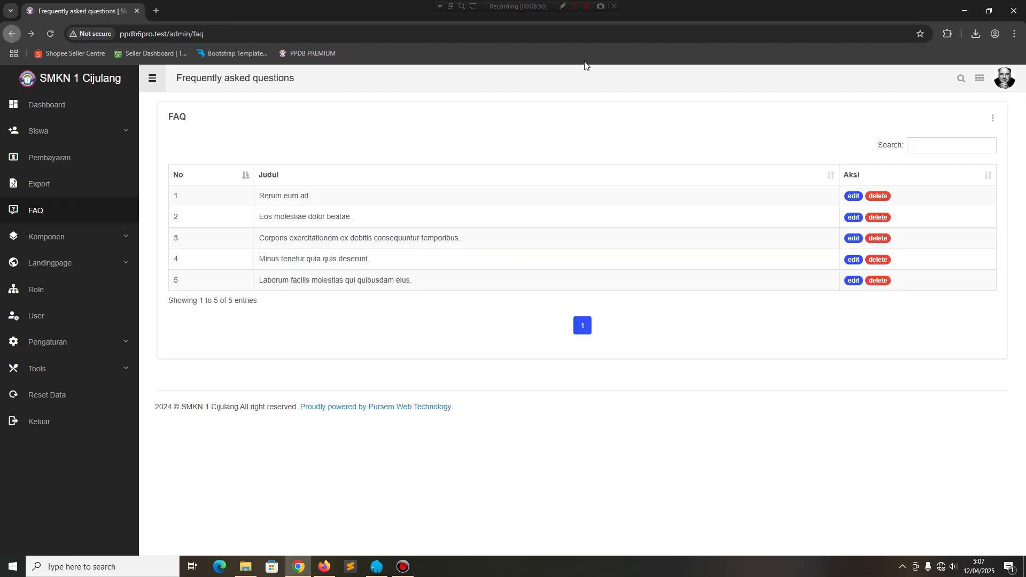
Look at the new FAQ form without adding, then expand the Komponen menu.
{"action": "left_click", "coordinate": [993, 118]}
{"action": "left_click", "coordinate": [967, 131]}
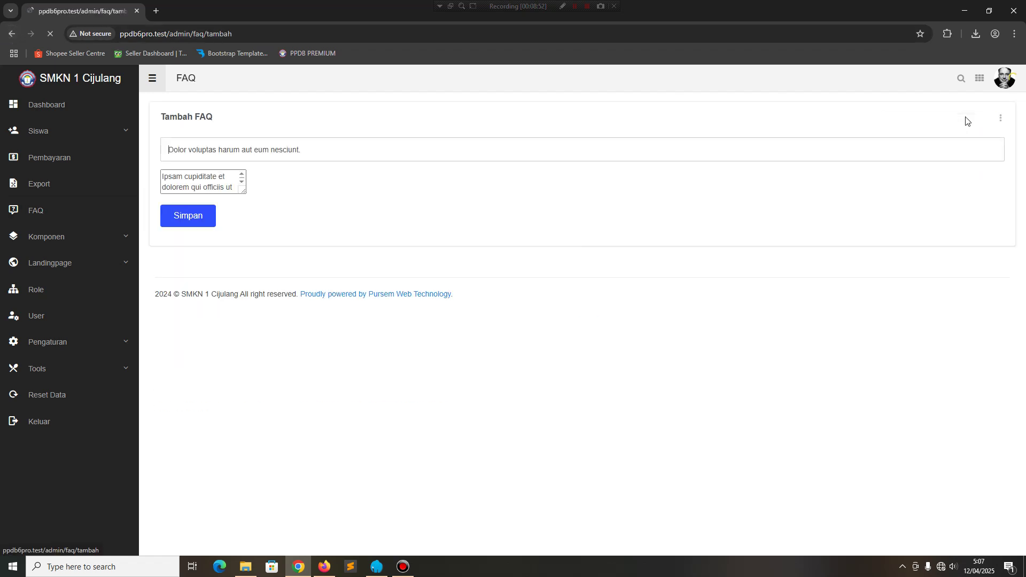
{"action": "left_click", "coordinate": [9, 33]}
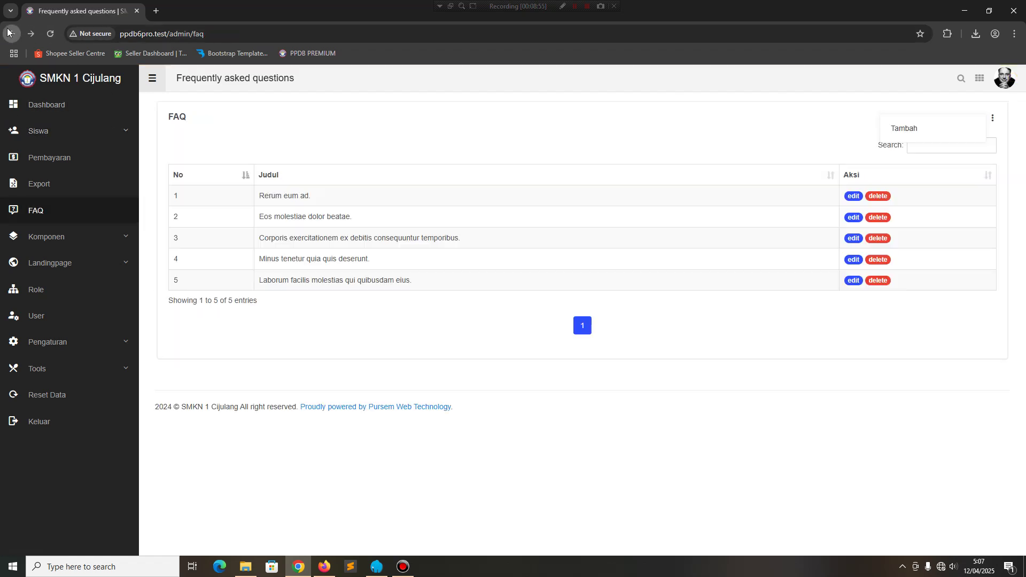
{"action": "left_click", "coordinate": [95, 236]}
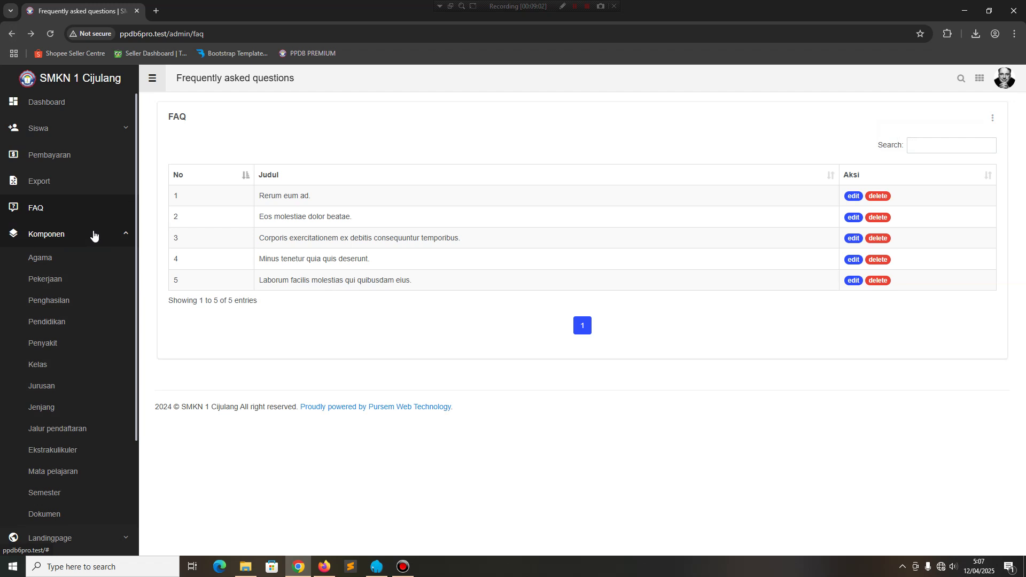
Browse the component lists from Agama through Jenjang, Mata pelajaran and Semester.
{"action": "left_click", "coordinate": [43, 264]}
{"action": "left_click", "coordinate": [46, 282]}
{"action": "left_click", "coordinate": [47, 301]}
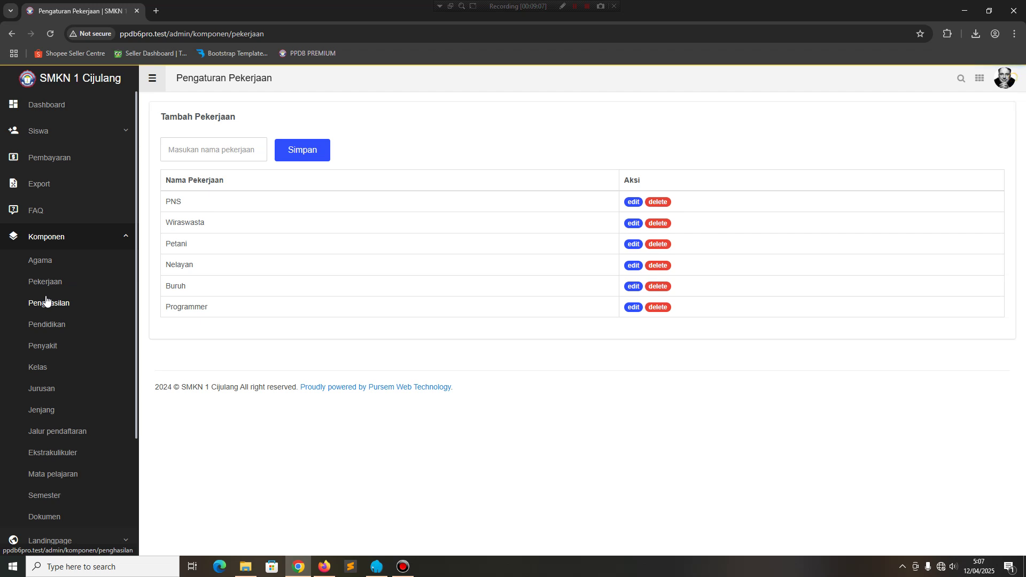
{"action": "left_click", "coordinate": [48, 325]}
{"action": "left_click", "coordinate": [46, 347]}
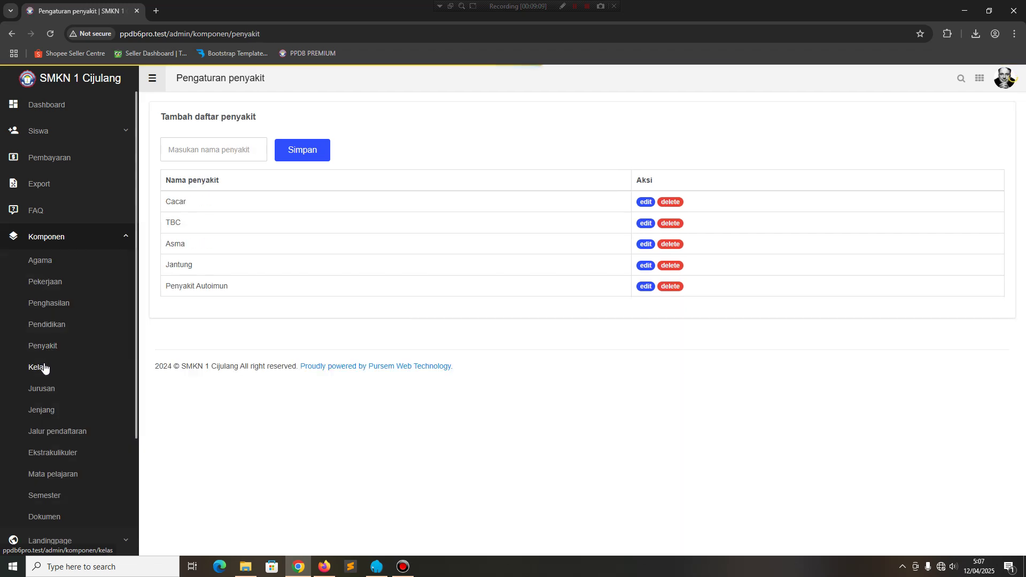
{"action": "left_click", "coordinate": [41, 367]}
{"action": "left_click", "coordinate": [49, 392]}
{"action": "left_click", "coordinate": [44, 410]}
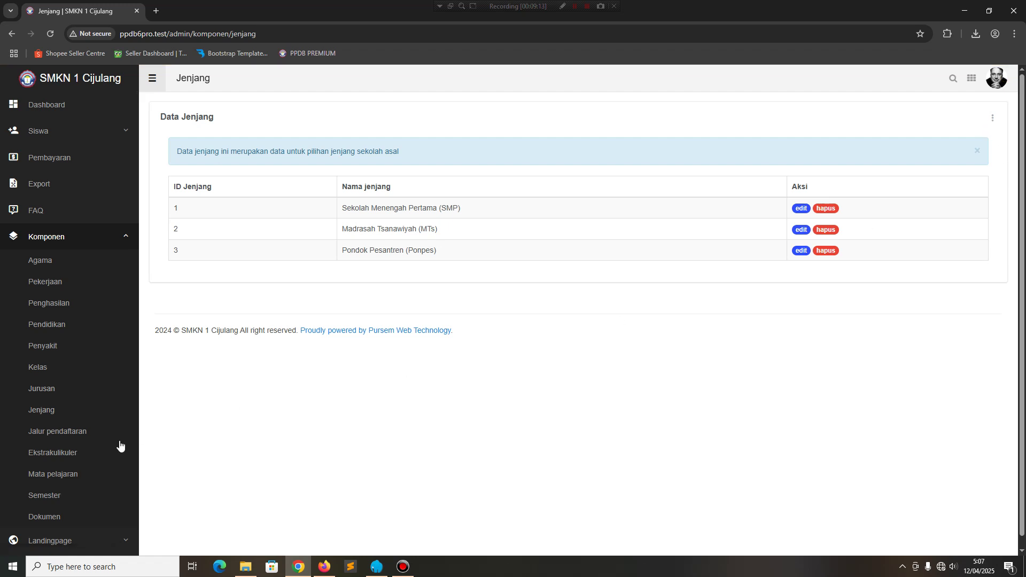
{"action": "scroll", "coordinate": [48, 449], "scroll_direction": "down", "scroll_amount": 1}
{"action": "left_click", "coordinate": [55, 412]}
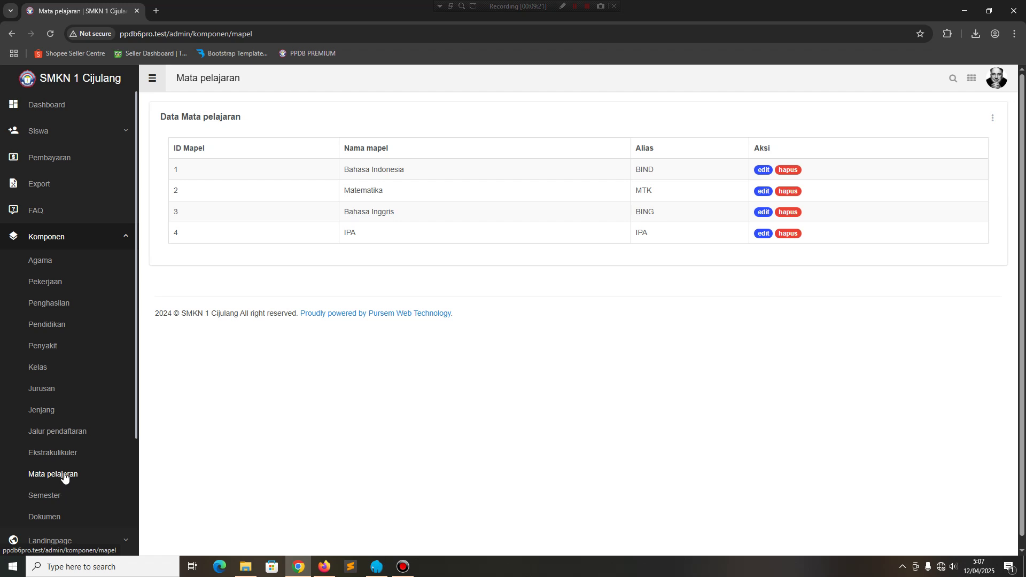
{"action": "left_click", "coordinate": [53, 495]}
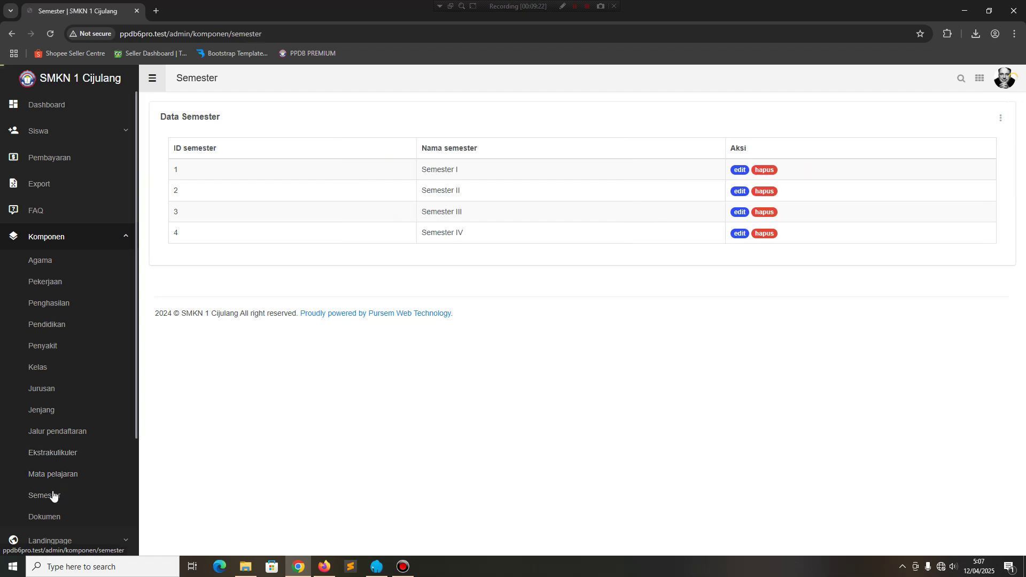
Check the required documents list and the Scan Ijazah edit form, closing without changes.
{"action": "scroll", "coordinate": [53, 495], "scroll_direction": "down", "scroll_amount": 2}
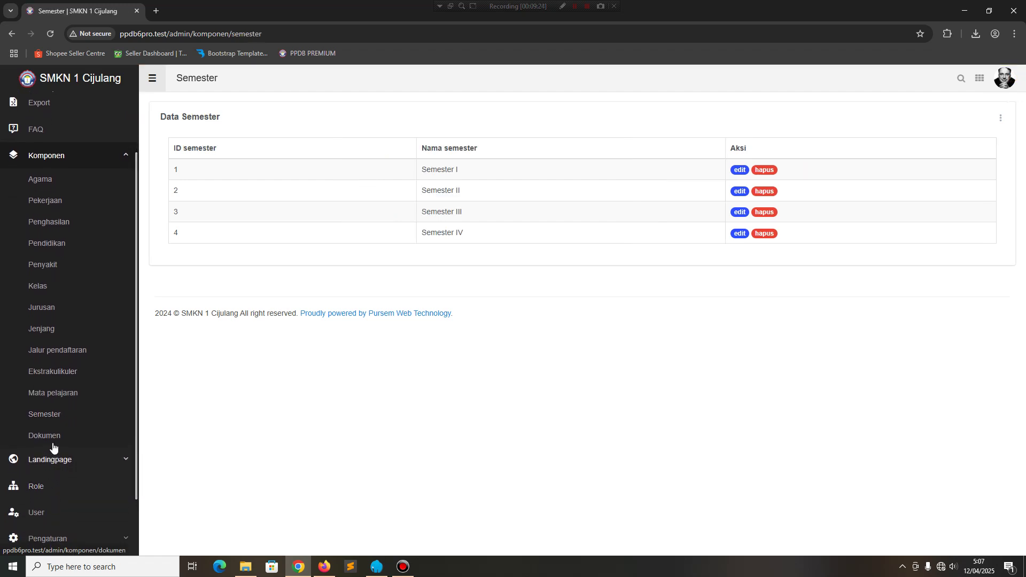
{"action": "left_click", "coordinate": [56, 437]}
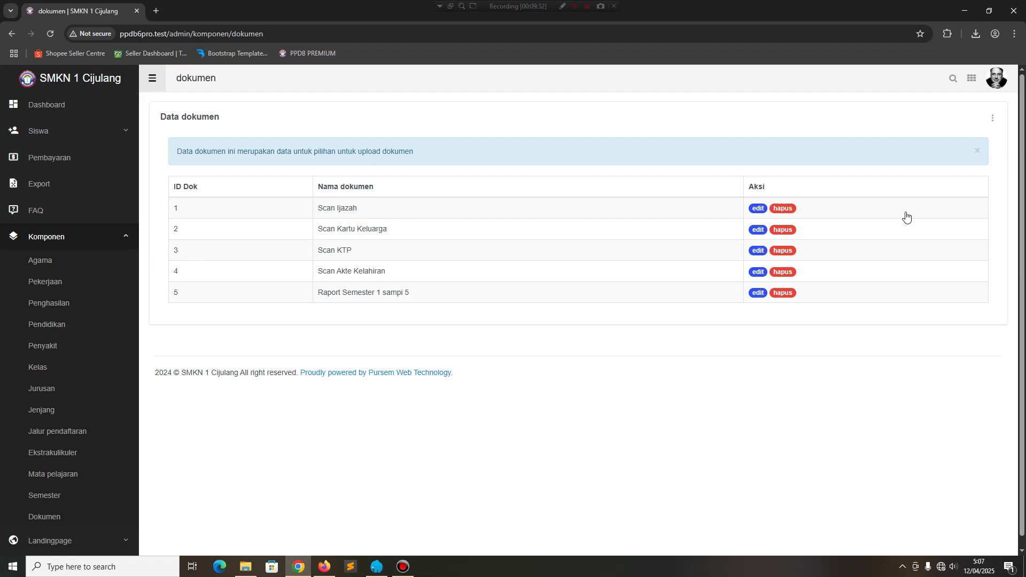
{"action": "left_click", "coordinate": [758, 209]}
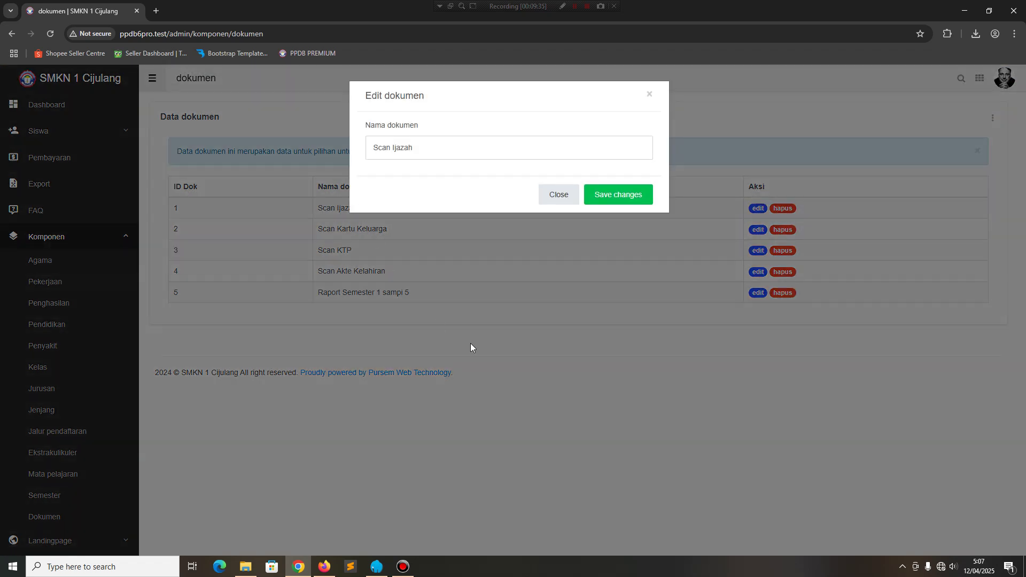
{"action": "left_click", "coordinate": [470, 348]}
{"action": "scroll", "coordinate": [72, 388], "scroll_direction": "down", "scroll_amount": 3}
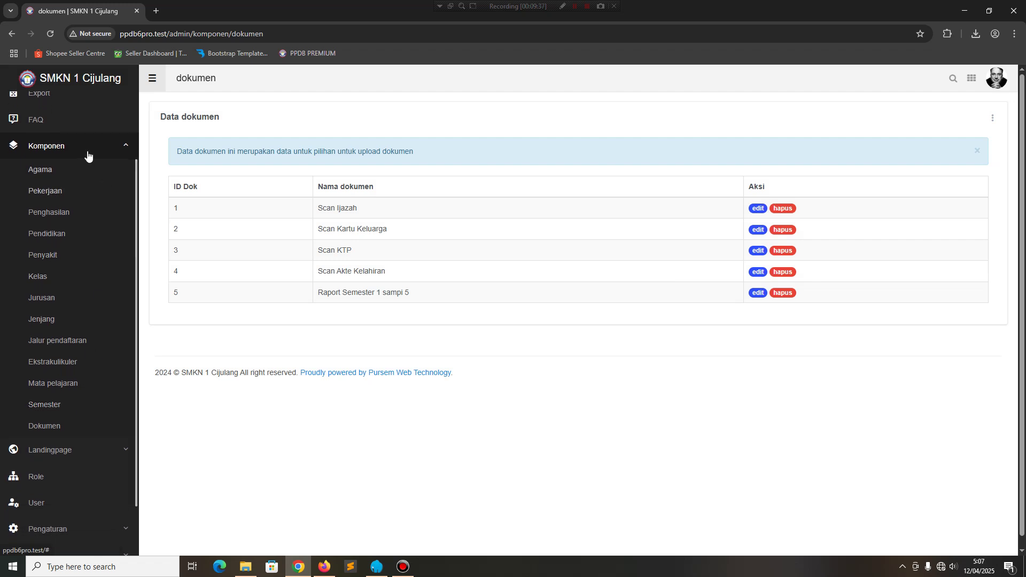
Collapse Komponen and open Landingpage > Baner banner settings.
{"action": "left_click", "coordinate": [87, 156]}
{"action": "left_click", "coordinate": [99, 265]}
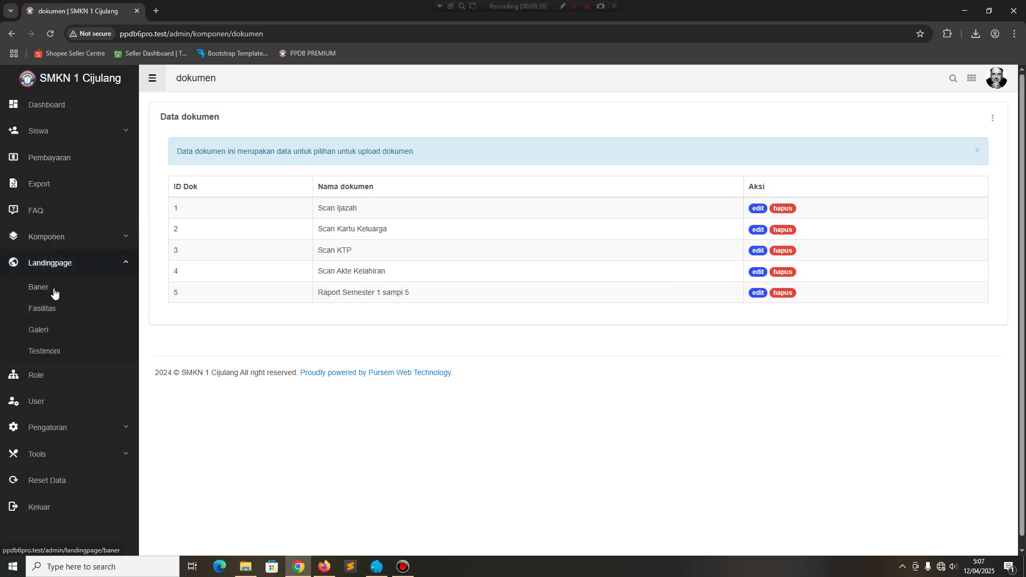
{"action": "left_click", "coordinate": [53, 293]}
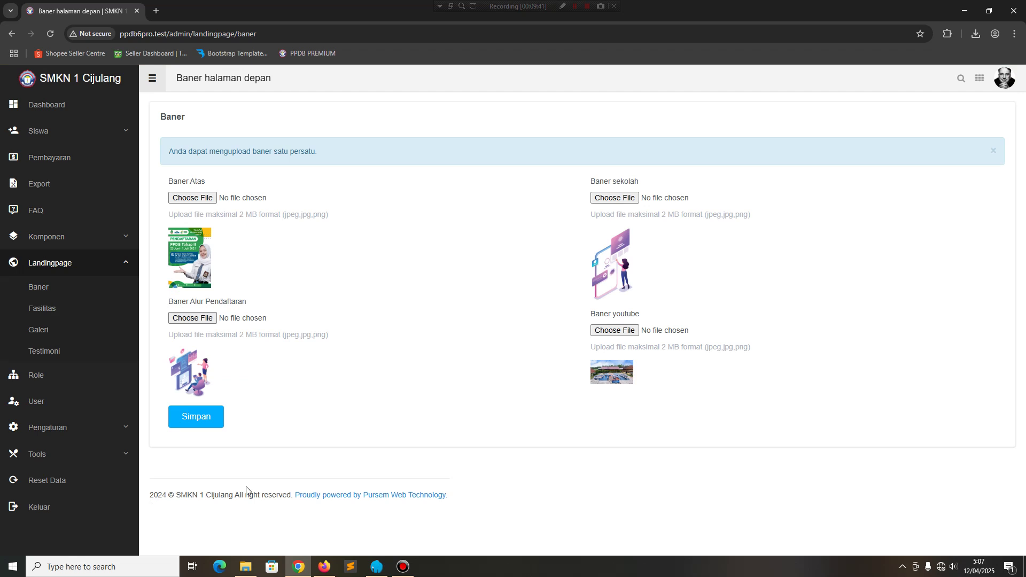
{"action": "left_click", "coordinate": [323, 566]}
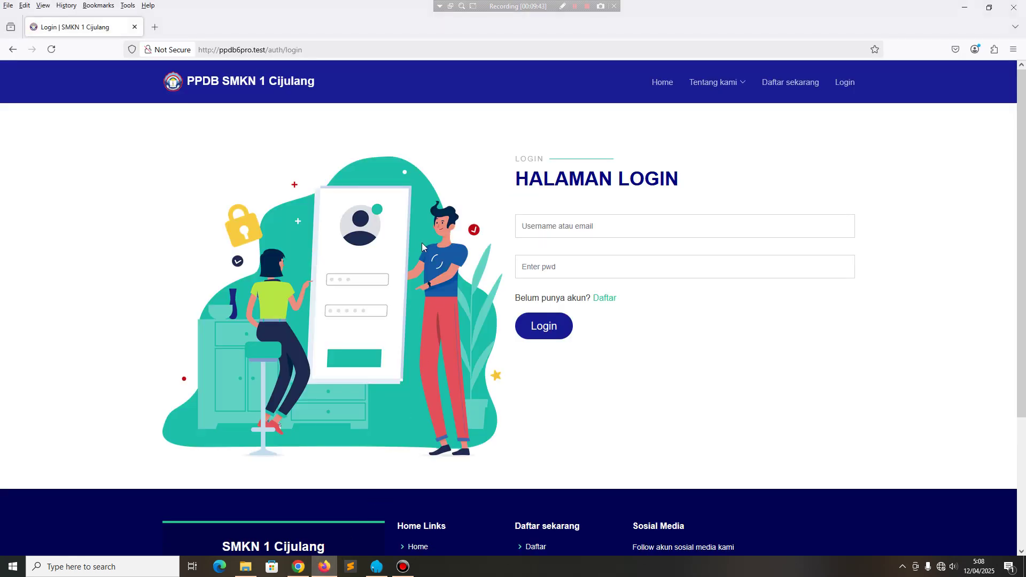
{"action": "left_click", "coordinate": [662, 82]}
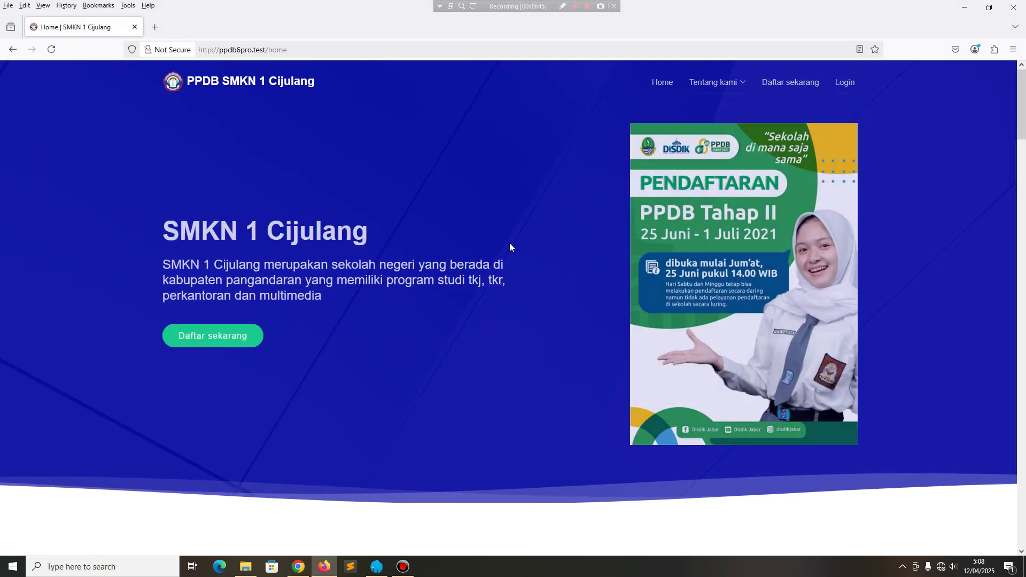
{"action": "scroll", "coordinate": [668, 213], "scroll_direction": "down", "scroll_amount": 8}
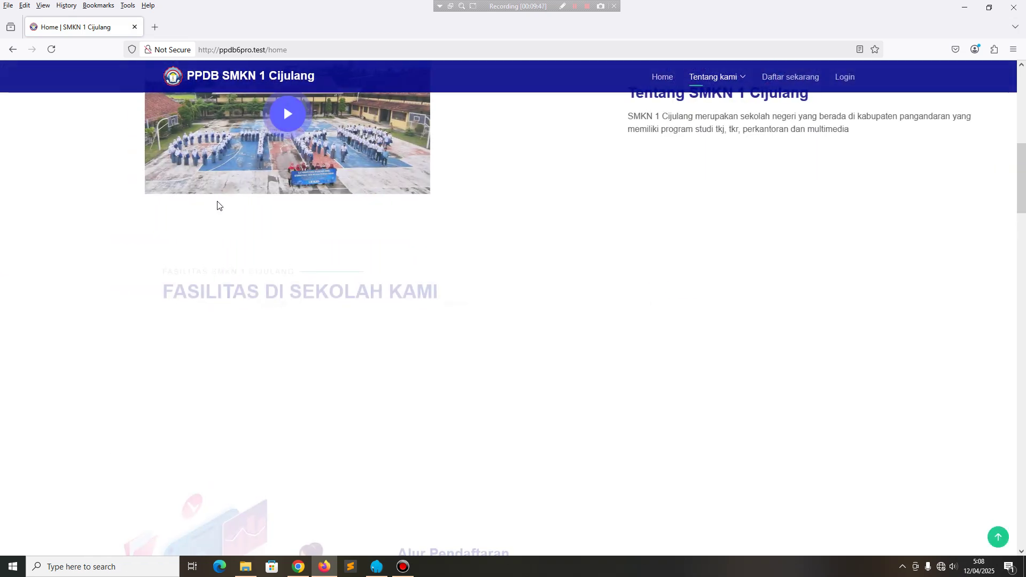
{"action": "scroll", "coordinate": [305, 175], "scroll_direction": "down", "scroll_amount": 3}
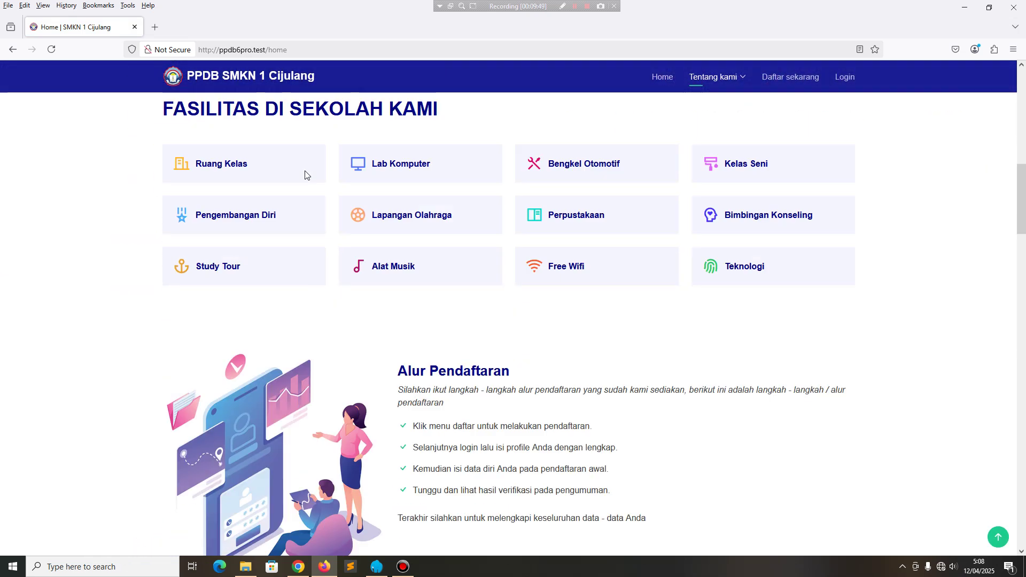
{"action": "scroll", "coordinate": [280, 359], "scroll_direction": "down", "scroll_amount": 1}
{"action": "scroll", "coordinate": [229, 326], "scroll_direction": "down", "scroll_amount": 6}
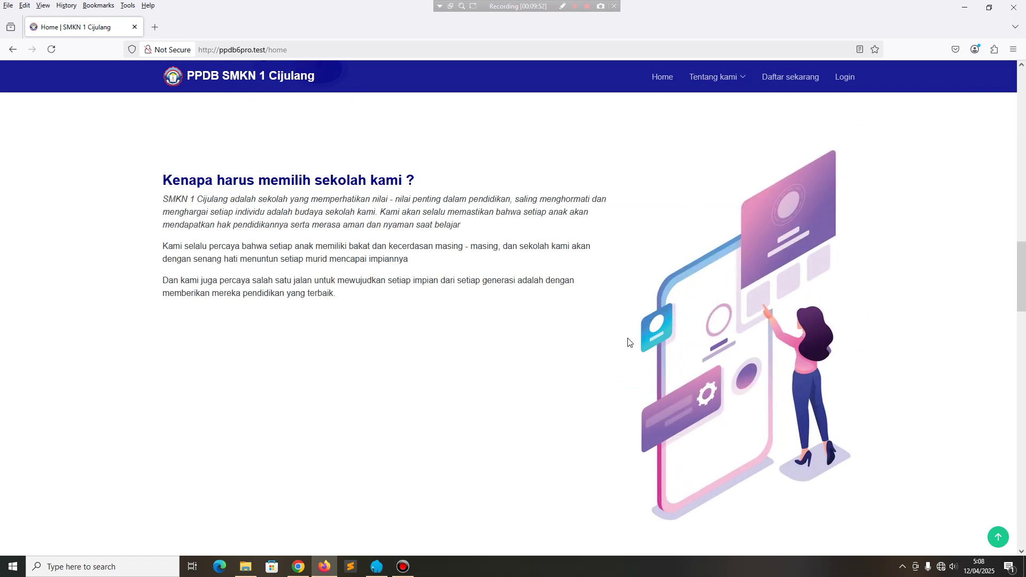
{"action": "scroll", "coordinate": [658, 357], "scroll_direction": "down", "scroll_amount": 6}
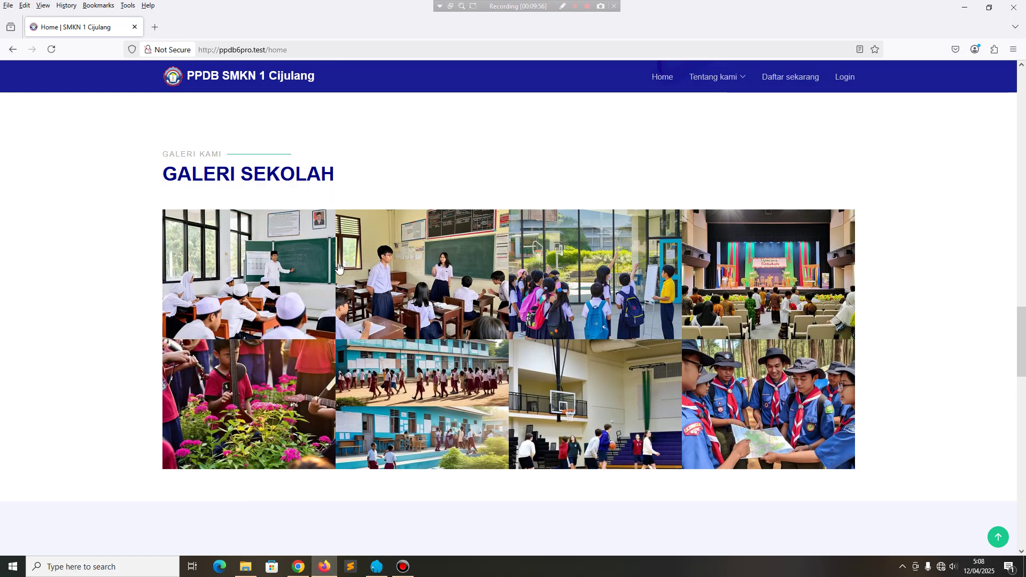
{"action": "scroll", "coordinate": [340, 270], "scroll_direction": "up", "scroll_amount": 5}
{"action": "left_click", "coordinate": [298, 567]}
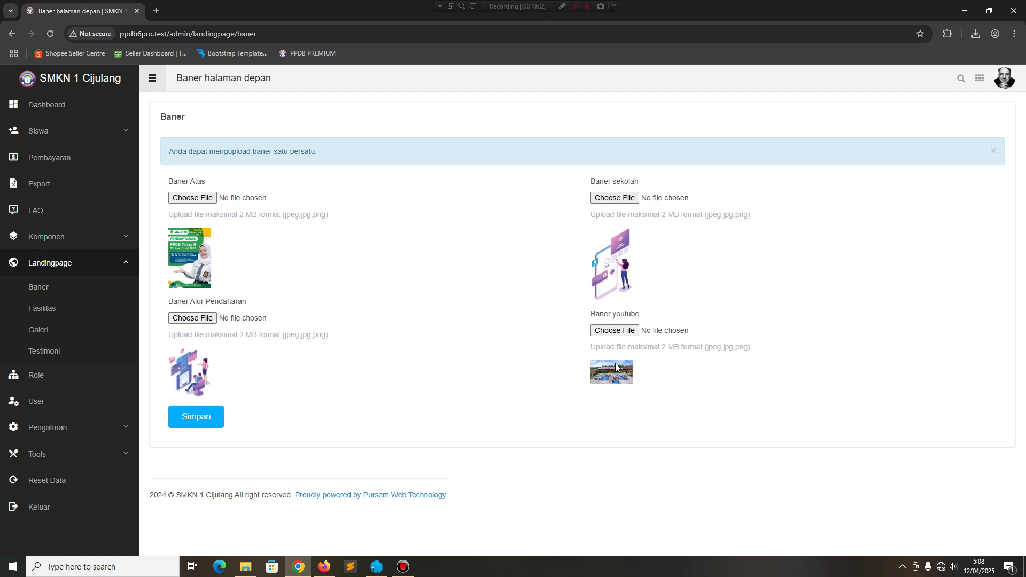
Compare the Fasilitas data list against the public home page's facilities section.
{"action": "left_click", "coordinate": [46, 310]}
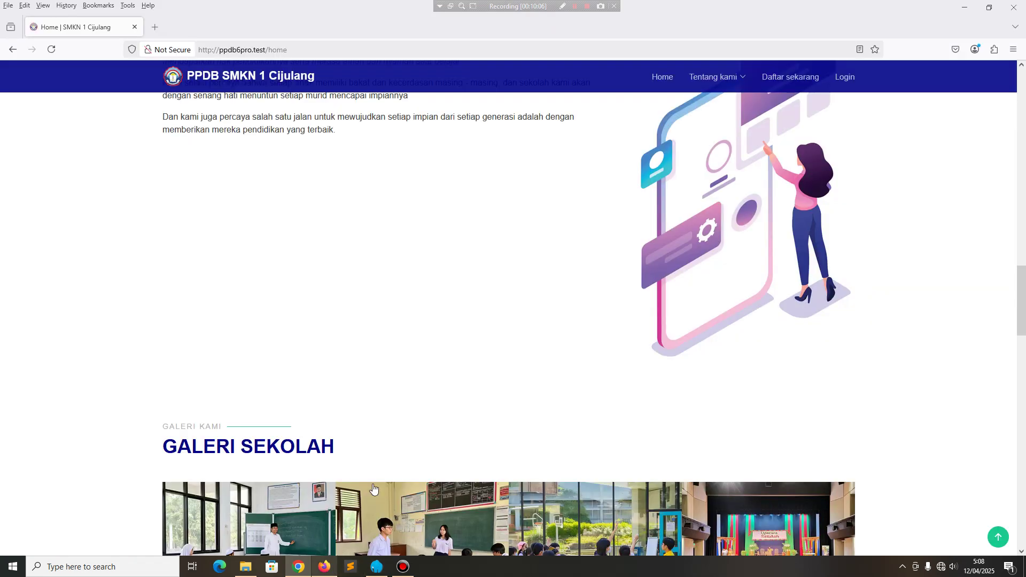
{"action": "left_click", "coordinate": [325, 567]}
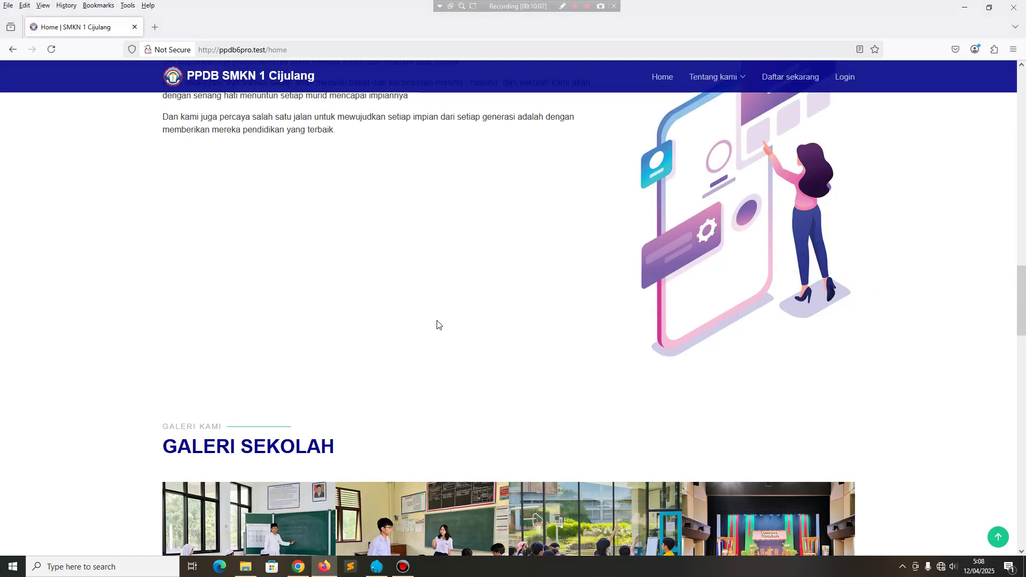
{"action": "scroll", "coordinate": [438, 324], "scroll_direction": "up", "scroll_amount": 15}
{"action": "scroll", "coordinate": [438, 332], "scroll_direction": "down", "scroll_amount": 3}
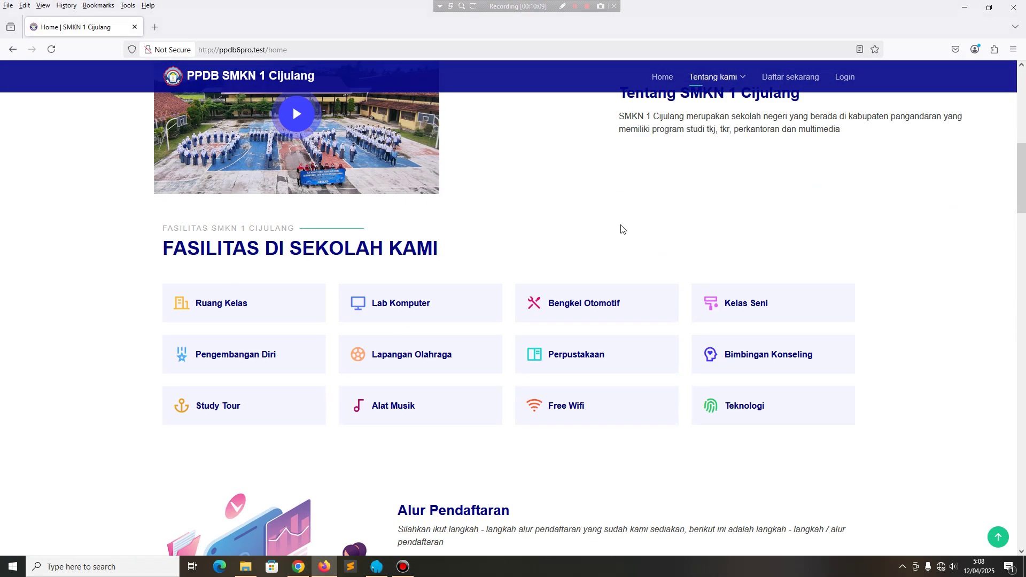
{"action": "left_click", "coordinate": [298, 567]}
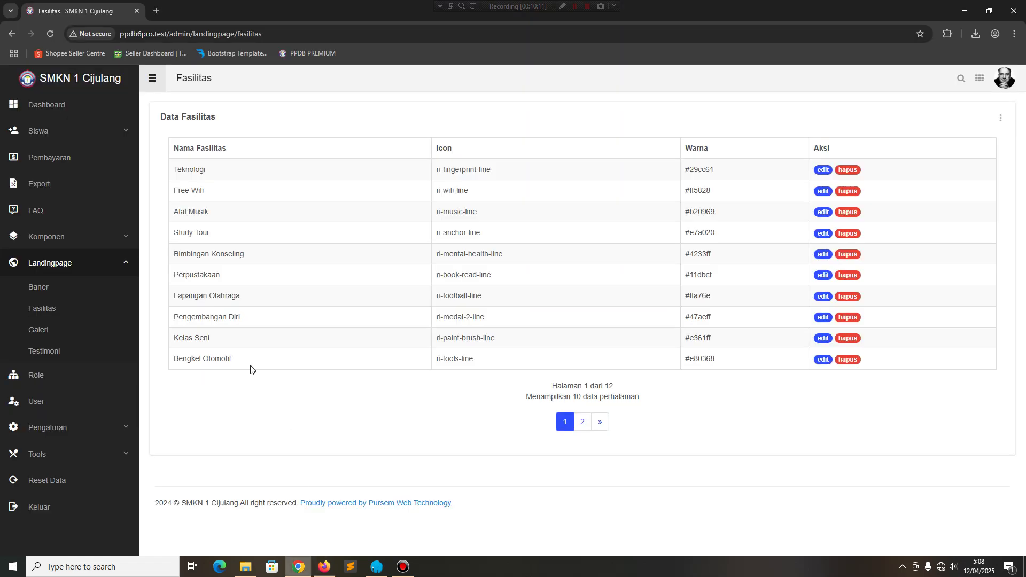
Re-save Teknologi with its ri-fingerprint-line icon unchanged, then go to Galeri.
{"action": "left_click", "coordinate": [823, 170]}
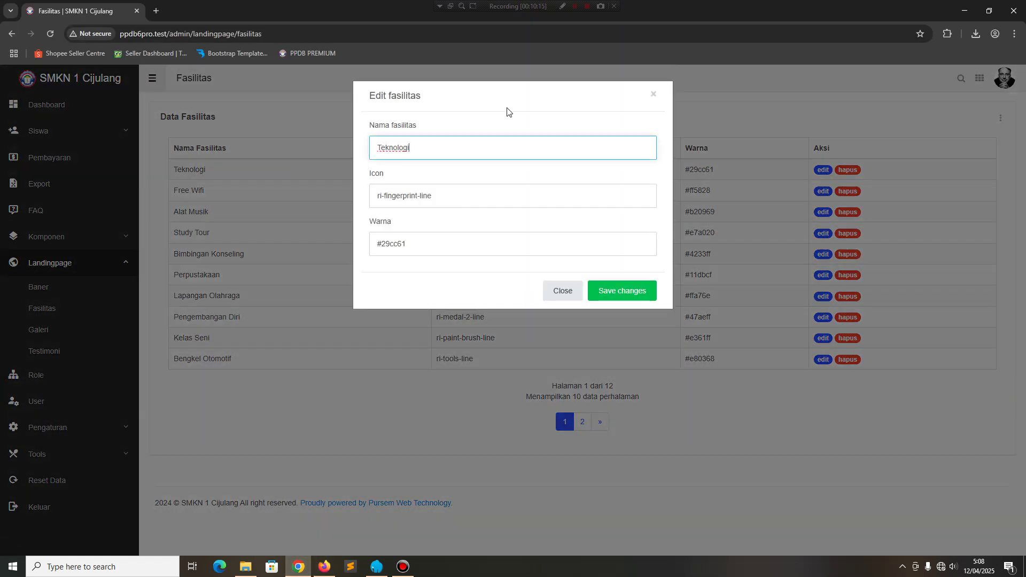
{"action": "triple_click", "coordinate": [468, 197]}
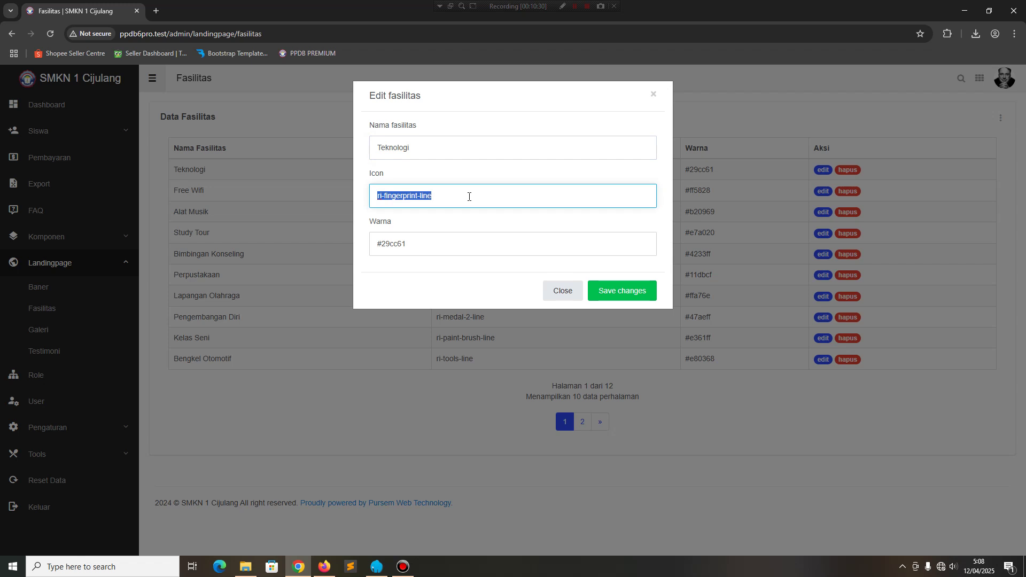
{"action": "left_click", "coordinate": [620, 291]}
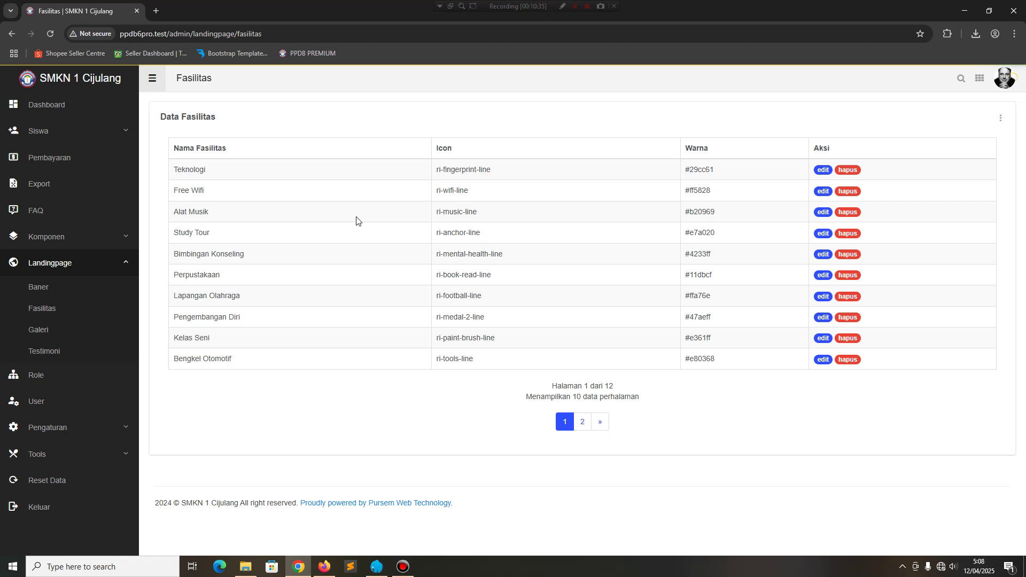
{"action": "left_click", "coordinate": [37, 331]}
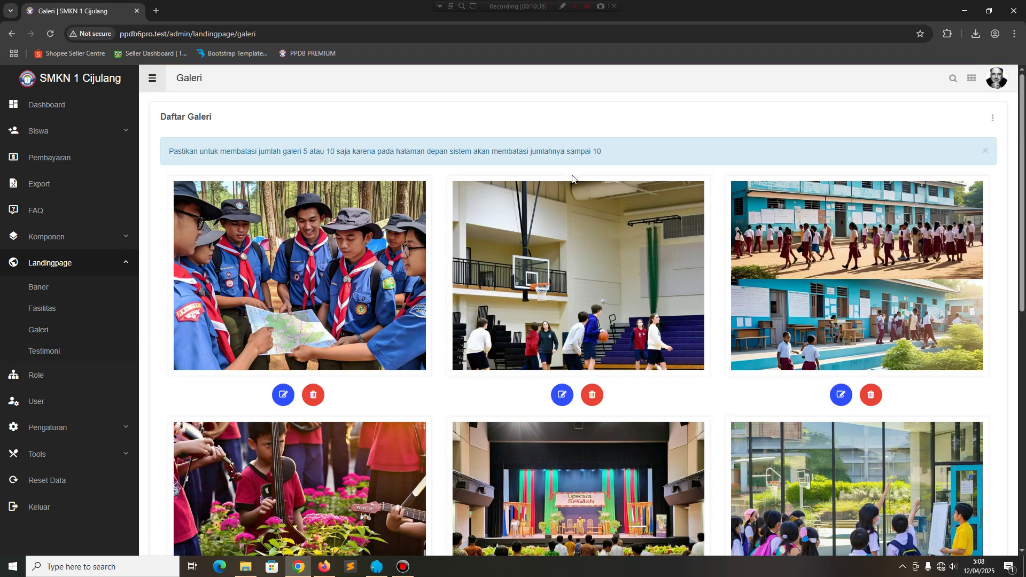
Compare the public site's gallery with the admin gallery page.
{"action": "left_click", "coordinate": [325, 567]}
{"action": "scroll", "coordinate": [459, 314], "scroll_direction": "down", "scroll_amount": 20}
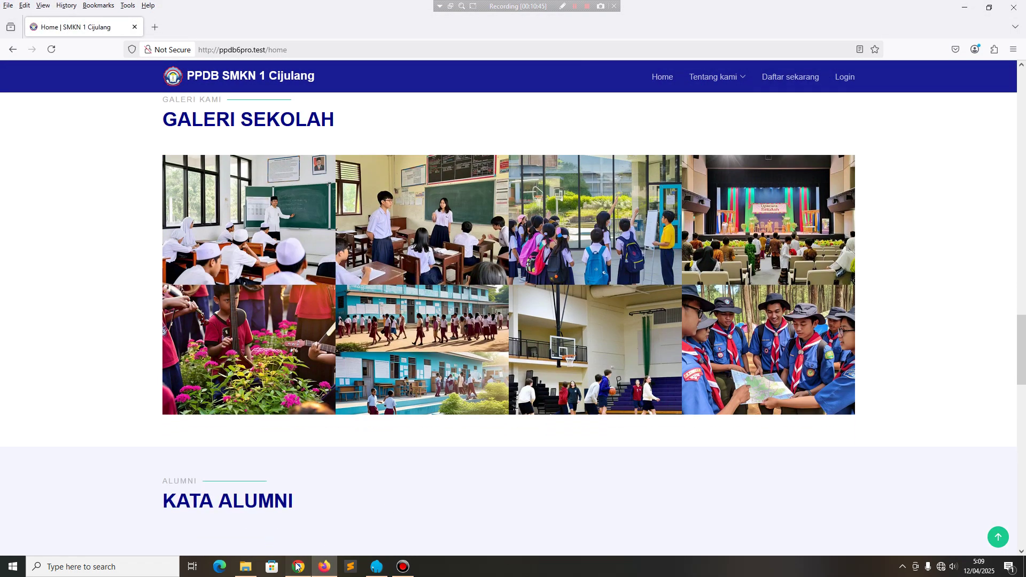
{"action": "left_click", "coordinate": [298, 567]}
{"action": "scroll", "coordinate": [343, 344], "scroll_direction": "down", "scroll_amount": 9}
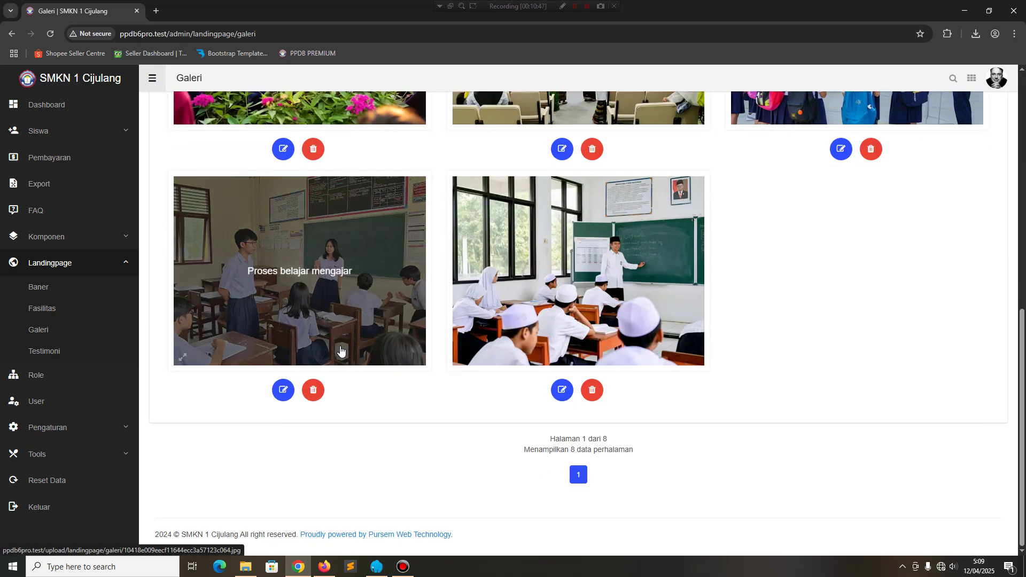
{"action": "scroll", "coordinate": [539, 353], "scroll_direction": "up", "scroll_amount": 1}
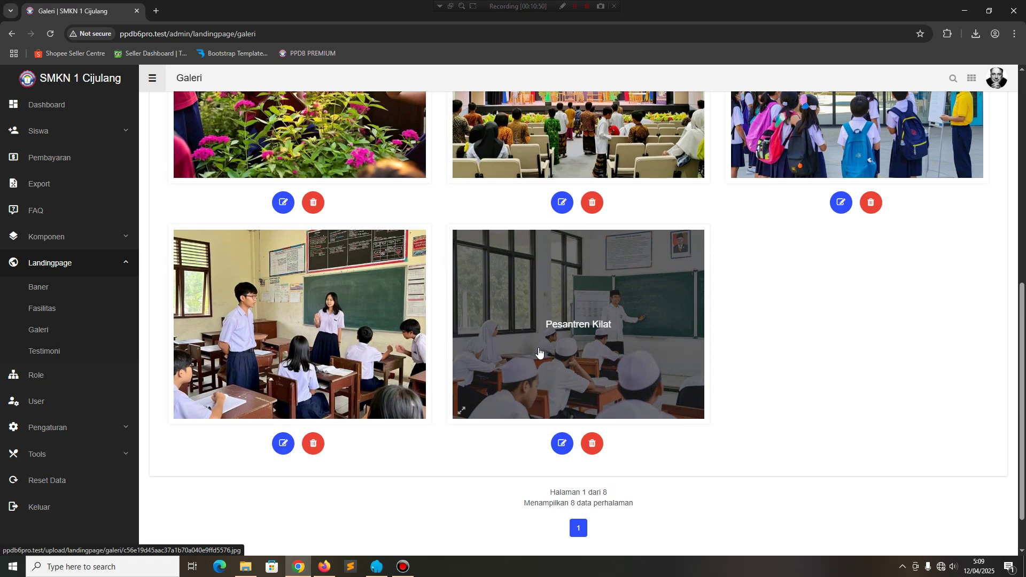
{"action": "scroll", "coordinate": [538, 354], "scroll_direction": "up", "scroll_amount": 3}
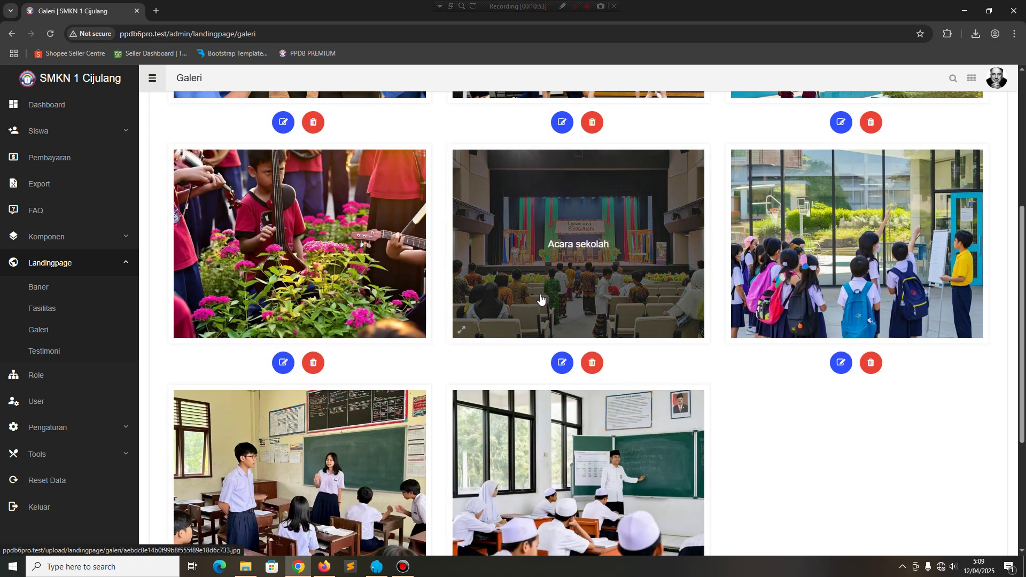
{"action": "scroll", "coordinate": [537, 298], "scroll_direction": "up", "scroll_amount": 4}
Open the Pramuka photo's edit form without saving, then preview the gallery photos in the lightbox.
{"action": "left_click", "coordinate": [283, 336]}
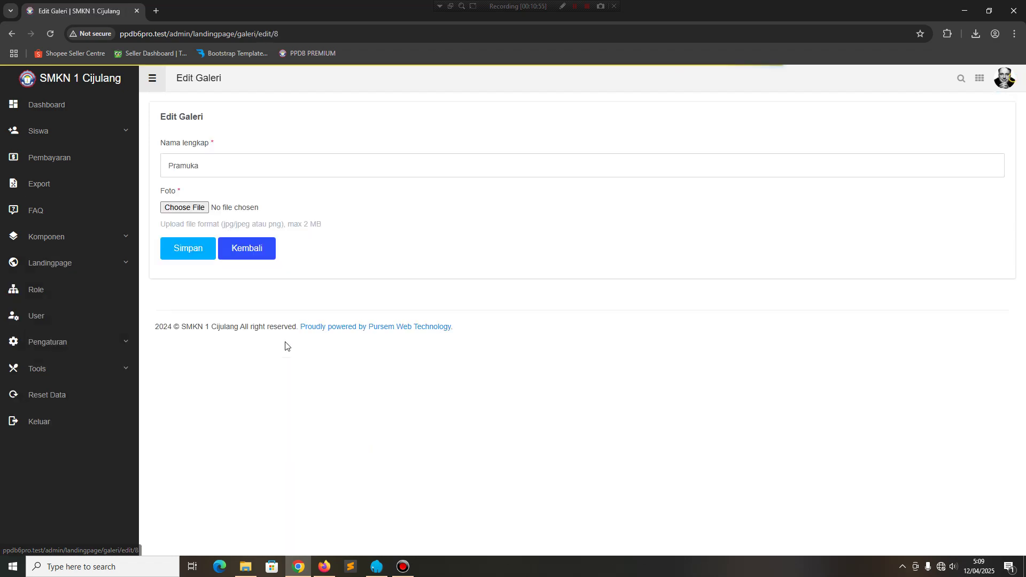
{"action": "left_click", "coordinate": [11, 33]}
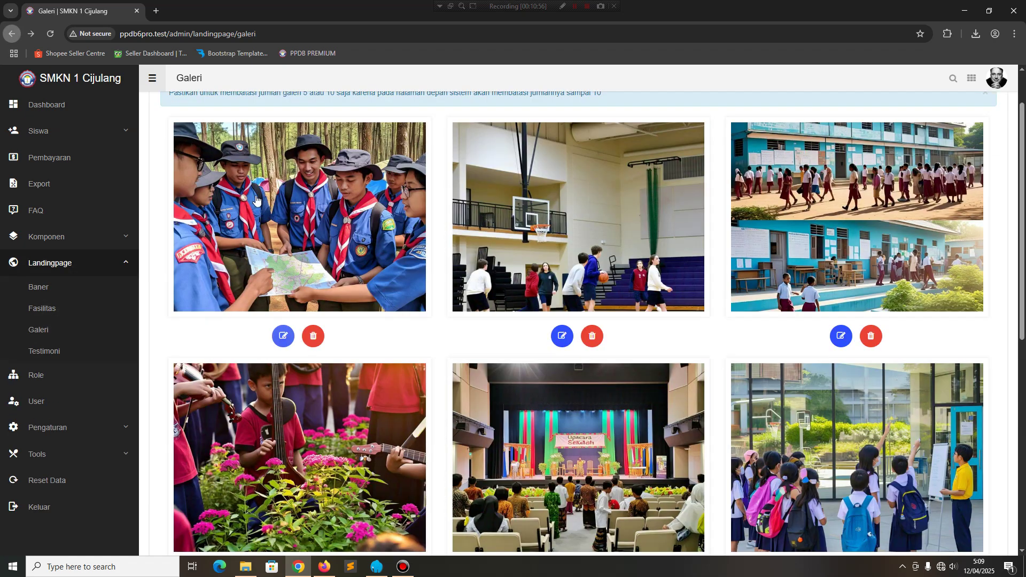
{"action": "left_click", "coordinate": [281, 233]}
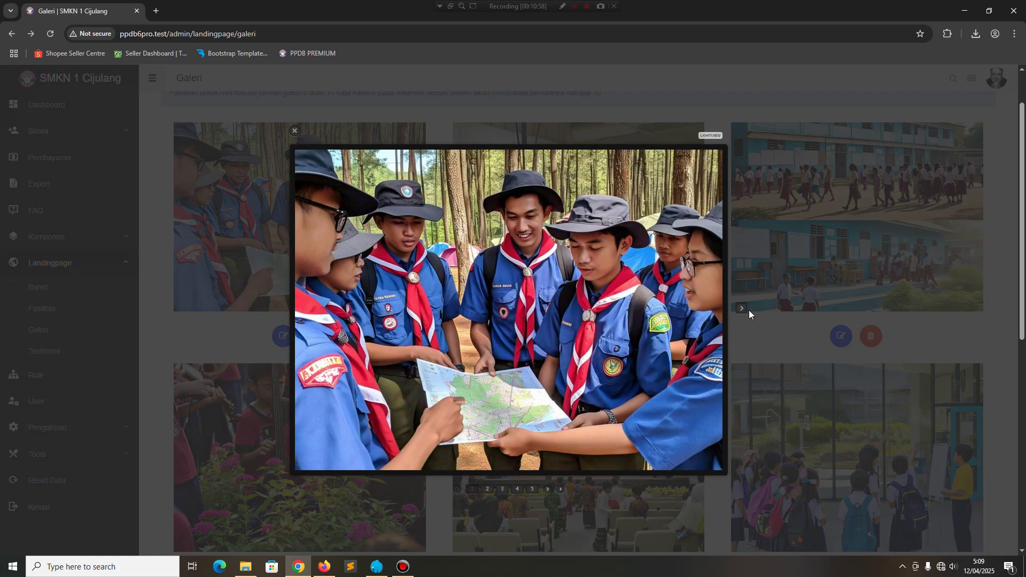
{"action": "left_click", "coordinate": [741, 309]}
{"action": "left_click", "coordinate": [743, 310]}
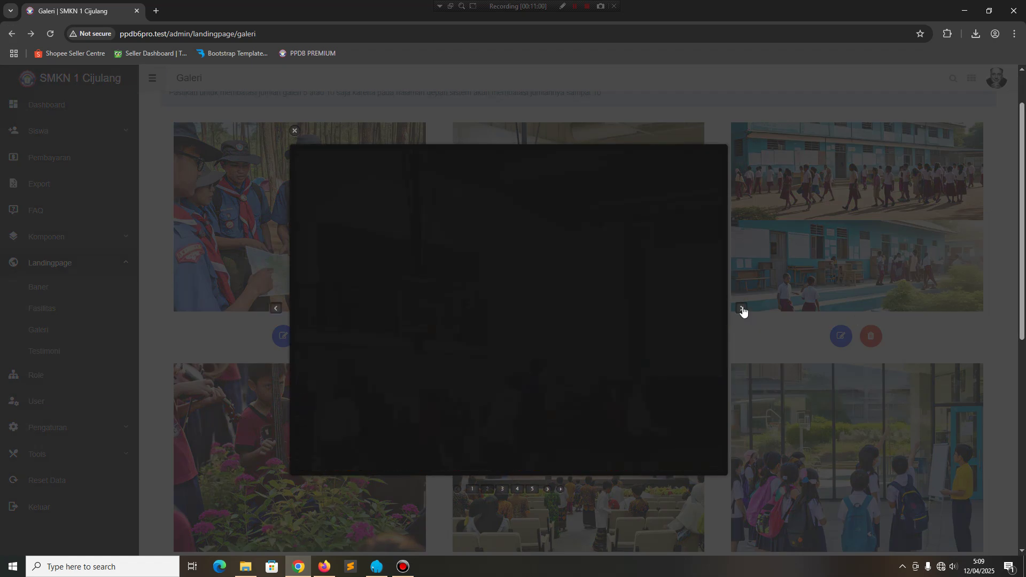
{"action": "left_click", "coordinate": [292, 132]}
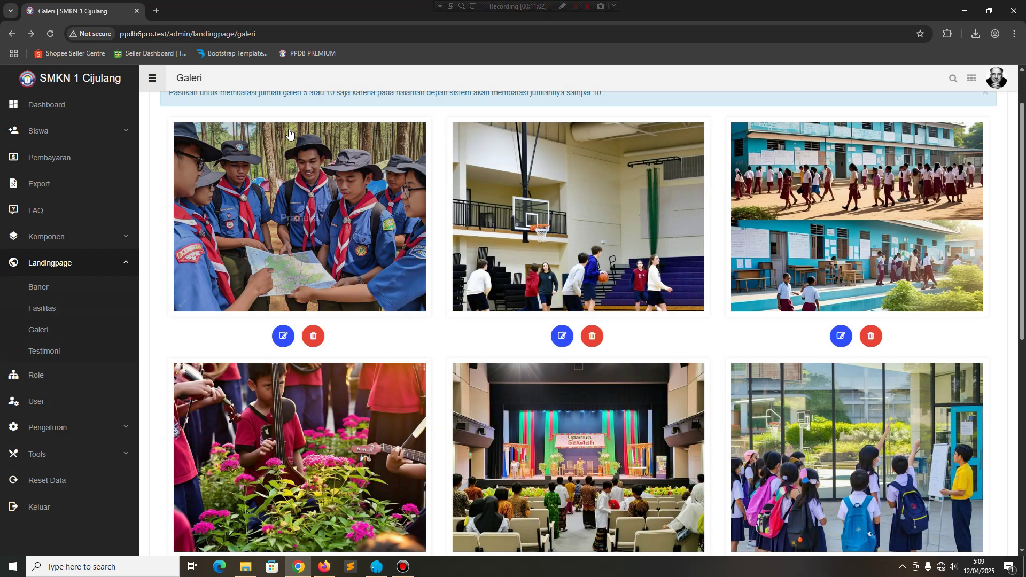
Open the Daftar Testimoni list via Landingpage > Testimoni.
{"action": "scroll", "coordinate": [337, 304], "scroll_direction": "down", "scroll_amount": 4}
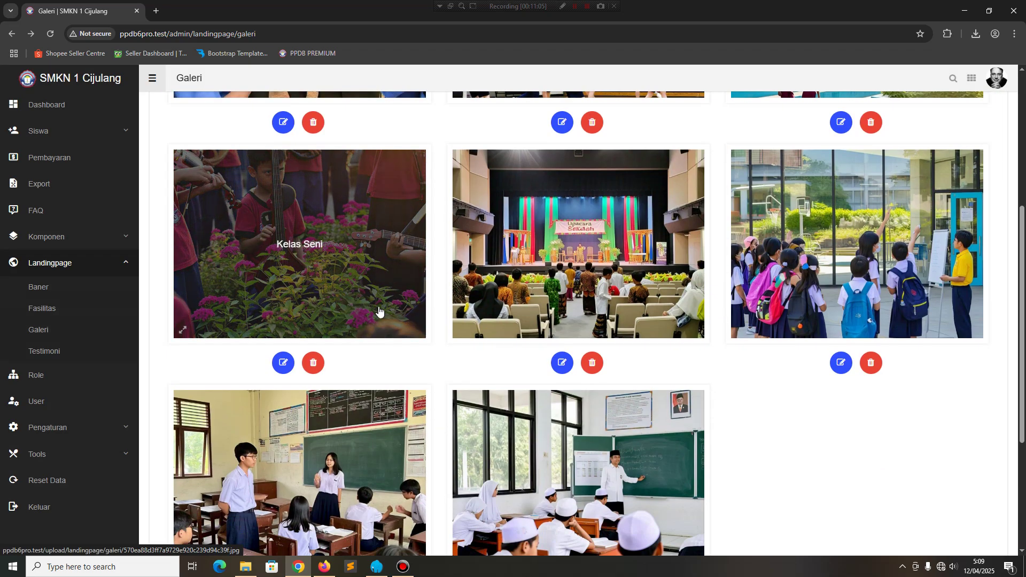
{"action": "scroll", "coordinate": [786, 383], "scroll_direction": "down", "scroll_amount": 4}
{"action": "scroll", "coordinate": [785, 383], "scroll_direction": "up", "scroll_amount": 6}
{"action": "left_click", "coordinate": [44, 351]}
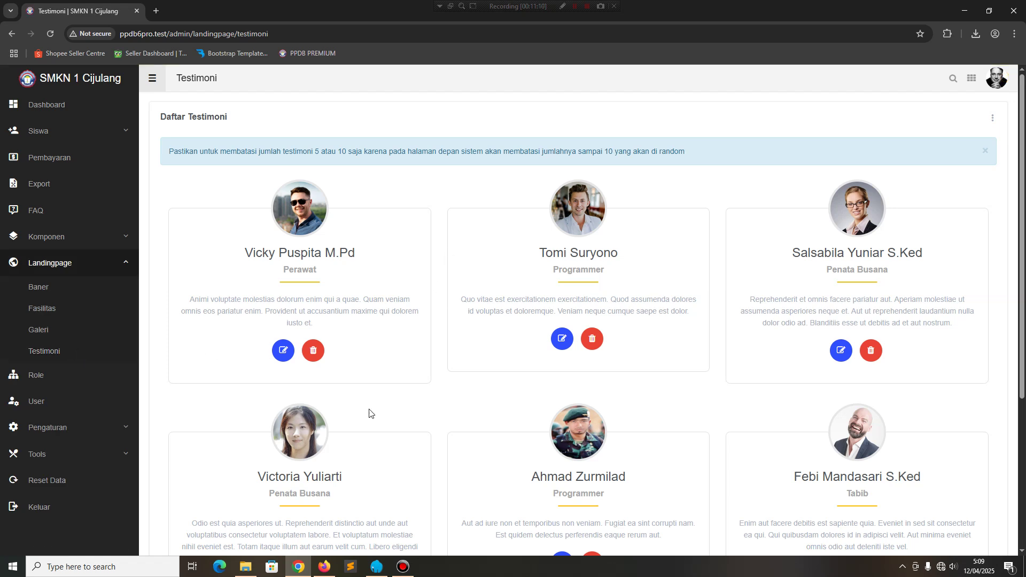
{"action": "left_click", "coordinate": [327, 568]}
{"action": "scroll", "coordinate": [433, 289], "scroll_direction": "down", "scroll_amount": 5}
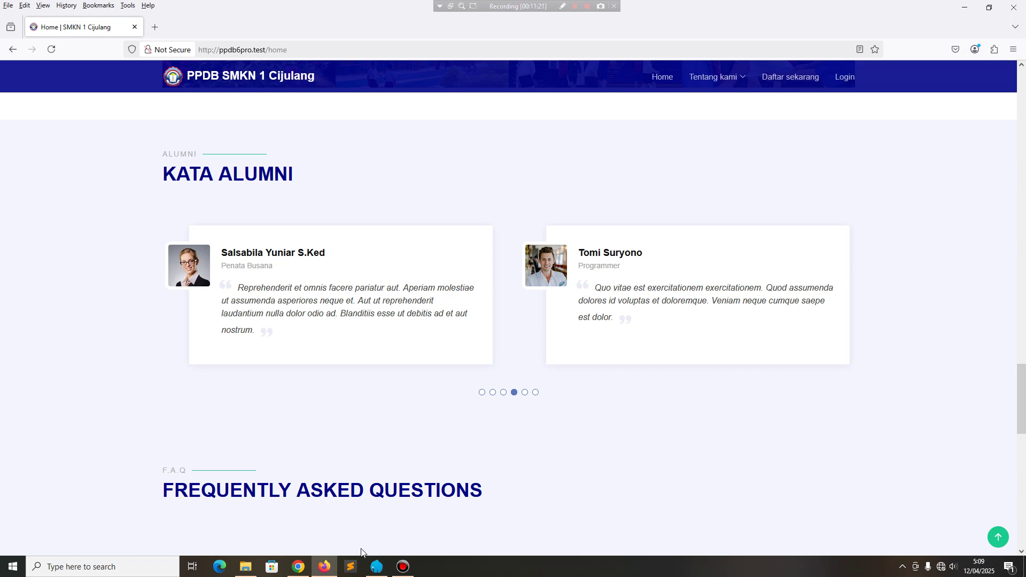
{"action": "left_click", "coordinate": [298, 566]}
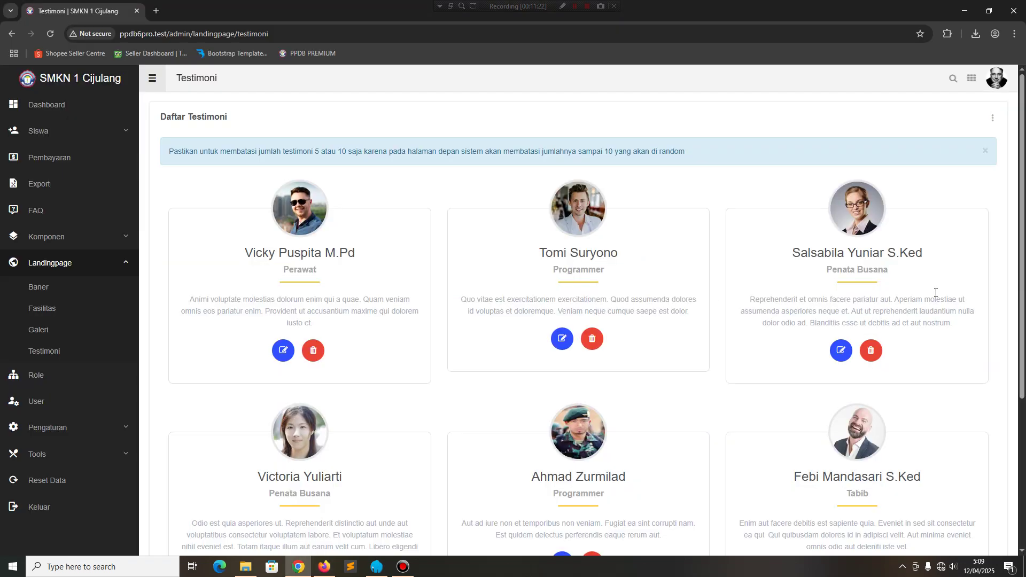
{"action": "left_click", "coordinate": [992, 119]}
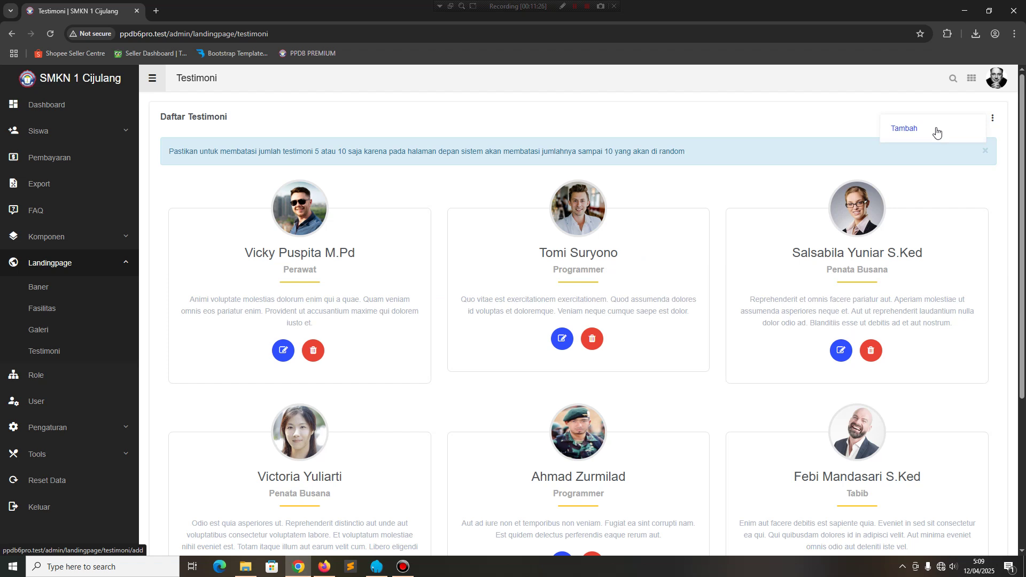
{"action": "left_click", "coordinate": [936, 132]}
{"action": "left_click", "coordinate": [287, 167]}
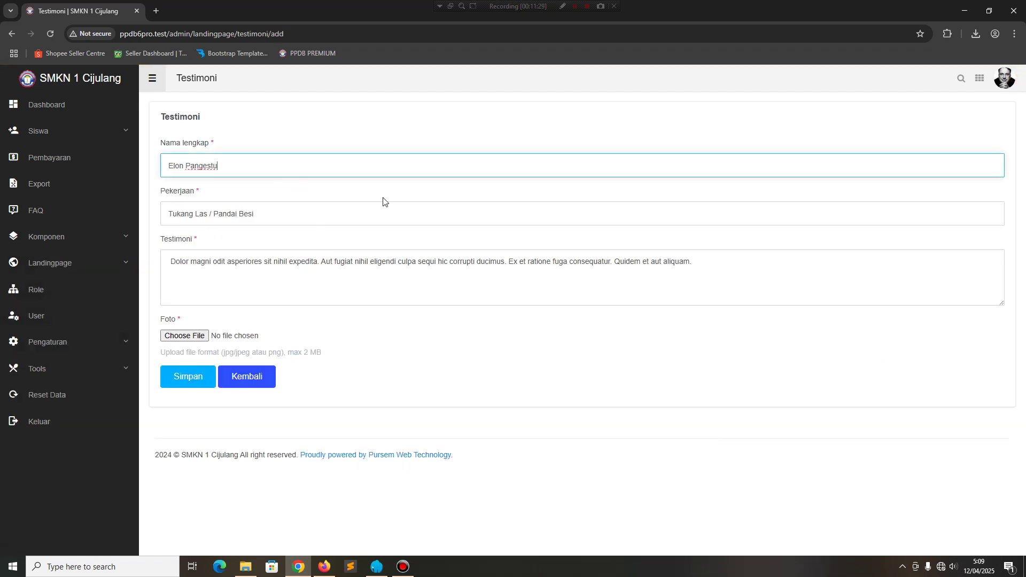
{"action": "key", "text": "Tab"}
{"action": "left_click_drag", "start_coordinate": [218, 168], "coordinate": [165, 164]}
{"action": "left_click", "coordinate": [11, 33]}
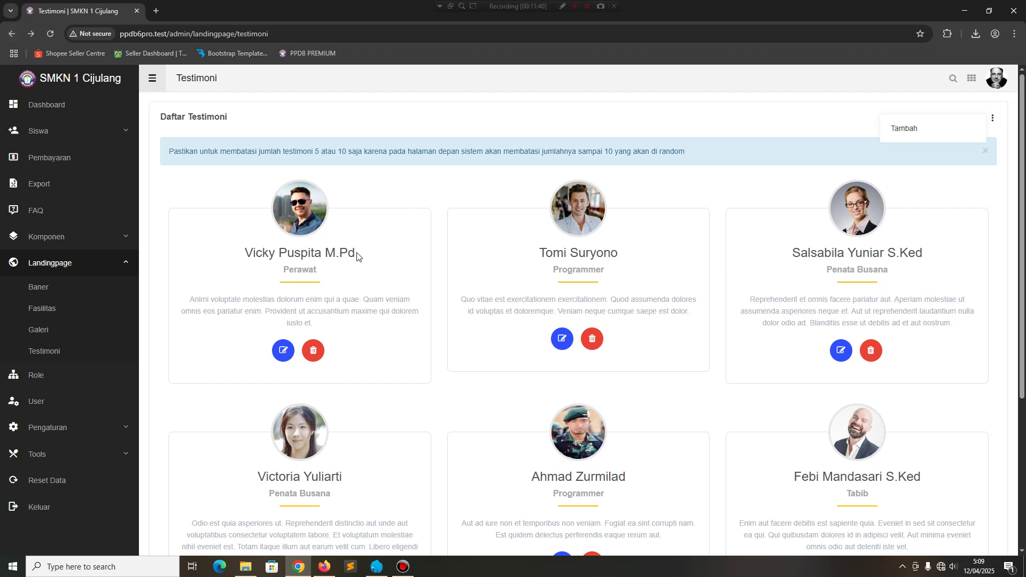
{"action": "left_click", "coordinate": [74, 269]}
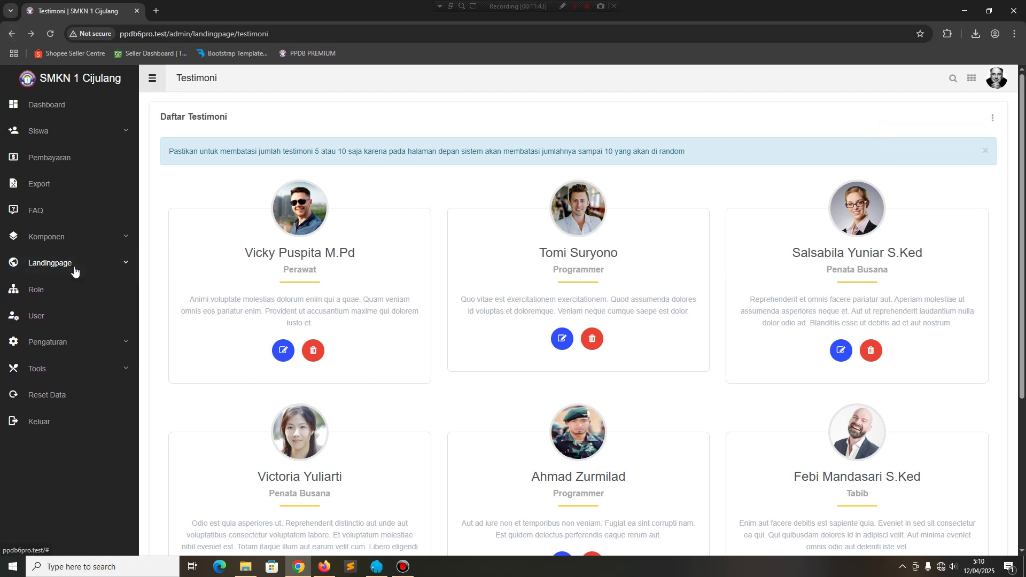
Review the user Role settings, then open the User accounts list.
{"action": "left_click", "coordinate": [74, 308]}
{"action": "left_click", "coordinate": [71, 293]}
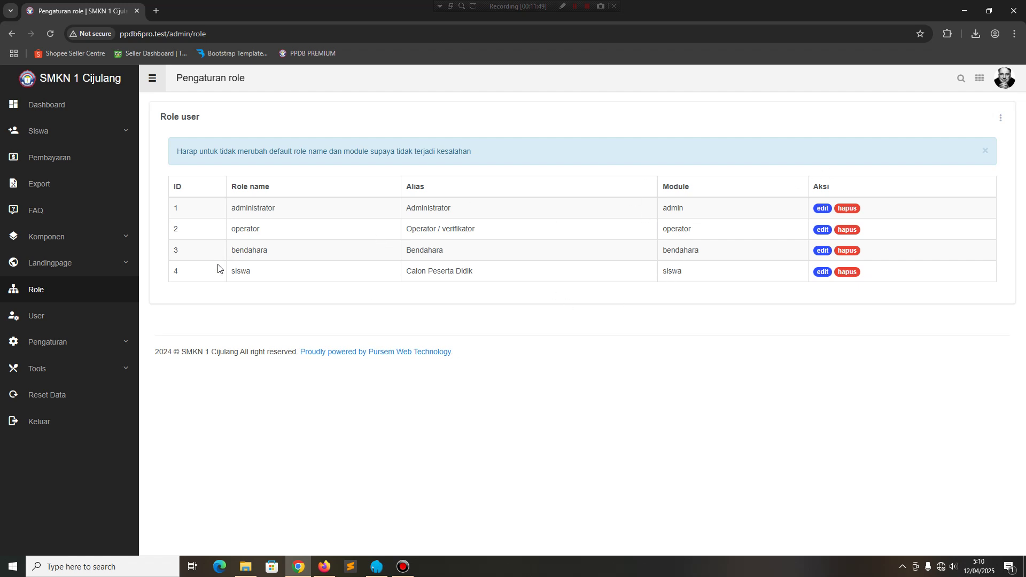
{"action": "left_click", "coordinate": [50, 325]}
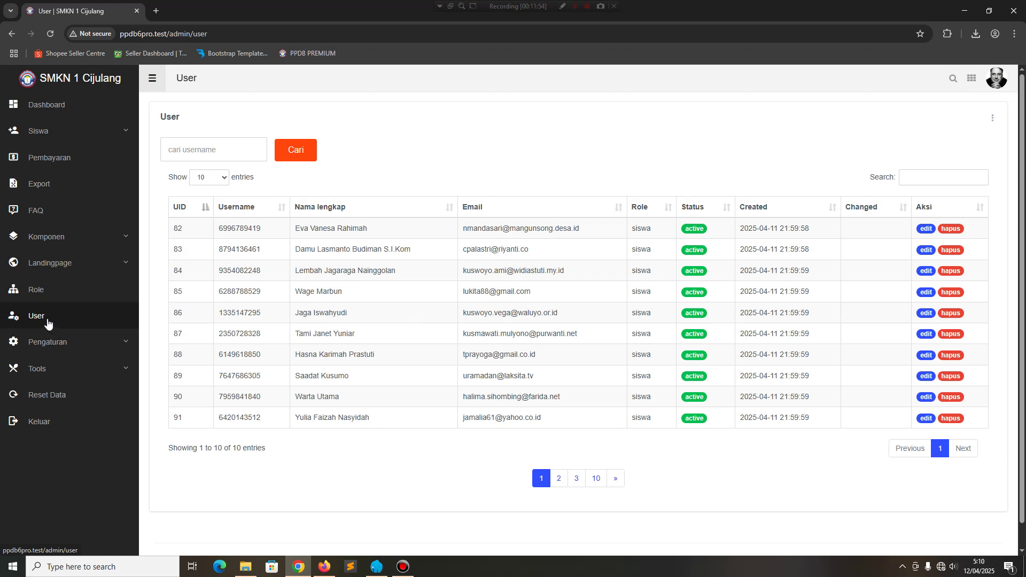
Try the username search, jump to page 10 and back to page 1, and expand Pengaturan.
{"action": "left_click", "coordinate": [201, 150]}
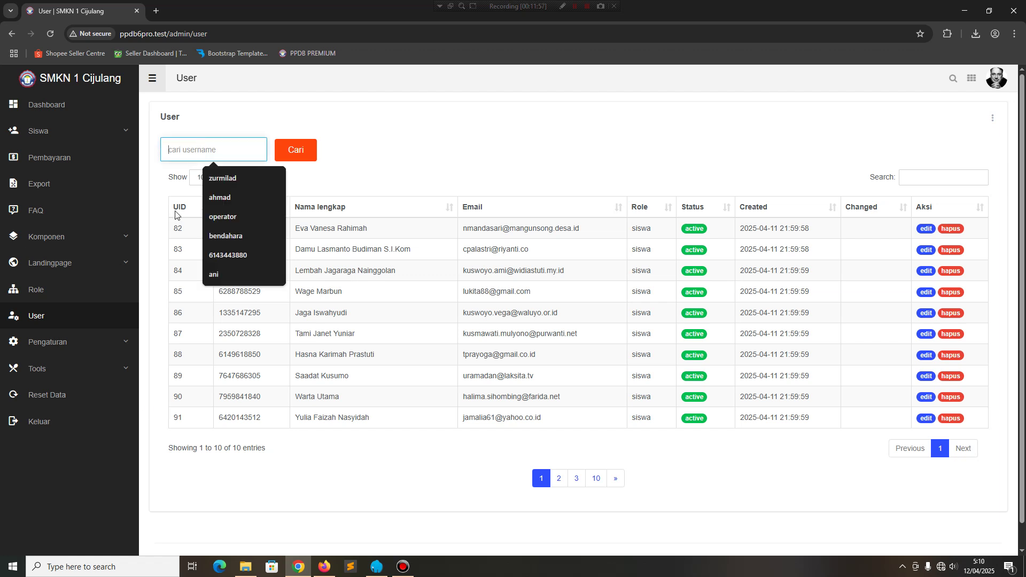
{"action": "left_click", "coordinate": [691, 257]}
{"action": "left_click", "coordinate": [603, 479]}
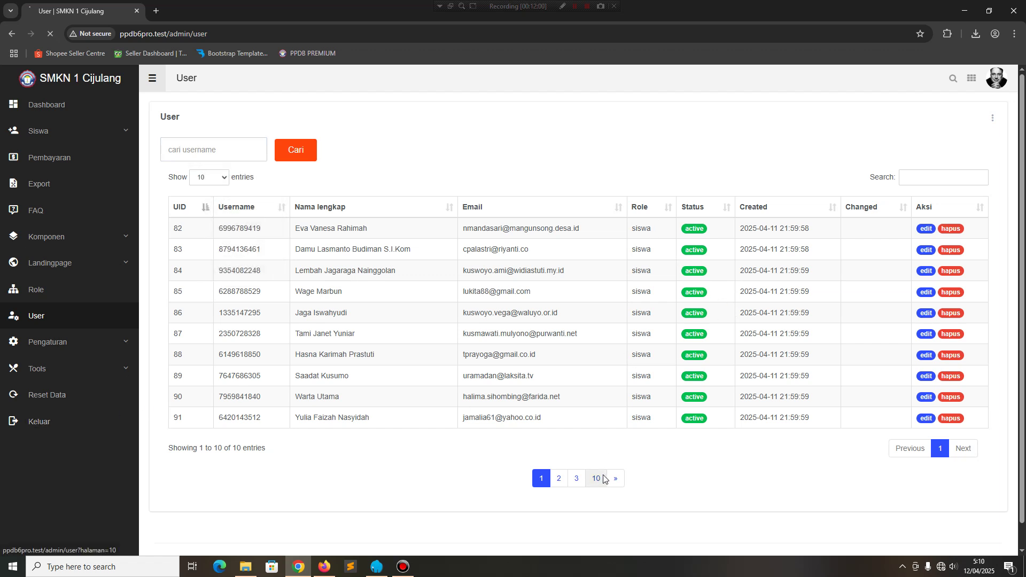
{"action": "left_click", "coordinate": [559, 290]}
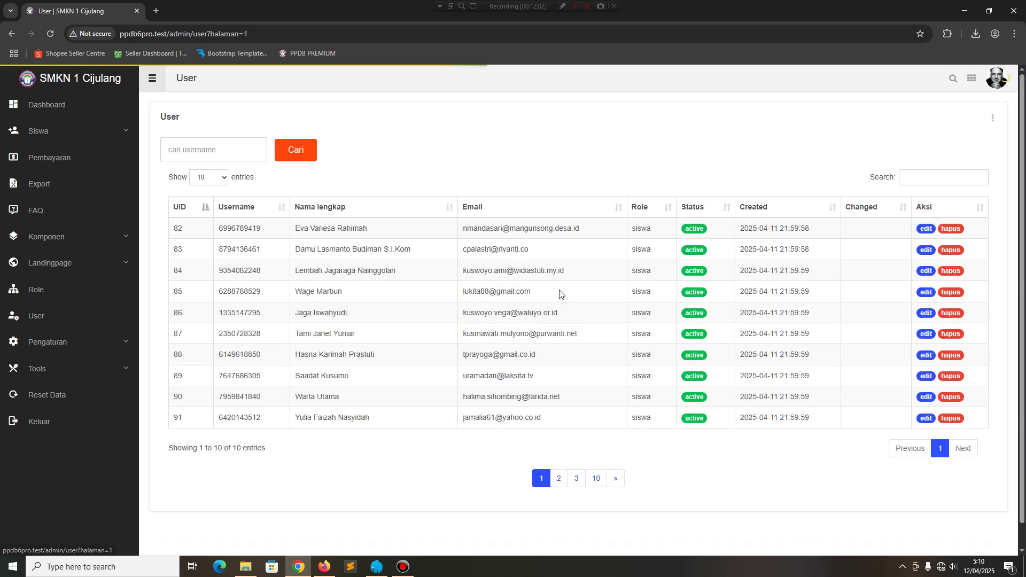
{"action": "left_click", "coordinate": [77, 348]}
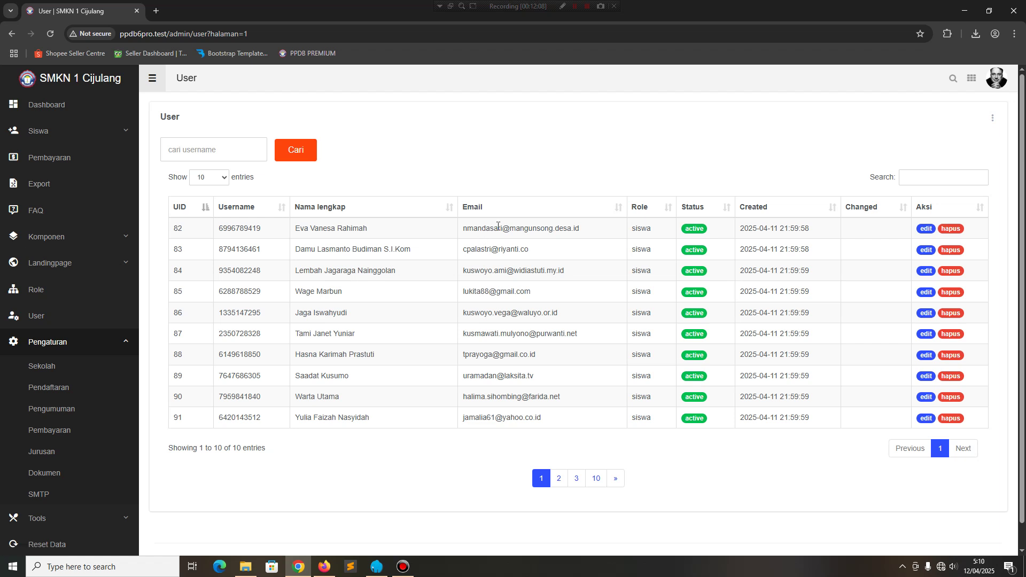
{"action": "left_click", "coordinate": [99, 354]}
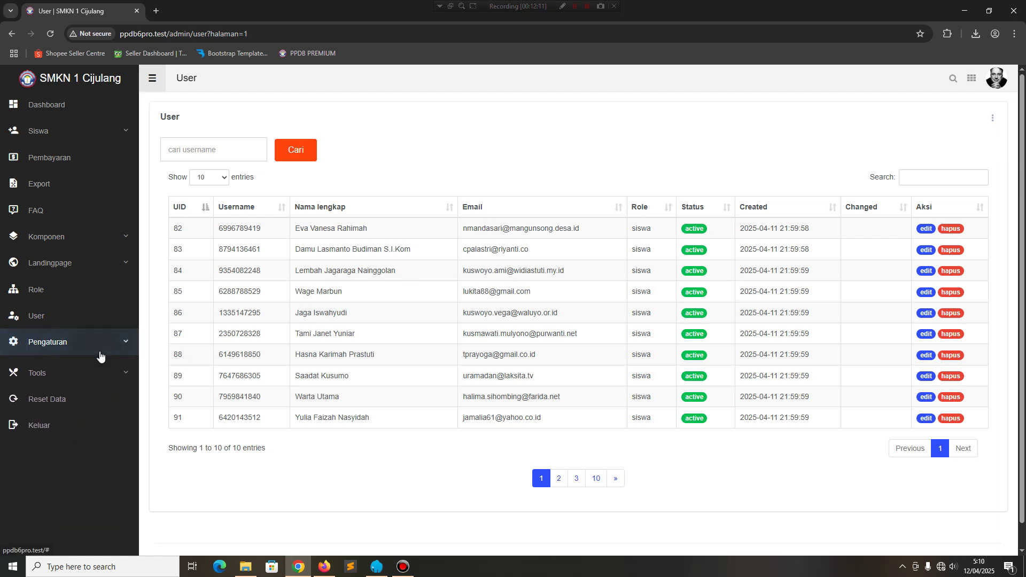
{"action": "left_click", "coordinate": [58, 345]}
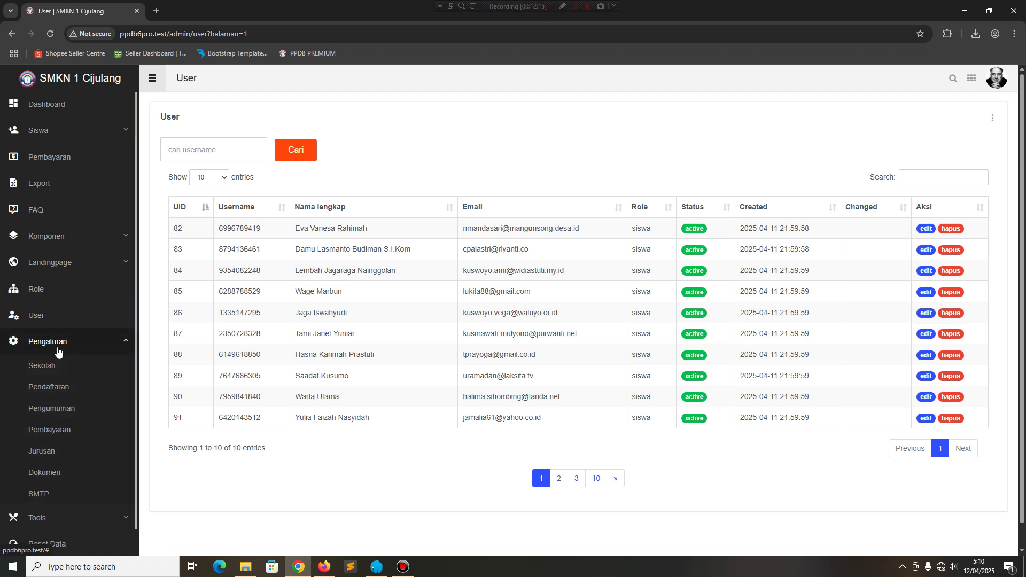
{"action": "left_click", "coordinate": [64, 366]}
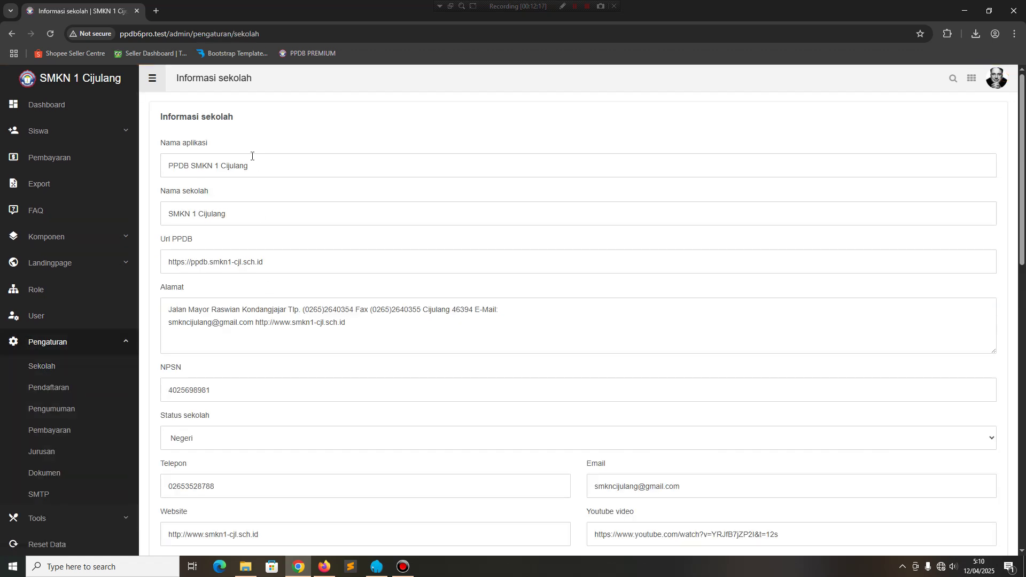
{"action": "scroll", "coordinate": [252, 160], "scroll_direction": "down", "scroll_amount": 4}
{"action": "scroll", "coordinate": [252, 169], "scroll_direction": "down", "scroll_amount": 10}
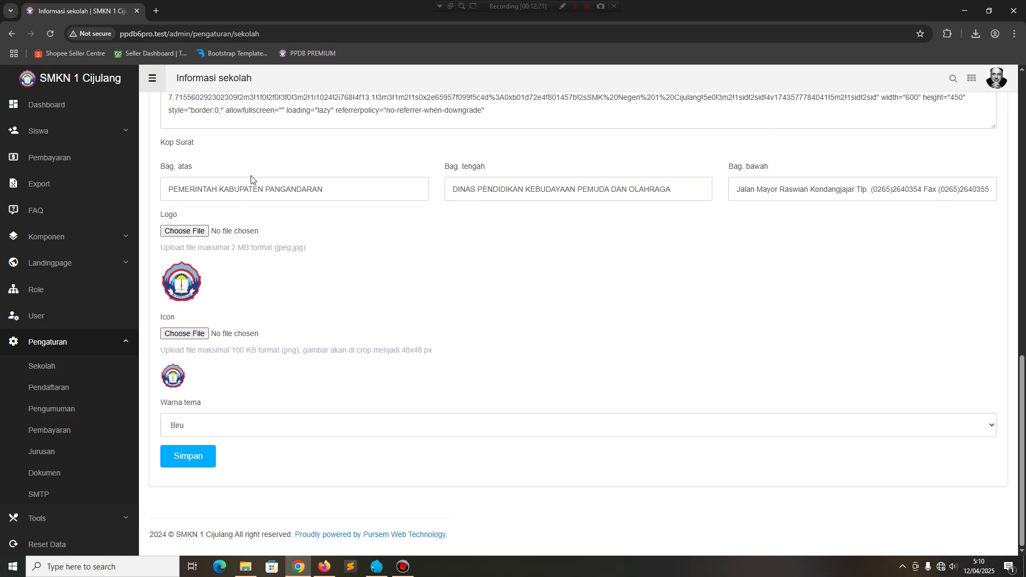
{"action": "scroll", "coordinate": [191, 220], "scroll_direction": "up", "scroll_amount": 3}
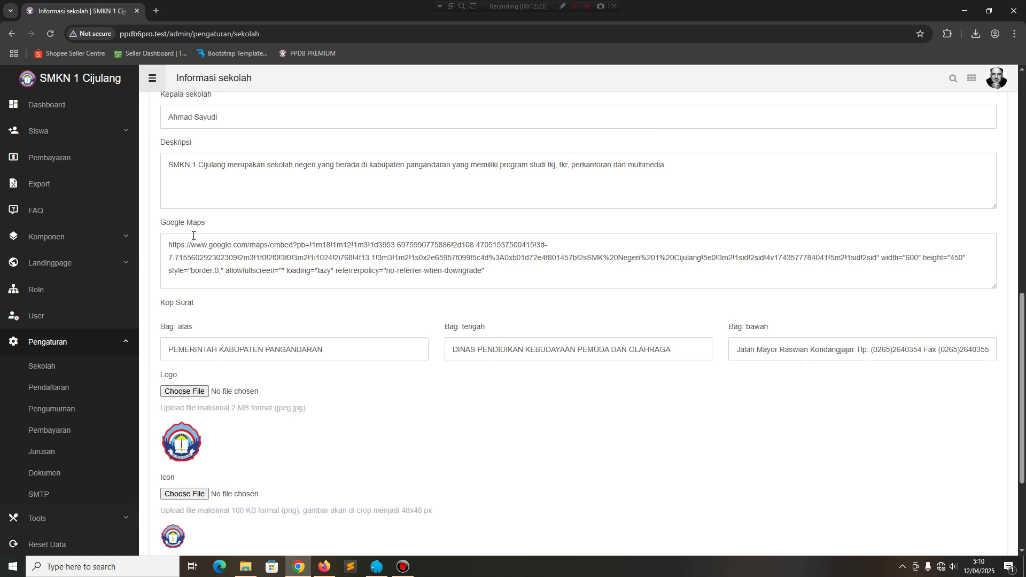
{"action": "key", "text": "ctrl+a"}
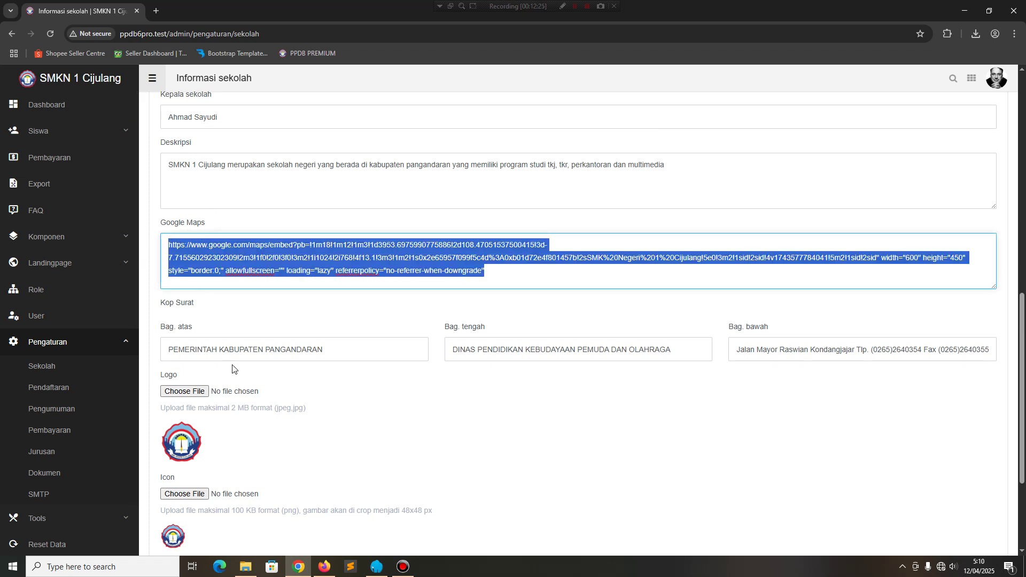
{"action": "left_click", "coordinate": [169, 245]}
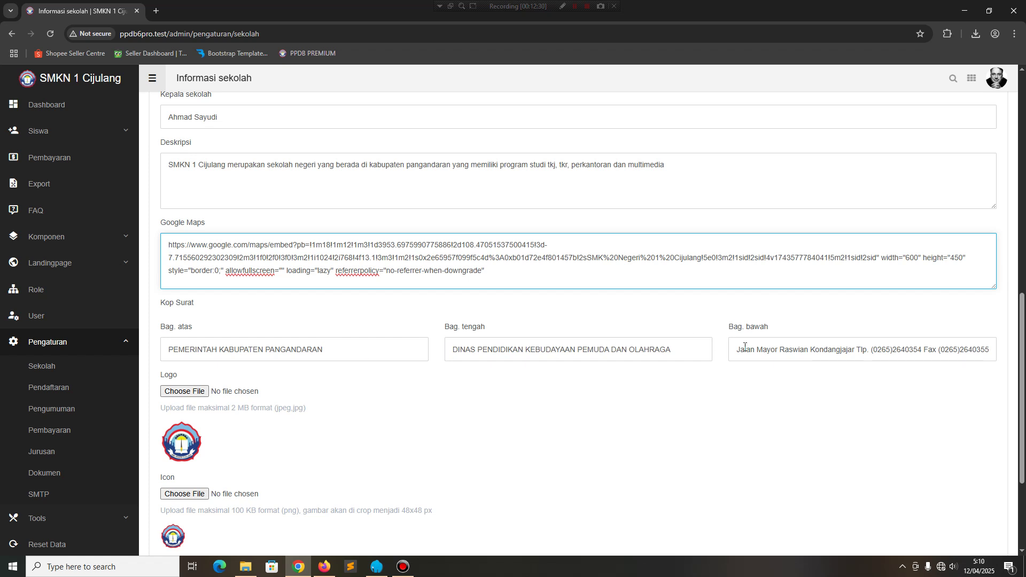
{"action": "scroll", "coordinate": [96, 417], "scroll_direction": "down", "scroll_amount": 3}
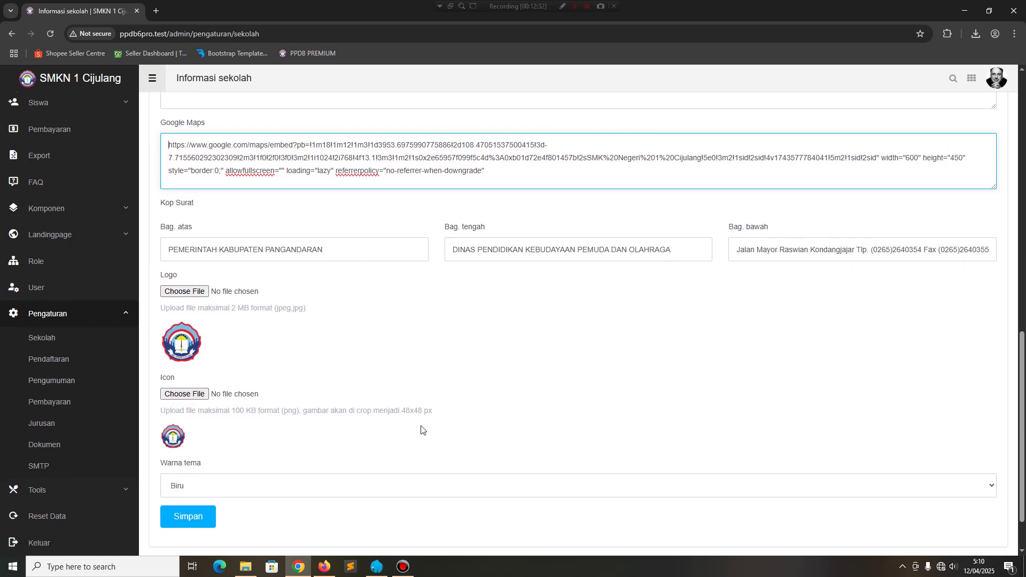
{"action": "scroll", "coordinate": [378, 328], "scroll_direction": "up", "scroll_amount": 5}
{"action": "scroll", "coordinate": [428, 319], "scroll_direction": "up", "scroll_amount": 1}
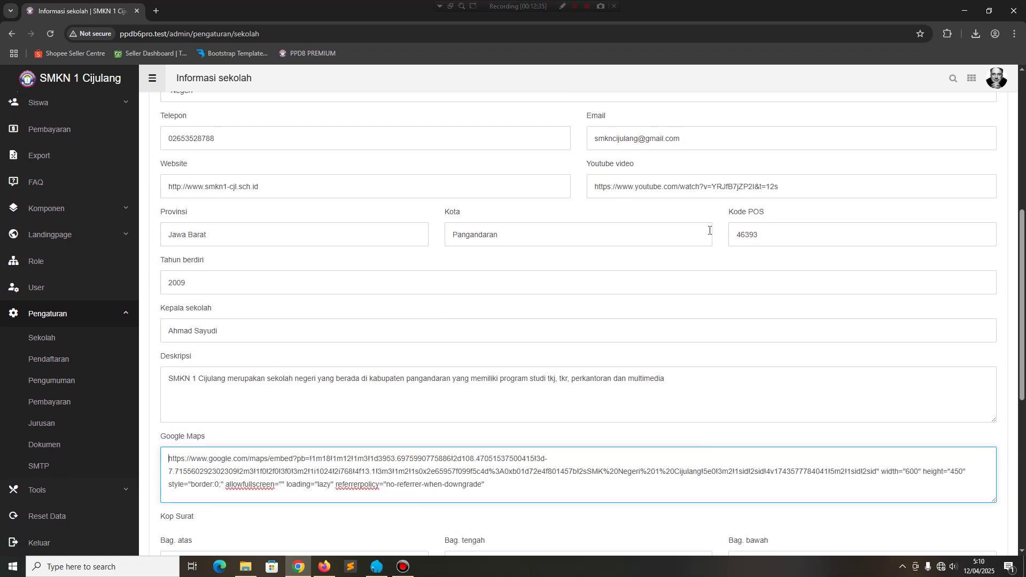
{"action": "left_click_drag", "start_coordinate": [780, 188], "coordinate": [577, 166]}
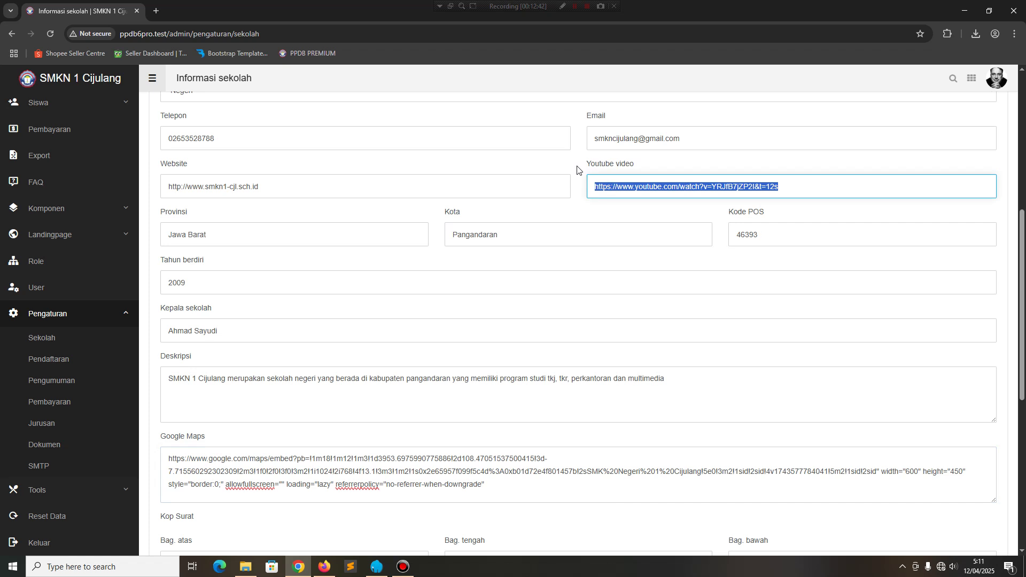
{"action": "scroll", "coordinate": [493, 274], "scroll_direction": "down", "scroll_amount": 7}
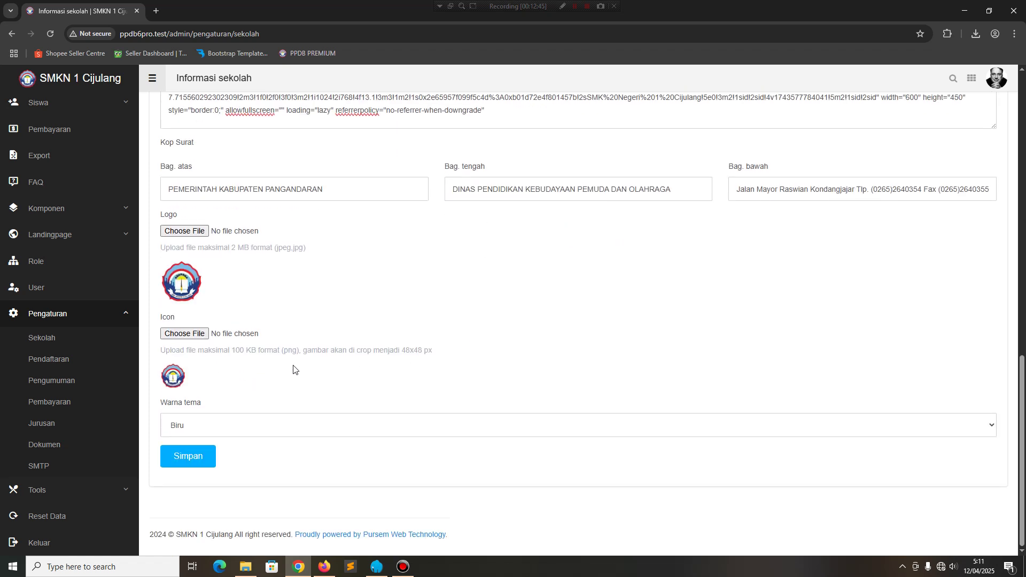
Save Warna tema as Hijau and preview the green theme on the public site.
{"action": "left_click", "coordinate": [211, 425]}
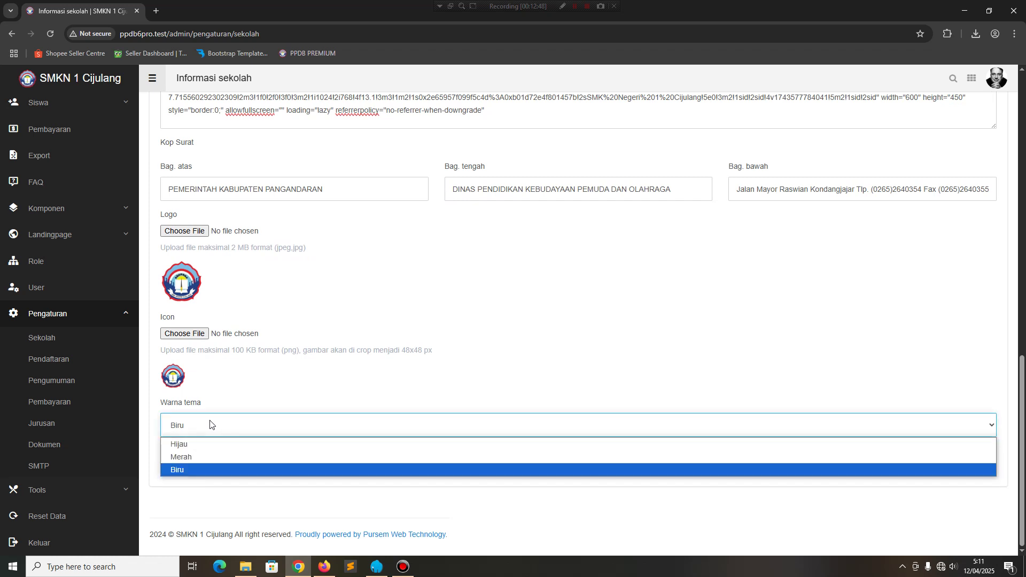
{"action": "left_click", "coordinate": [204, 445]}
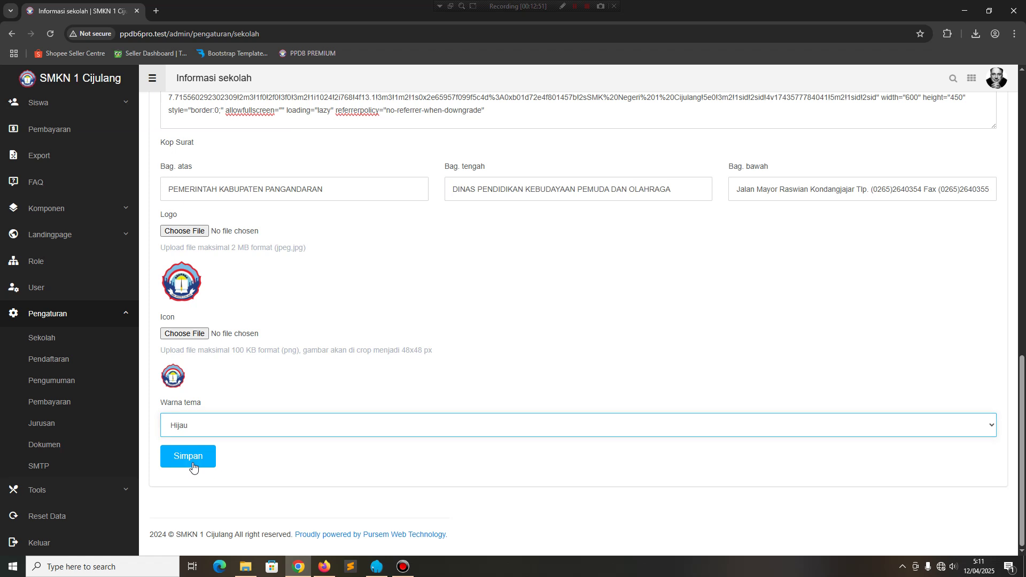
{"action": "left_click", "coordinate": [197, 466]}
{"action": "left_click", "coordinate": [325, 567]}
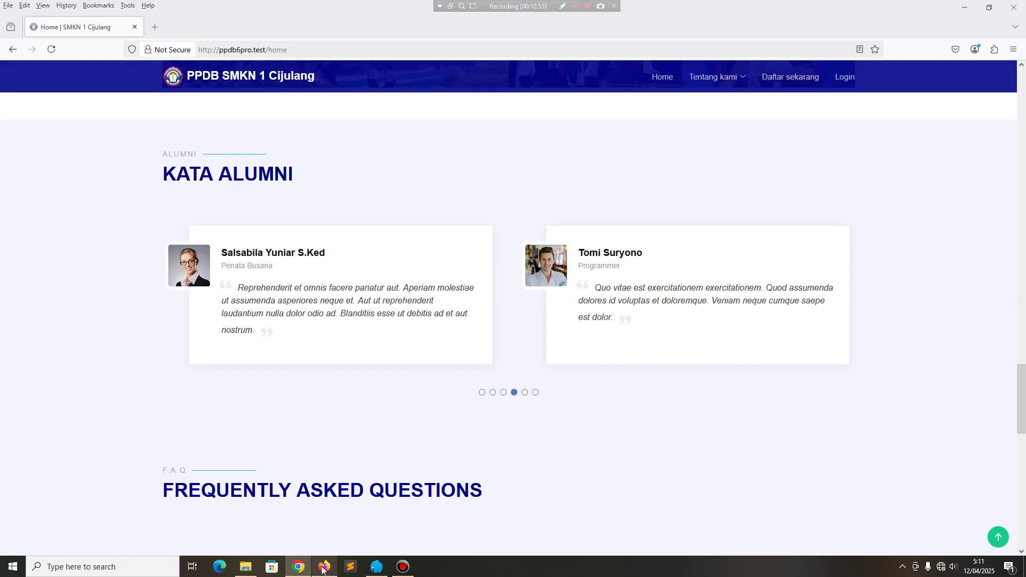
{"action": "left_click", "coordinate": [204, 81]}
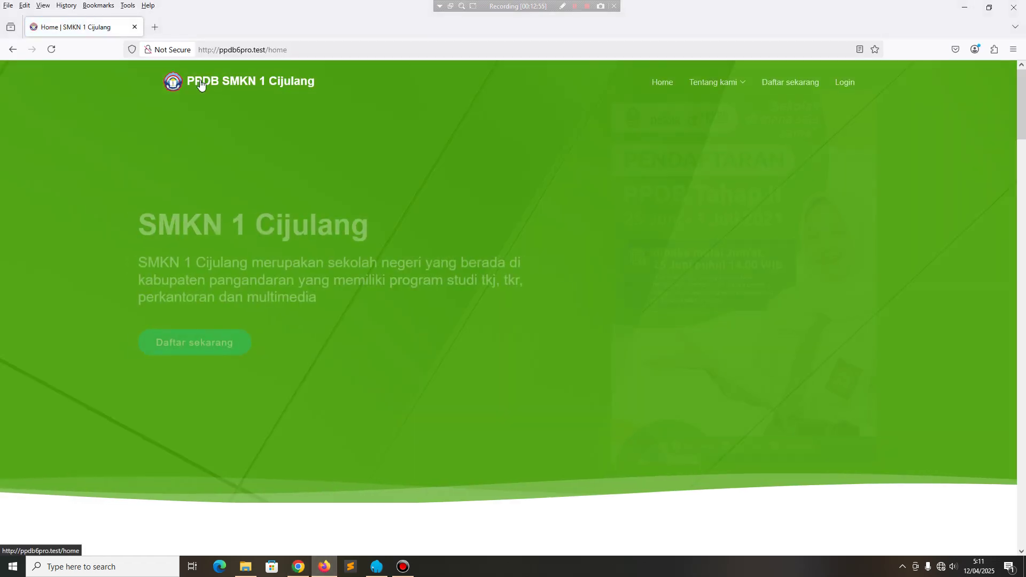
{"action": "left_click", "coordinate": [298, 567]}
Save Warna tema as Merah and preview the red theme on the public site.
{"action": "left_click", "coordinate": [233, 431]}
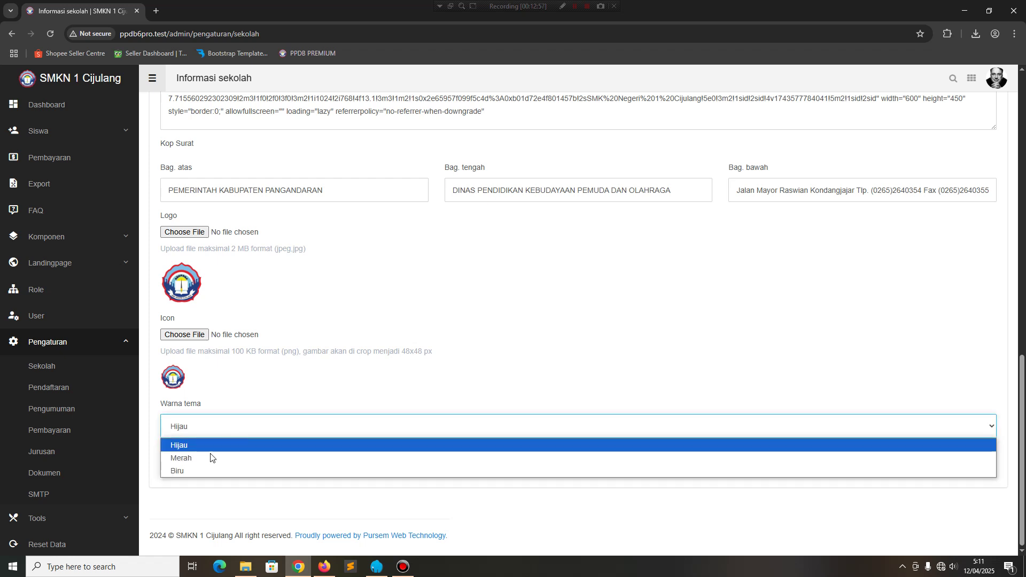
{"action": "left_click", "coordinate": [210, 458]}
{"action": "left_click", "coordinate": [193, 465]}
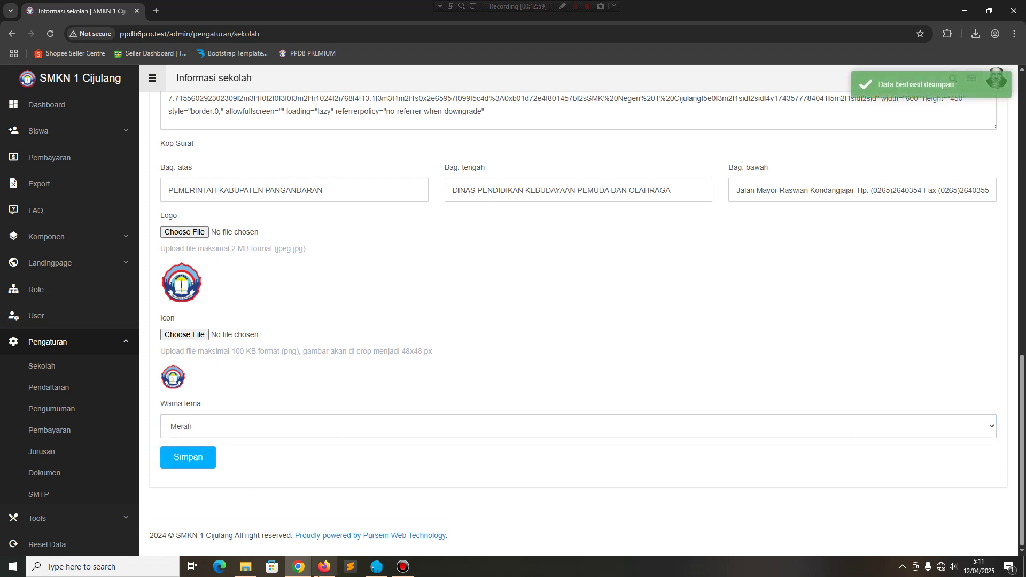
{"action": "left_click", "coordinate": [324, 566]}
{"action": "left_click", "coordinate": [177, 88]}
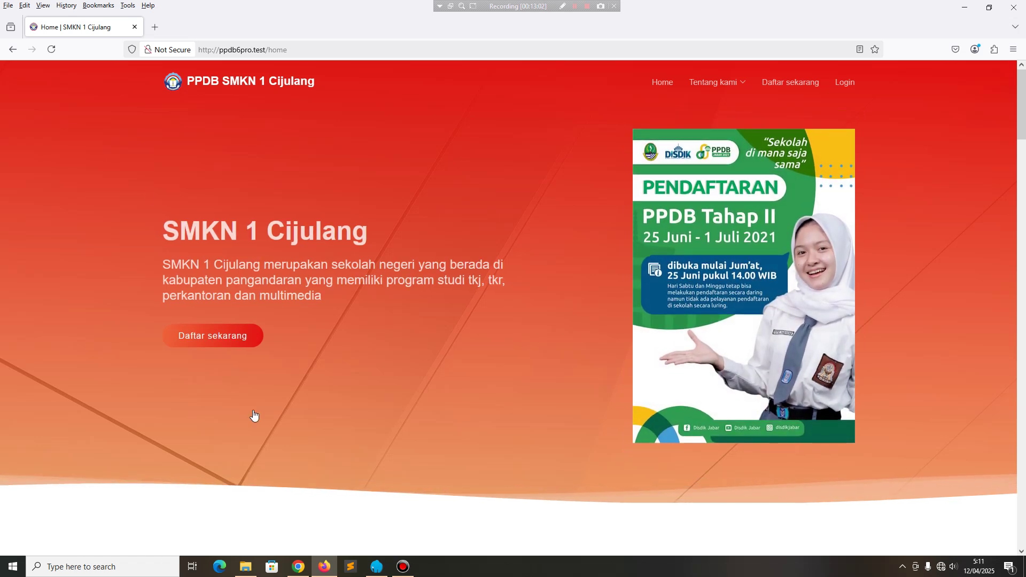
{"action": "left_click", "coordinate": [299, 568]}
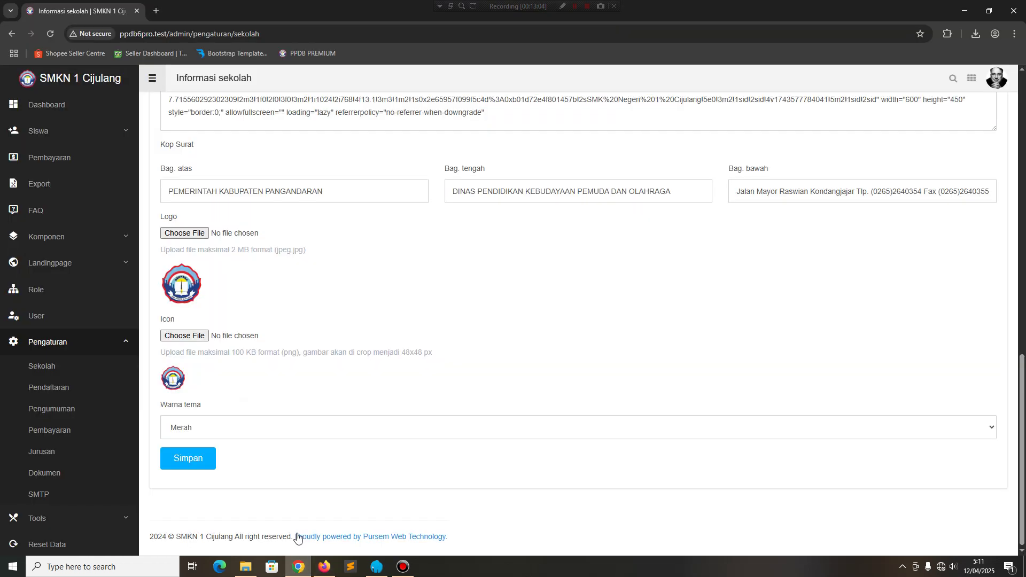
Save the theme back to Biru and open Pengaturan > Pendaftaran.
{"action": "left_click", "coordinate": [274, 428]}
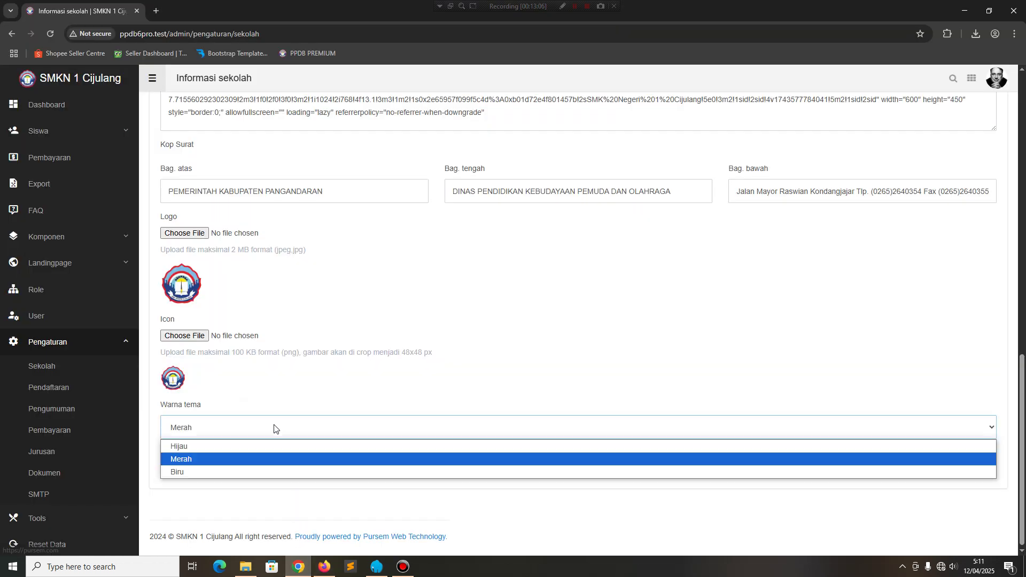
{"action": "left_click", "coordinate": [197, 473]}
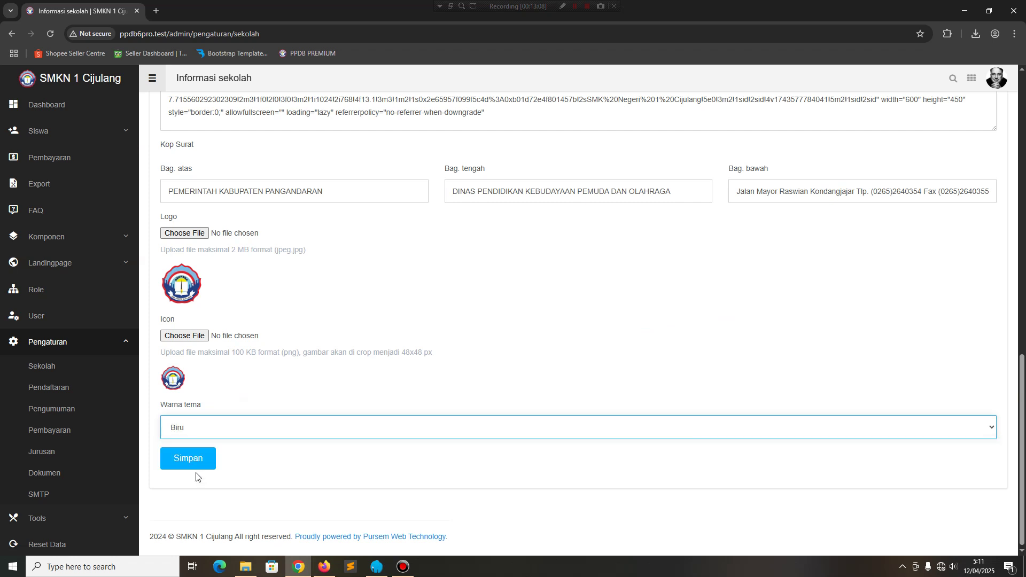
{"action": "left_click", "coordinate": [192, 458]}
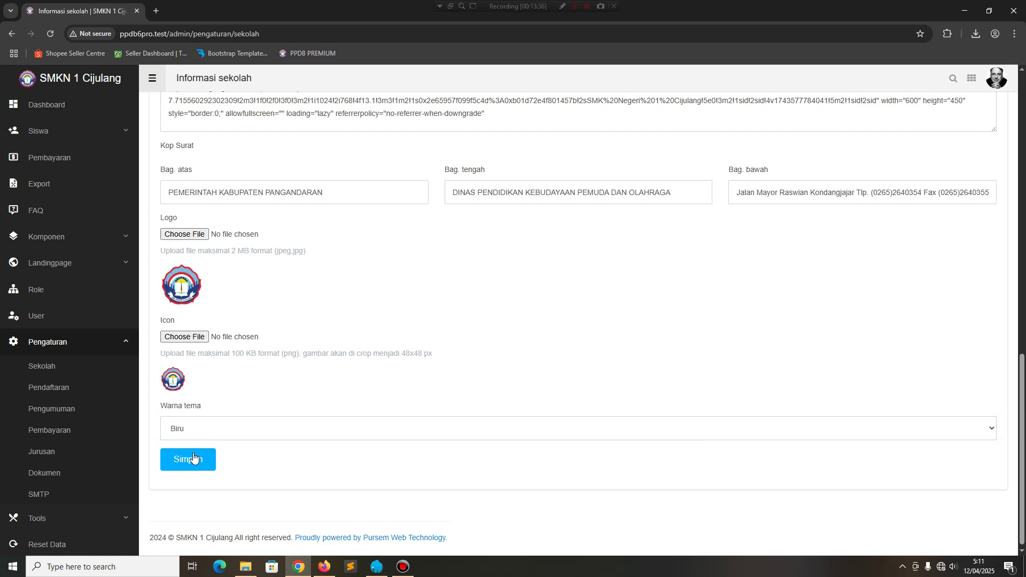
{"action": "left_click", "coordinate": [67, 393]}
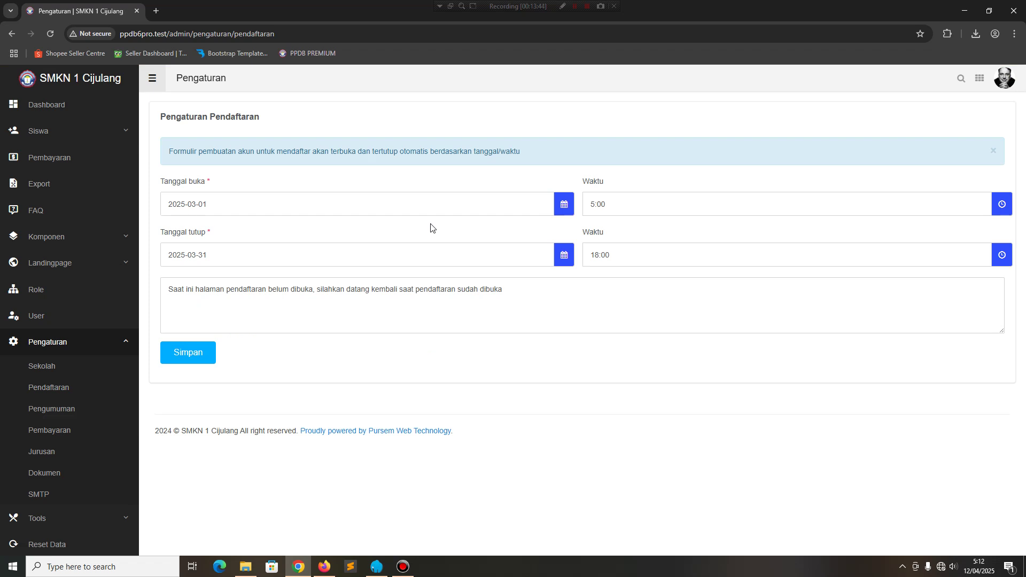
Change Tanggal buka to 2025-04-01 and Tanggal tutup to 30 April 2025, then save.
{"action": "left_click", "coordinate": [212, 200]}
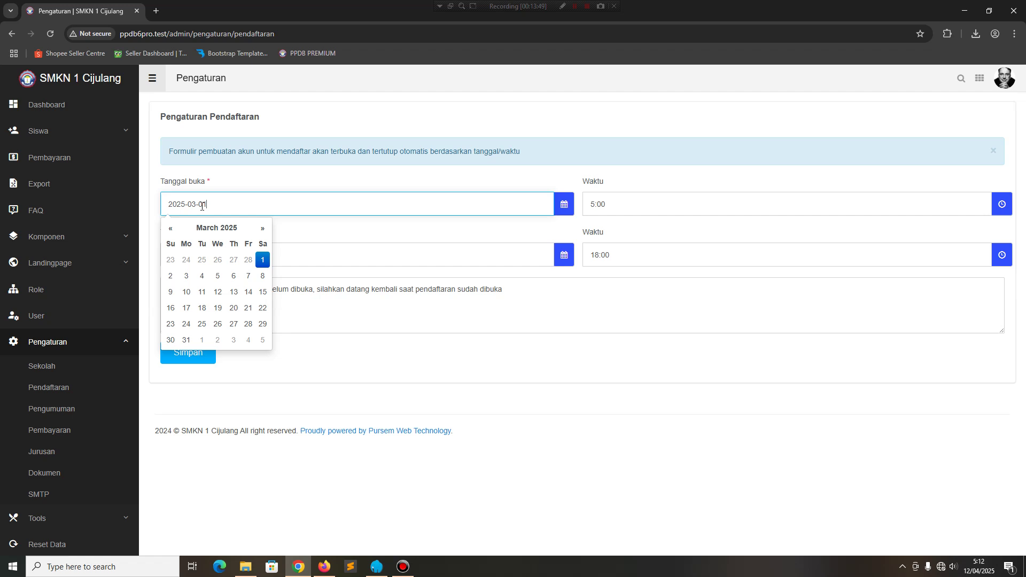
{"action": "key", "text": "BackSpace"}
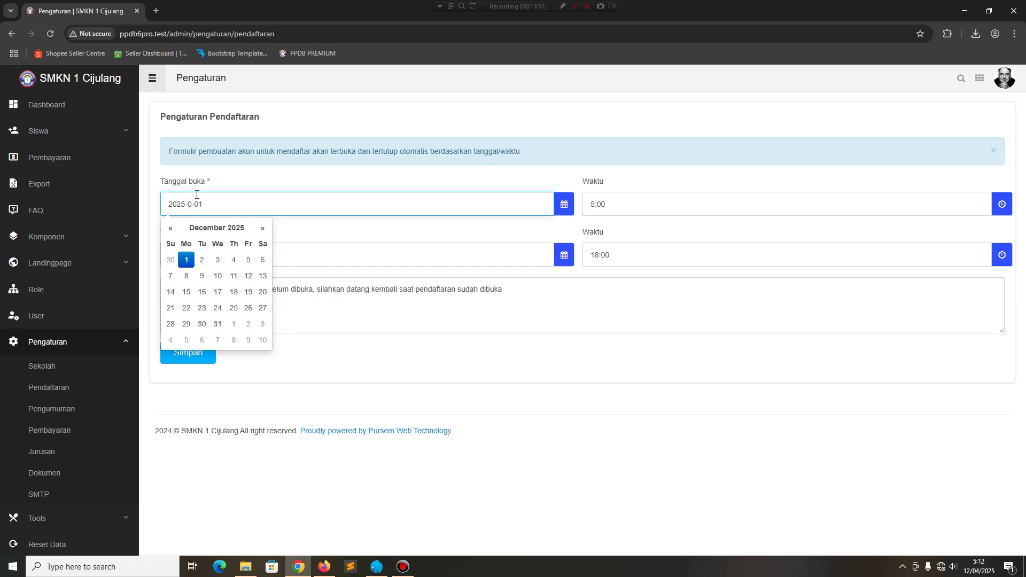
{"action": "type", "text": "4"}
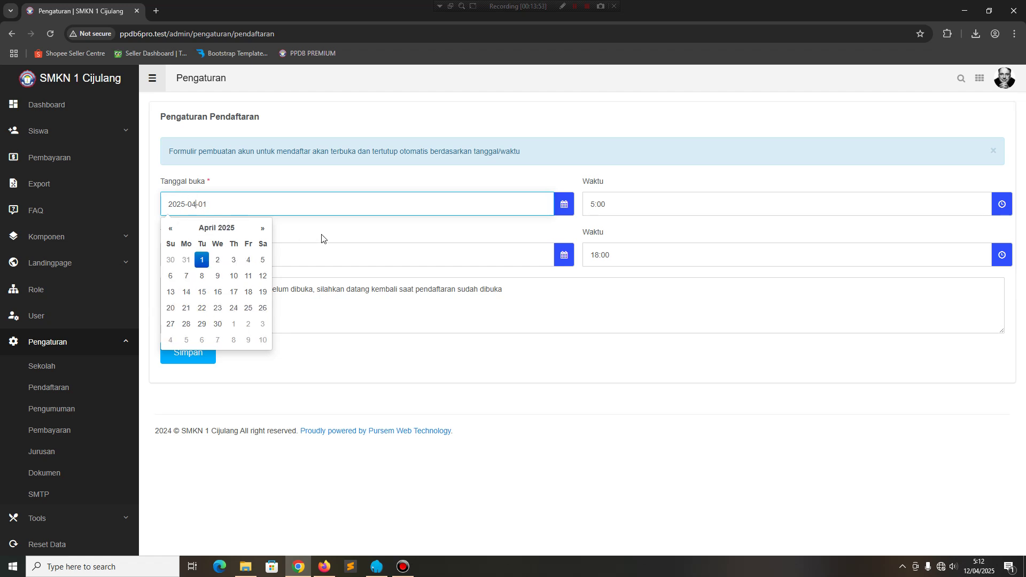
{"action": "left_click", "coordinate": [321, 236]}
{"action": "left_click", "coordinate": [196, 254]}
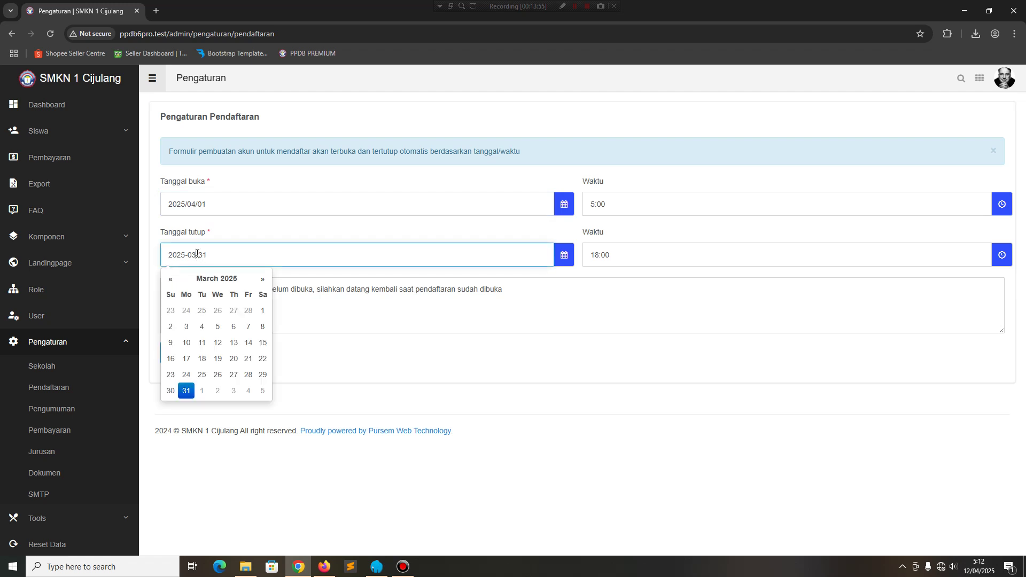
{"action": "left_click", "coordinate": [262, 279]}
{"action": "left_click", "coordinate": [217, 375]}
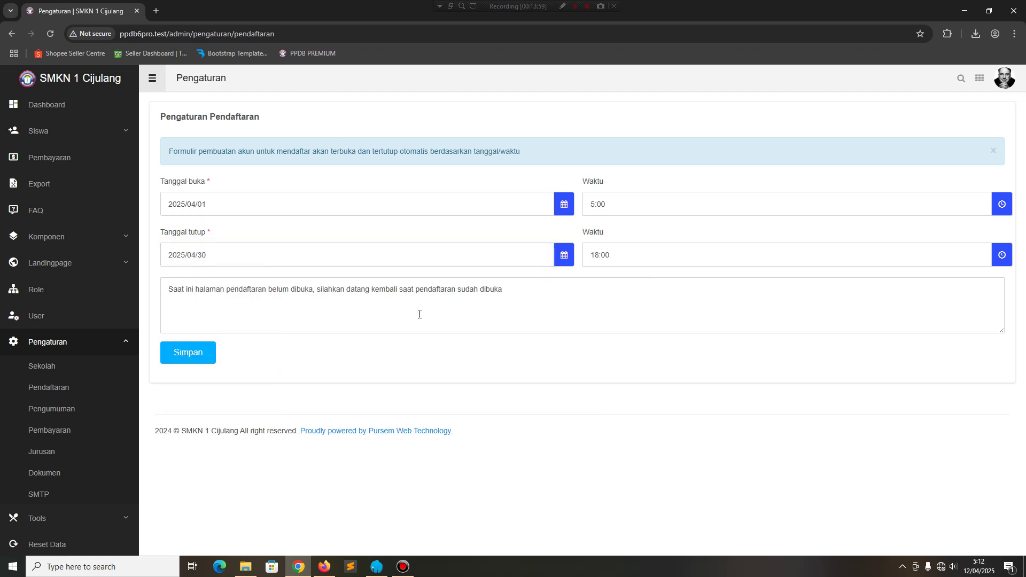
{"action": "left_click", "coordinate": [193, 357]}
On the public site, open Daftar sekarang and confirm the 18-day countdown and NISN form field.
{"action": "left_click", "coordinate": [324, 566]}
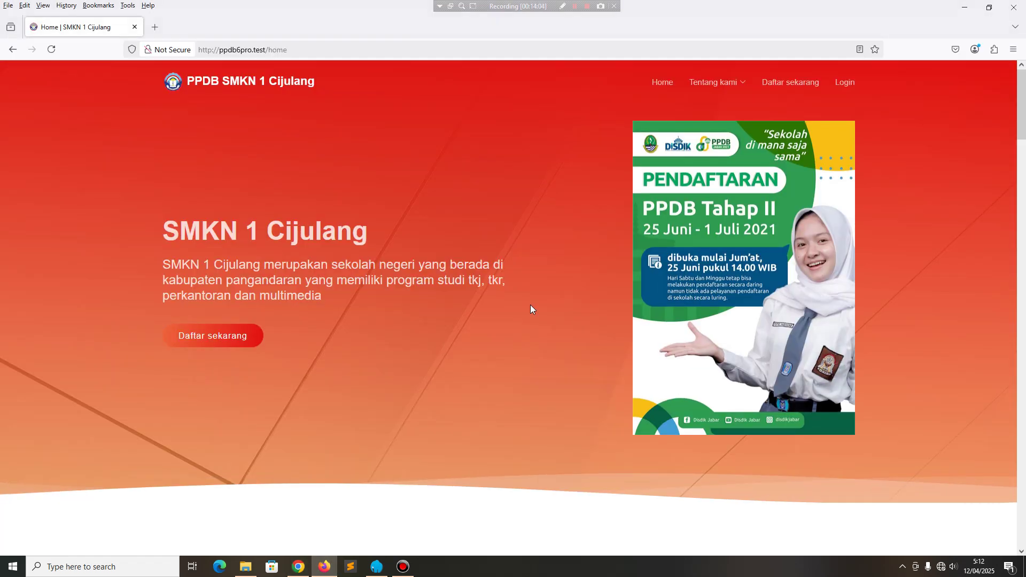
{"action": "left_click", "coordinate": [791, 80]}
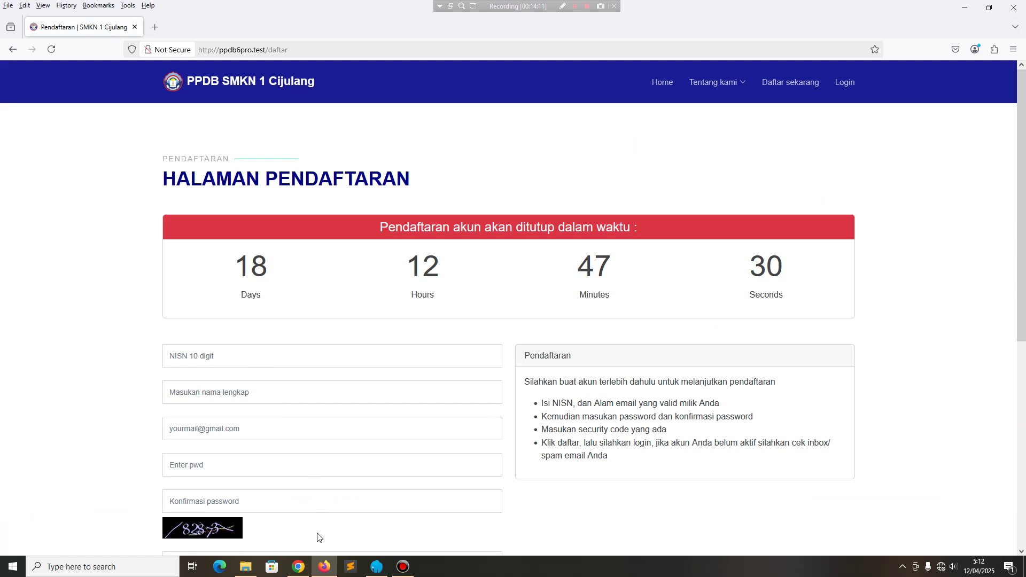
{"action": "mouse_move", "coordinate": [296, 570]}
{"action": "left_click", "coordinate": [225, 354]}
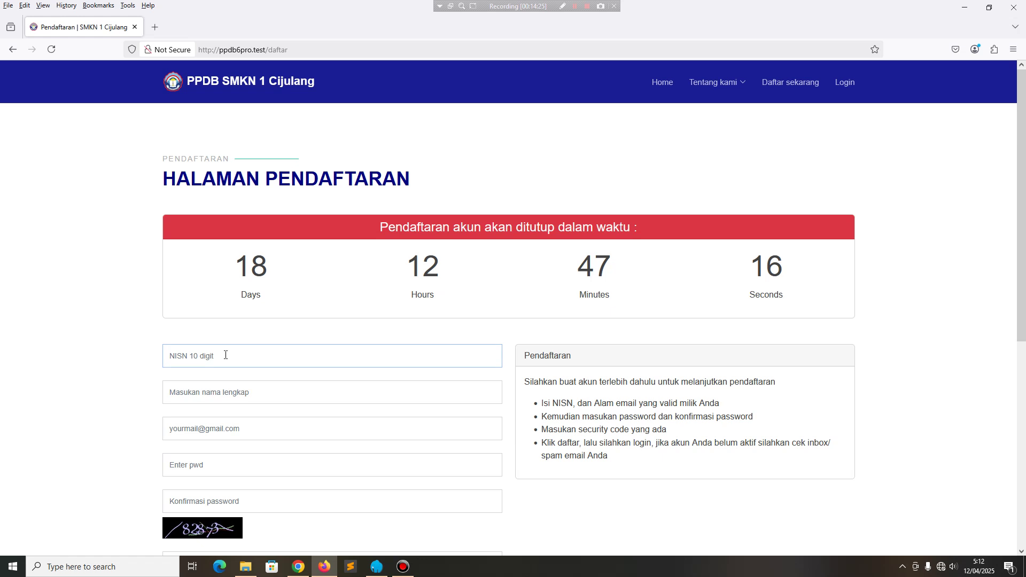
{"action": "scroll", "coordinate": [227, 356], "scroll_direction": "down", "scroll_amount": 4}
{"action": "scroll", "coordinate": [230, 364], "scroll_direction": "up", "scroll_amount": 3}
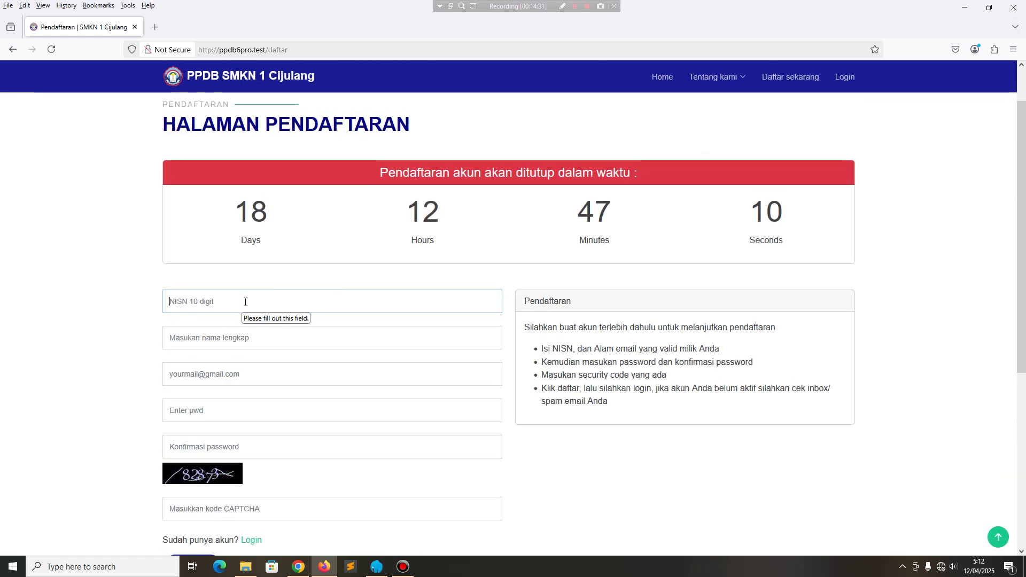
{"action": "left_click", "coordinate": [298, 567]}
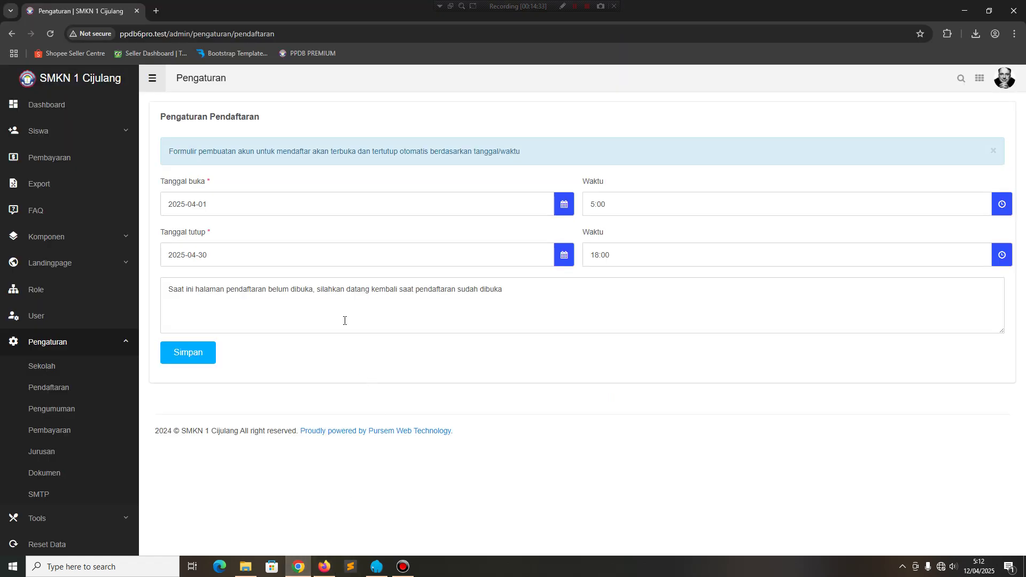
Move Tanggal buka to 14 April 2025 and save.
{"action": "left_click", "coordinate": [222, 200]}
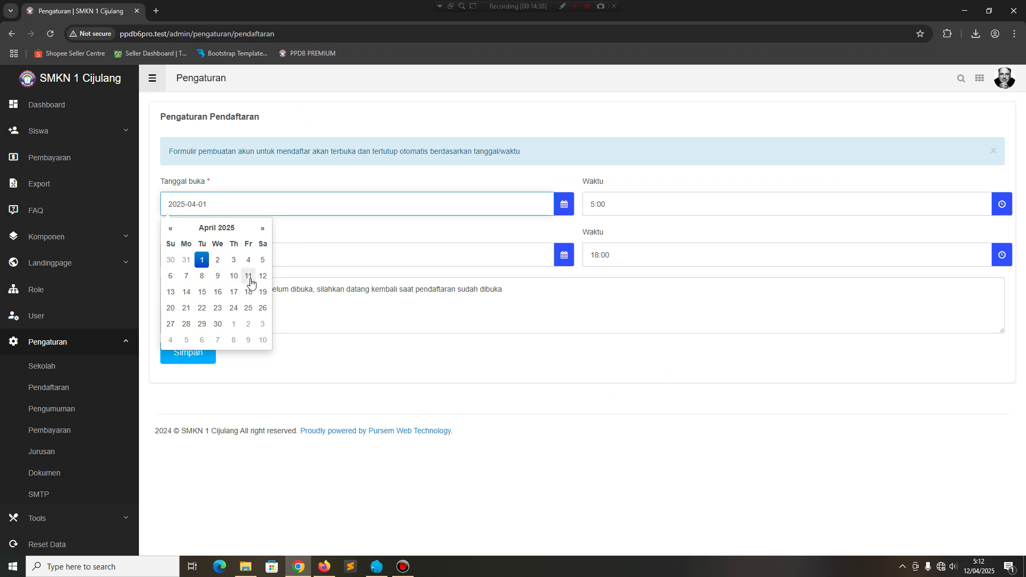
{"action": "left_click", "coordinate": [186, 292]}
{"action": "double_click", "coordinate": [190, 289]}
{"action": "left_click", "coordinate": [187, 357]}
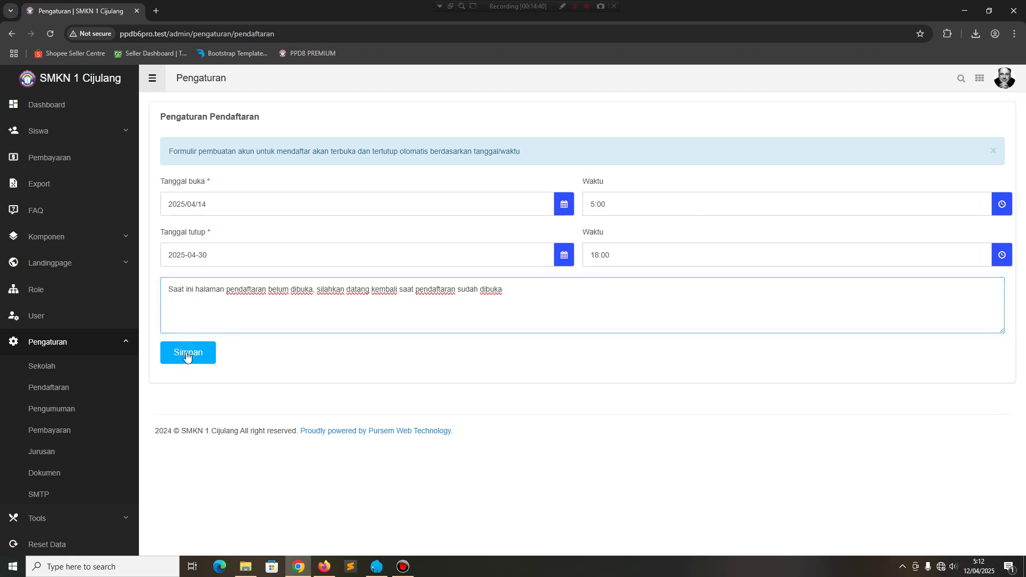
Reload the public registration page to confirm the not-yet-open notice and countdown.
{"action": "left_click", "coordinate": [323, 568]}
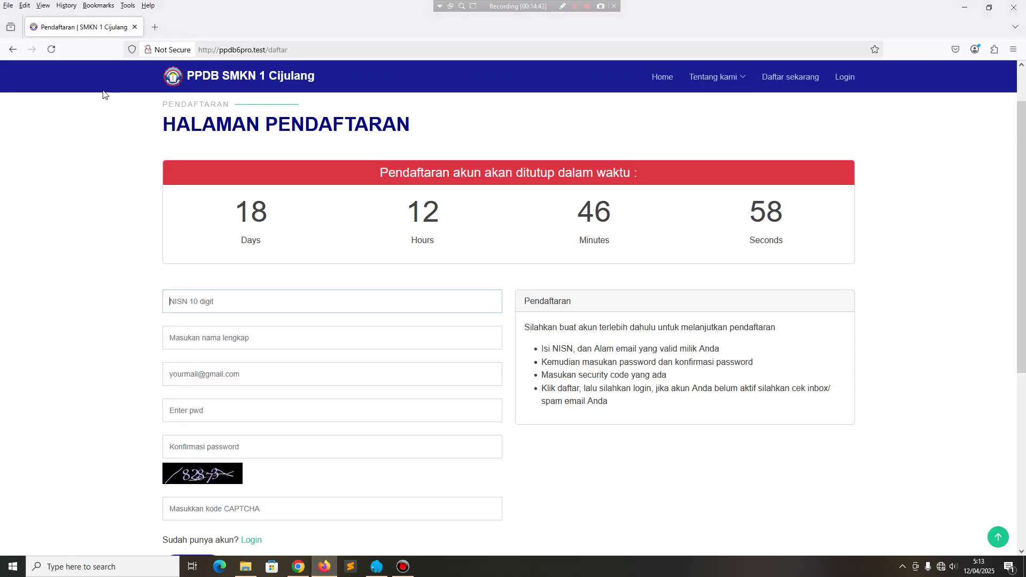
{"action": "key", "text": "F5"}
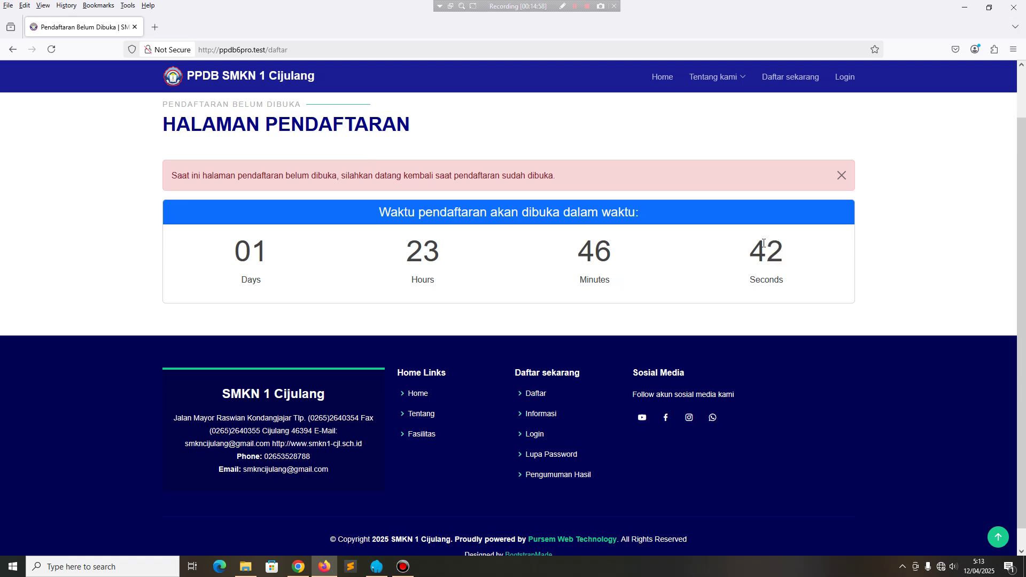
{"action": "left_click", "coordinate": [298, 566]}
{"action": "left_click", "coordinate": [243, 205]}
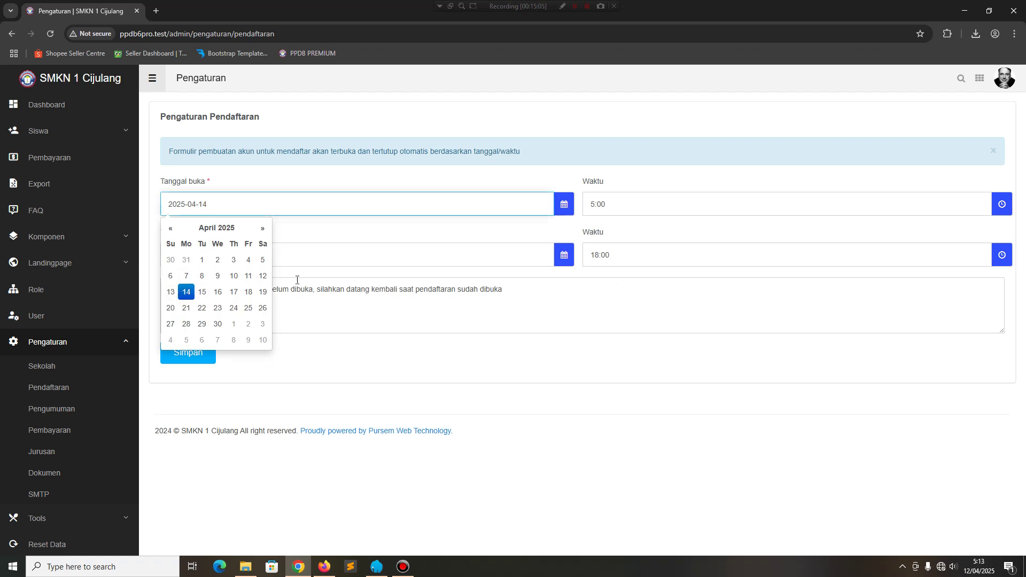
Set Tanggal buka back to 1 April 2025, save, and open Pengaturan > Pengumuman.
{"action": "left_click", "coordinate": [201, 260]}
{"action": "left_click", "coordinate": [197, 354]}
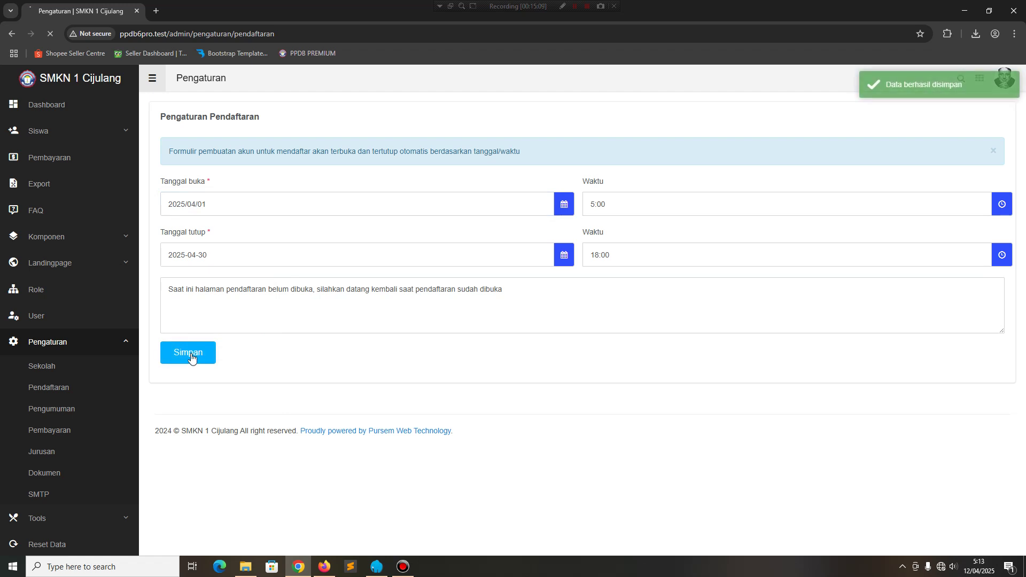
{"action": "left_click", "coordinate": [60, 411]}
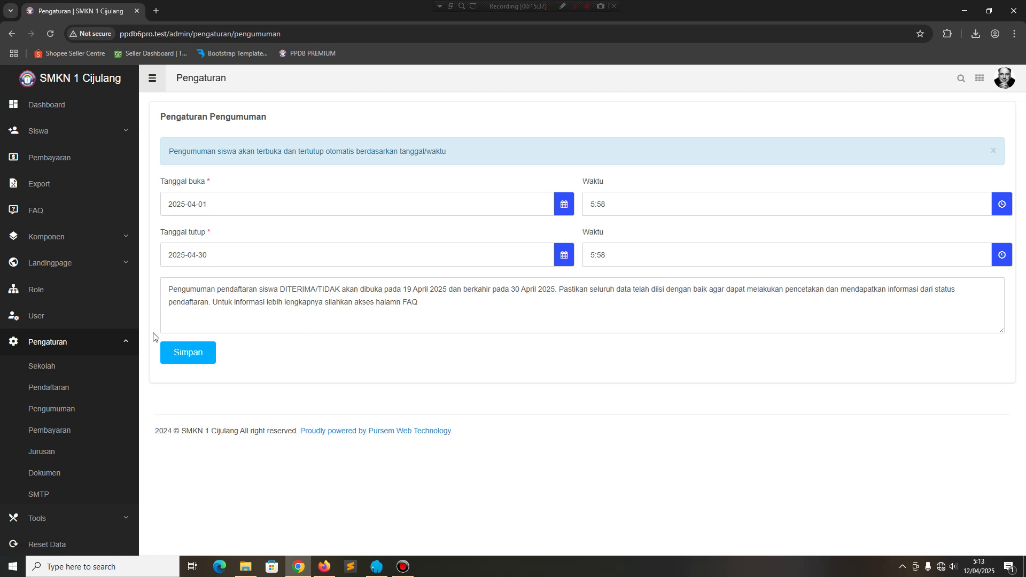
Open Pengaturan > Pembayaran and enlarge the Pesan box to read the full payment message.
{"action": "left_click", "coordinate": [69, 431]}
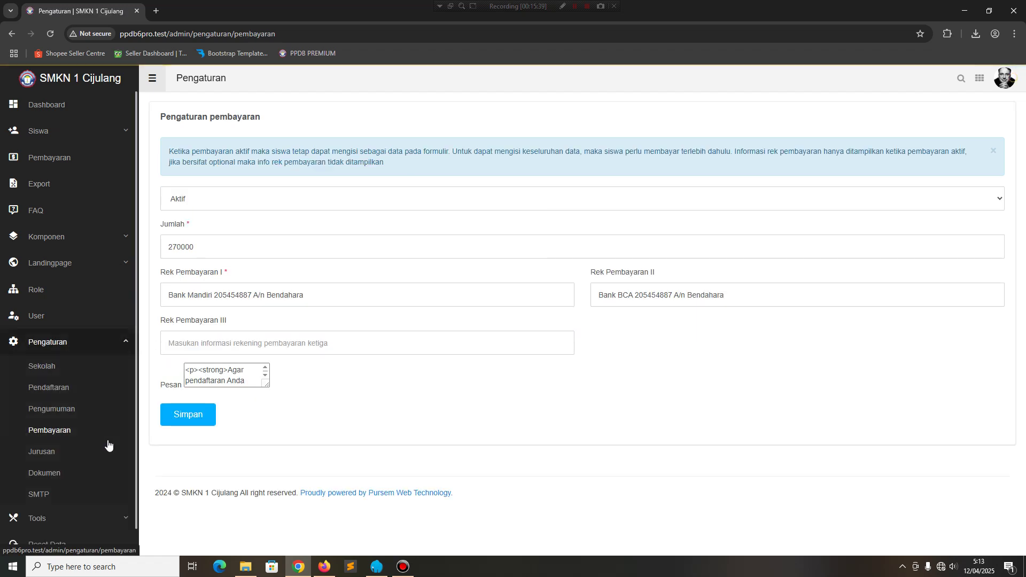
{"action": "left_click", "coordinate": [77, 413]}
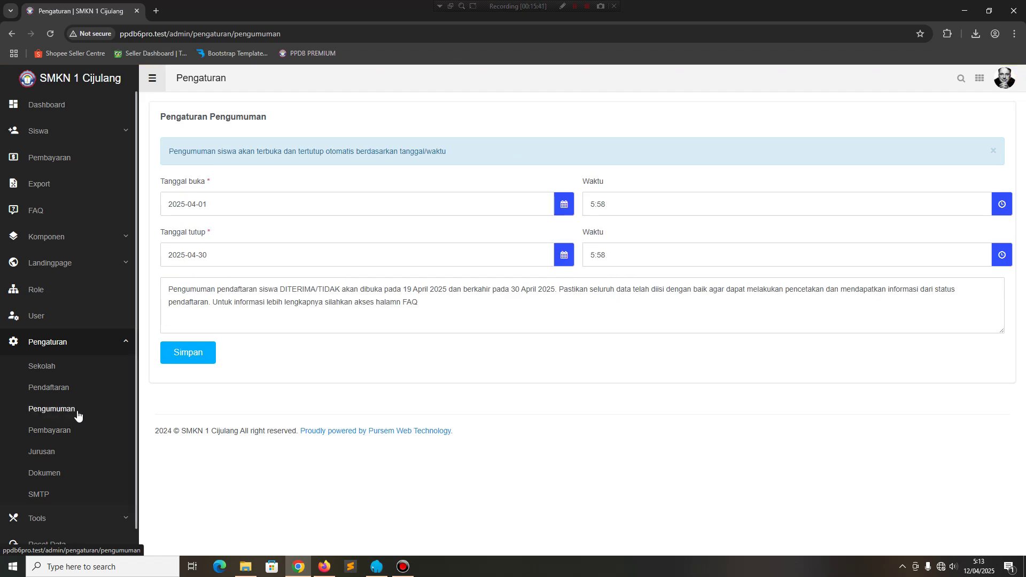
{"action": "left_click", "coordinate": [64, 430]}
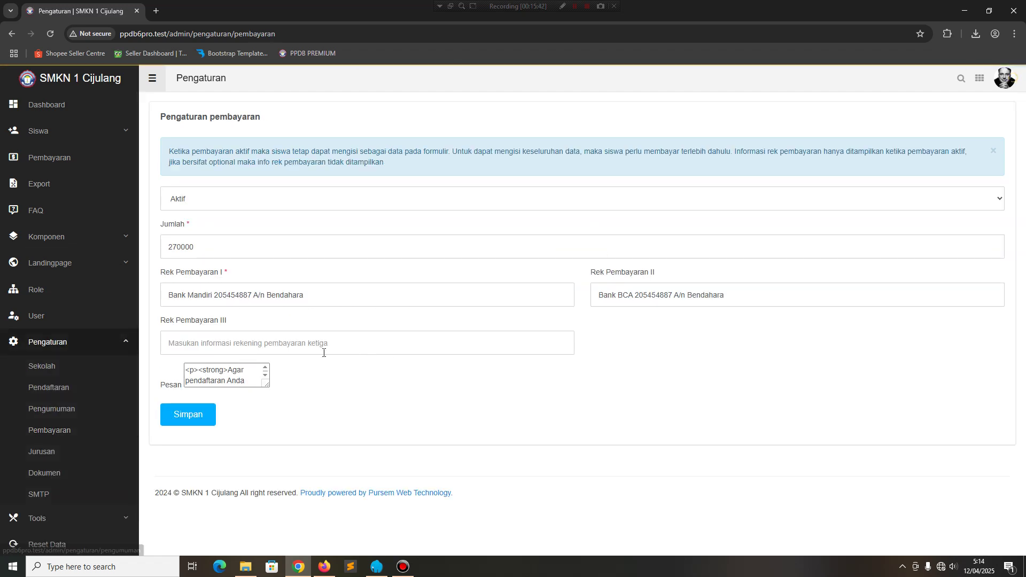
{"action": "left_click_drag", "start_coordinate": [265, 384], "coordinate": [988, 535]}
{"action": "scroll", "coordinate": [588, 454], "scroll_direction": "down", "scroll_amount": 5}
{"action": "scroll", "coordinate": [720, 243], "scroll_direction": "down", "scroll_amount": 2}
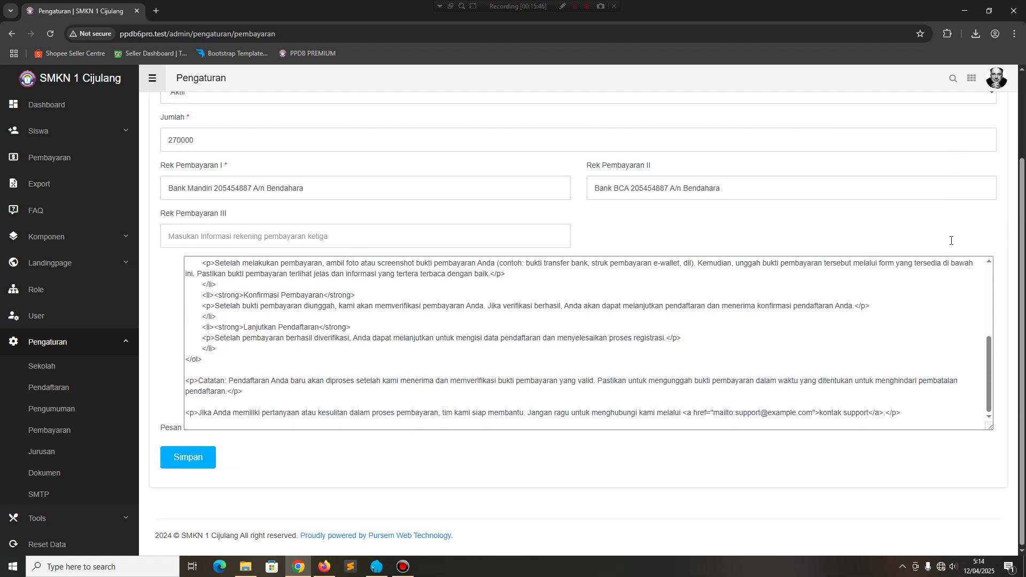
{"action": "scroll", "coordinate": [374, 318], "scroll_direction": "up", "scroll_amount": 2}
{"action": "scroll", "coordinate": [214, 168], "scroll_direction": "up", "scroll_amount": 1}
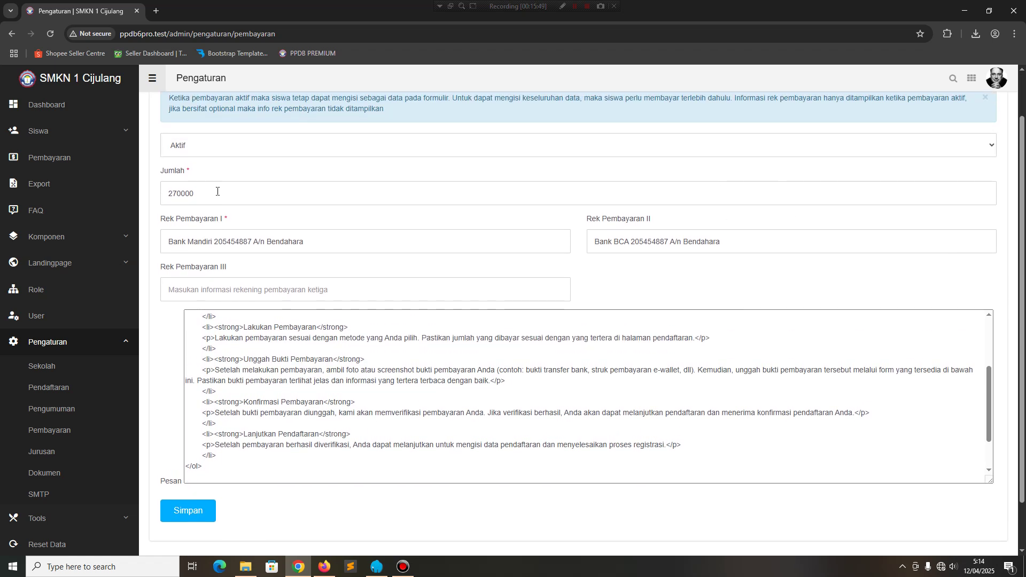
Review the 270000 fee, the payment account entries and the Aktif status without changes.
{"action": "left_click", "coordinate": [210, 182]}
{"action": "left_click", "coordinate": [338, 243]}
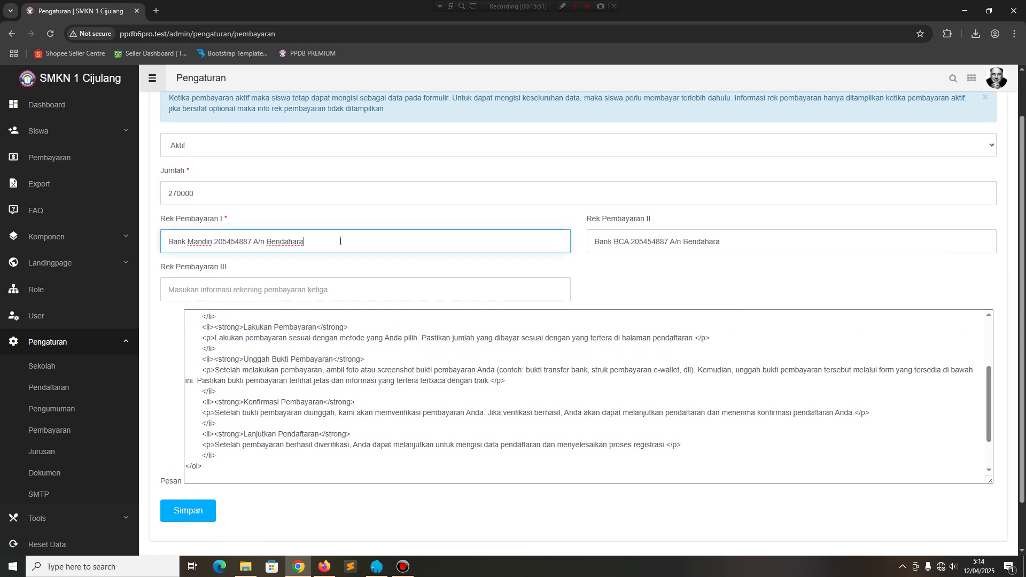
{"action": "left_click", "coordinate": [756, 248]}
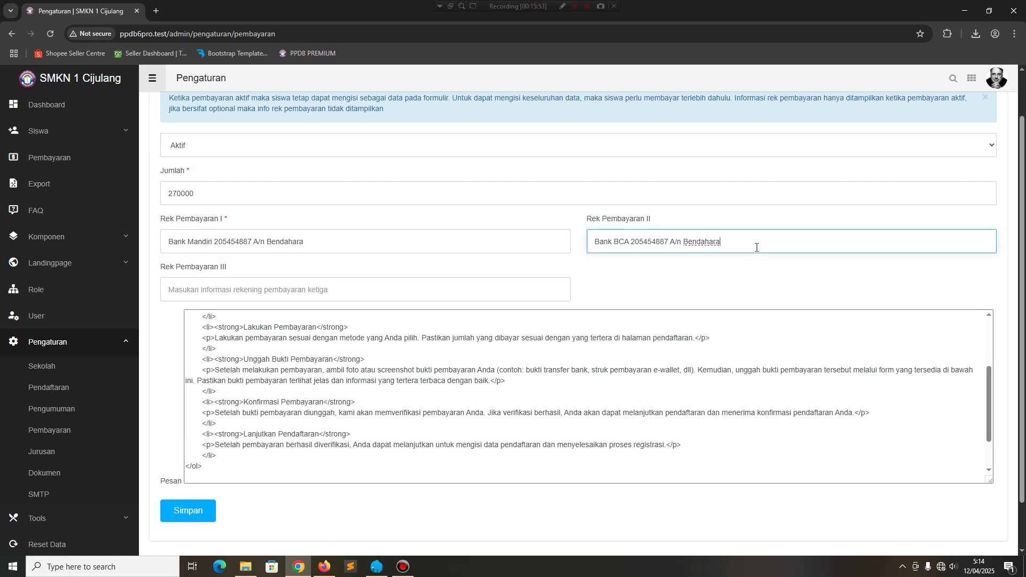
{"action": "left_click", "coordinate": [240, 290]}
{"action": "left_click", "coordinate": [224, 195]}
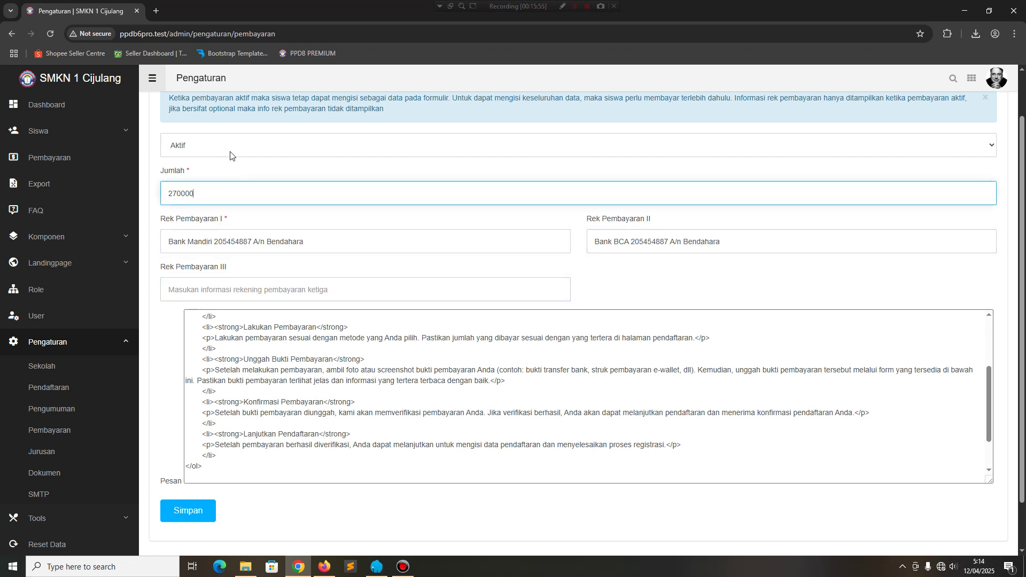
{"action": "left_click", "coordinate": [229, 148]}
{"action": "left_click", "coordinate": [229, 148]}
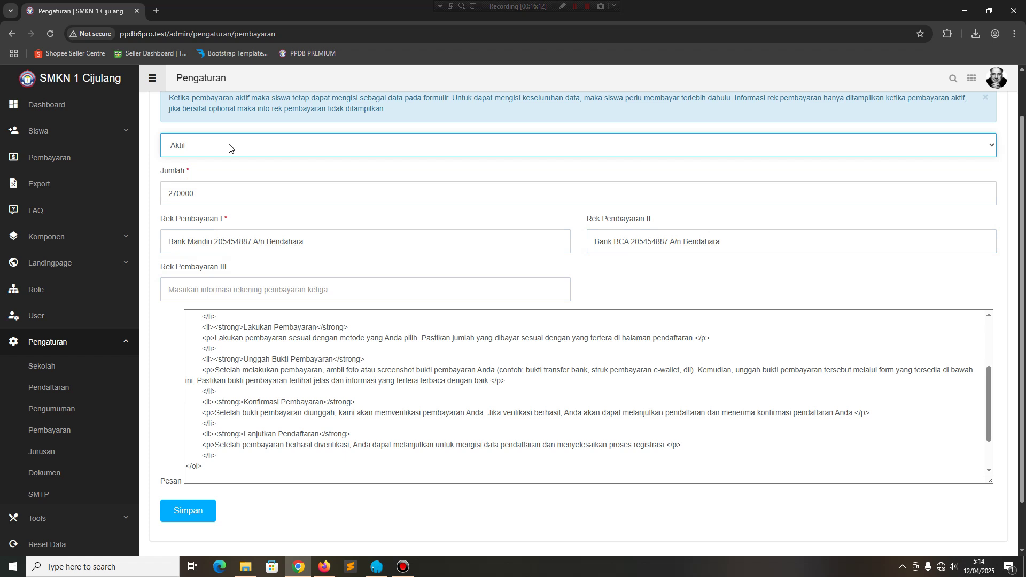
{"action": "left_click", "coordinate": [61, 471]}
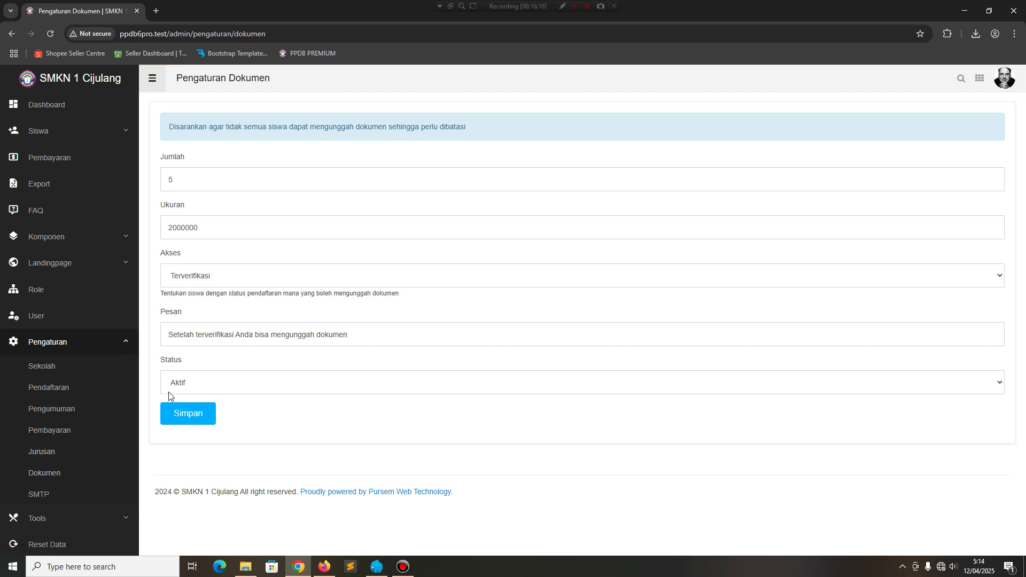
Inspect document count, 2000000 size limit, Terverifikasi access, message and Aktif status, leaving them unchanged.
{"action": "left_click_drag", "start_coordinate": [190, 183], "coordinate": [159, 178]}
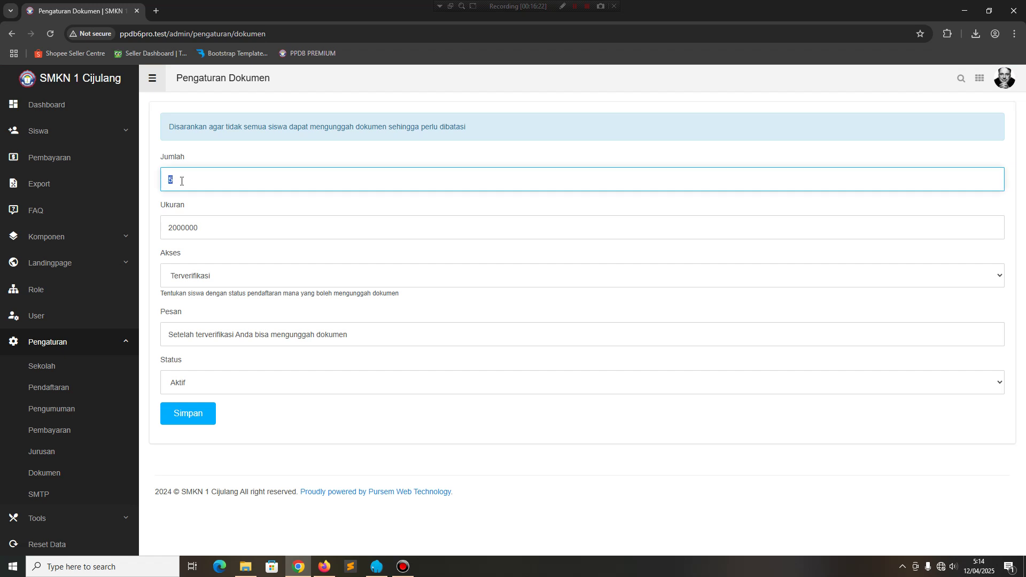
{"action": "left_click_drag", "start_coordinate": [211, 228], "coordinate": [160, 229]}
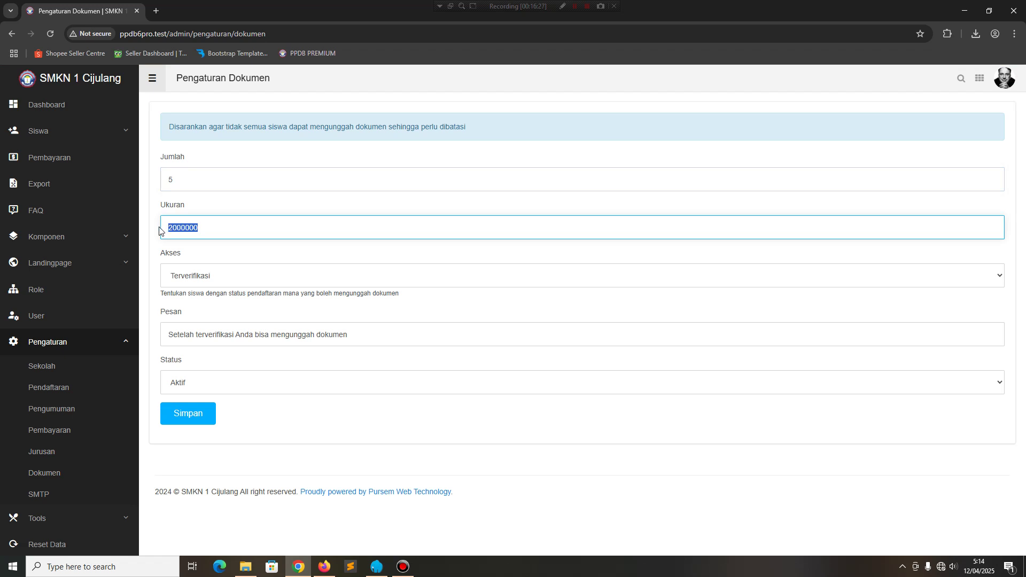
{"action": "left_click", "coordinate": [213, 228]}
{"action": "left_click", "coordinate": [233, 279]}
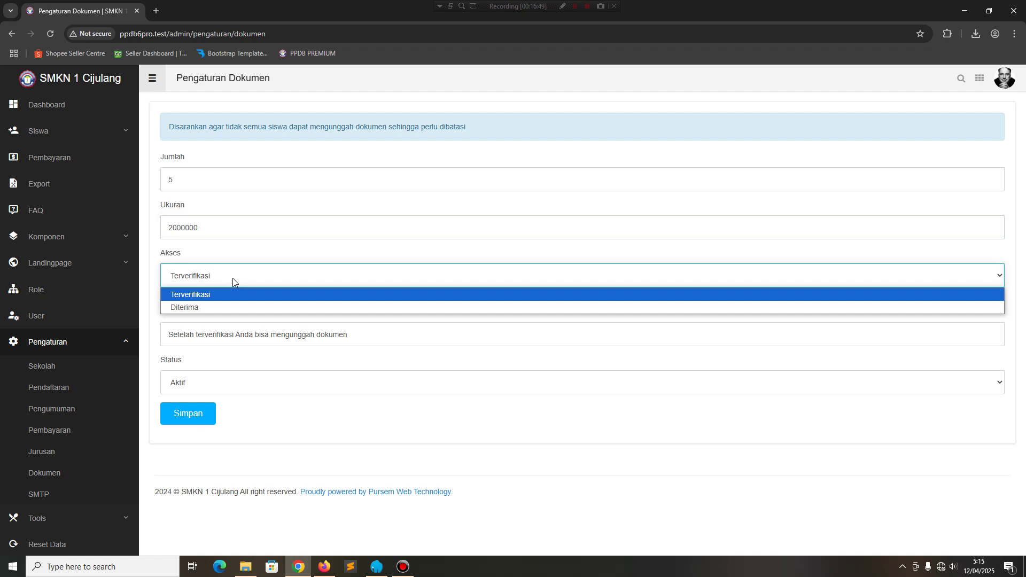
{"action": "left_click", "coordinate": [233, 278]}
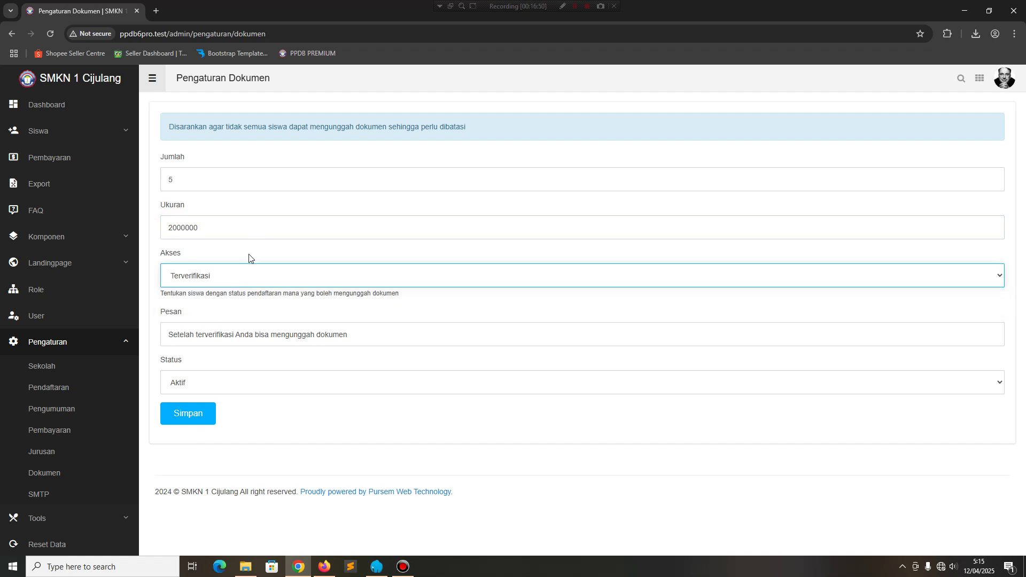
{"action": "left_click", "coordinate": [236, 335]}
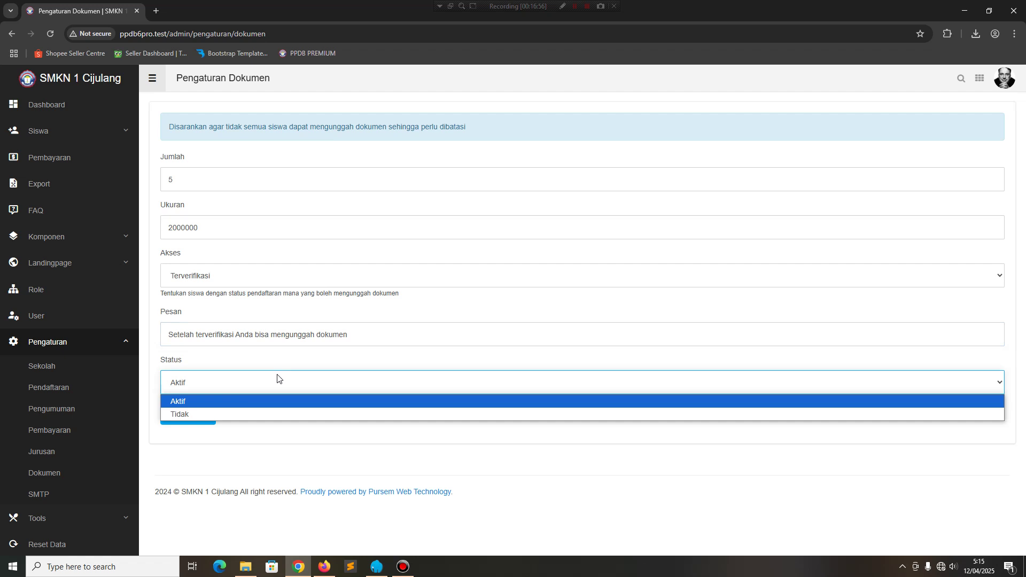
{"action": "left_click", "coordinate": [405, 365]}
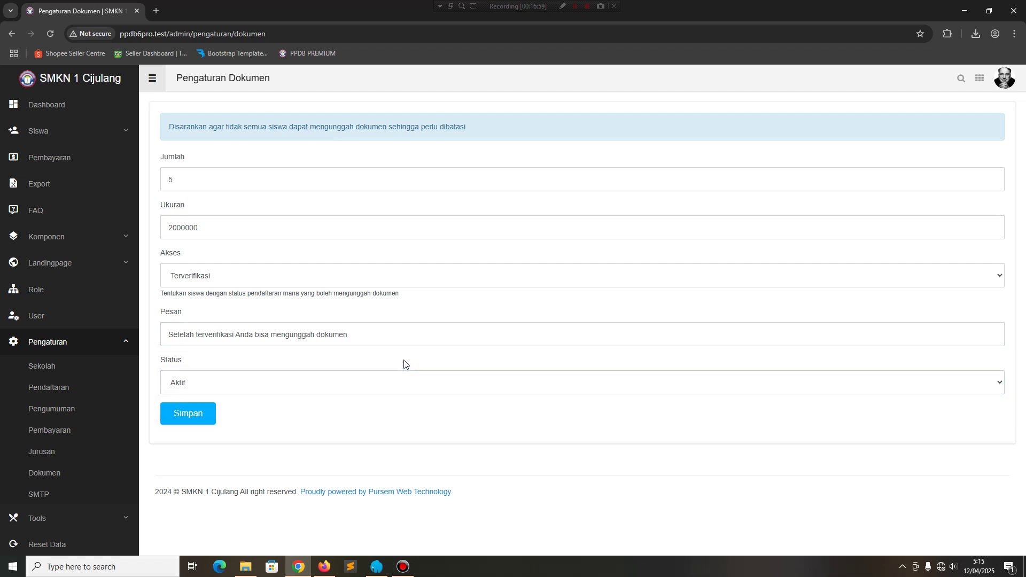
{"action": "left_click", "coordinate": [62, 497]}
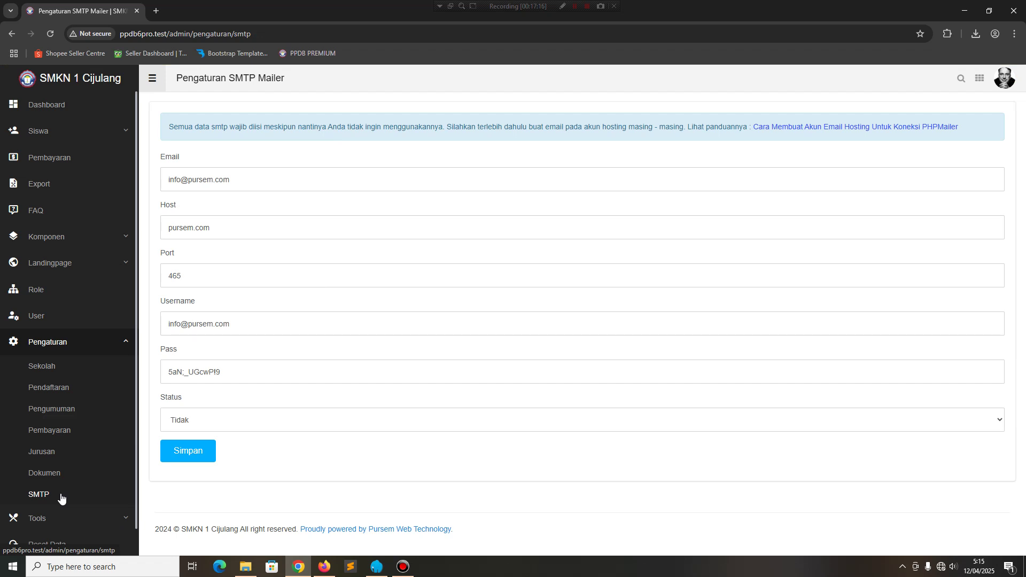
Expand Tools and open the NIS Generator via the Development page.
{"action": "scroll", "coordinate": [63, 497], "scroll_direction": "down", "scroll_amount": 1}
{"action": "left_click", "coordinate": [69, 503]}
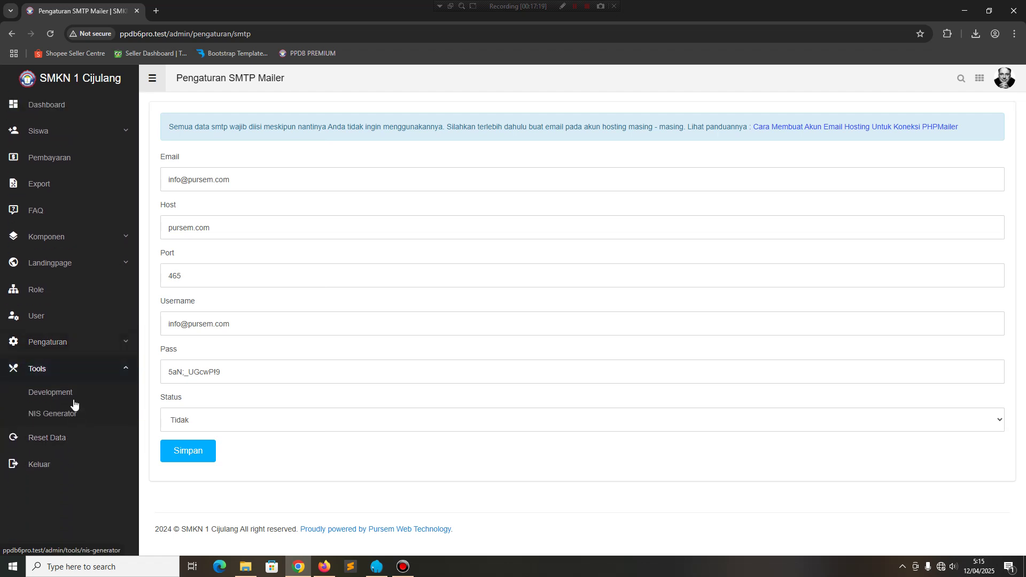
{"action": "left_click", "coordinate": [74, 402]}
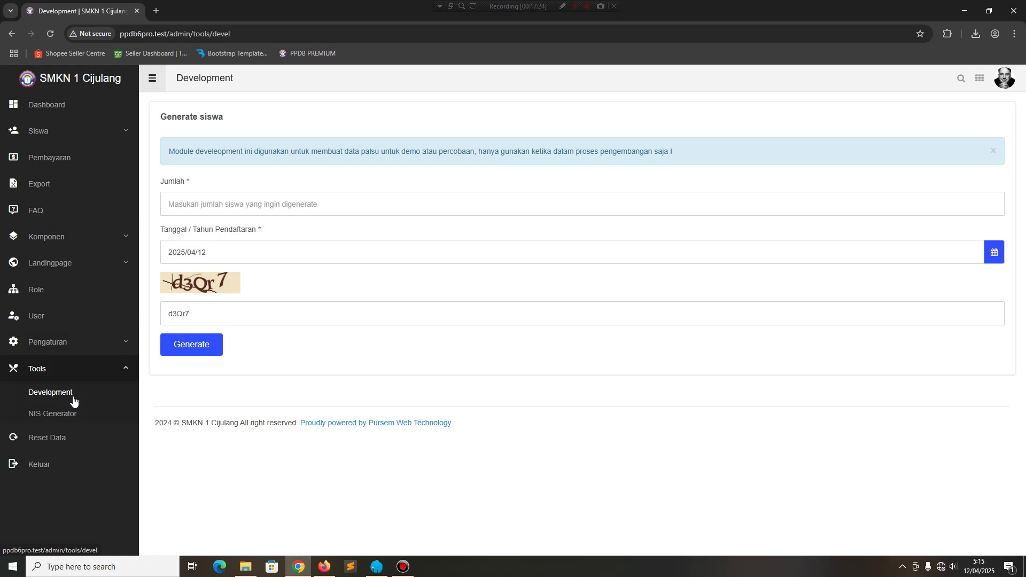
{"action": "left_click", "coordinate": [74, 418]}
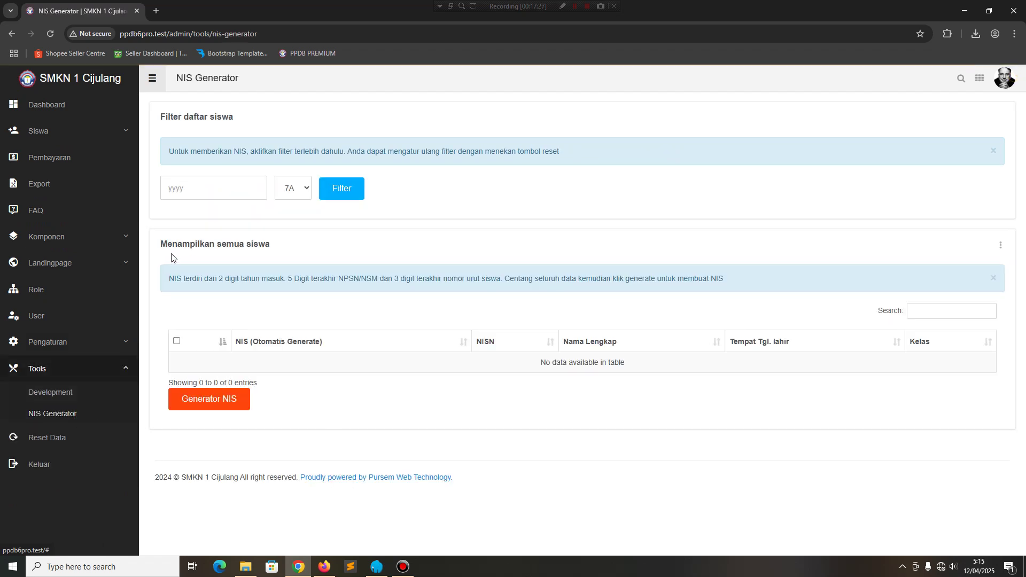
Filter the NIS generator students by year 2025, reset the filter, and open Reset Data.
{"action": "left_click", "coordinate": [214, 183]}
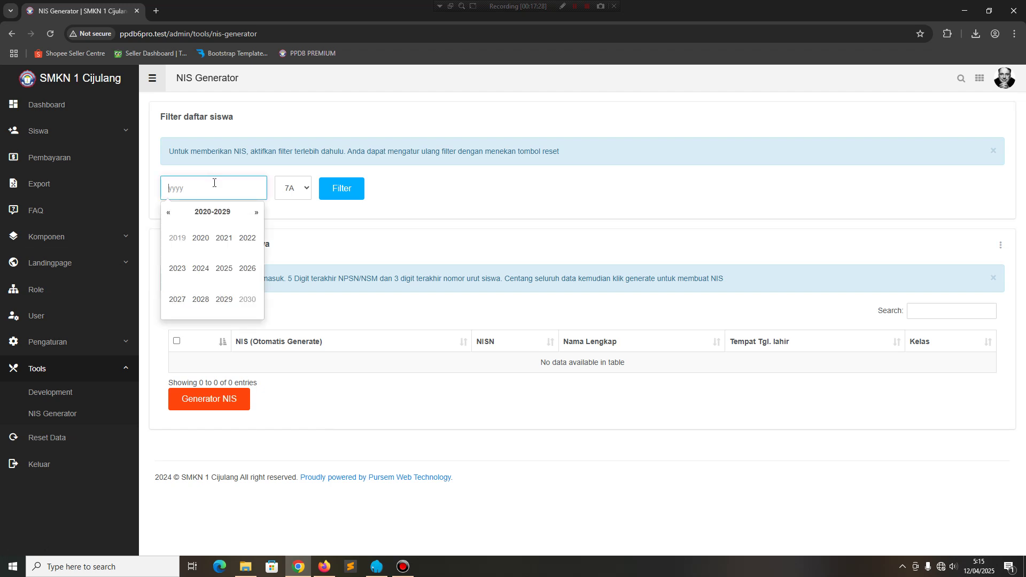
{"action": "left_click", "coordinate": [224, 268]}
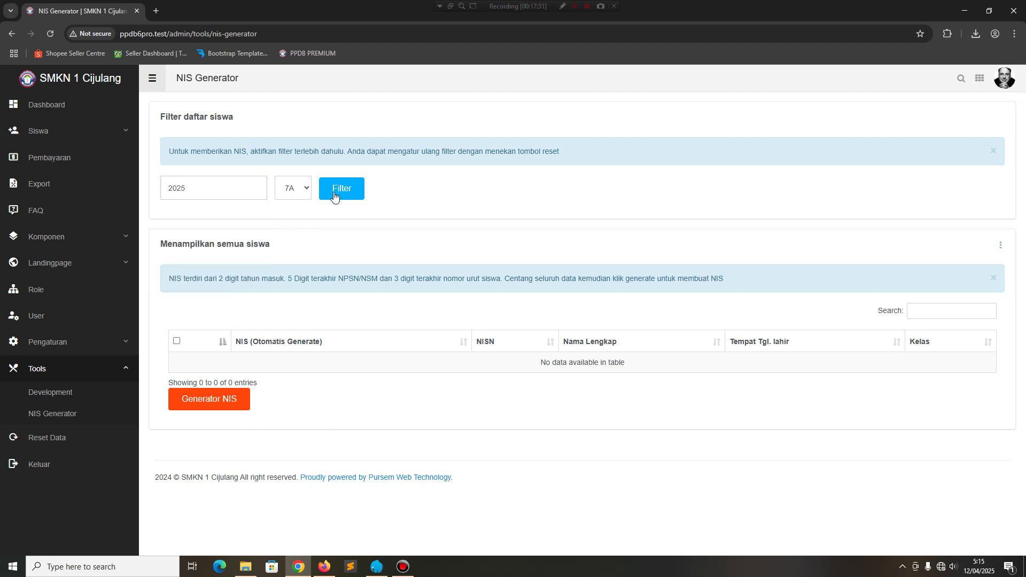
{"action": "left_click", "coordinate": [338, 191]}
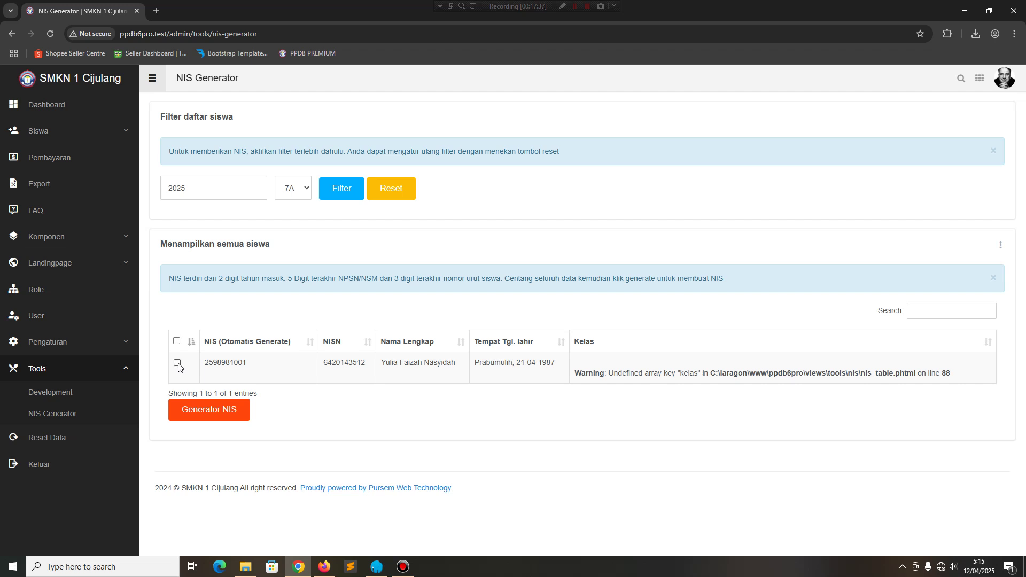
{"action": "left_click", "coordinate": [178, 365]}
{"action": "left_click", "coordinate": [178, 365]}
{"action": "left_click", "coordinate": [393, 190]}
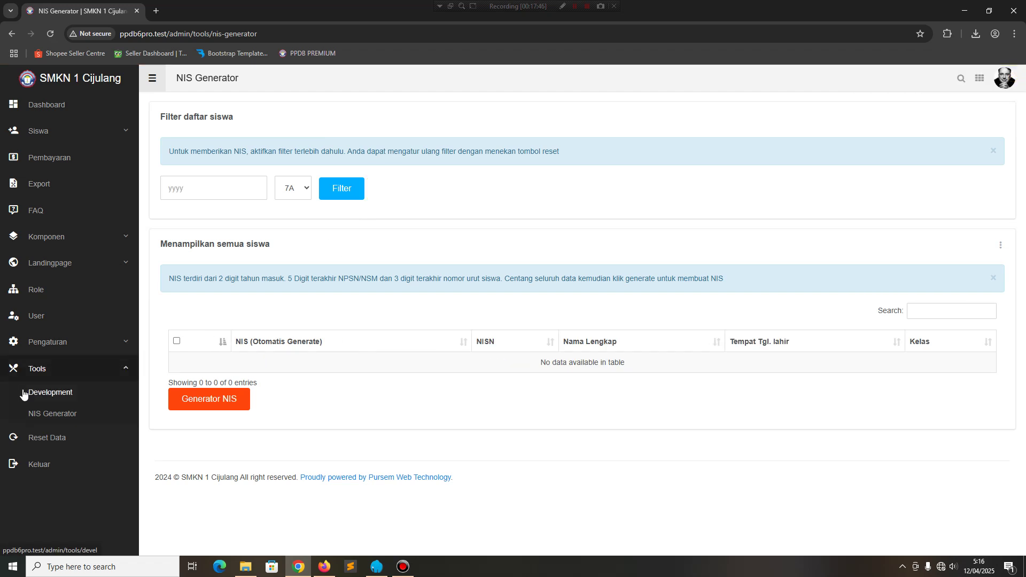
{"action": "left_click", "coordinate": [37, 441]}
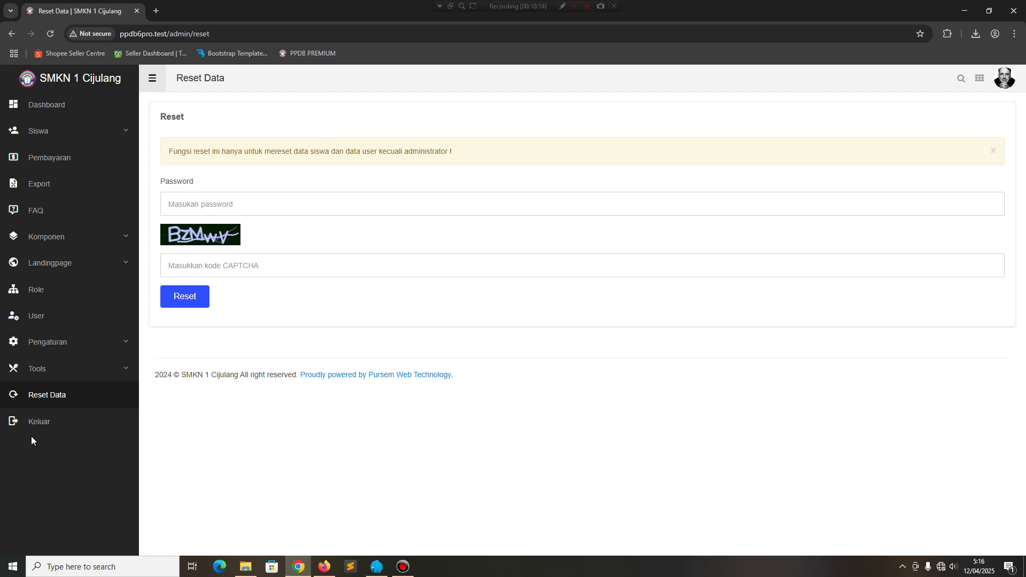
Start a new user from the user list with full name Operator and username operator.
{"action": "left_click", "coordinate": [64, 323]}
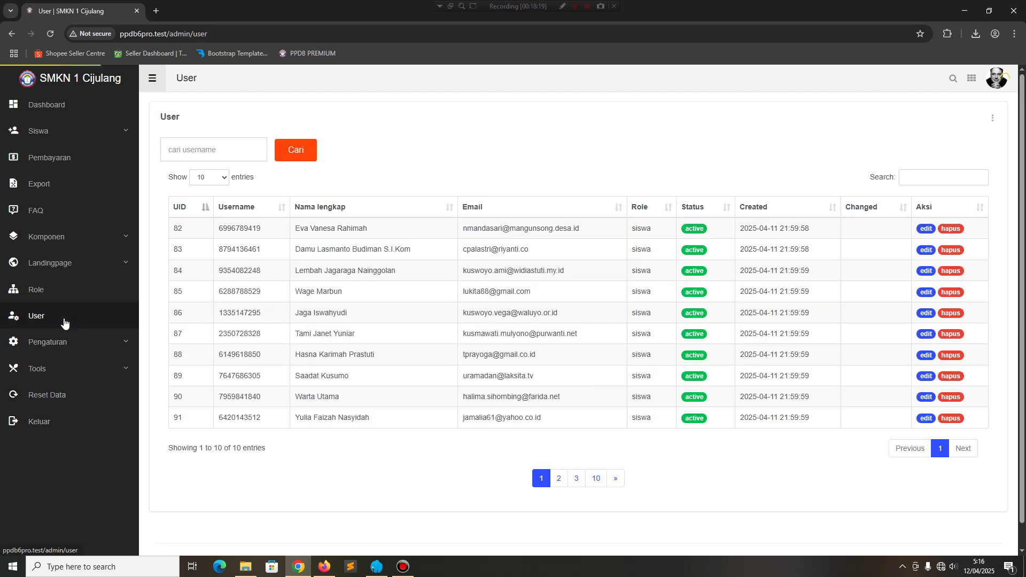
{"action": "left_click", "coordinate": [991, 119]}
{"action": "left_click", "coordinate": [940, 129]}
{"action": "left_click", "coordinate": [458, 154]}
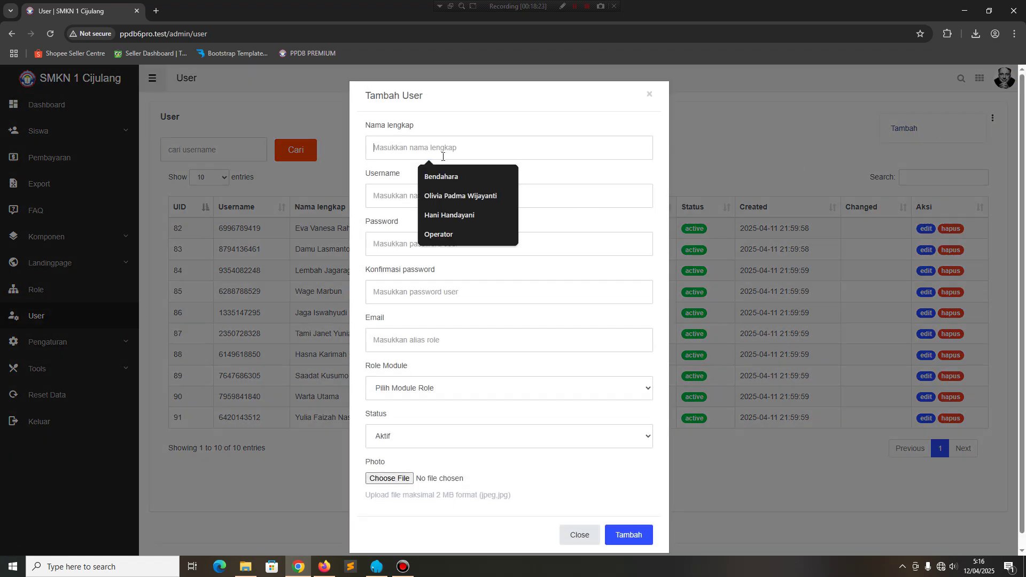
{"action": "left_click", "coordinate": [444, 237]}
{"action": "left_click", "coordinate": [444, 196]}
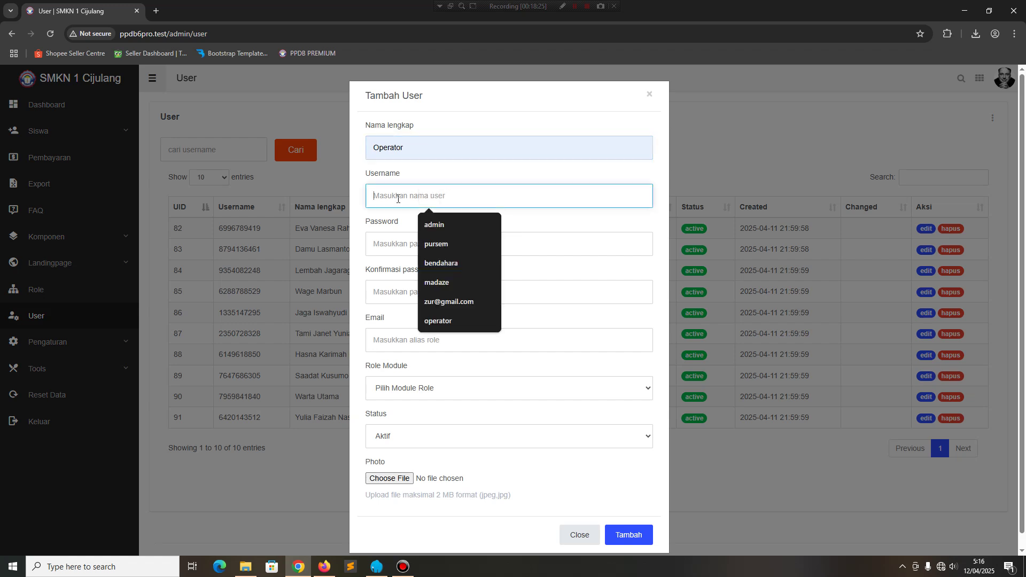
{"action": "left_click", "coordinate": [439, 322]}
{"action": "left_click", "coordinate": [394, 245]}
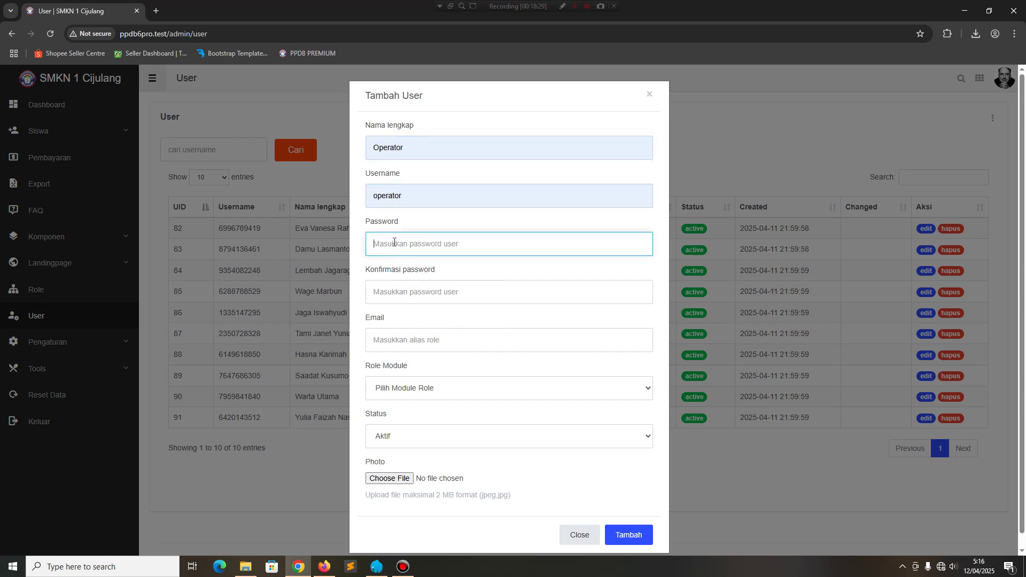
Enter the new user's password, its confirmation and a Gmail e-mail address.
{"action": "type", "text": "operator"}
{"action": "key", "text": "Tab"}
{"action": "type", "text": "opera"}
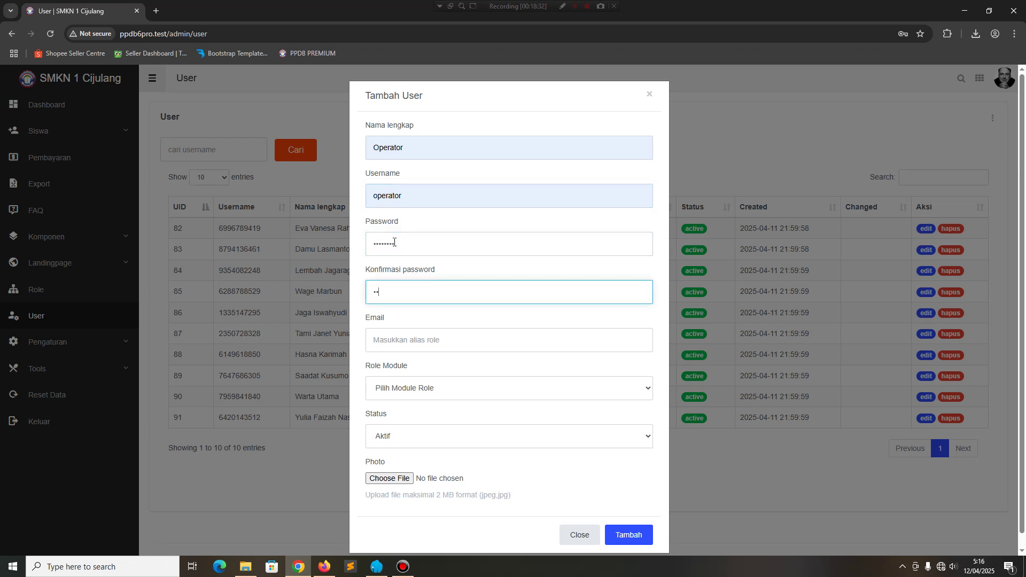
{"action": "key", "text": "Tab"}
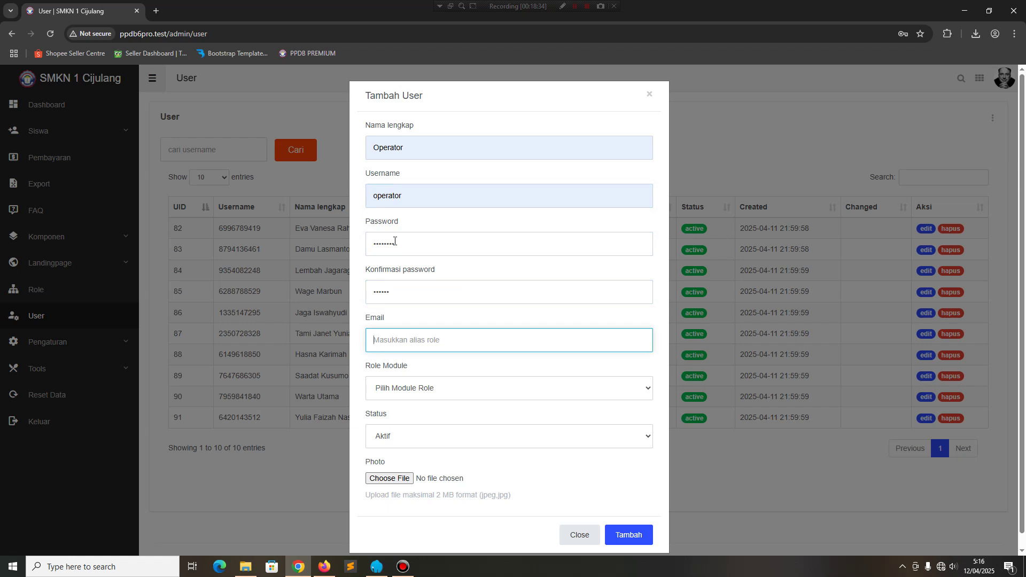
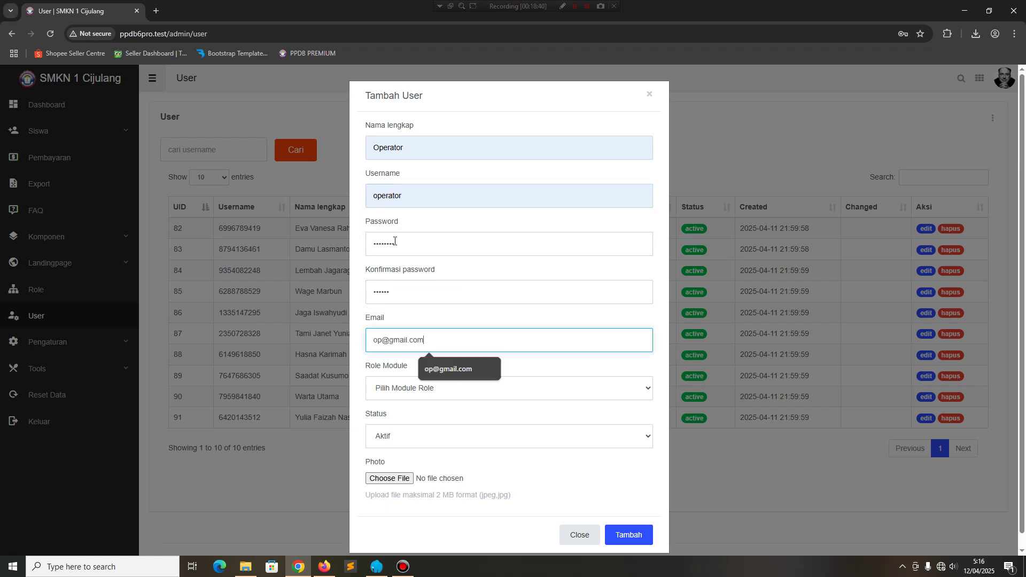
{"action": "key", "text": "Tab"}
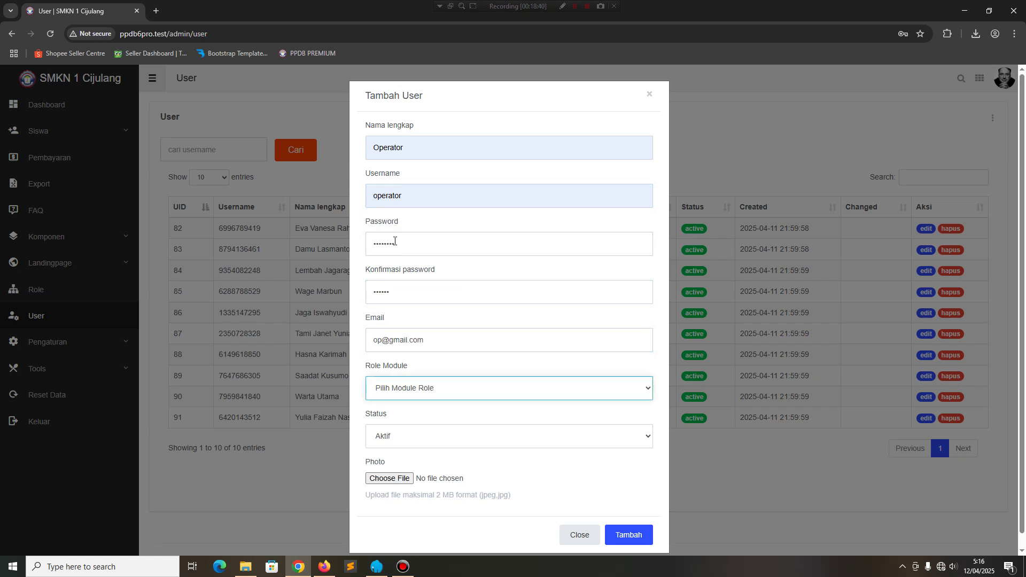
Give the user the operator role, keep status Aktif, and attach torvlad.jpg as profile photo.
{"action": "left_click", "coordinate": [439, 389]}
{"action": "left_click", "coordinate": [407, 431]}
{"action": "left_click", "coordinate": [395, 441]}
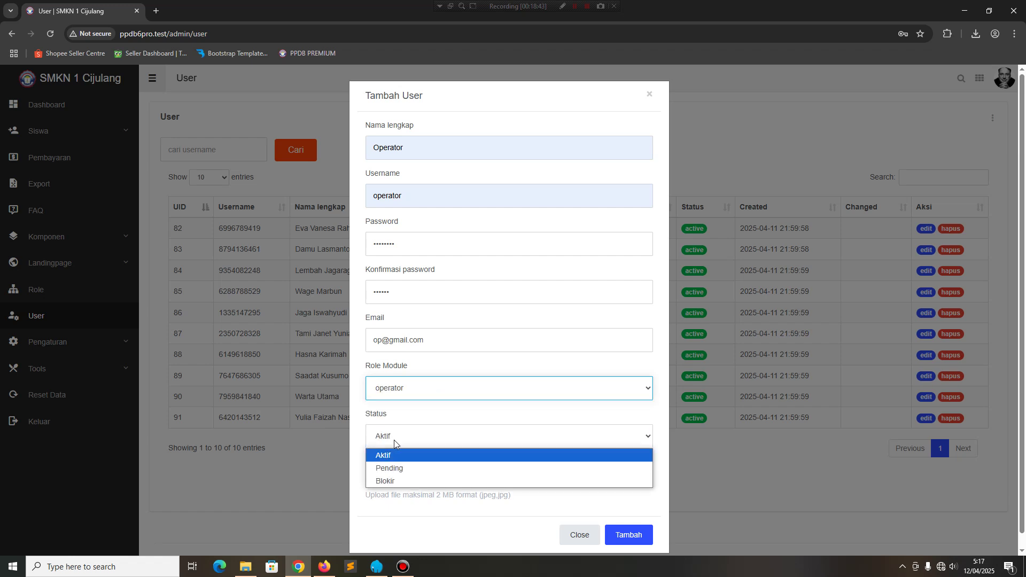
{"action": "left_click", "coordinate": [396, 444]}
{"action": "left_click", "coordinate": [405, 477]}
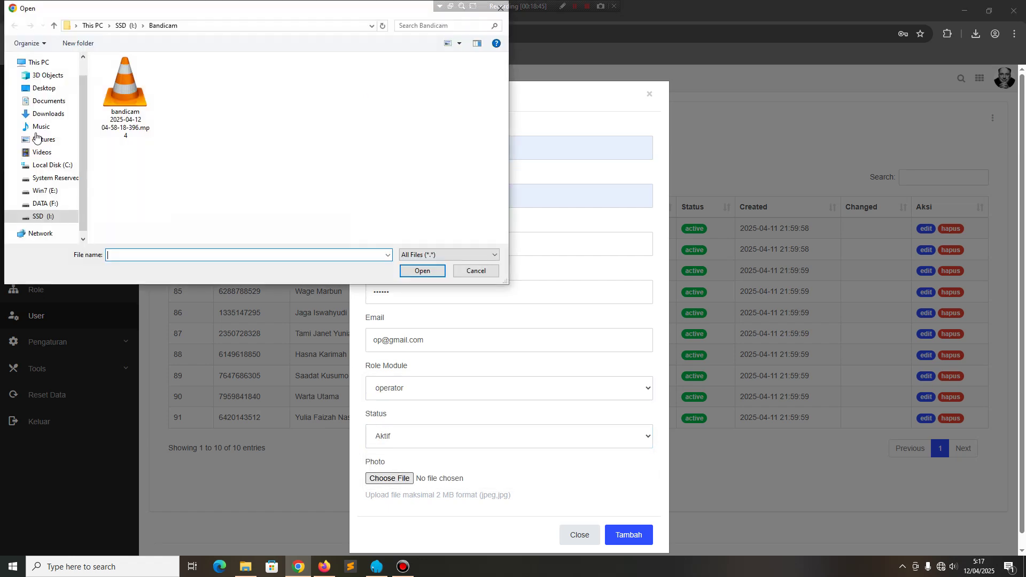
{"action": "left_click", "coordinate": [41, 141]}
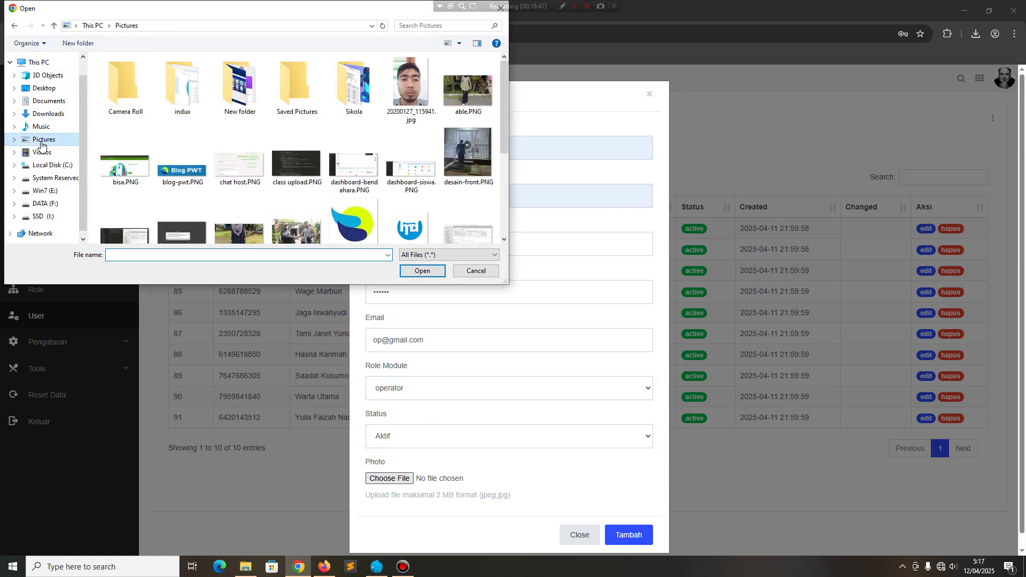
{"action": "left_click", "coordinate": [48, 114]}
{"action": "left_click", "coordinate": [239, 99]}
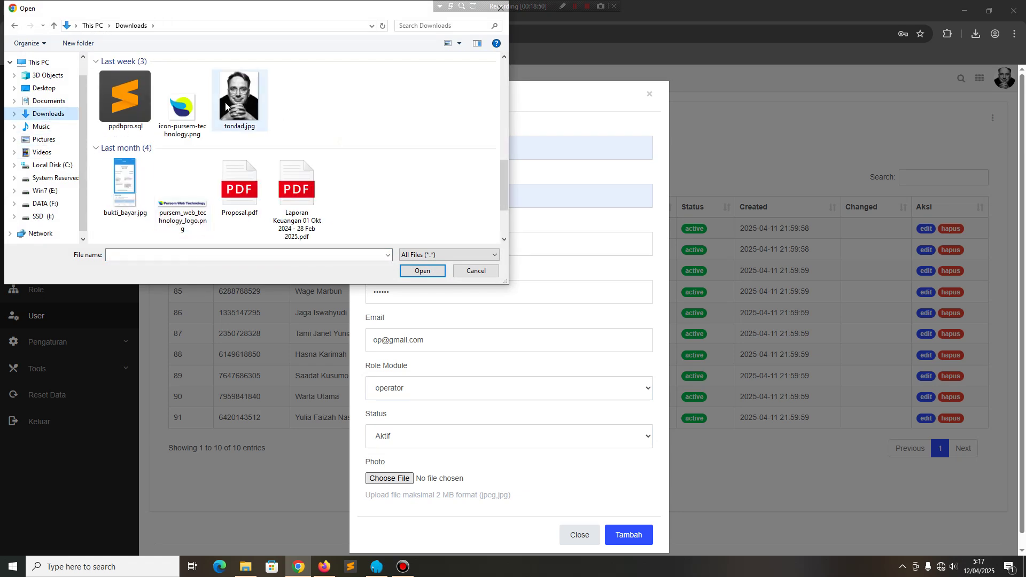
{"action": "left_click", "coordinate": [417, 272]}
Retype both password fields to fix the mismatch and save the Operator user.
{"action": "left_click", "coordinate": [643, 536]}
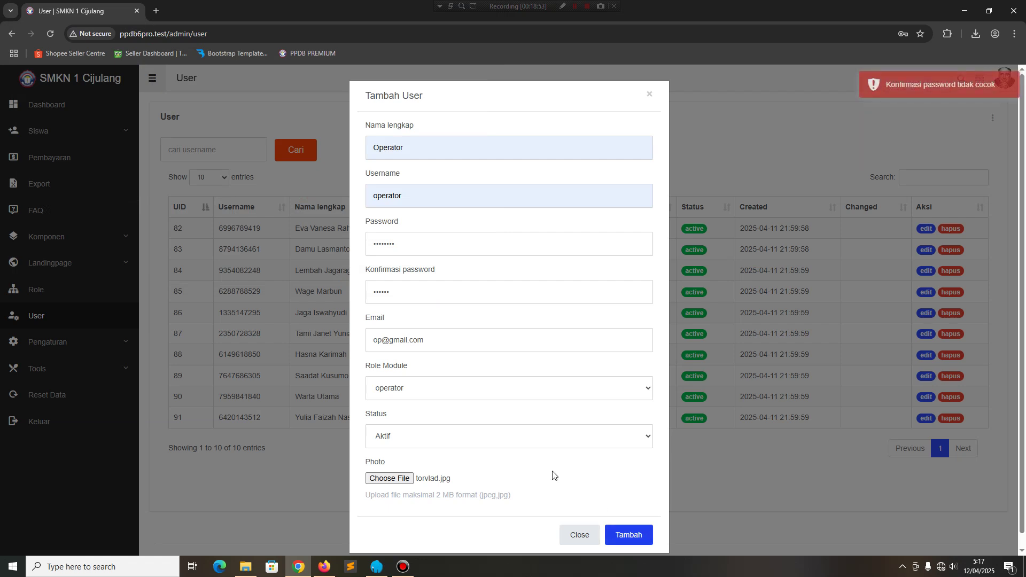
{"action": "double_click", "coordinate": [419, 293]}
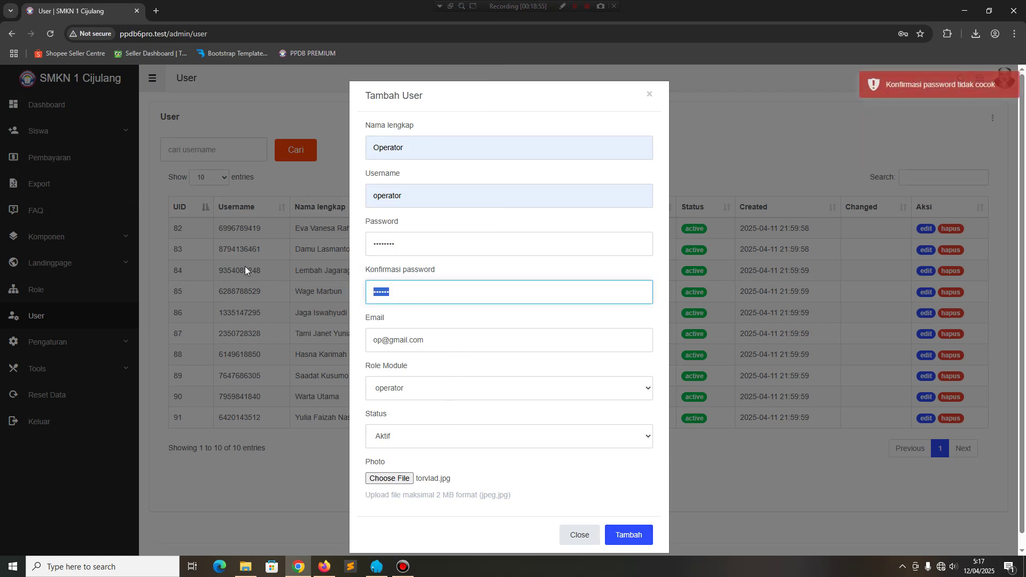
{"action": "type", "text": "operat"}
{"action": "double_click", "coordinate": [376, 242]}
{"action": "type", "text": "opera"}
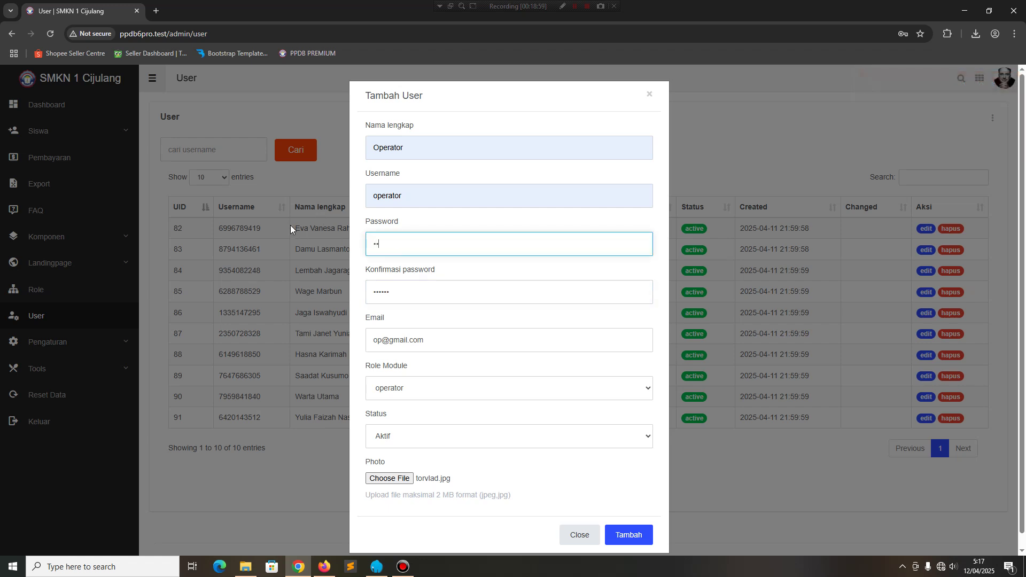
{"action": "type", "text": "t"}
{"action": "scroll", "coordinate": [493, 484], "scroll_direction": "down", "scroll_amount": 1}
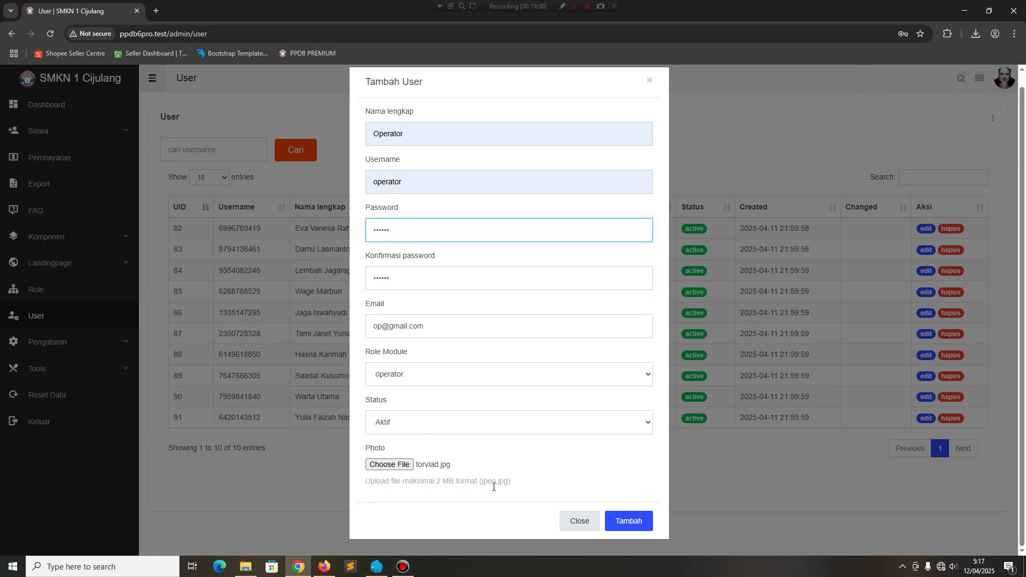
{"action": "left_click", "coordinate": [628, 523]}
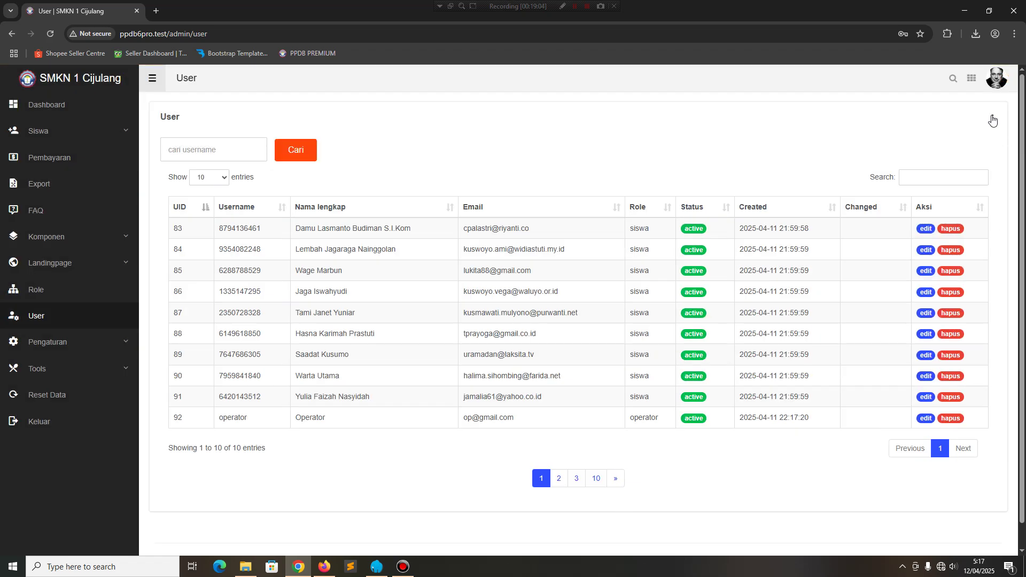
Start another new user with full name Bendahara and username bendahara.
{"action": "left_click", "coordinate": [992, 118]}
{"action": "left_click", "coordinate": [904, 128]}
{"action": "left_click", "coordinate": [410, 147]}
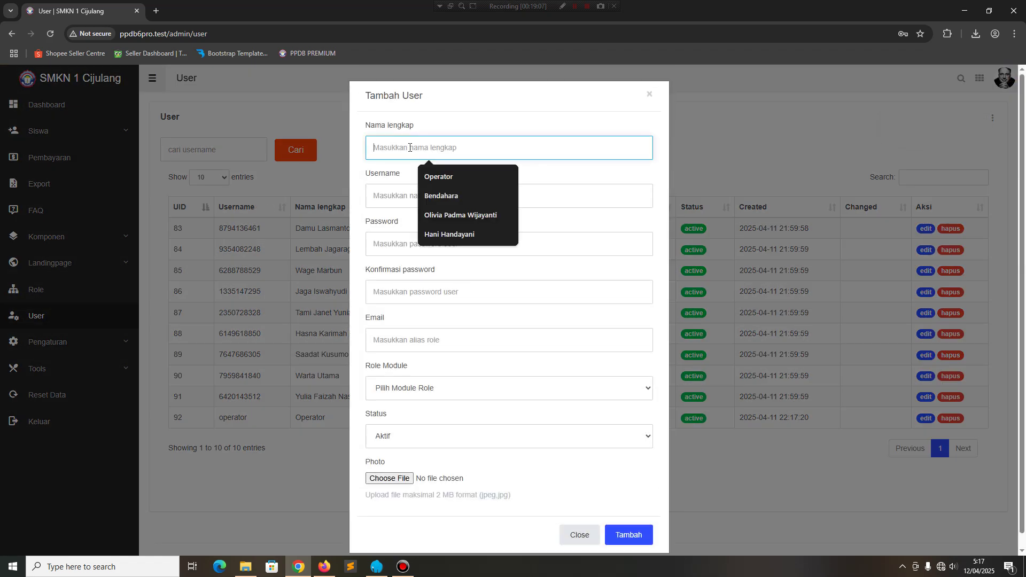
{"action": "type", "text": "Bendahara"}
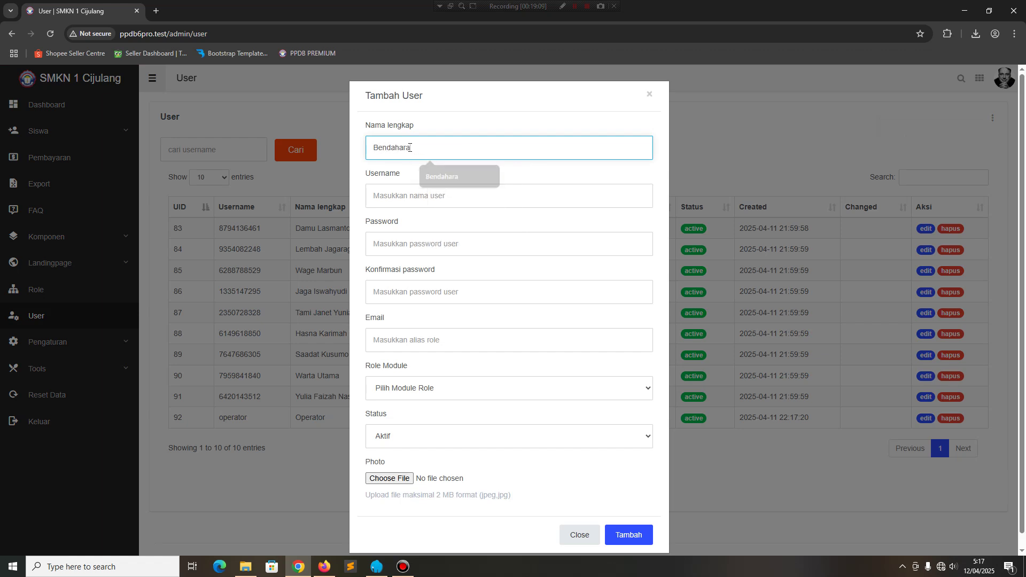
{"action": "key", "text": "Tab"}
{"action": "type", "text": "bendaghara"}
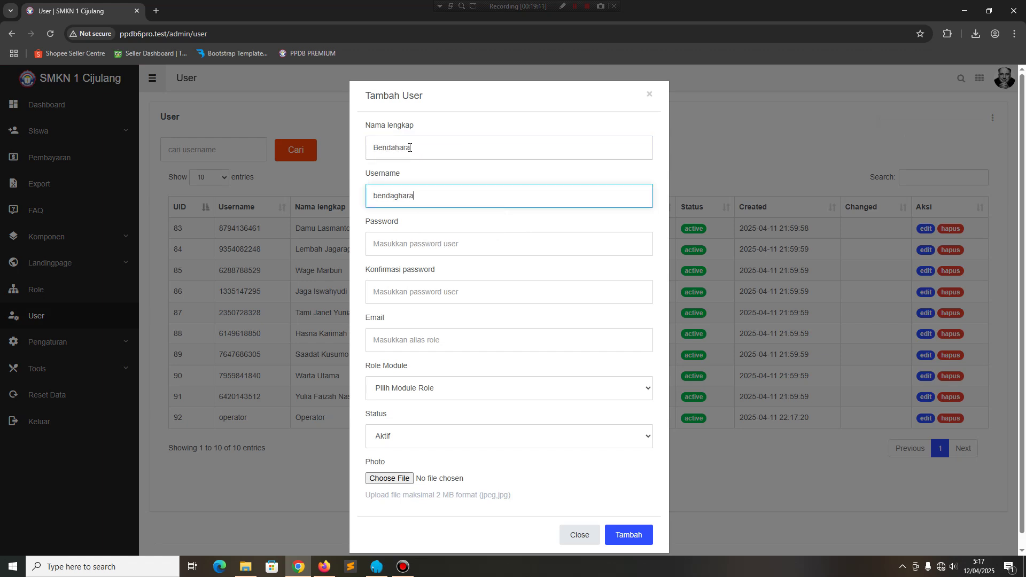
{"action": "key", "text": "BackSpace"}
{"action": "key", "text": "BackSpace"}
{"action": "key", "text": "BackSpace"}
{"action": "key", "text": "BackSpace"}
{"action": "key", "text": "BackSpace"}
{"action": "type", "text": "h"}
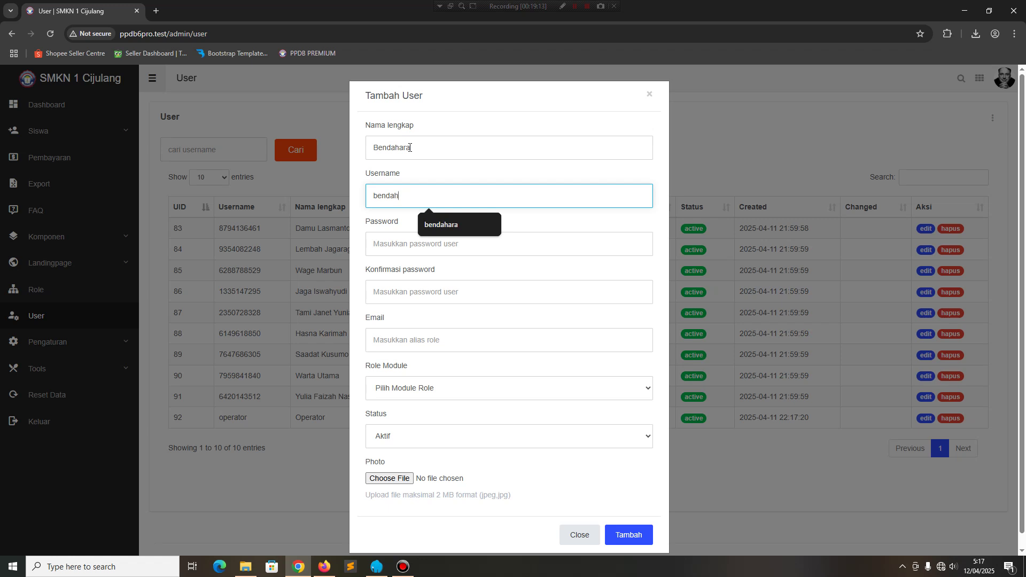
{"action": "type", "text": "ara"}
{"action": "key", "text": "Tab"}
Fill in the Bendahara user's password, its confirmation and the e-mail address.
{"action": "type", "text": "123"}
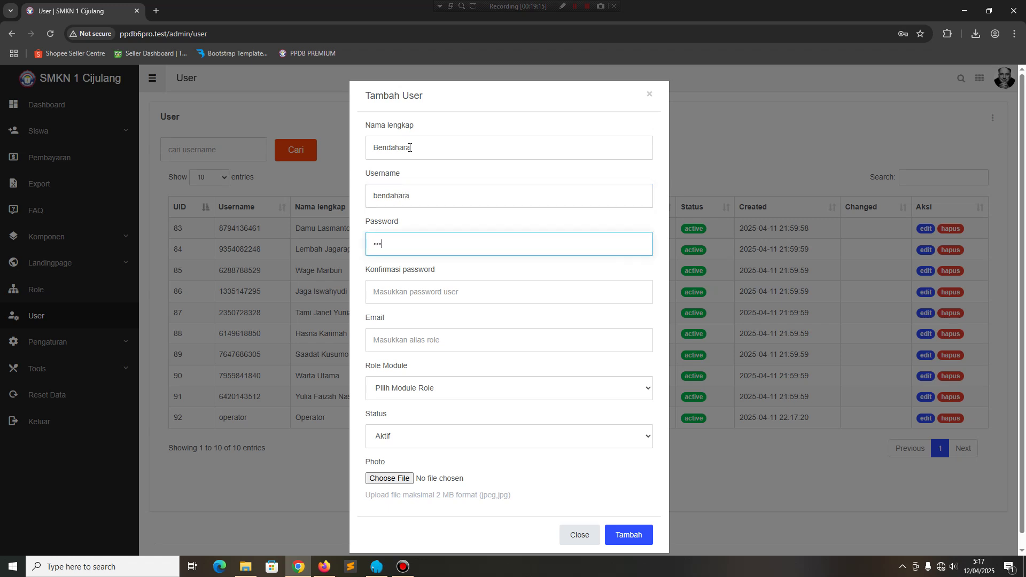
{"action": "type", "text": "456"}
{"action": "key", "text": "Tab"}
{"action": "type", "text": "1"}
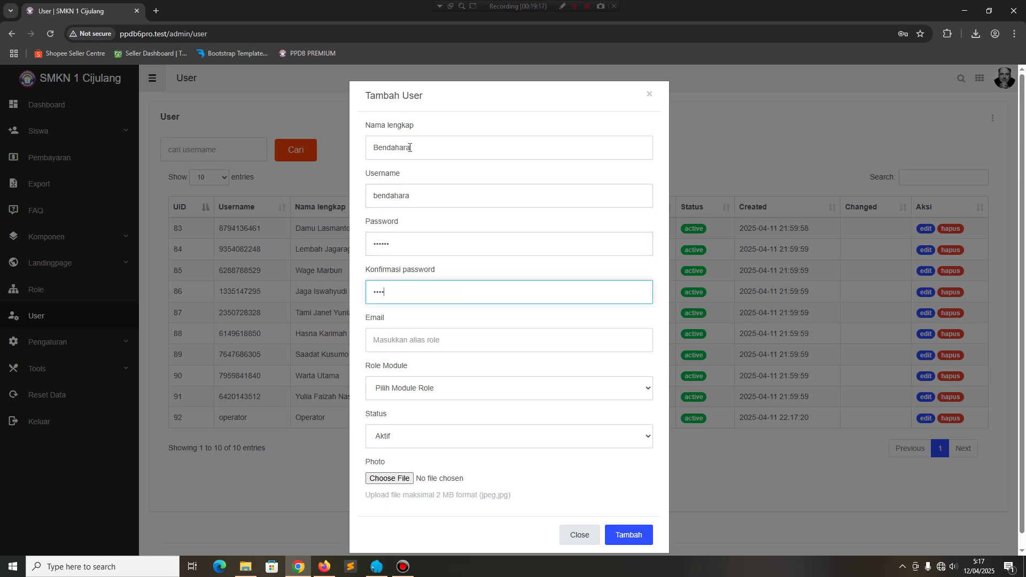
{"action": "key", "text": "Tab"}
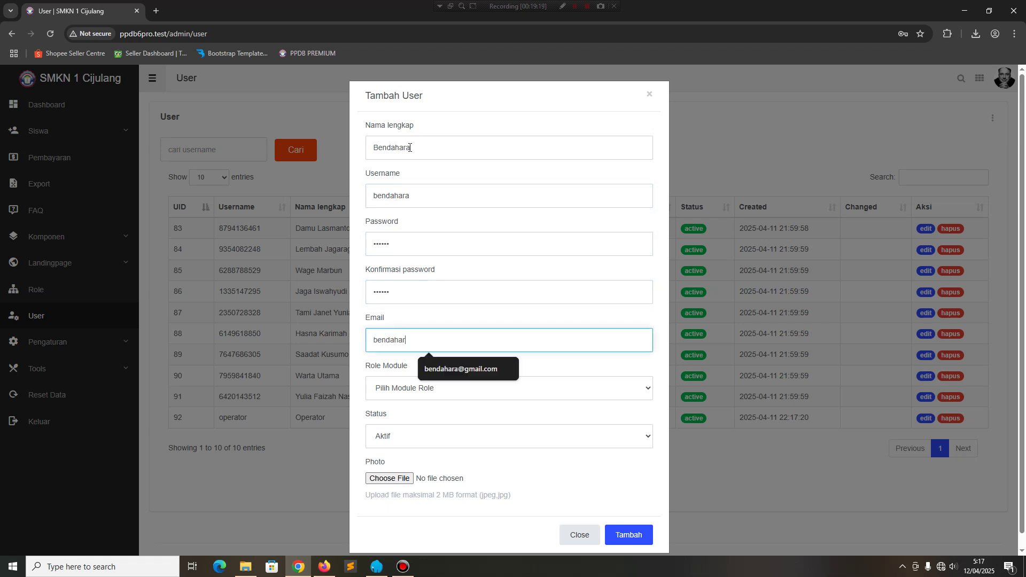
{"action": "key", "text": "Tab"}
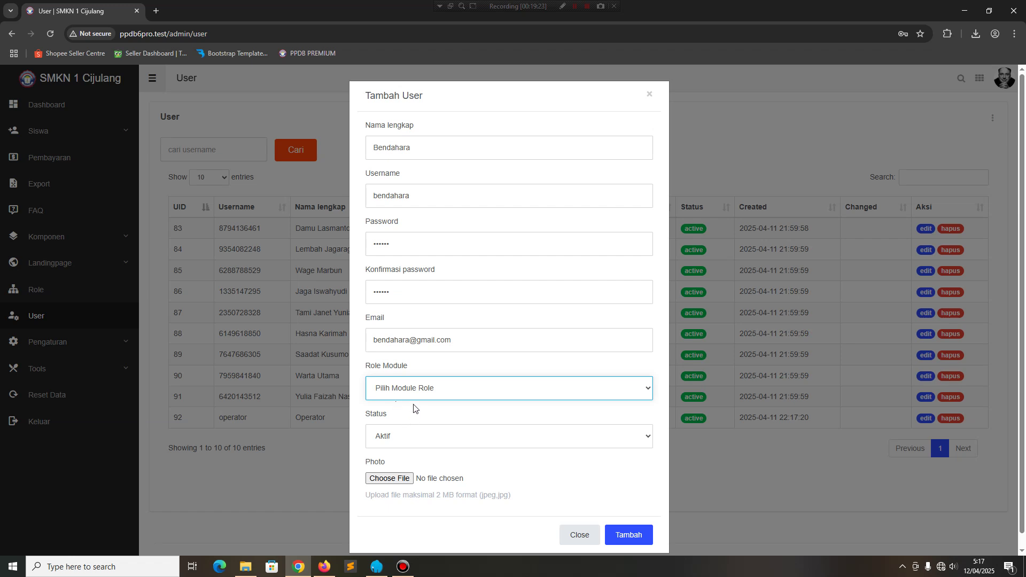
Assign the bendahara role, attach testimonials-2.jpg as profile photo, and save the user.
{"action": "left_click", "coordinate": [421, 386]}
{"action": "left_click", "coordinate": [395, 444]}
{"action": "left_click", "coordinate": [390, 479]}
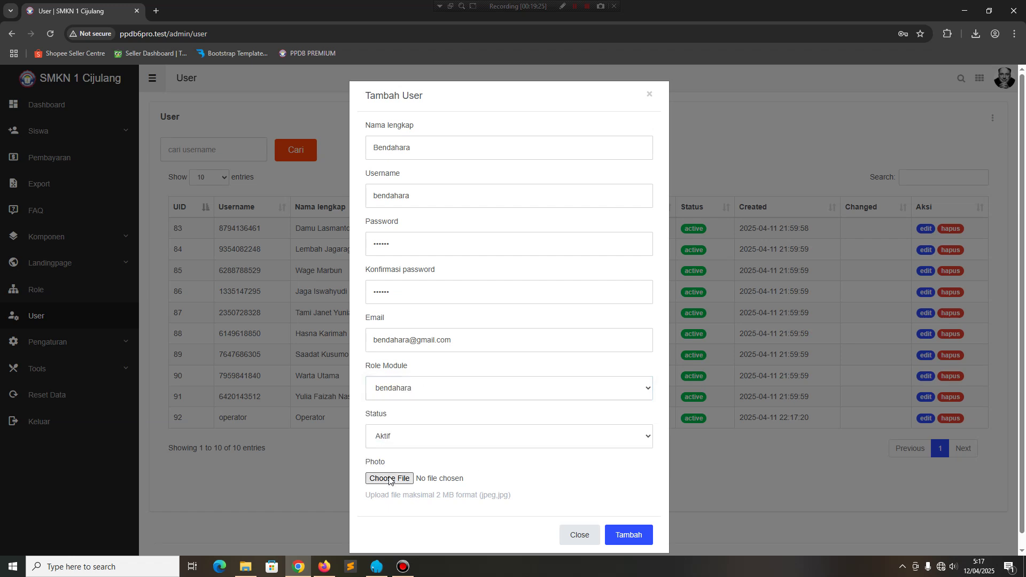
{"action": "scroll", "coordinate": [164, 210], "scroll_direction": "down", "scroll_amount": 5}
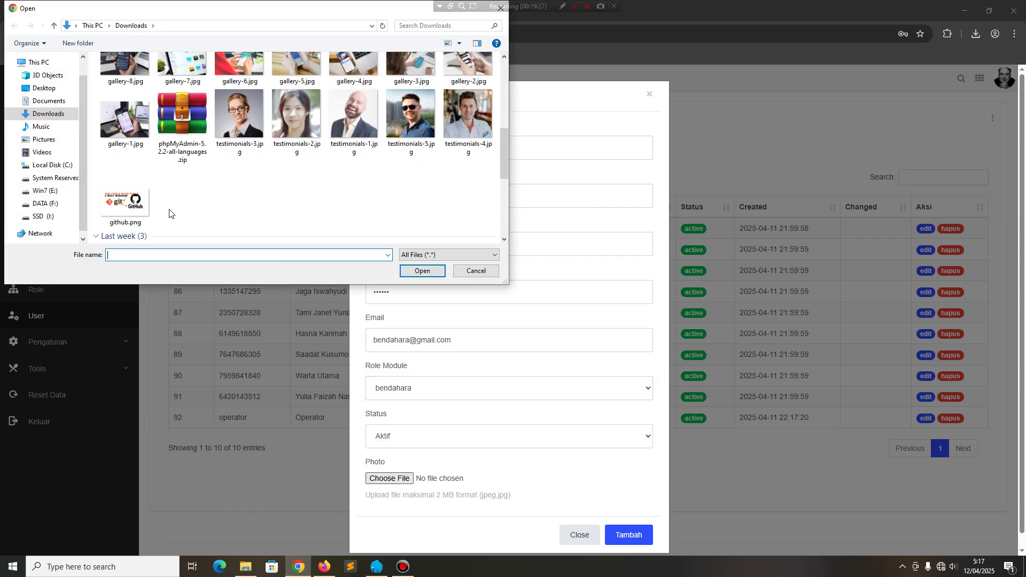
{"action": "left_click", "coordinate": [289, 123]}
{"action": "left_click", "coordinate": [422, 271]}
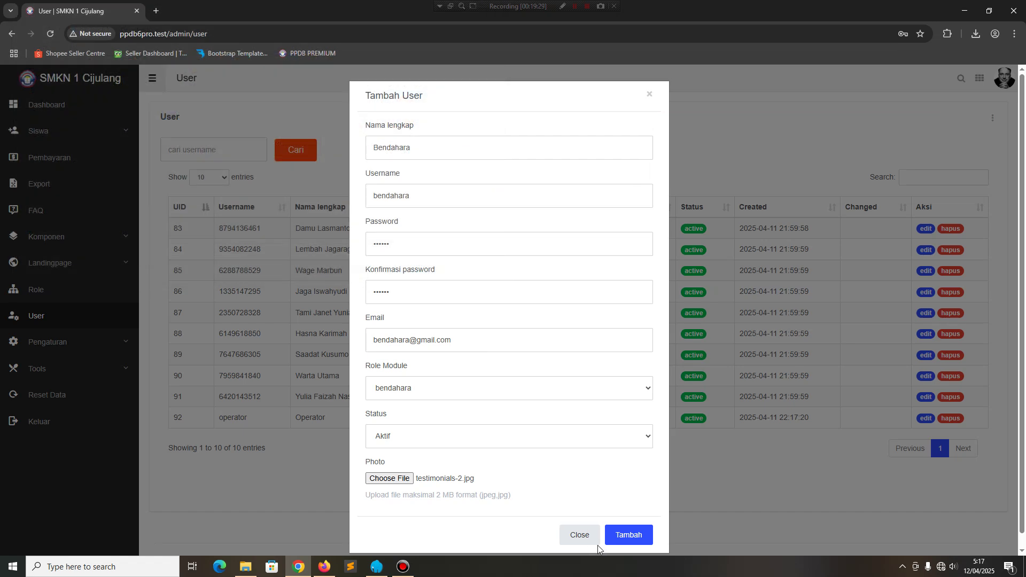
{"action": "left_click", "coordinate": [620, 537]}
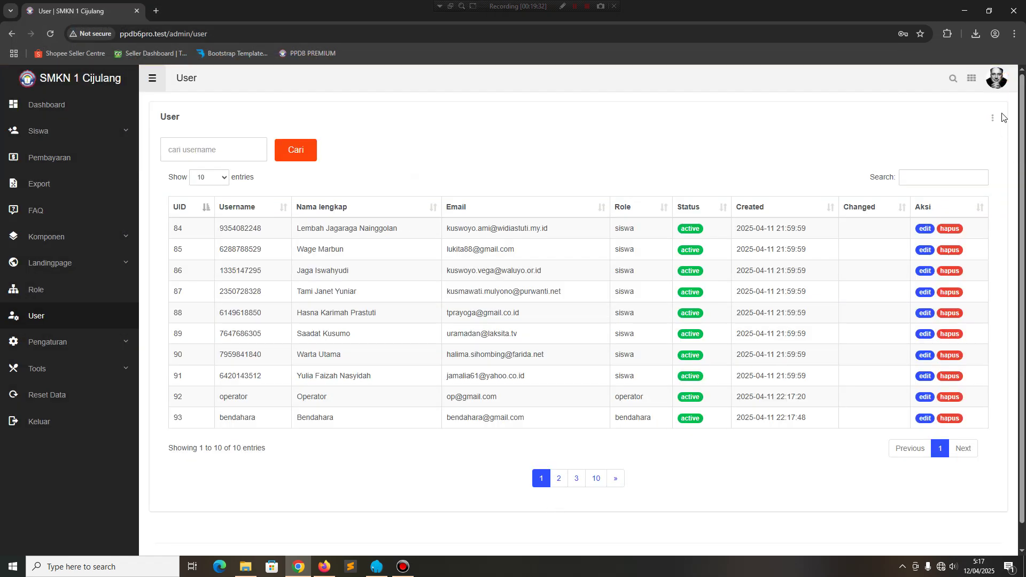
{"action": "left_click", "coordinate": [998, 85]}
Log out and sign back in with the saved operator username and its password.
{"action": "left_click", "coordinate": [962, 125]}
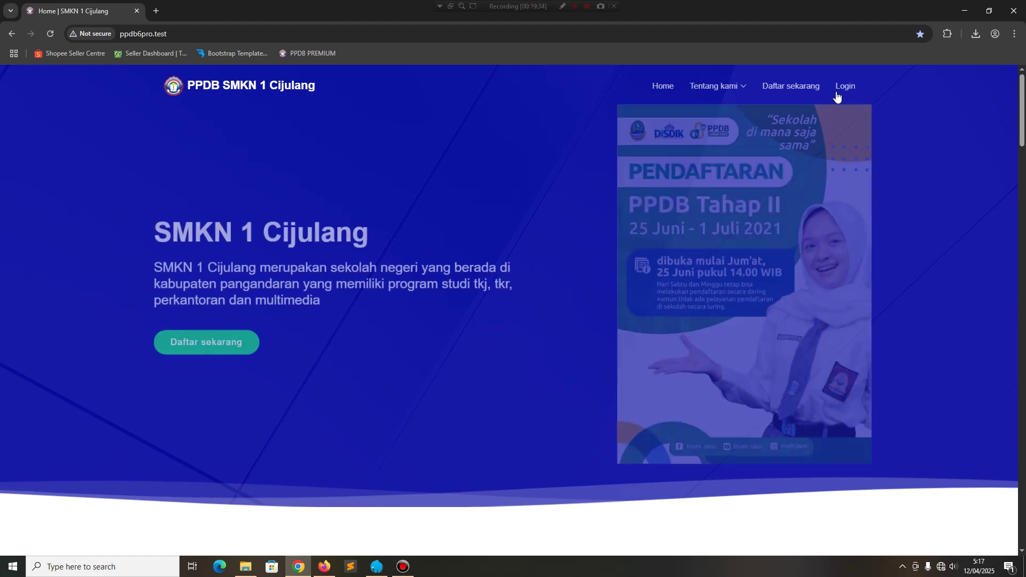
{"action": "left_click", "coordinate": [845, 86]}
{"action": "left_click", "coordinate": [550, 231]}
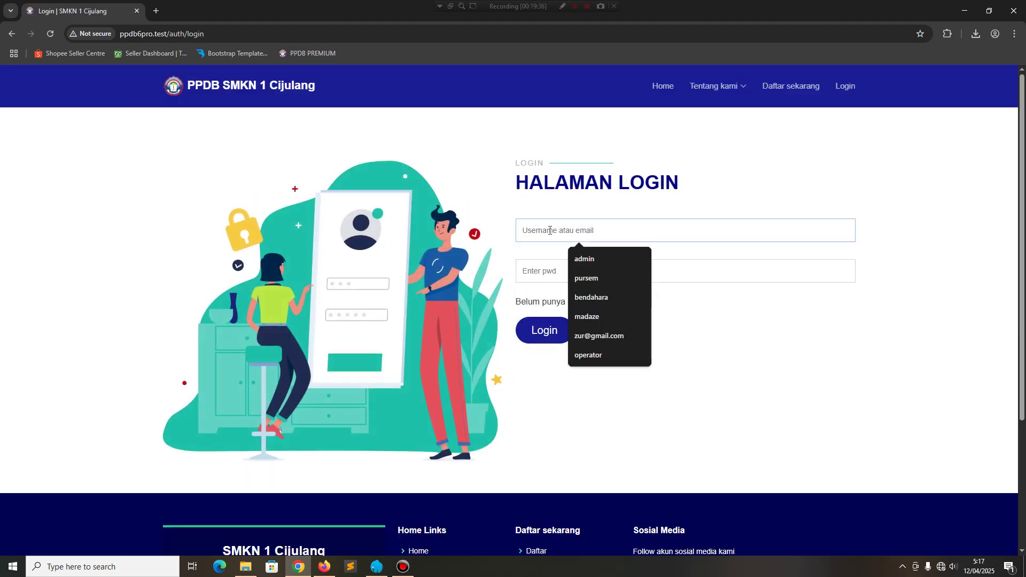
{"action": "left_click", "coordinate": [588, 355]}
{"action": "left_click", "coordinate": [554, 270]}
{"action": "type", "text": "ope"}
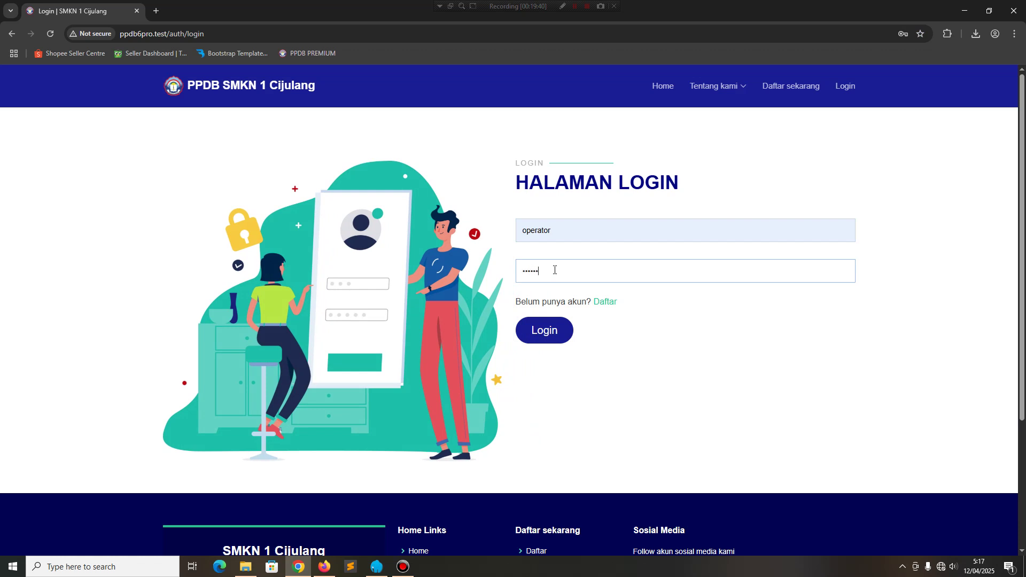
{"action": "type", "text": "rat"}
{"action": "key", "text": "Return"}
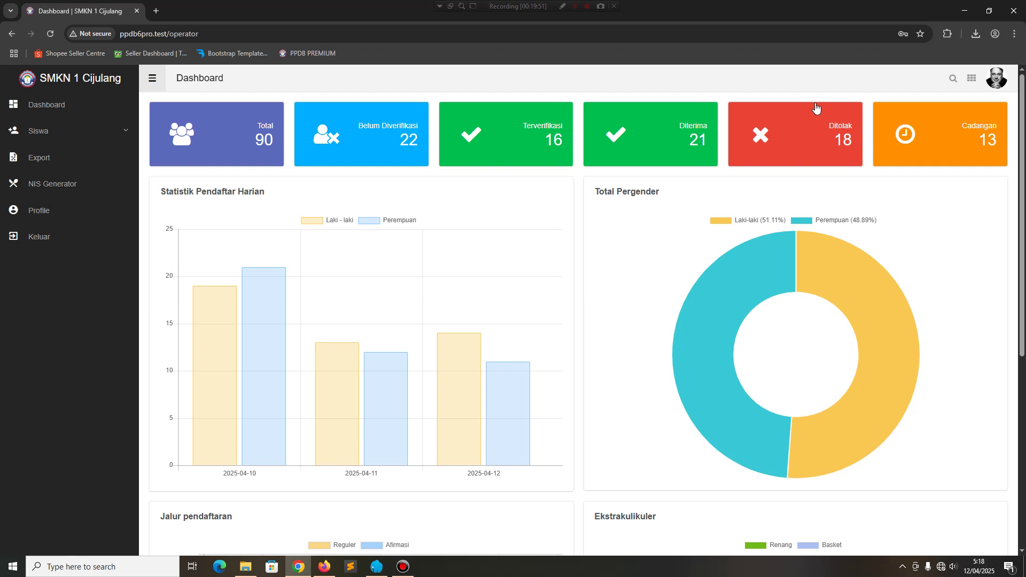
Browse the operator's Semua, Belum Diverifikasi, Export, NIS Generator and Profile pages.
{"action": "left_click", "coordinate": [16, 136]}
{"action": "left_click", "coordinate": [42, 156]}
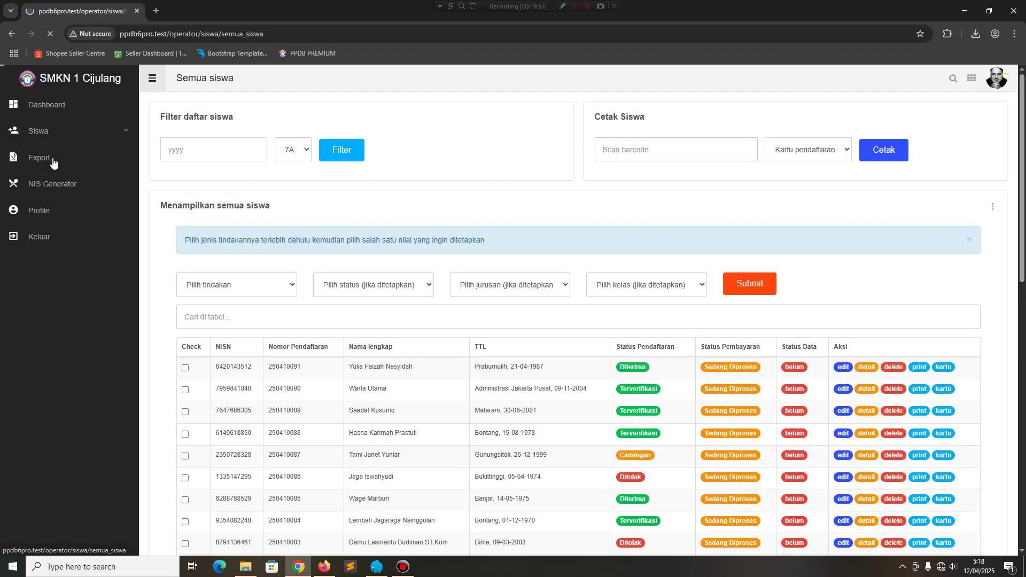
{"action": "left_click", "coordinate": [50, 176]}
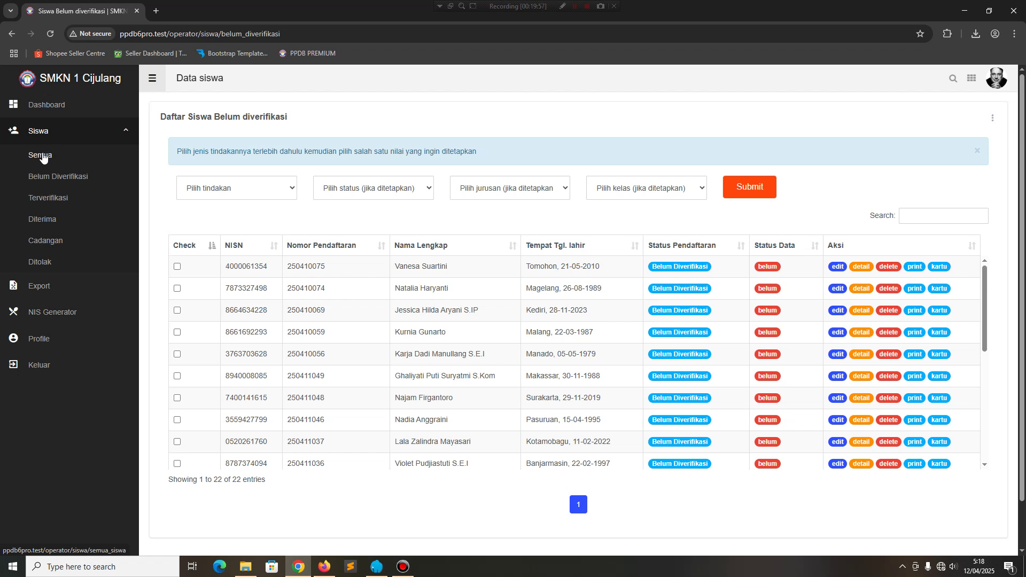
{"action": "left_click", "coordinate": [40, 155]}
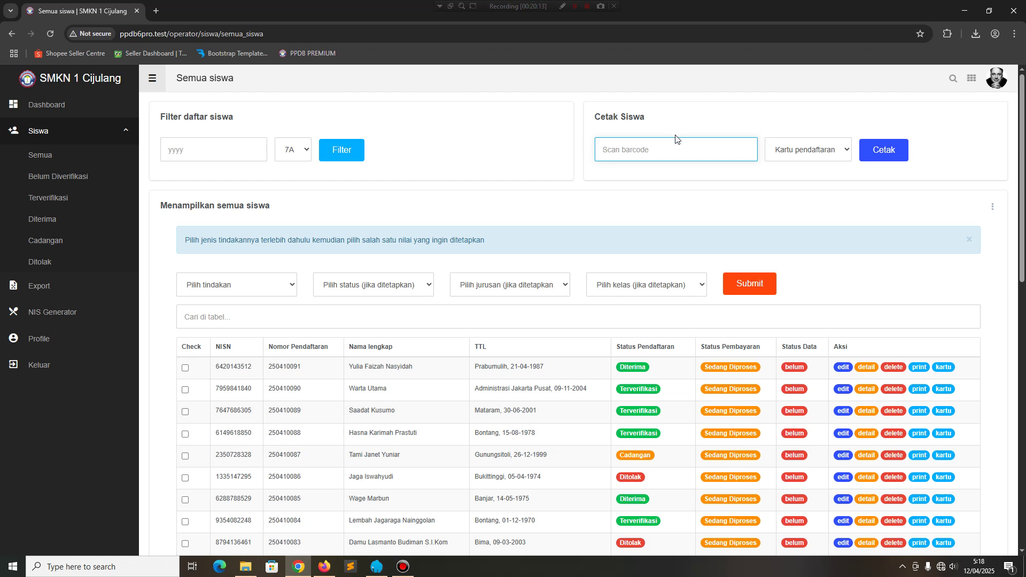
{"action": "left_click", "coordinate": [57, 133]}
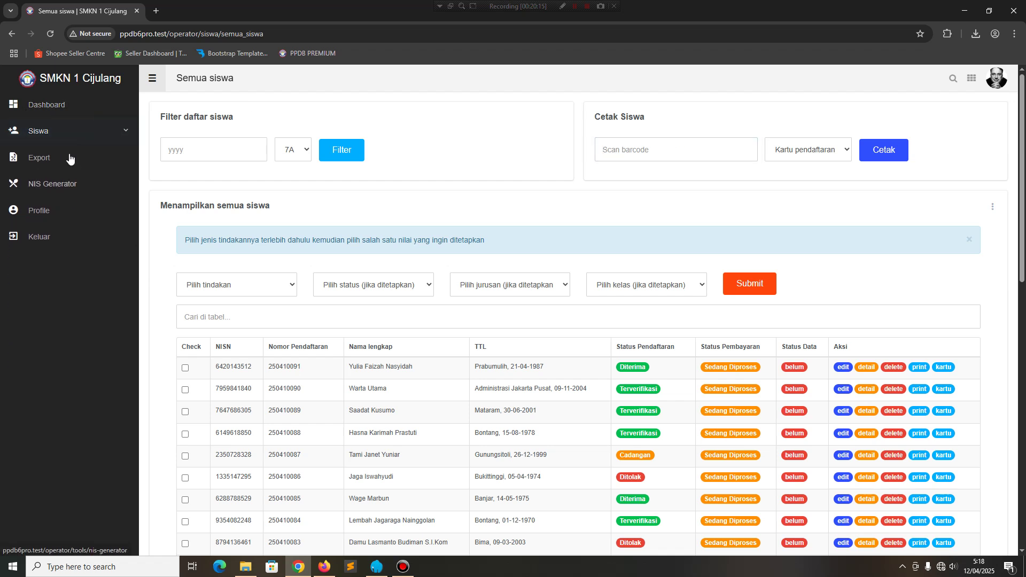
{"action": "left_click", "coordinate": [43, 158]}
{"action": "left_click", "coordinate": [85, 185]}
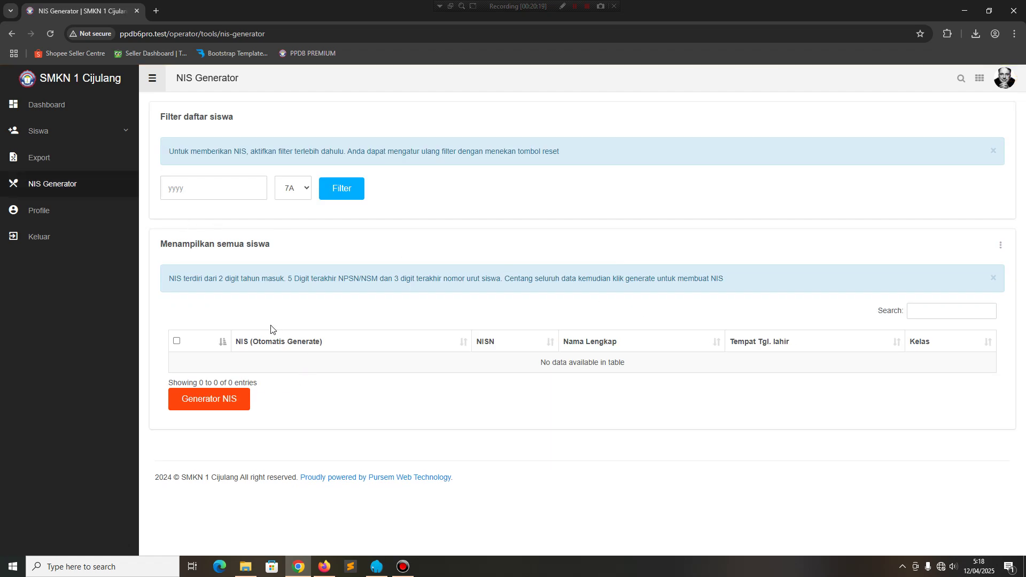
{"action": "left_click", "coordinate": [63, 214]}
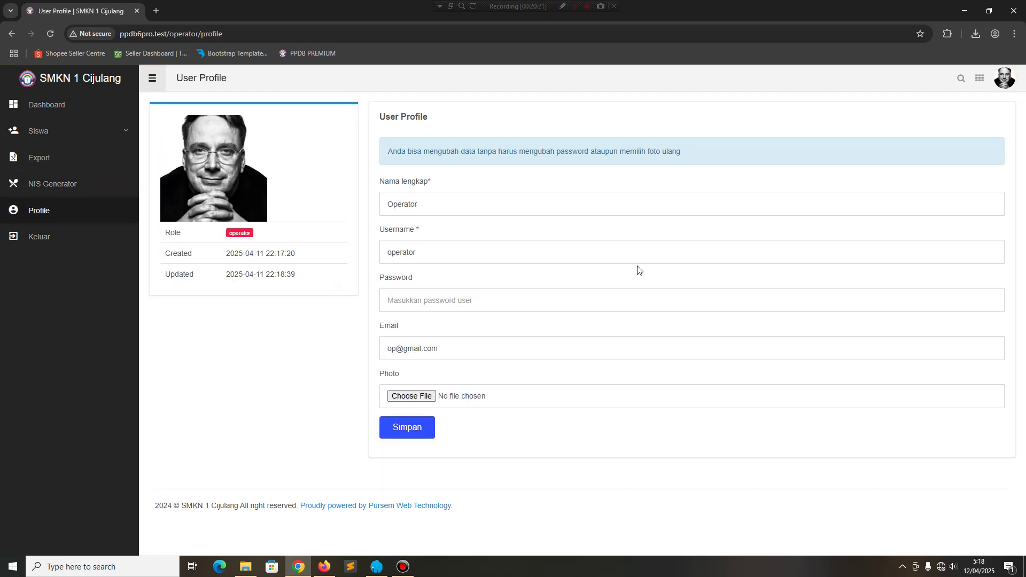
From the dashboard, open the Semua siswa list, preview the Tambah student form, and return.
{"action": "left_click", "coordinate": [74, 112]}
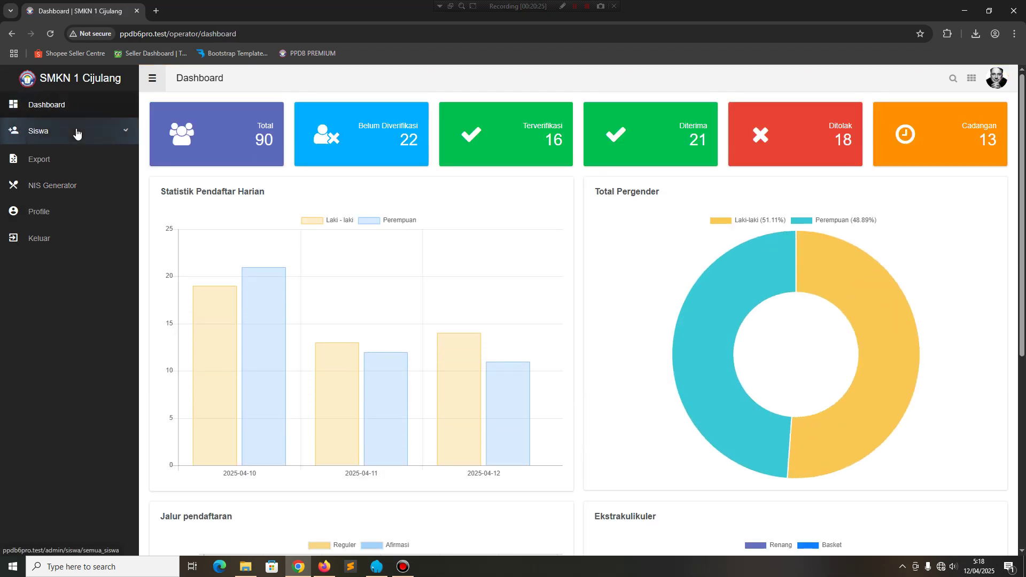
{"action": "left_click", "coordinate": [75, 133]}
{"action": "left_click", "coordinate": [76, 160]}
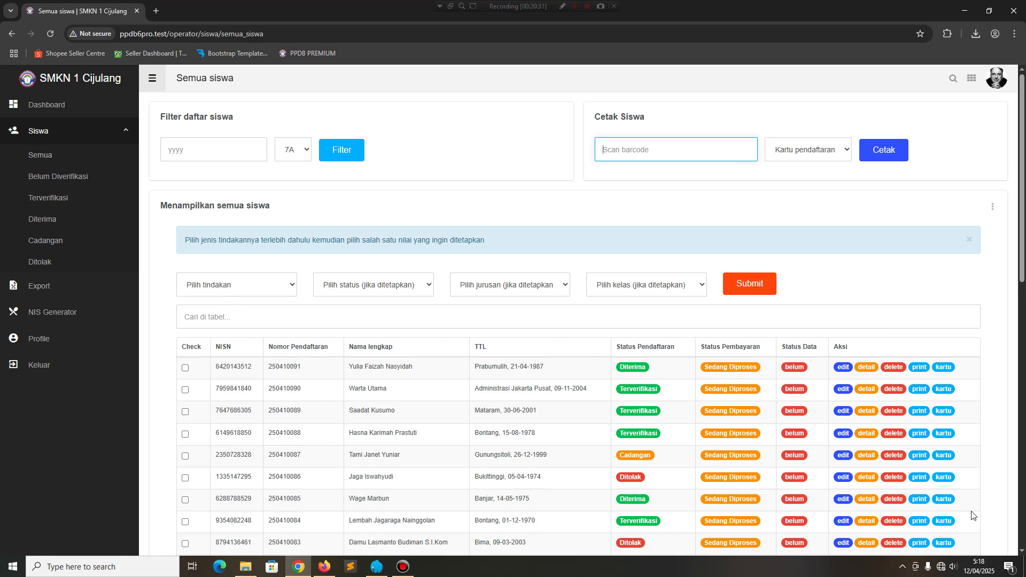
{"action": "scroll", "coordinate": [210, 394], "scroll_direction": "down", "scroll_amount": 11}
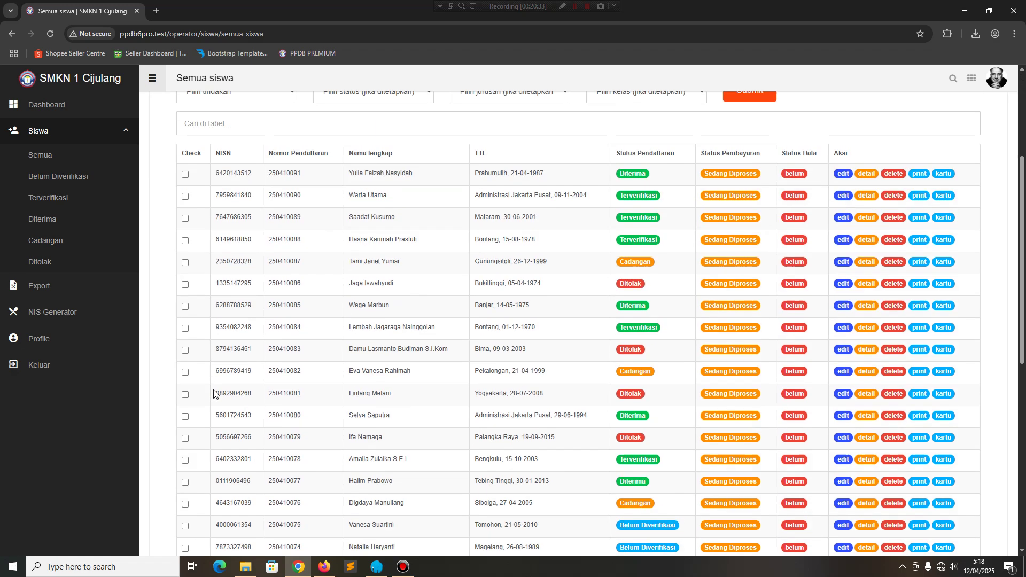
{"action": "scroll", "coordinate": [216, 396], "scroll_direction": "up", "scroll_amount": 10}
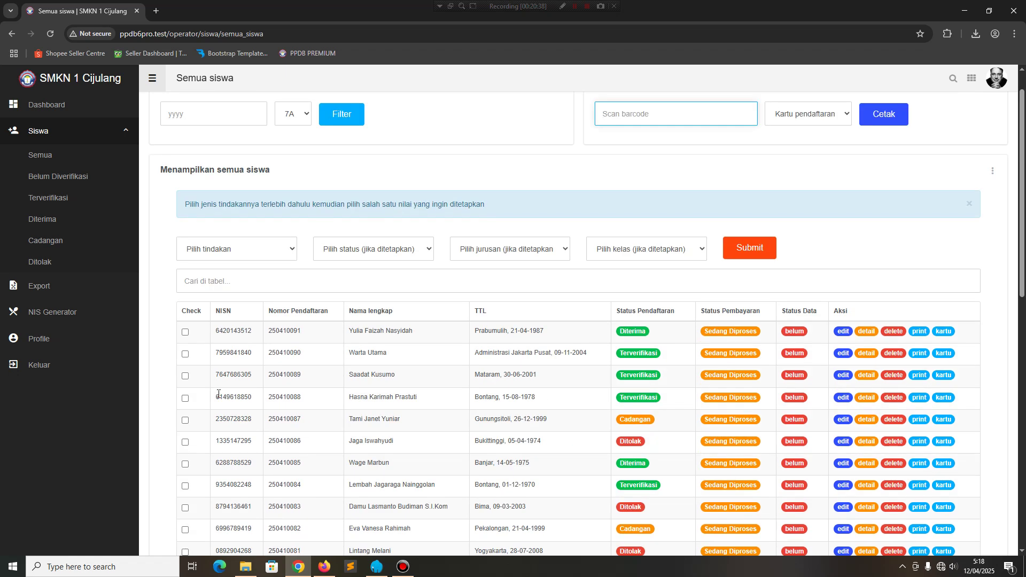
{"action": "left_click", "coordinate": [993, 172]}
{"action": "left_click", "coordinate": [965, 186]}
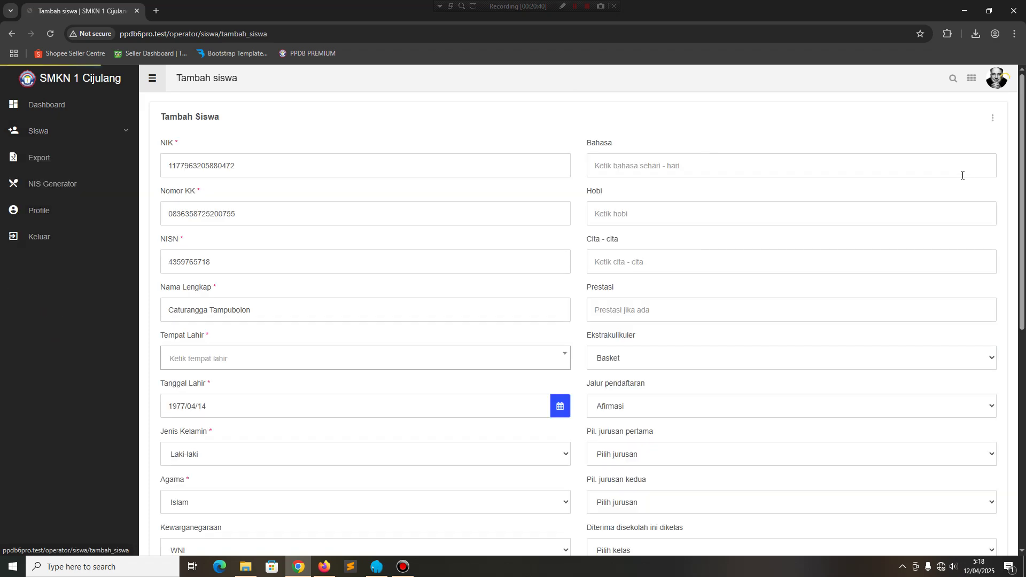
{"action": "left_click", "coordinate": [11, 34]}
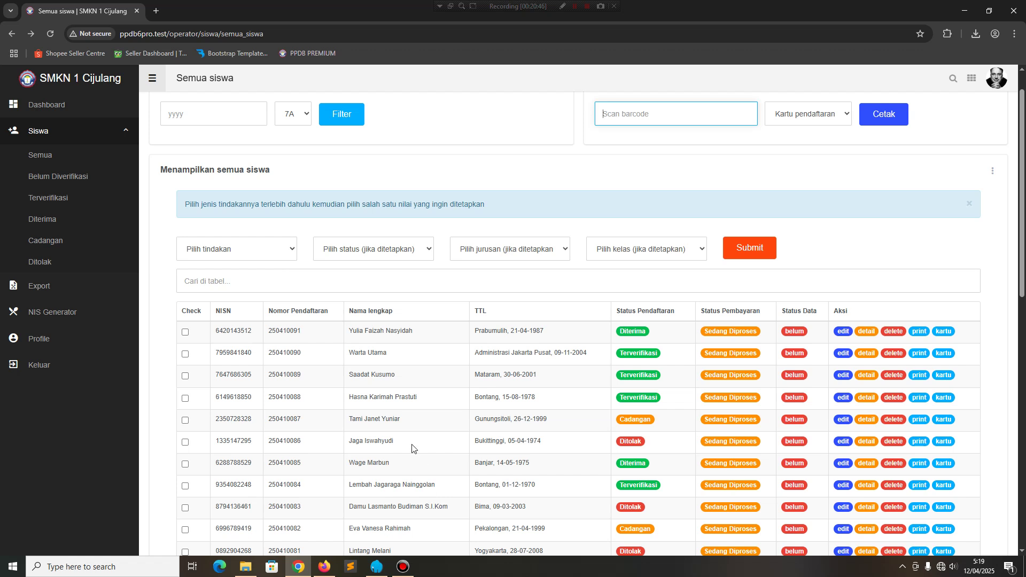
Log out of the operator account and go to the login page.
{"action": "left_click", "coordinate": [997, 79]}
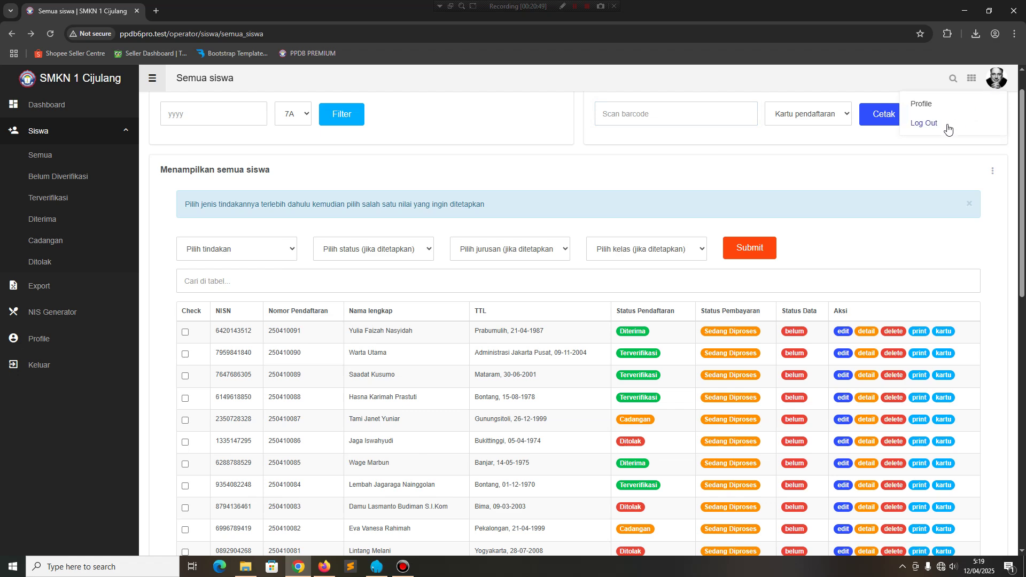
{"action": "left_click", "coordinate": [906, 139]}
{"action": "left_click", "coordinate": [843, 87]}
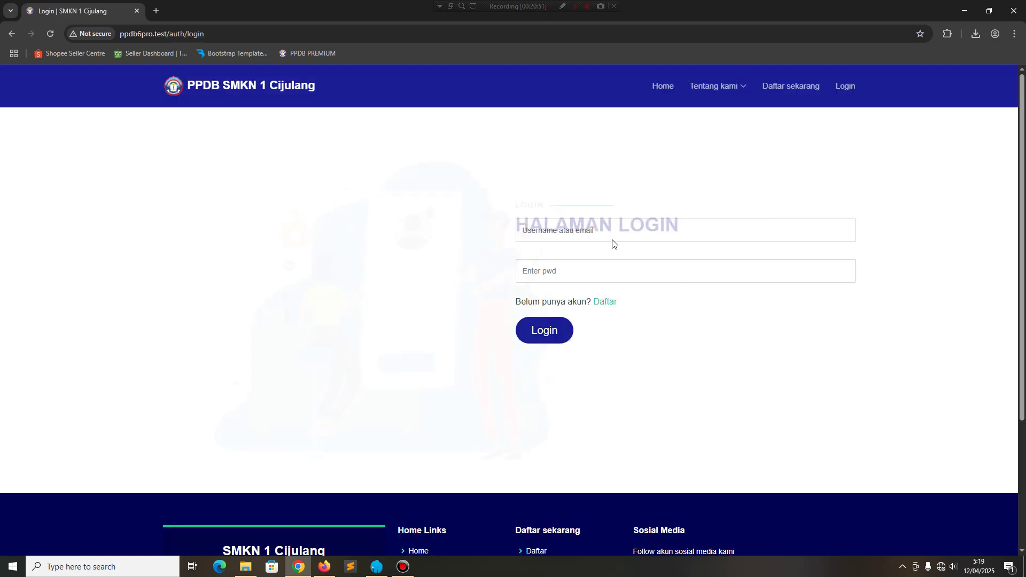
{"action": "left_click", "coordinate": [601, 231]}
Enter the bendahara username and its password in the login form.
{"action": "type", "text": "Bend"}
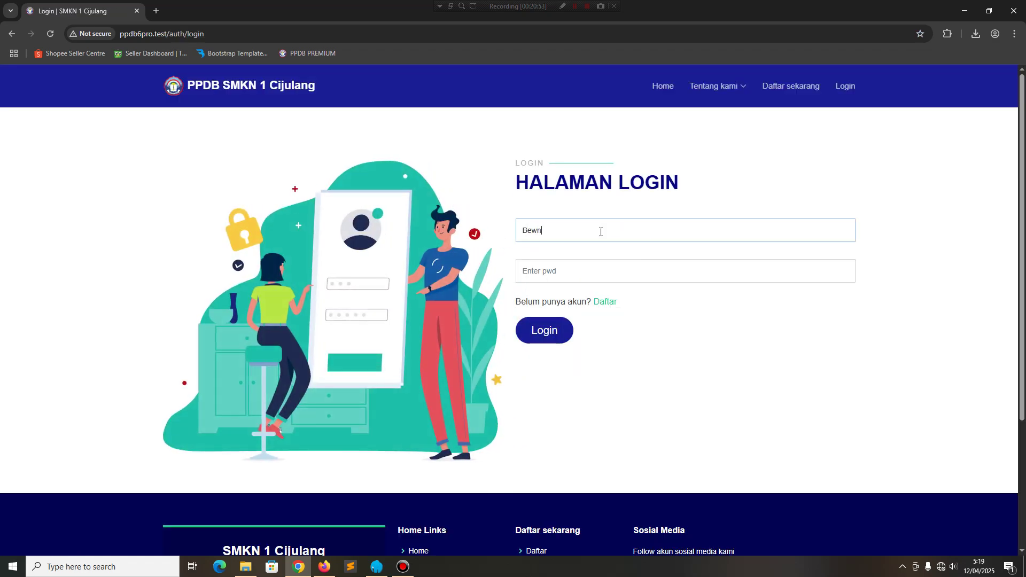
{"action": "key", "text": "BackSpace"}
{"action": "key", "text": "BackSpace"}
{"action": "type", "text": "ndahar"}
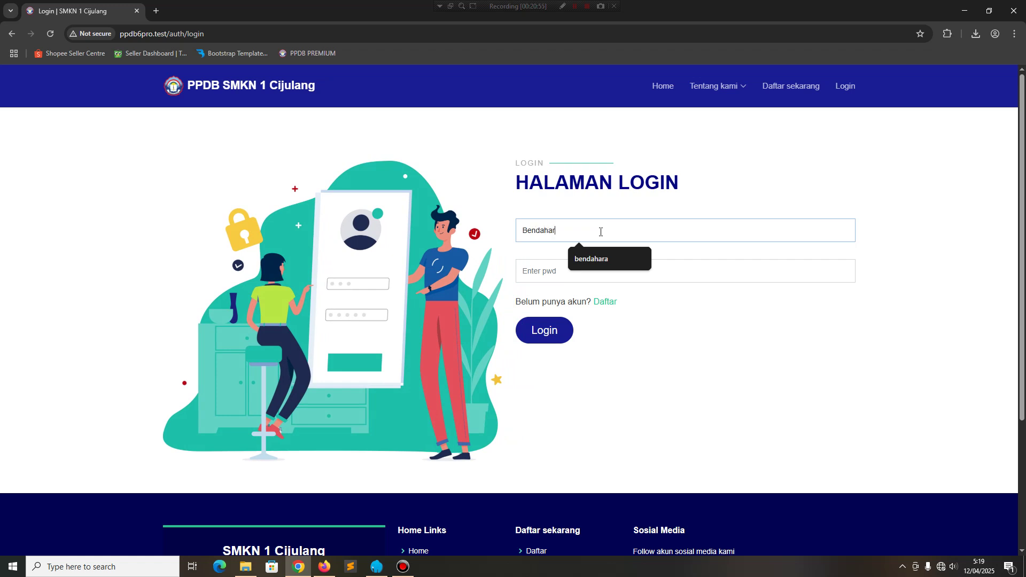
{"action": "type", "text": "a"}
{"action": "key", "text": "Tab"}
{"action": "type", "text": "•"}
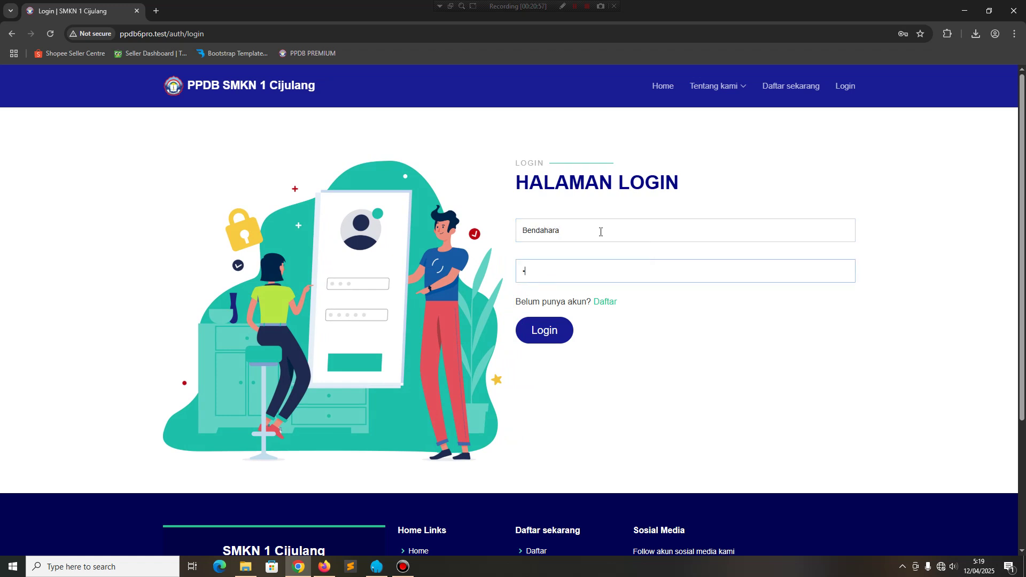
{"action": "left_click", "coordinate": [529, 229]}
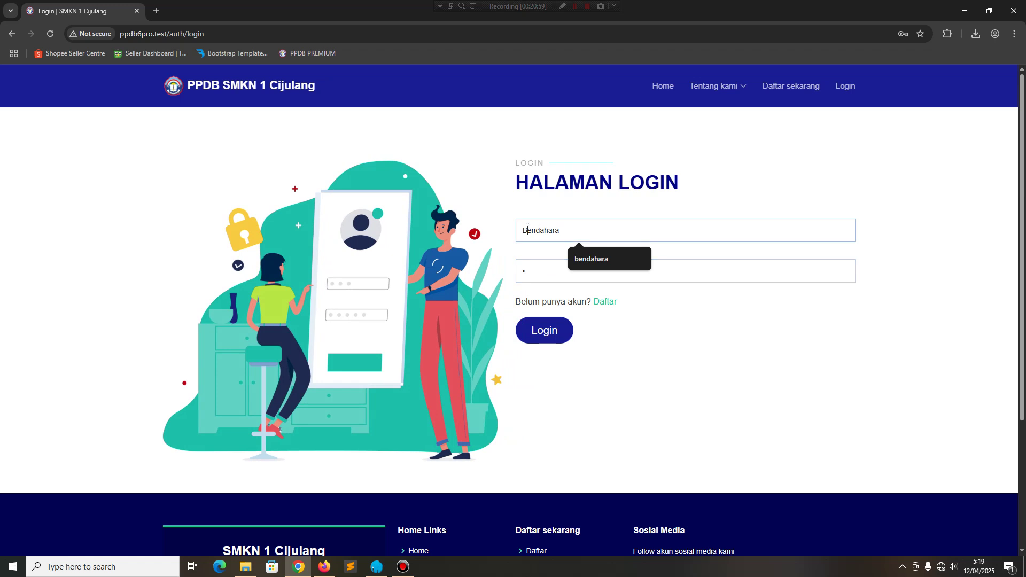
{"action": "key", "text": "Down"}
{"action": "key", "text": "Return"}
{"action": "key", "text": "Tab"}
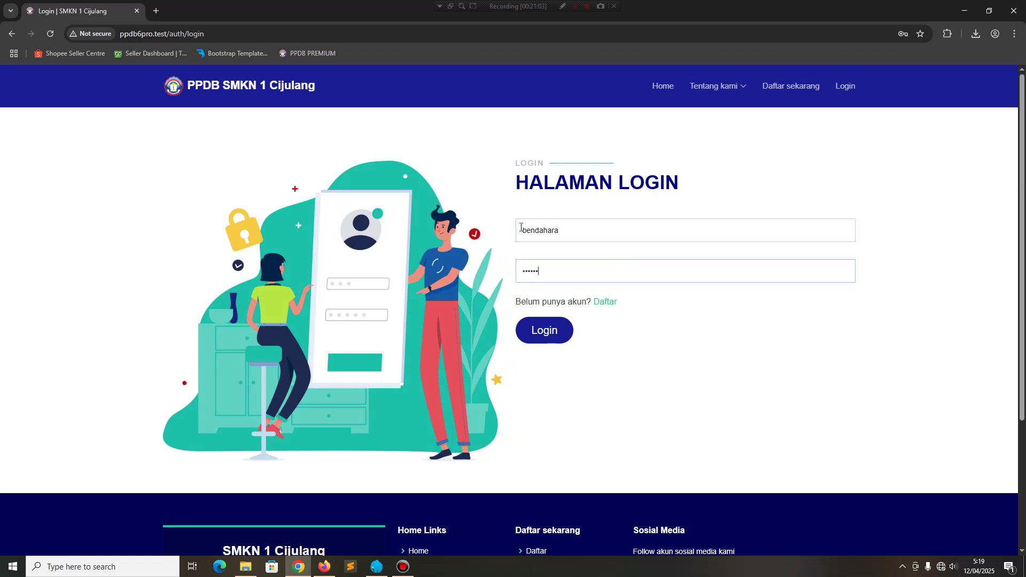
Log in as bendahara and look at the dashboard, student list and a student's payment form.
{"action": "left_click", "coordinate": [544, 328]}
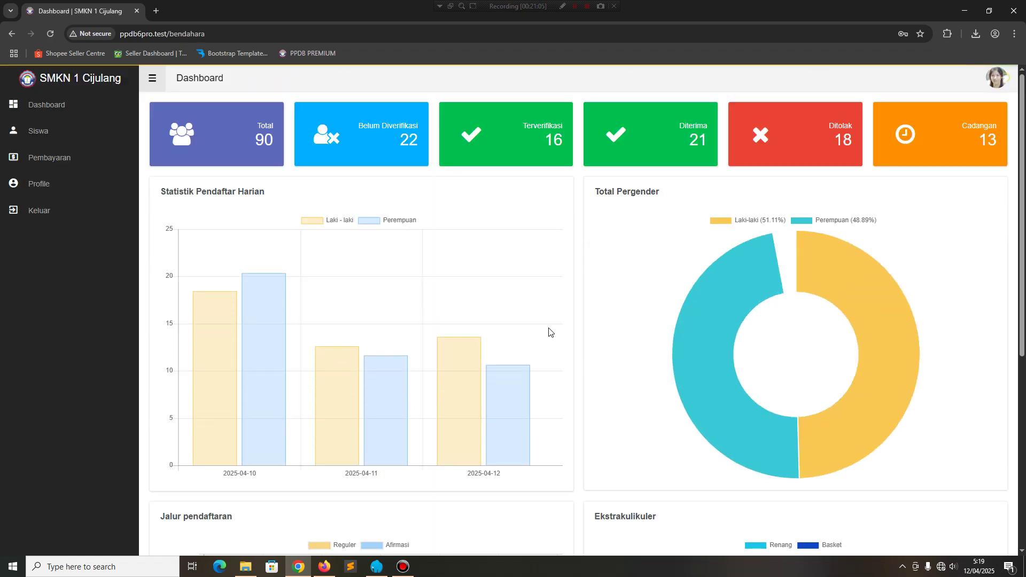
{"action": "left_click", "coordinate": [54, 106]}
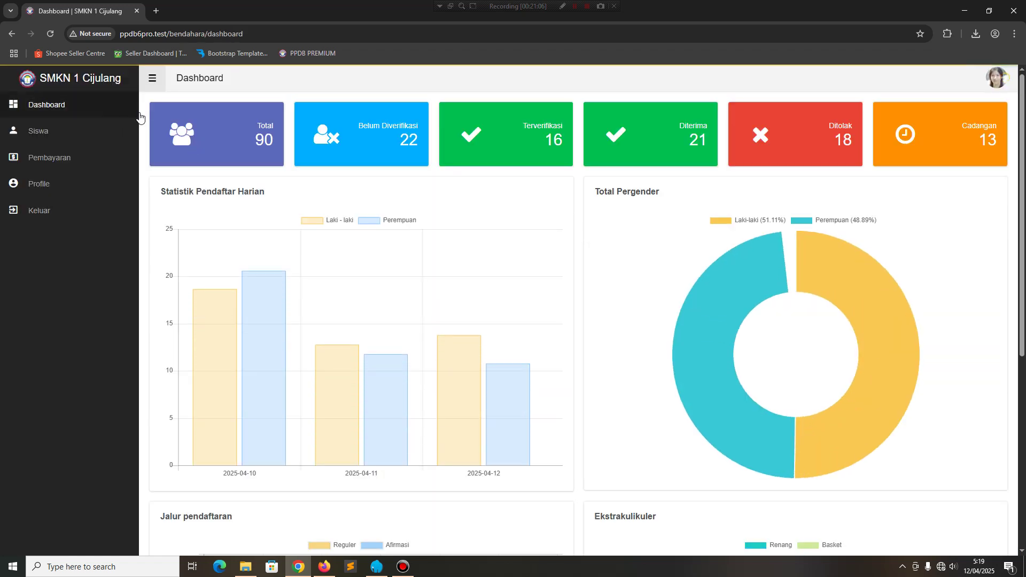
{"action": "left_click", "coordinate": [62, 132]}
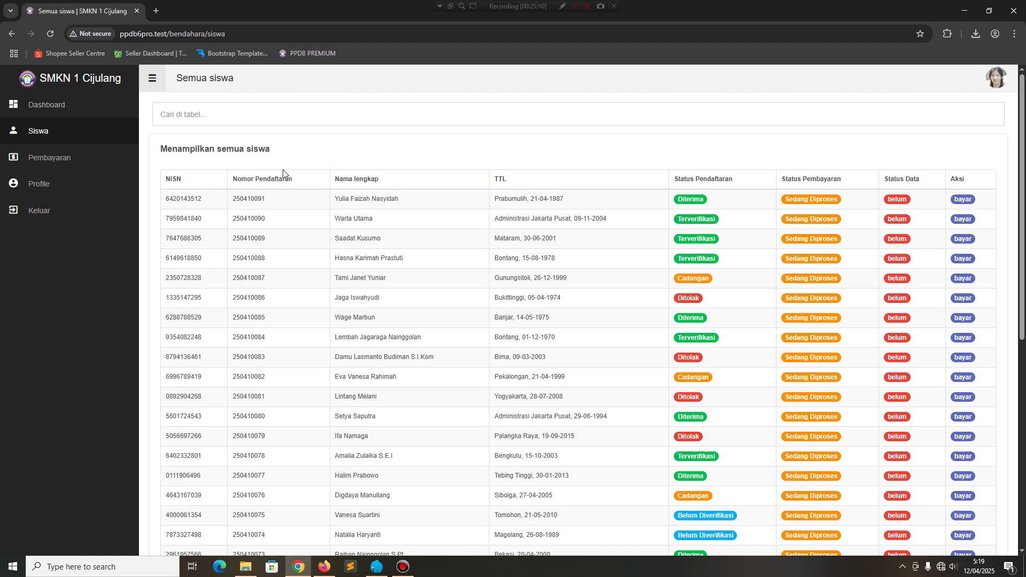
{"action": "left_click", "coordinate": [967, 201]}
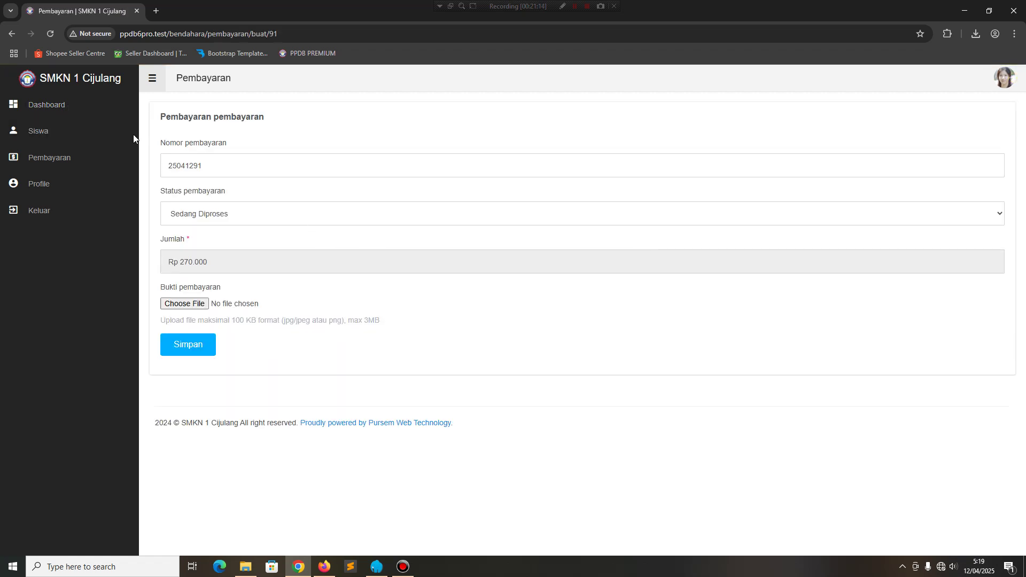
{"action": "left_click", "coordinate": [78, 107]}
{"action": "left_click", "coordinate": [51, 135]}
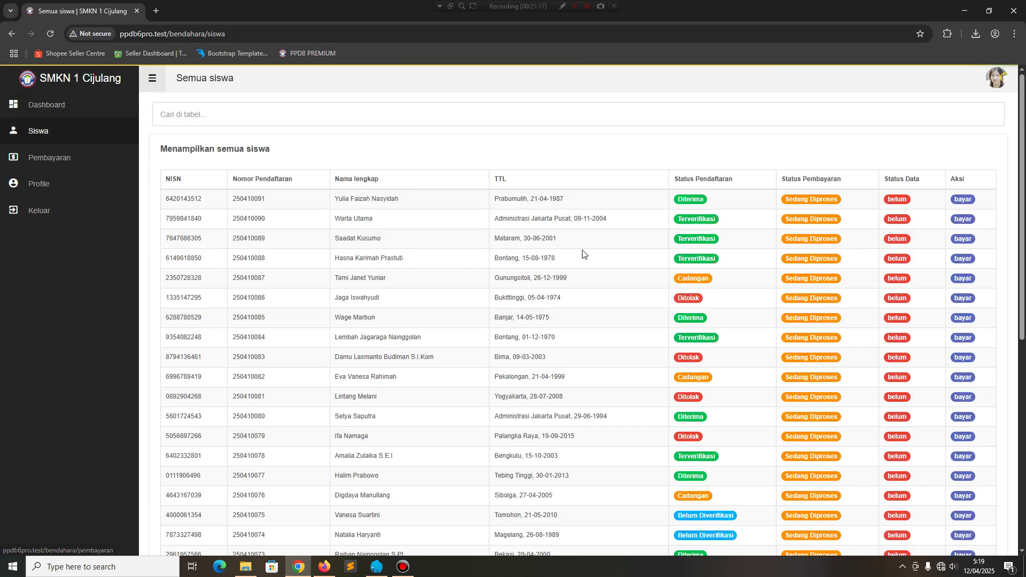
{"action": "scroll", "coordinate": [583, 253], "scroll_direction": "down", "scroll_amount": 10}
{"action": "scroll", "coordinate": [389, 297], "scroll_direction": "up", "scroll_amount": 9}
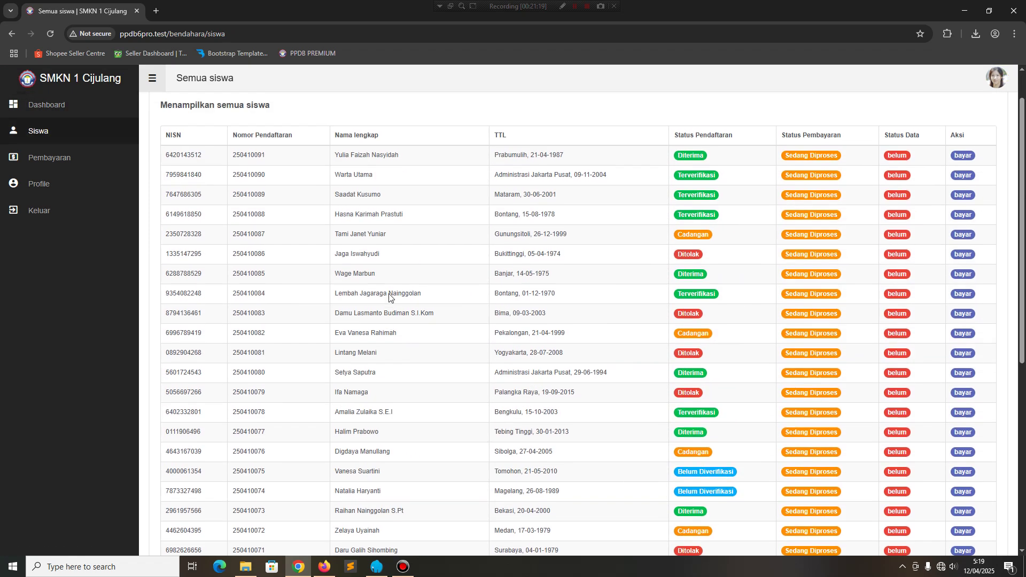
{"action": "scroll", "coordinate": [389, 297], "scroll_direction": "up", "scroll_amount": 1}
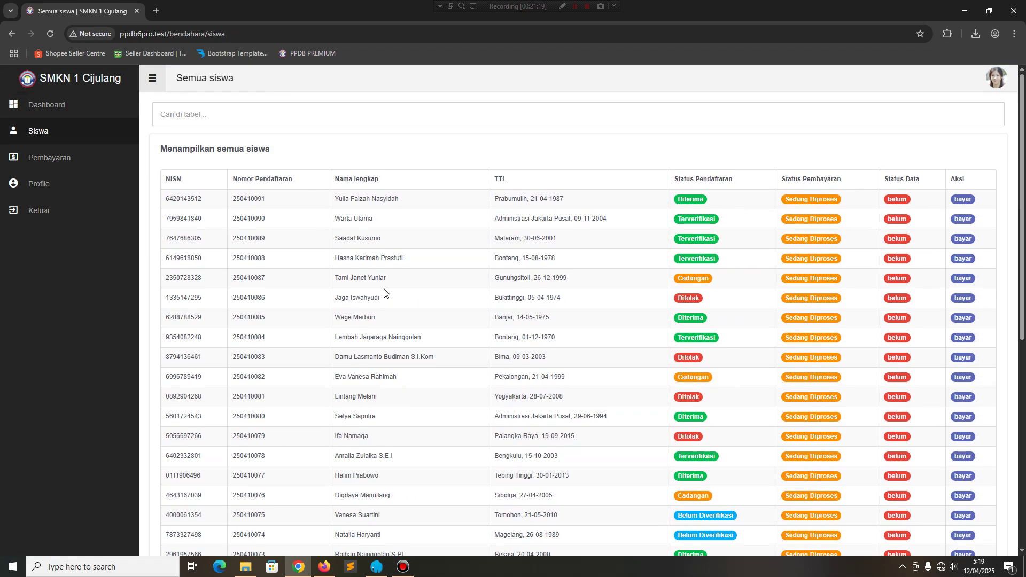
Visit the payments page and the treasurer's profile, then return to the dashboard's account options.
{"action": "left_click", "coordinate": [50, 163]}
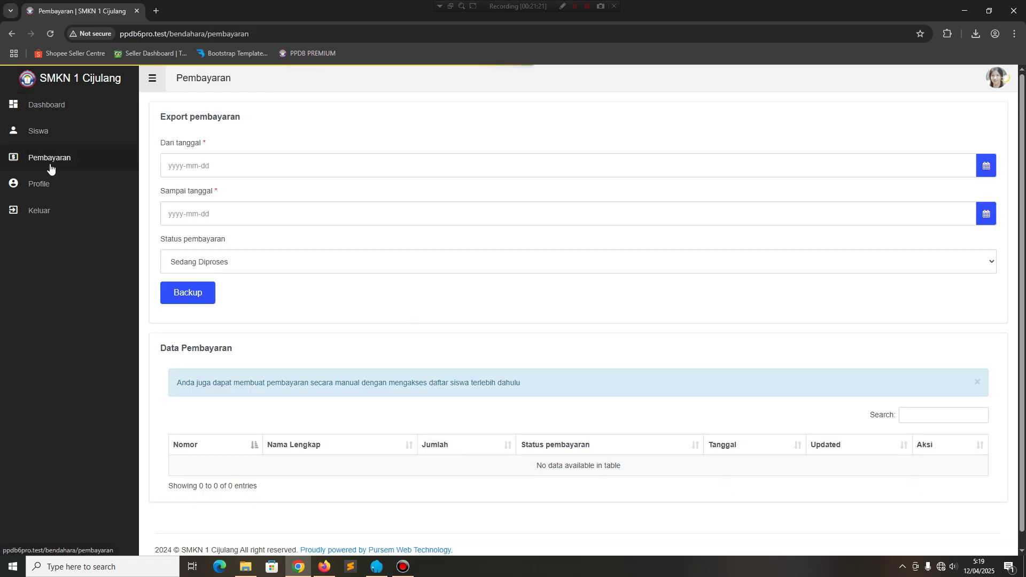
{"action": "left_click", "coordinate": [202, 167]}
{"action": "left_click", "coordinate": [378, 129]}
{"action": "scroll", "coordinate": [315, 310], "scroll_direction": "down", "scroll_amount": 1}
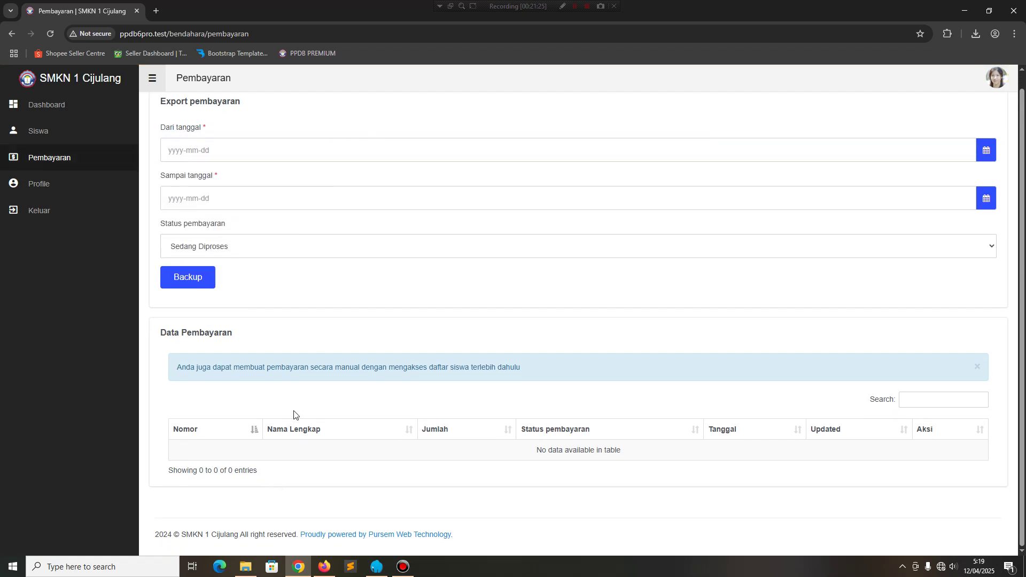
{"action": "left_click", "coordinate": [71, 186]}
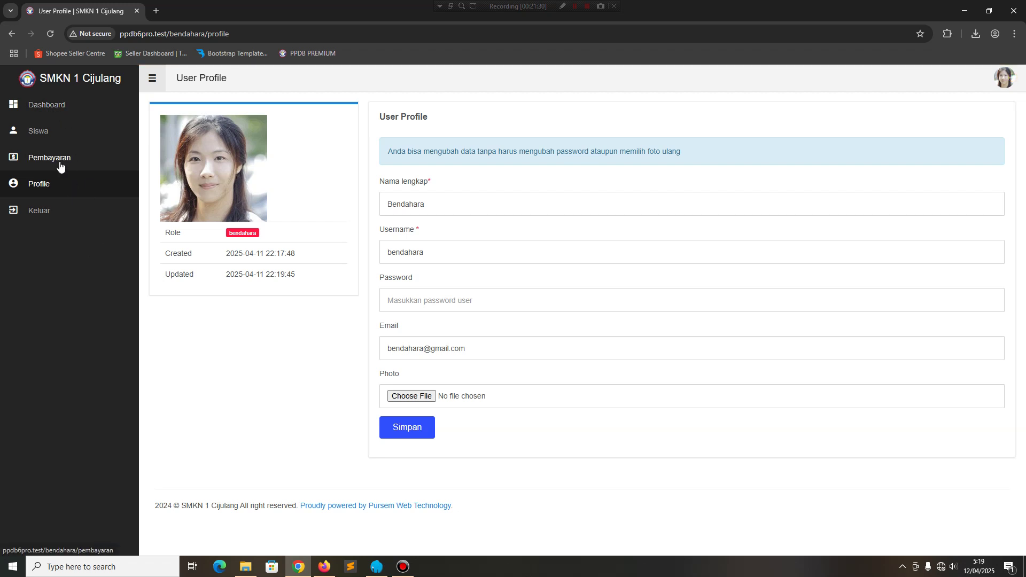
{"action": "left_click", "coordinate": [62, 106]}
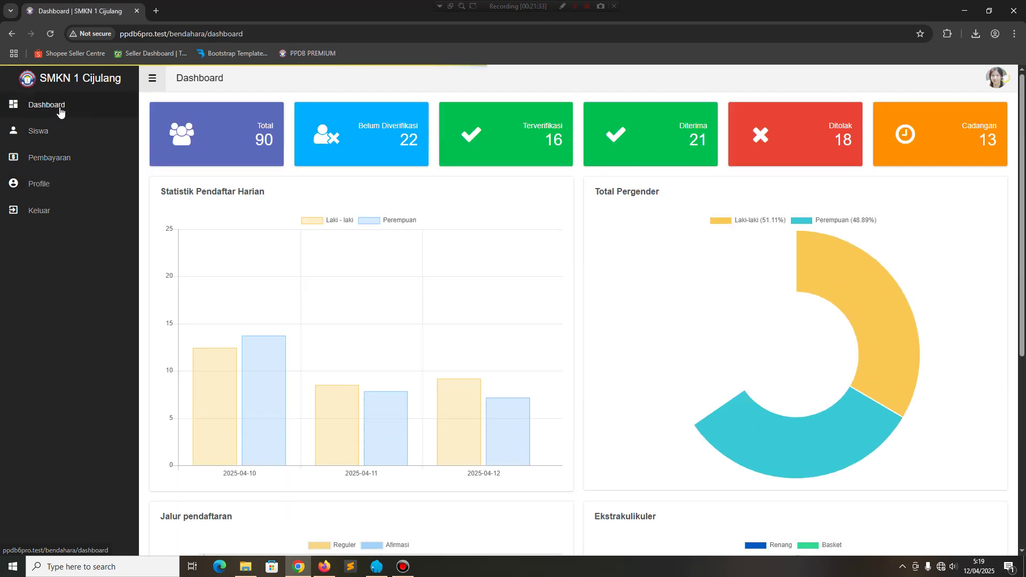
{"action": "left_click", "coordinate": [986, 85]}
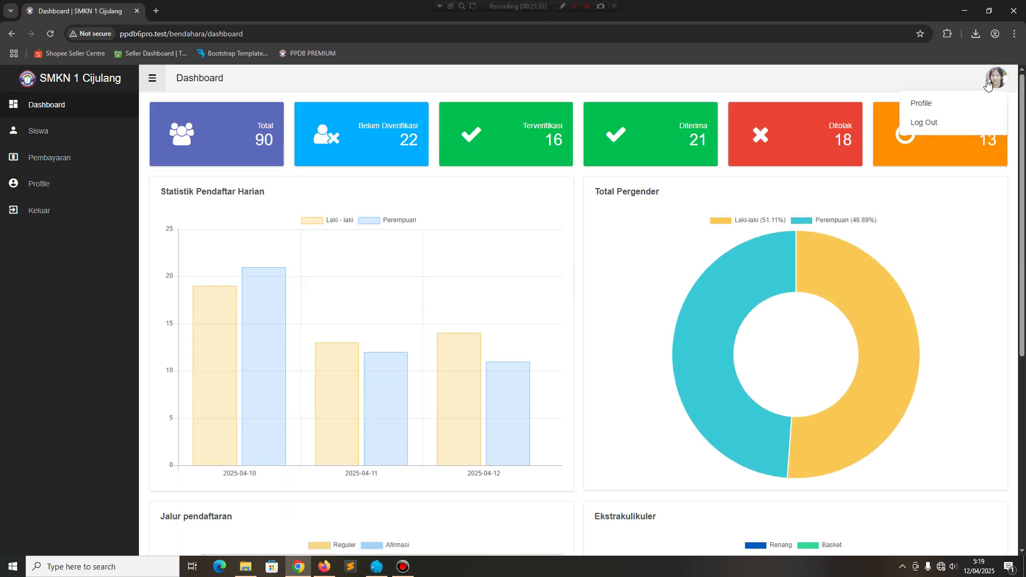
Log out as treasurer and start a student sign-up in the other browser with NISN and name.
{"action": "left_click", "coordinate": [938, 123]}
{"action": "key", "text": "alt+Tab"}
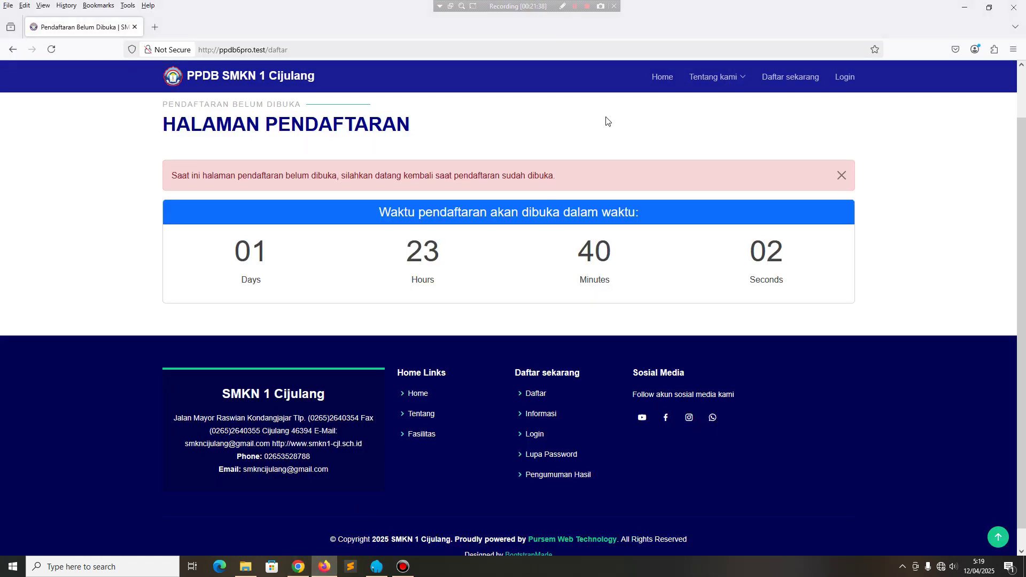
{"action": "left_click", "coordinate": [790, 77]}
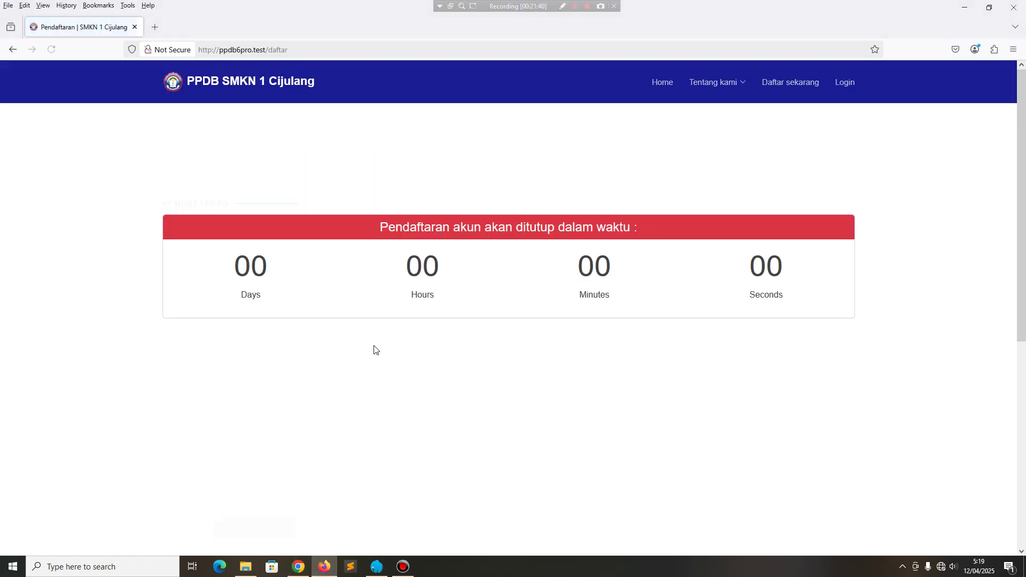
{"action": "scroll", "coordinate": [294, 364], "scroll_direction": "down", "scroll_amount": 3}
{"action": "left_click", "coordinate": [229, 146]}
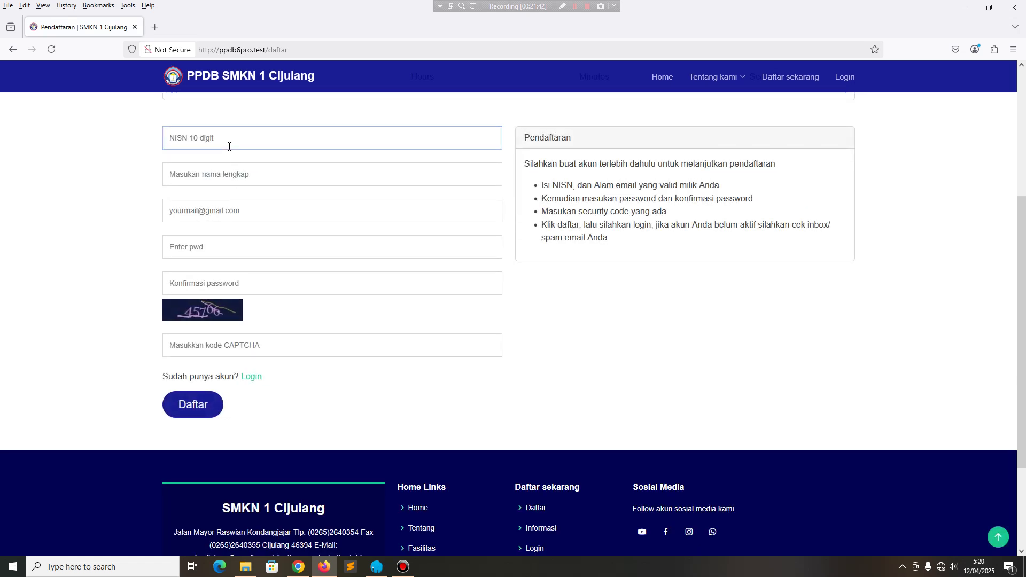
{"action": "type", "text": "1234567890"}
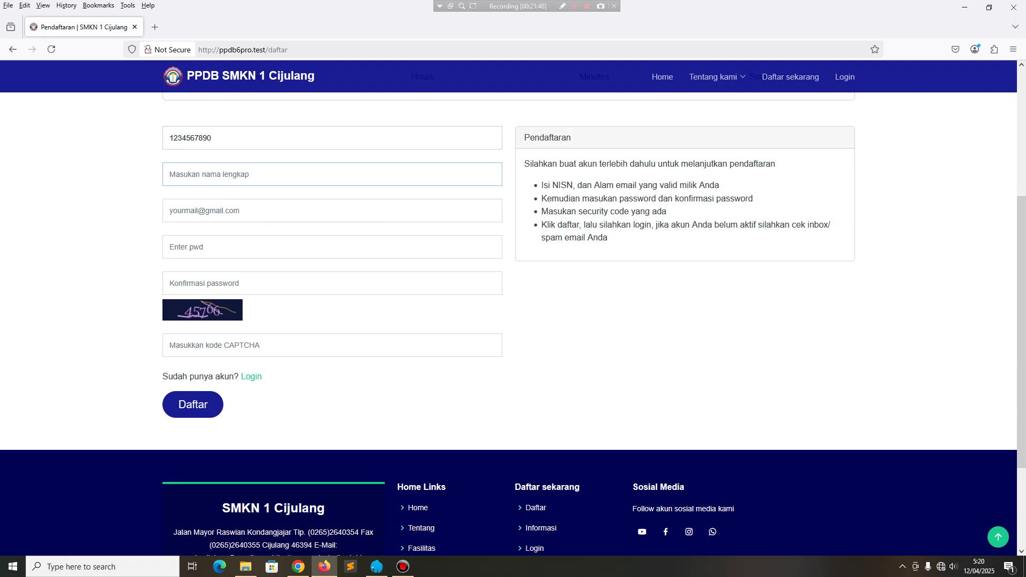
Complete the sign-up with the student's e-mail, matching passwords and the CAPTCHA code, then submit.
{"action": "left_click", "coordinate": [176, 210]}
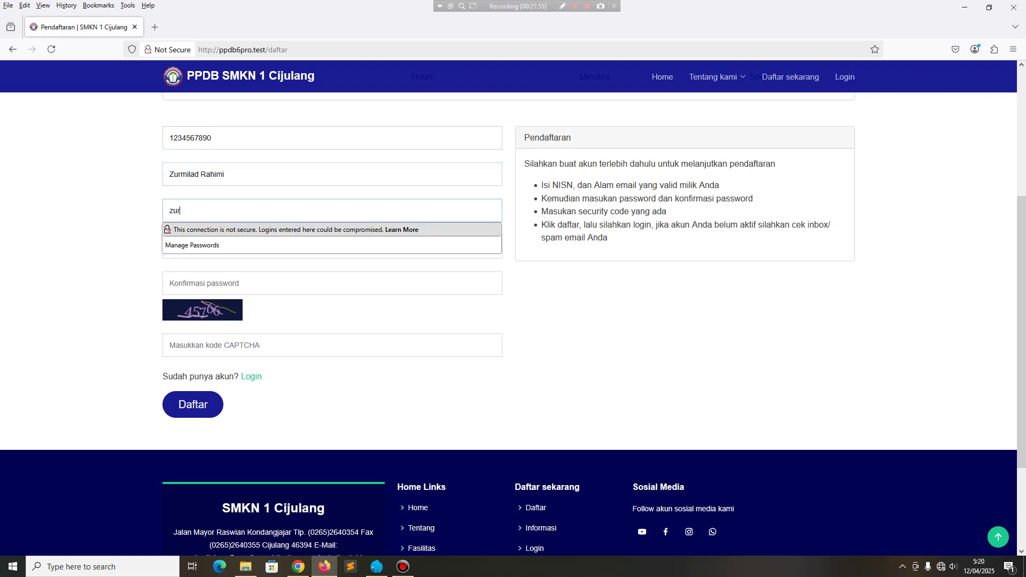
{"action": "key", "text": "Tab"}
{"action": "type", "text": "12"}
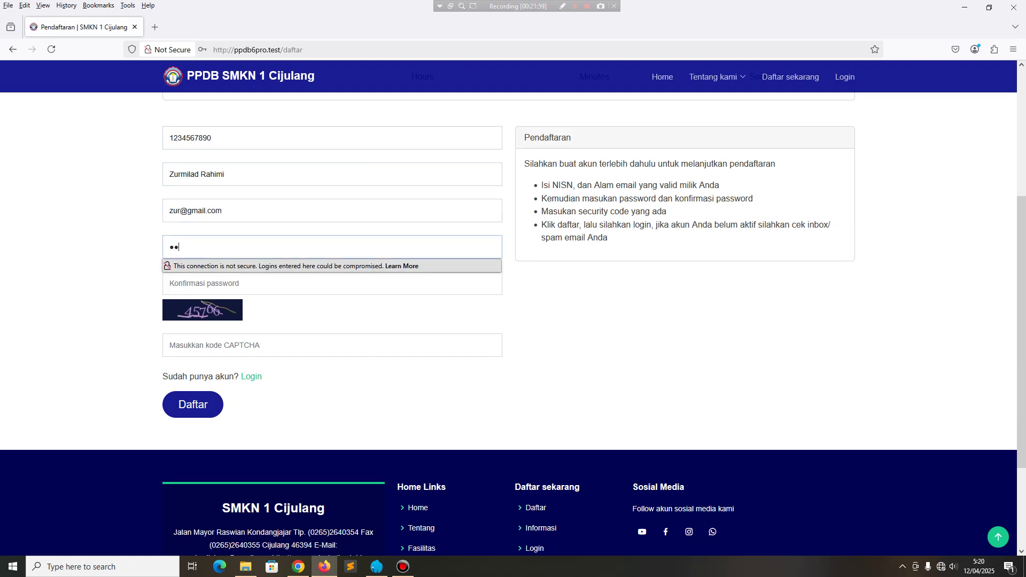
{"action": "type", "text": "3456"}
{"action": "key", "text": "Tab"}
{"action": "type", "text": "123"}
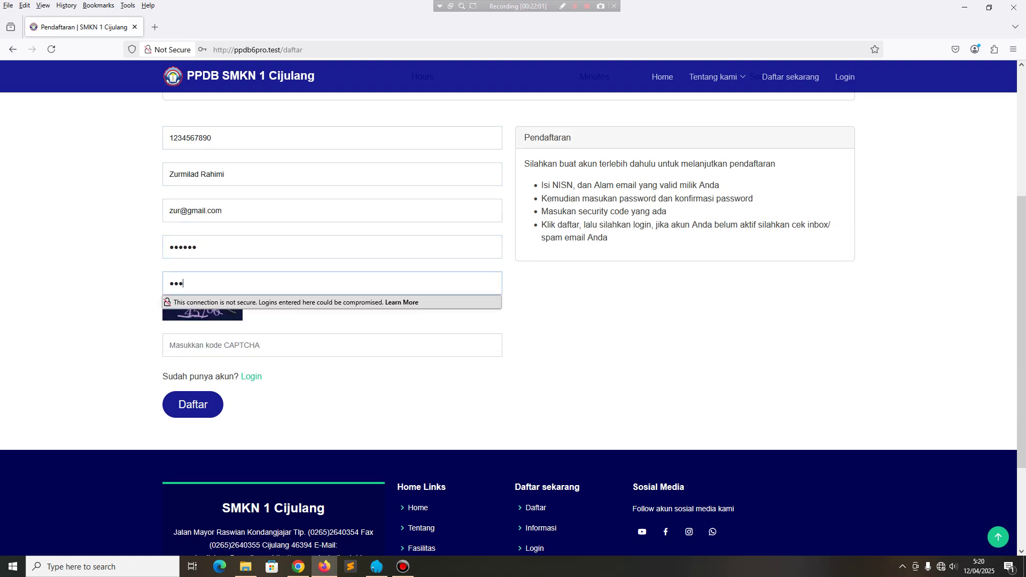
{"action": "type", "text": "456"}
{"action": "key", "text": "Tab"}
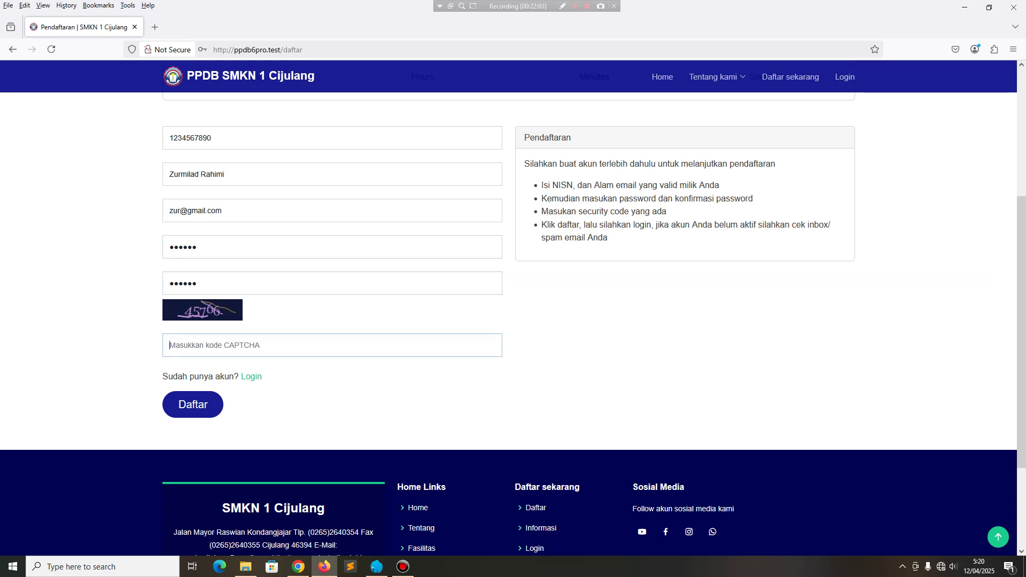
{"action": "type", "text": "45766"}
{"action": "key", "text": "Return"}
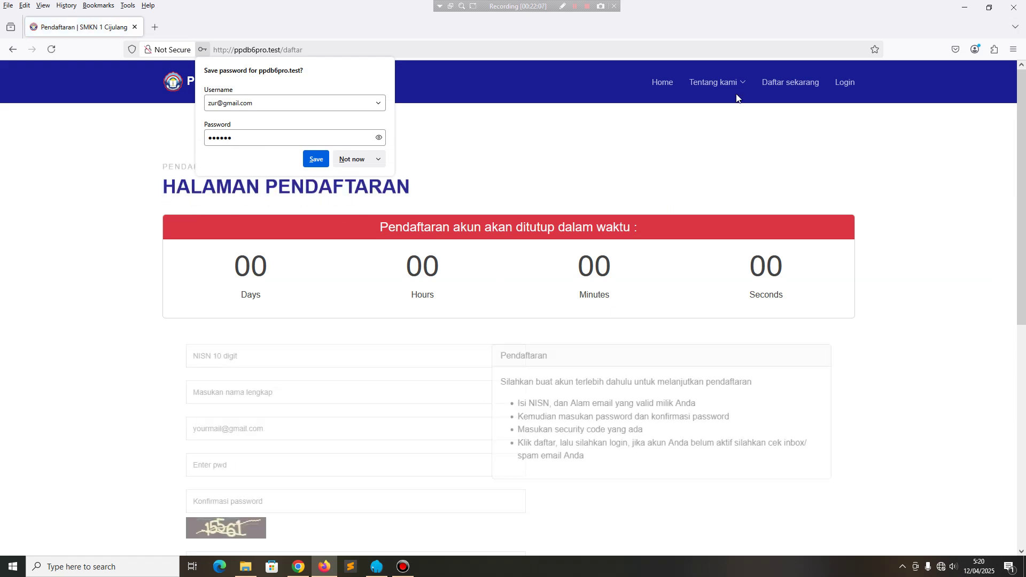
Log in with the new student's NISN and password, declining to save the password.
{"action": "left_click", "coordinate": [842, 84]}
{"action": "left_click", "coordinate": [563, 224]}
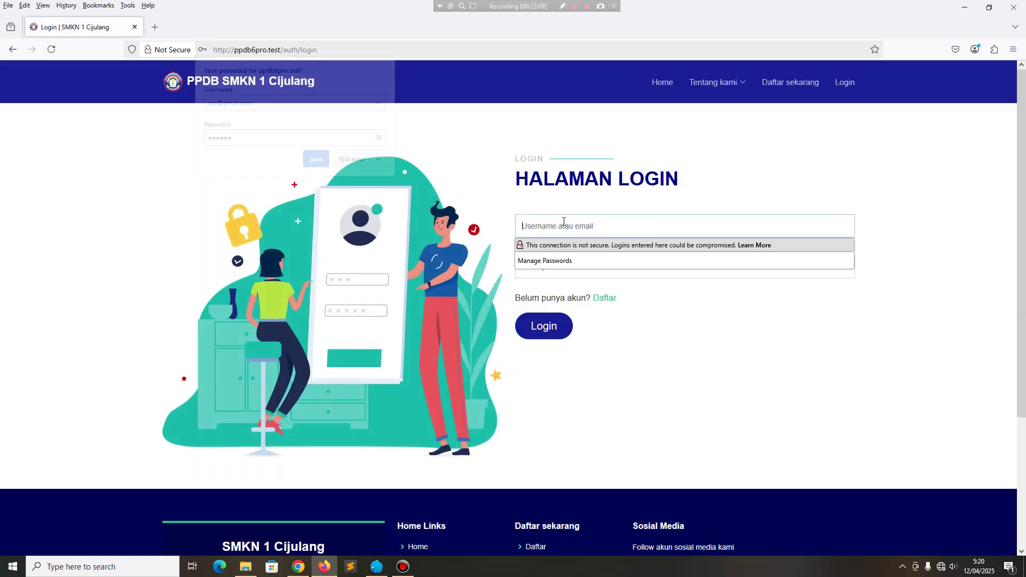
{"action": "type", "text": "1234567890"}
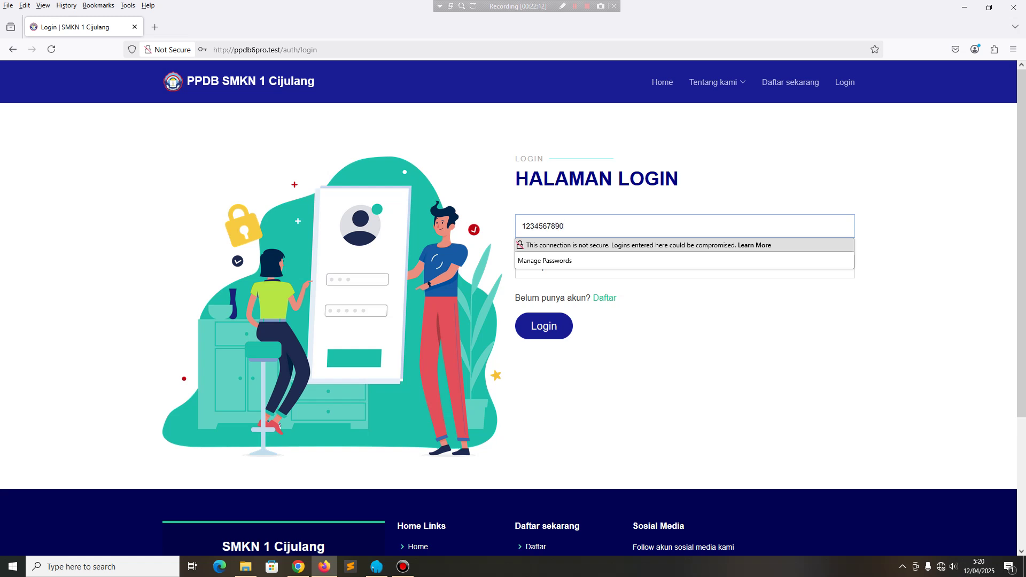
{"action": "key", "text": "Tab"}
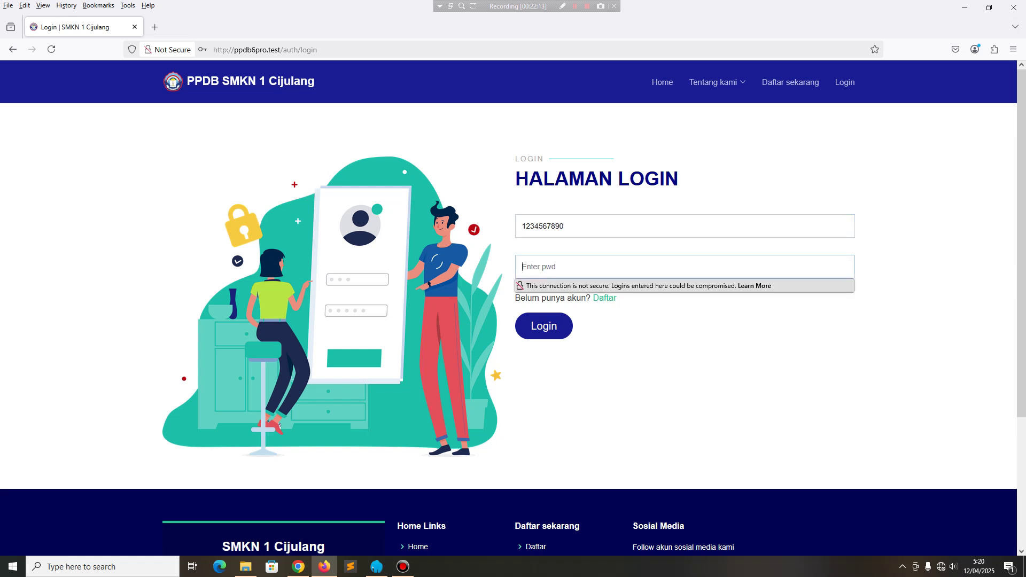
{"action": "type", "text": "123"}
{"action": "left_click", "coordinate": [526, 335]}
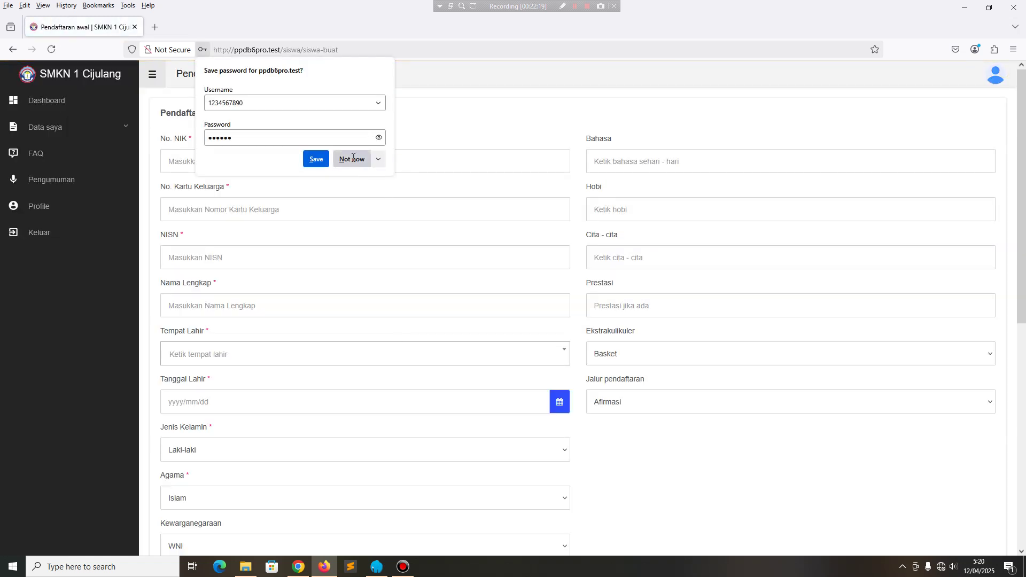
{"action": "left_click", "coordinate": [353, 159]}
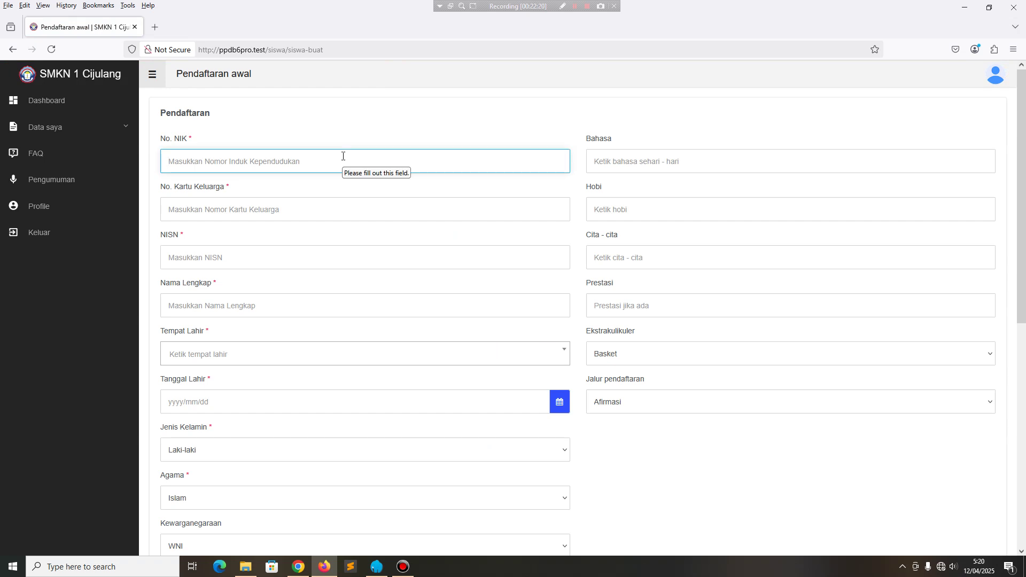
Enter the NIK, family card number, NISN and the student's full name.
{"action": "type", "text": "1111111111111111"}
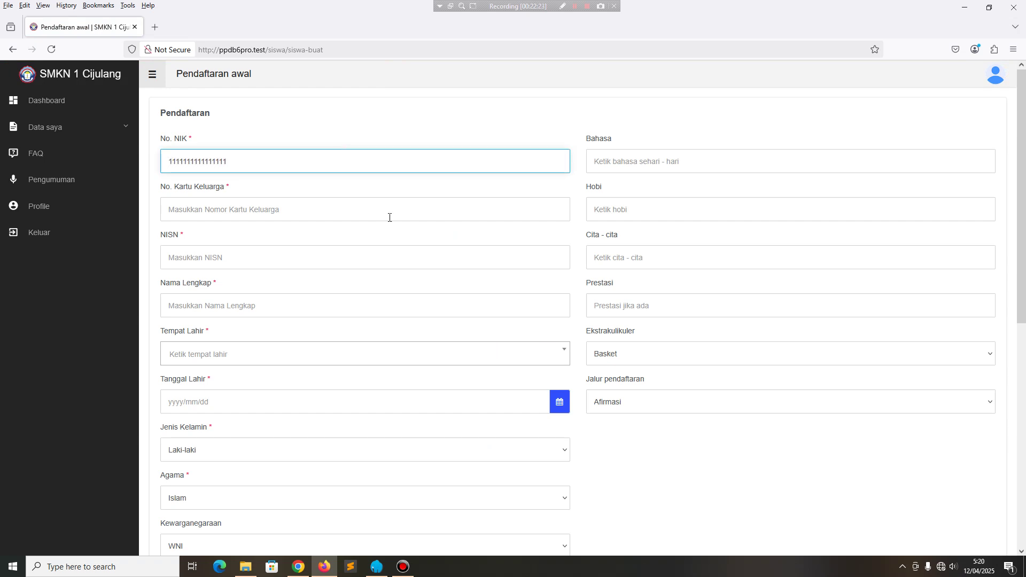
{"action": "left_click", "coordinate": [328, 208]}
{"action": "type", "text": "1111111111111111"}
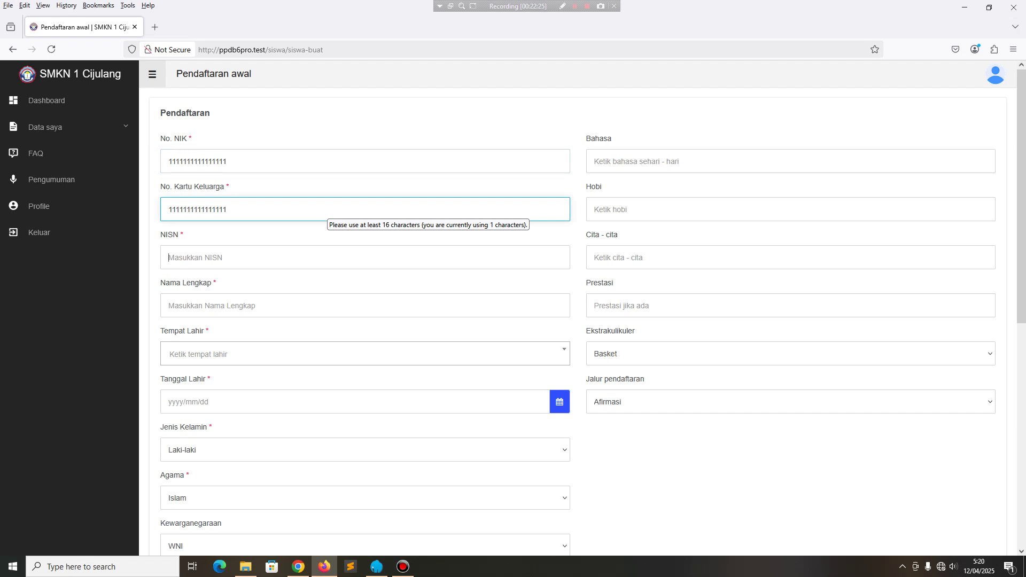
{"action": "left_click", "coordinate": [169, 258]}
{"action": "type", "text": "1234567890"}
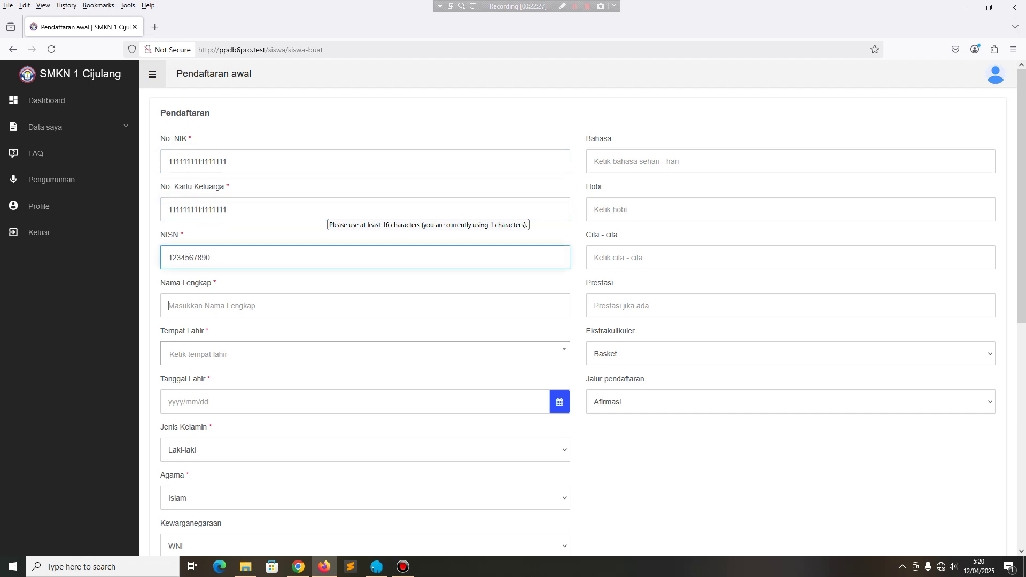
{"action": "left_click", "coordinate": [169, 306]}
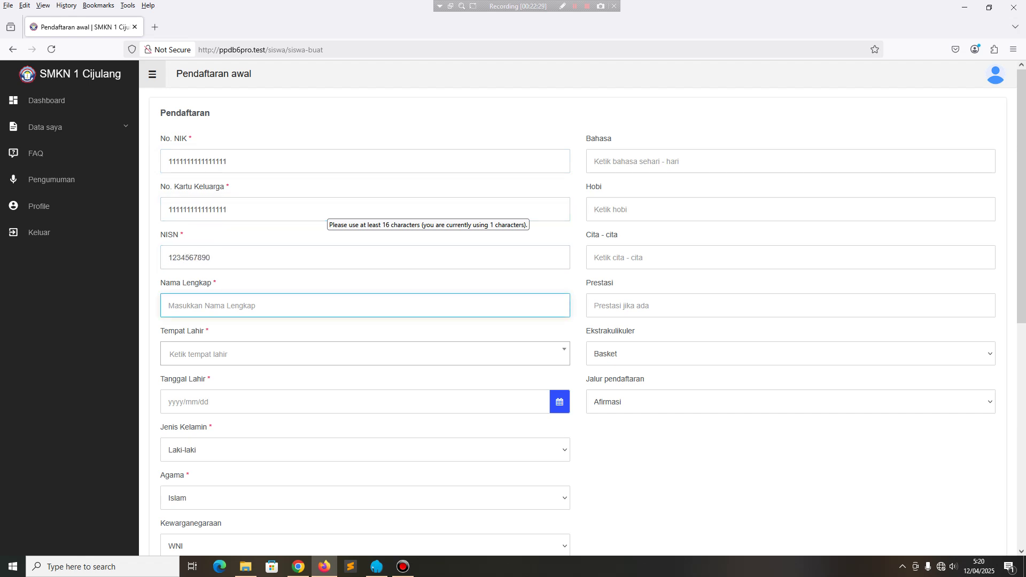
Set the birthplace to Aceh tenggara and the birth date to 2025/04/09.
{"action": "key", "text": "Tab"}
{"action": "left_click", "coordinate": [254, 353]}
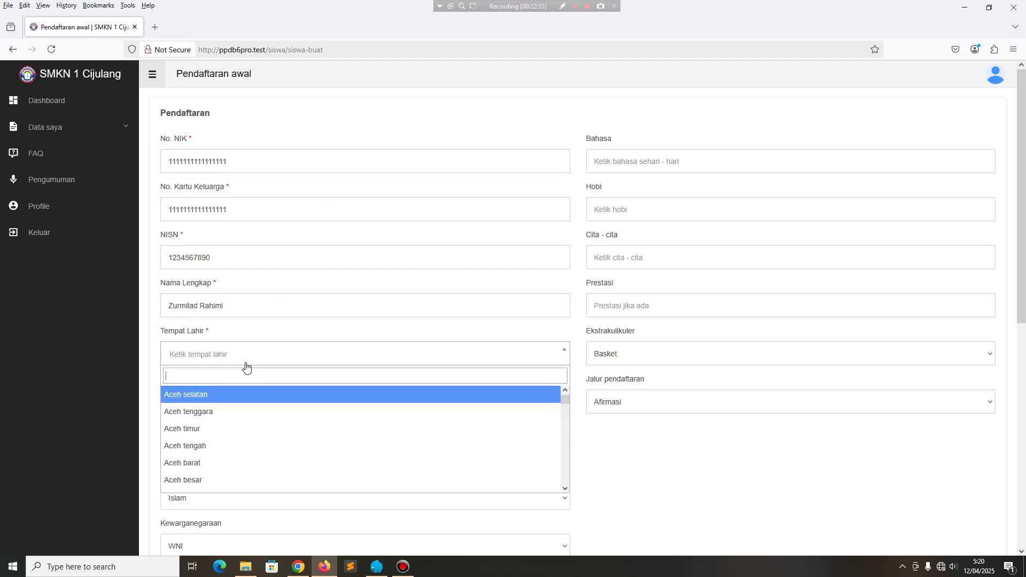
{"action": "left_click", "coordinate": [213, 412]}
{"action": "left_click", "coordinate": [213, 407]}
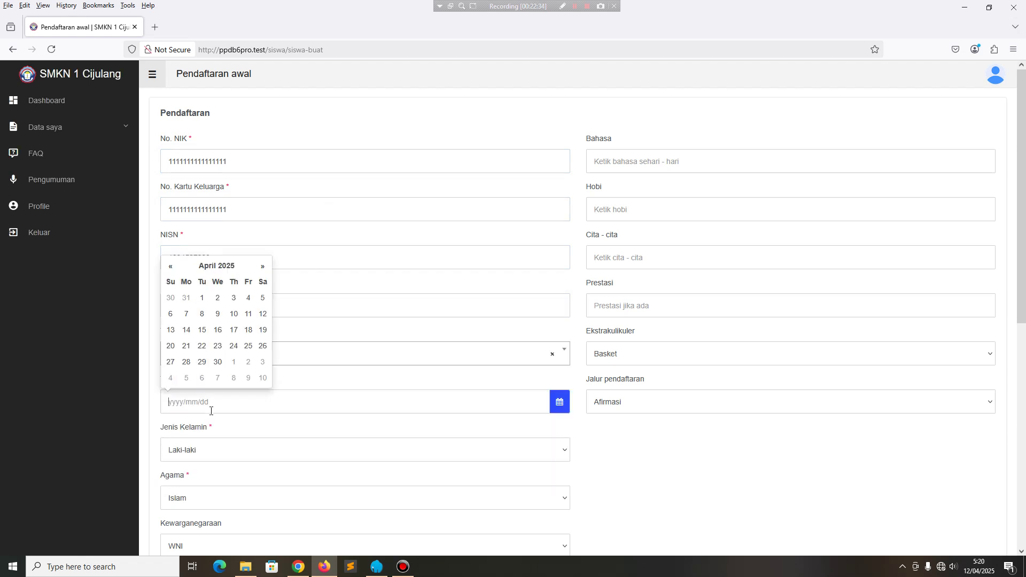
{"action": "left_click", "coordinate": [224, 313]}
Enter the contact number and child order 1, then save the registration details.
{"action": "scroll", "coordinate": [247, 383], "scroll_direction": "down", "scroll_amount": 6}
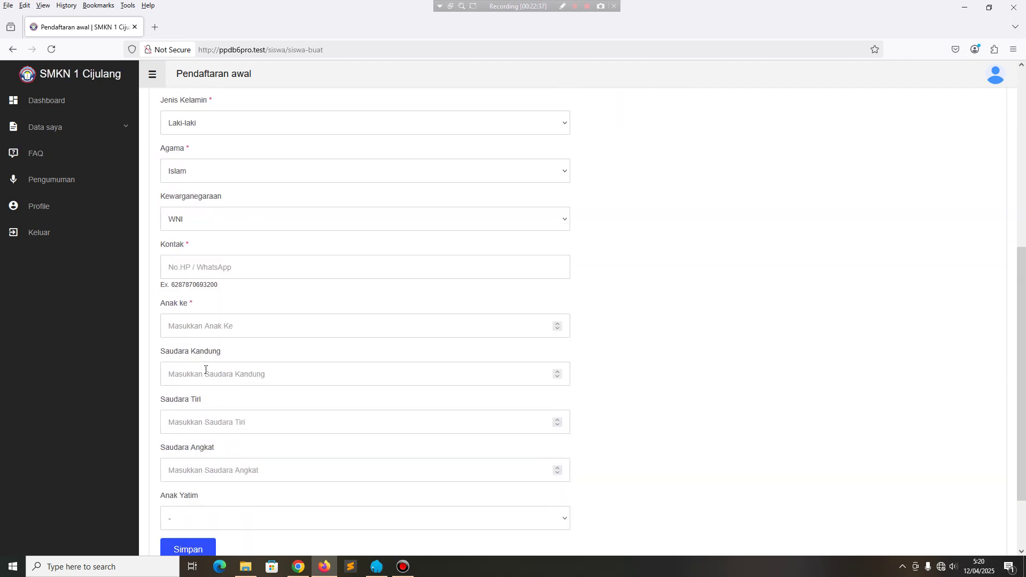
{"action": "left_click", "coordinate": [225, 268]}
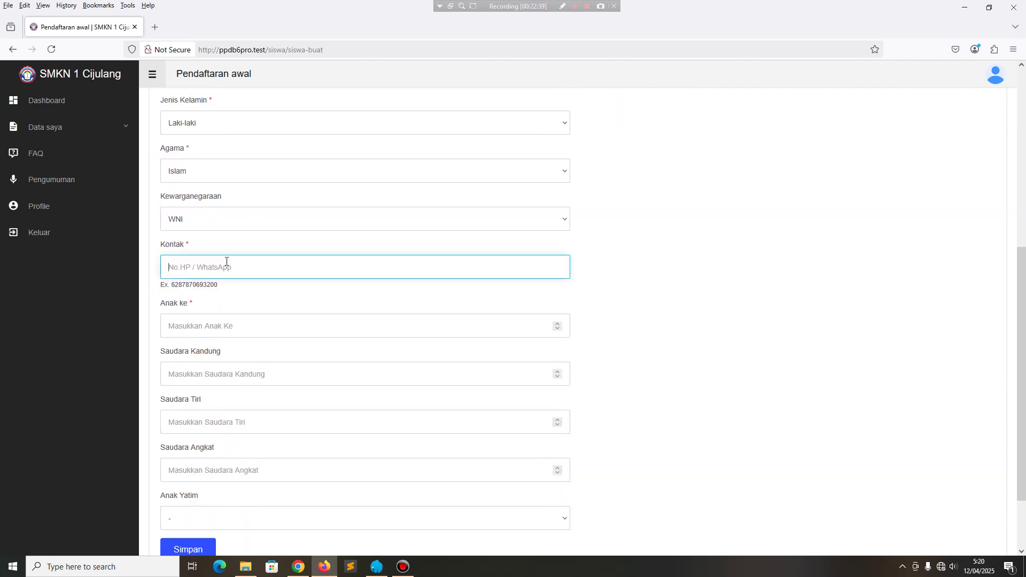
{"action": "left_click", "coordinate": [264, 316]}
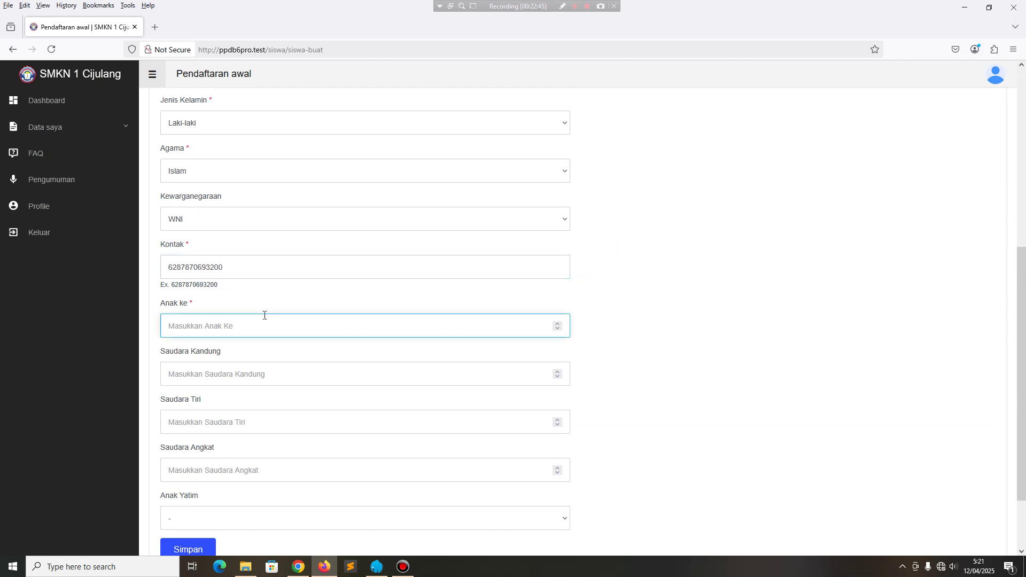
{"action": "type", "text": "1"}
{"action": "scroll", "coordinate": [334, 351], "scroll_direction": "down", "scroll_amount": 3}
{"action": "scroll", "coordinate": [407, 385], "scroll_direction": "up", "scroll_amount": 6}
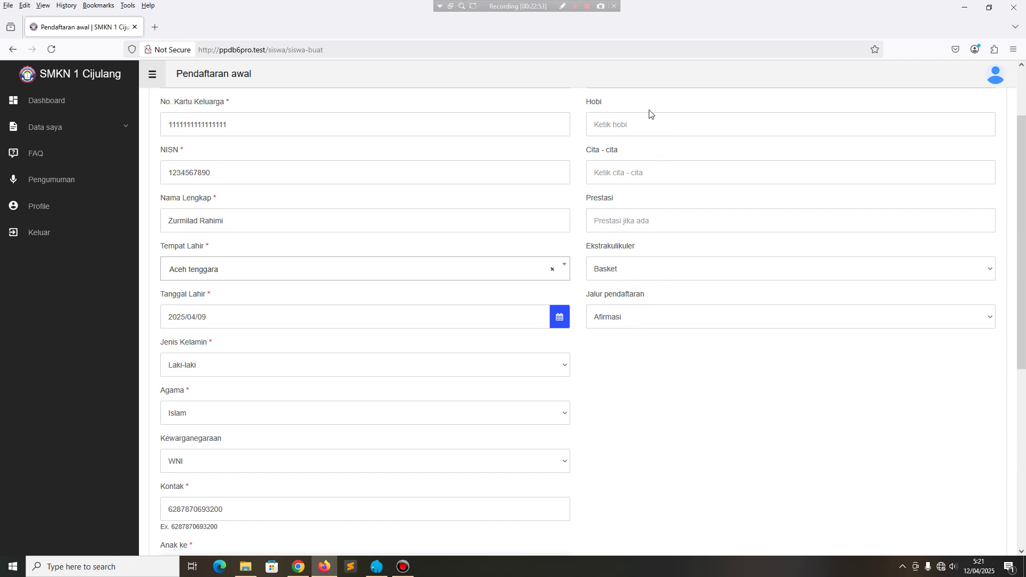
{"action": "left_click", "coordinate": [646, 128]}
{"action": "left_click", "coordinate": [645, 169]}
{"action": "scroll", "coordinate": [297, 406], "scroll_direction": "down", "scroll_amount": 5}
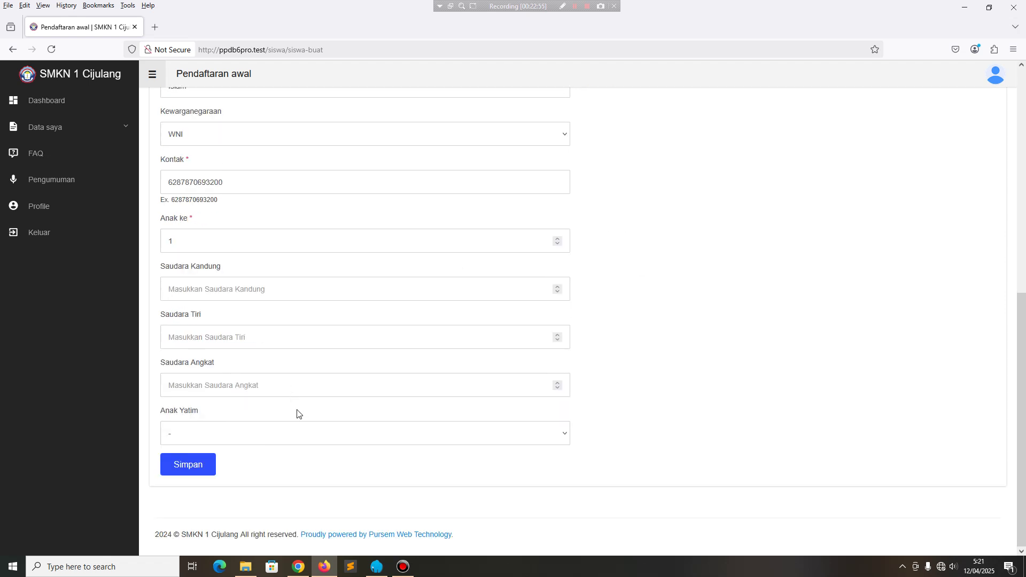
{"action": "left_click", "coordinate": [203, 463]}
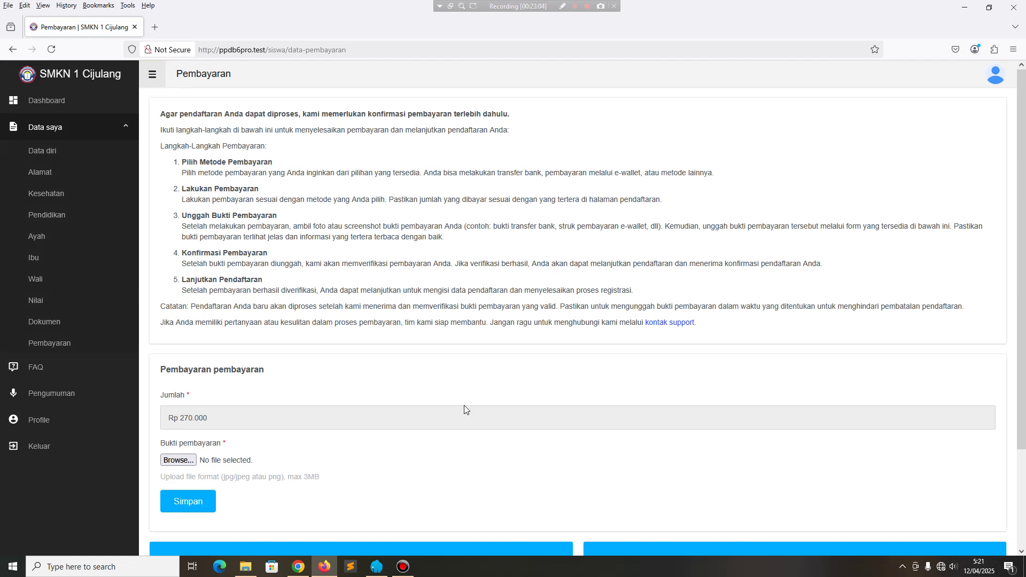
{"action": "left_click", "coordinate": [39, 172]}
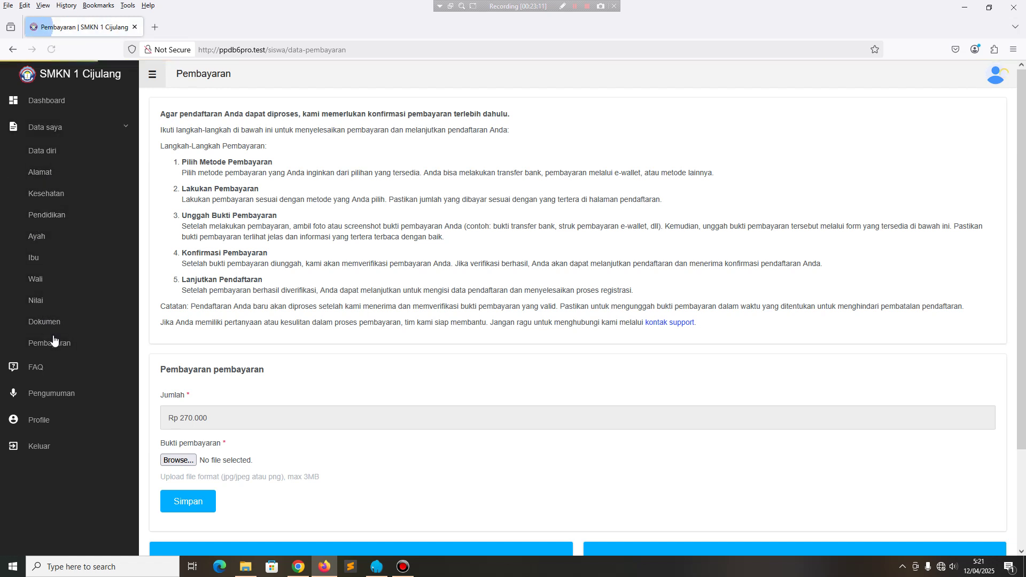
{"action": "left_click", "coordinate": [39, 368]}
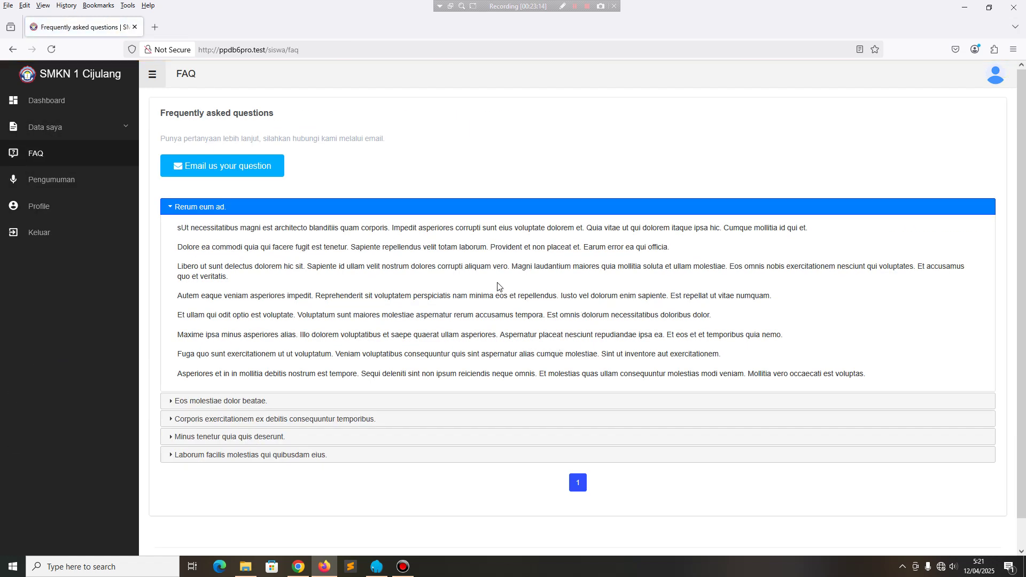
{"action": "left_click", "coordinate": [191, 210]}
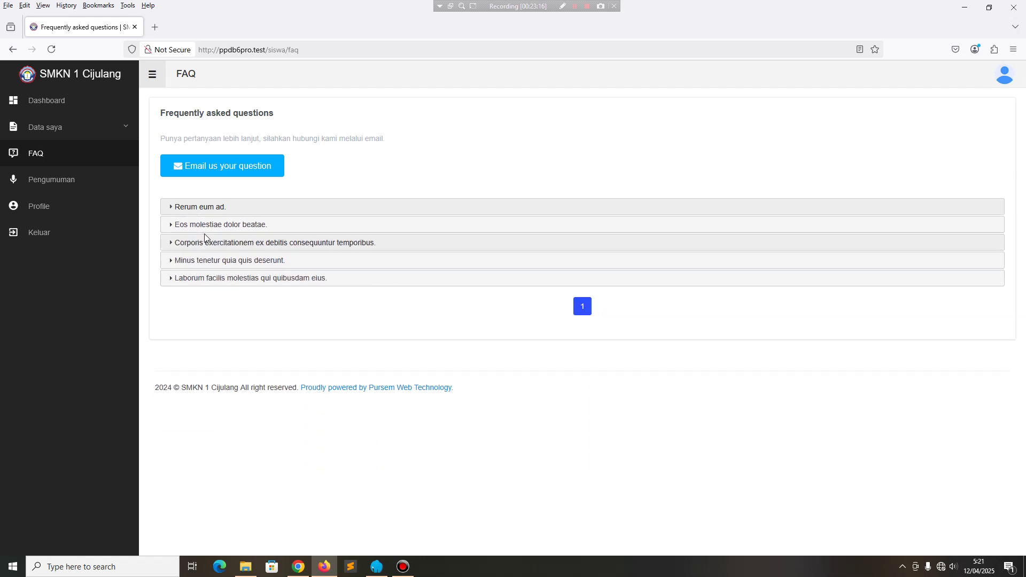
{"action": "left_click", "coordinate": [203, 229]}
{"action": "left_click", "coordinate": [204, 229]}
{"action": "left_click", "coordinate": [214, 244]}
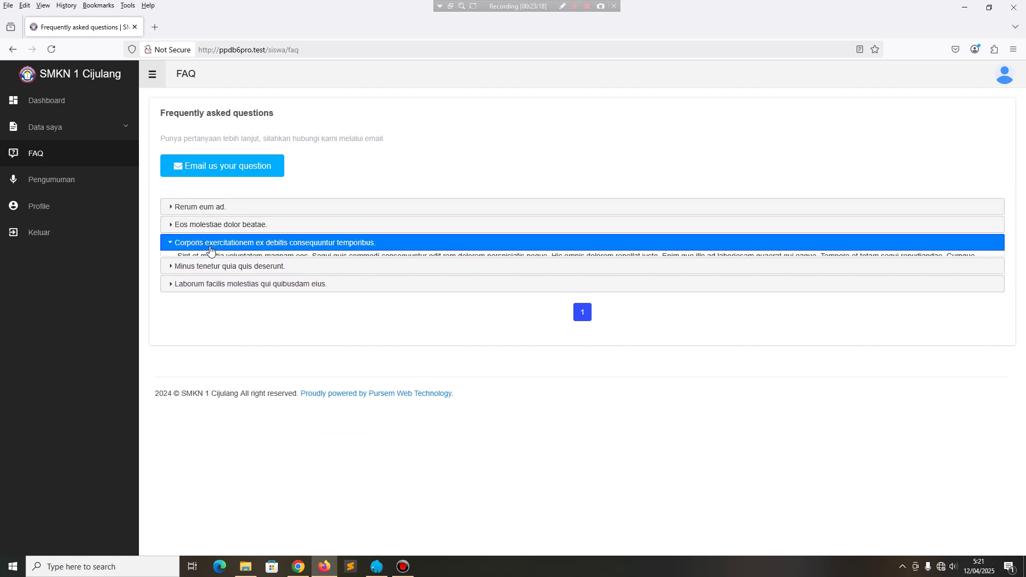
{"action": "left_click", "coordinate": [77, 179]}
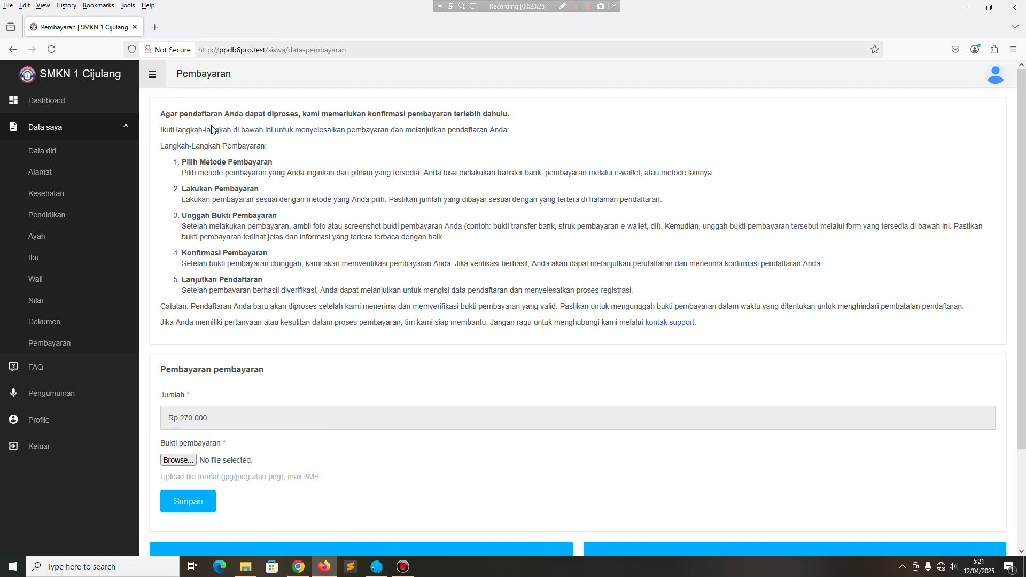
{"action": "scroll", "coordinate": [212, 128], "scroll_direction": "down", "scroll_amount": 3}
{"action": "left_click", "coordinate": [55, 401]}
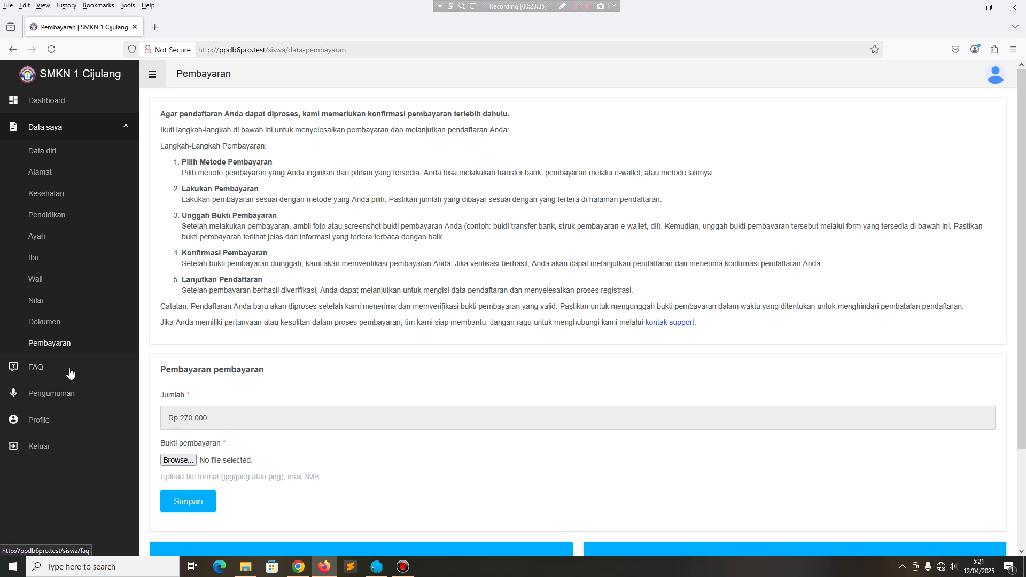
{"action": "left_click", "coordinate": [65, 374]}
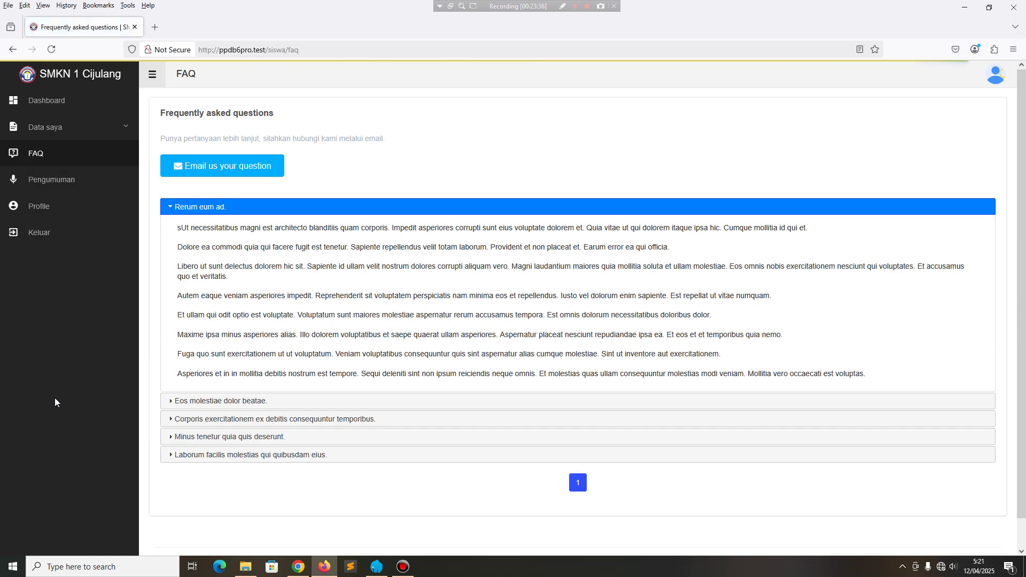
{"action": "left_click", "coordinate": [63, 177]}
{"action": "left_click", "coordinate": [59, 137]}
{"action": "left_click", "coordinate": [59, 136]}
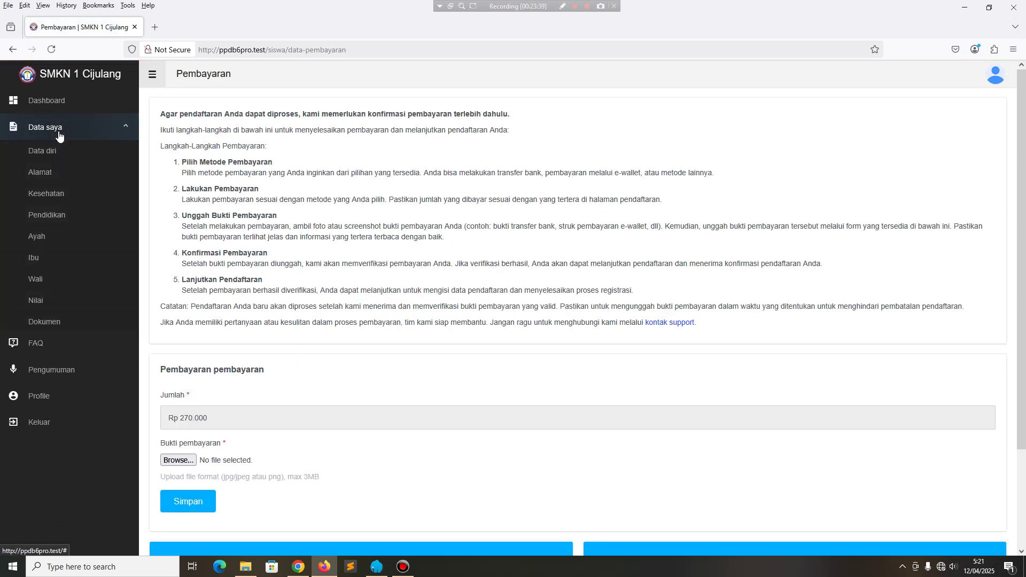
{"action": "mouse_move", "coordinate": [303, 567]}
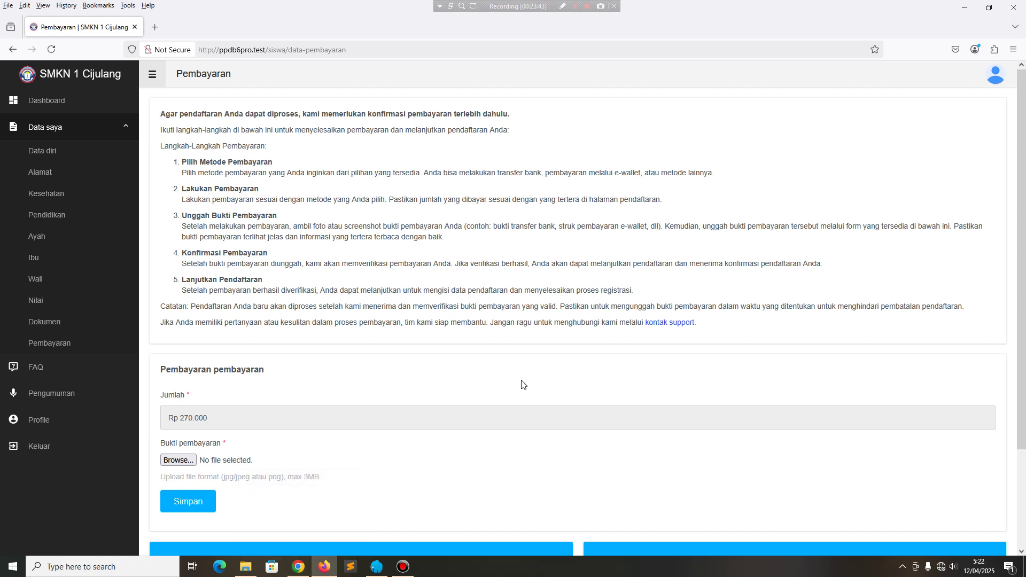
Upload bukti_bayar.jpg from Downloads as payment proof, save it, and switch to Chrome.
{"action": "left_click", "coordinate": [182, 460]}
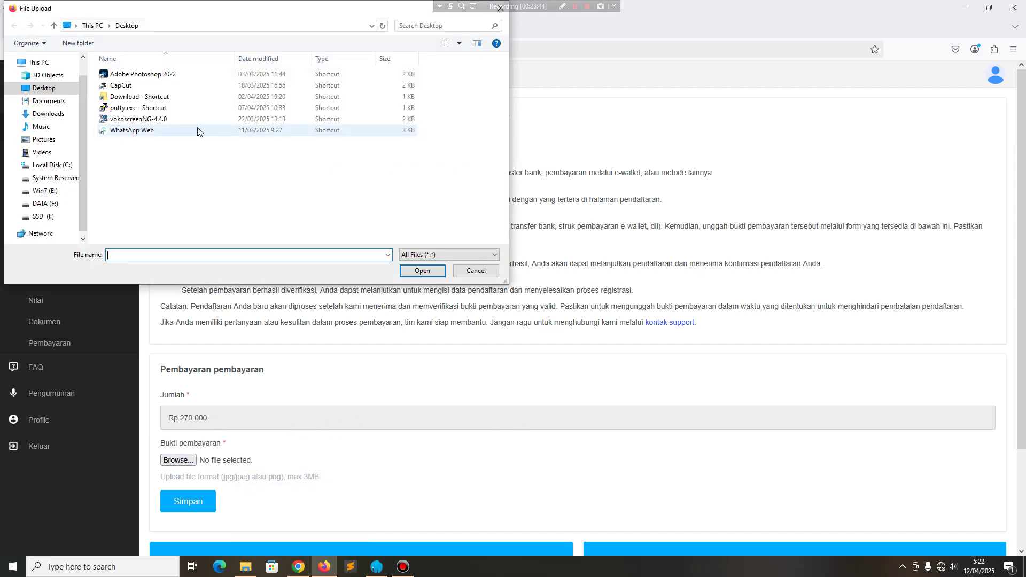
{"action": "left_click", "coordinate": [51, 113]}
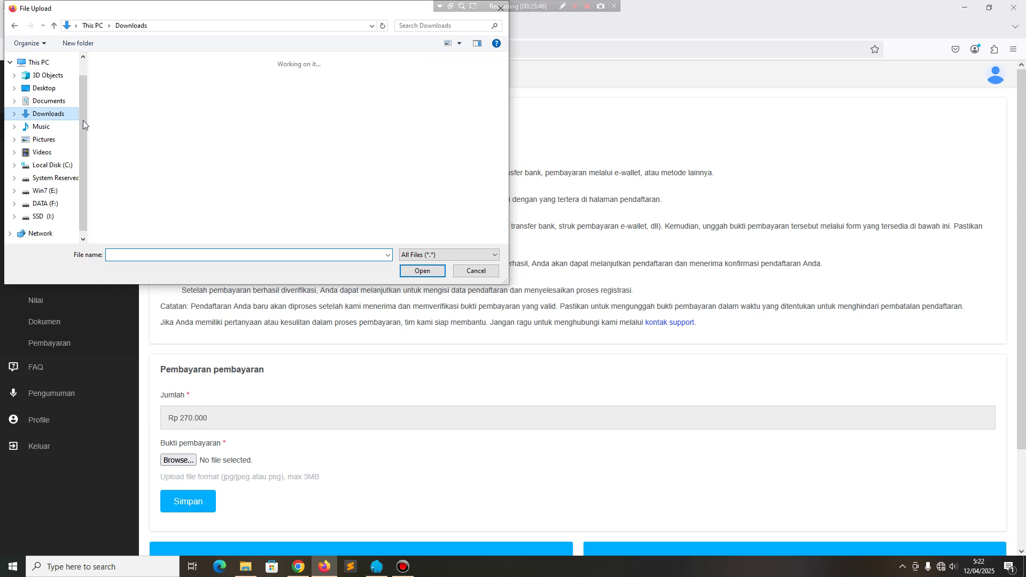
{"action": "left_click", "coordinate": [119, 93]}
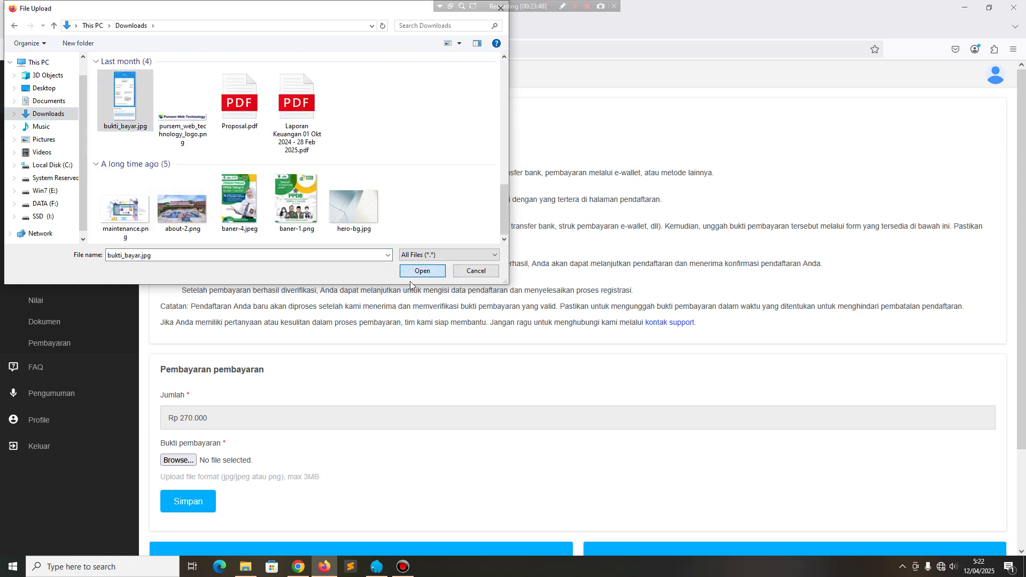
{"action": "left_click", "coordinate": [423, 271]}
{"action": "left_click", "coordinate": [184, 509]}
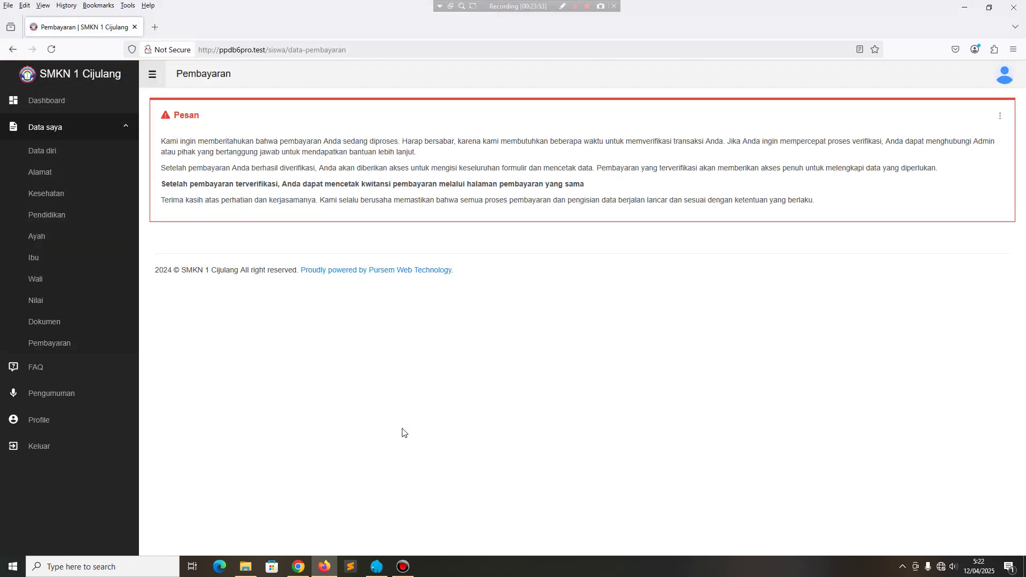
{"action": "left_click", "coordinate": [298, 566]}
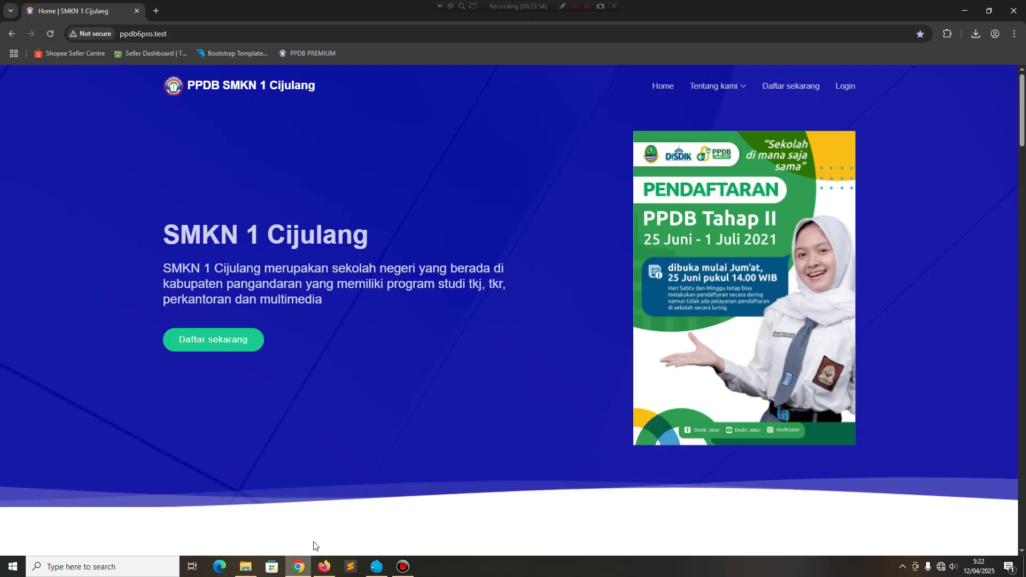
Sign in as the treasurer with the saved username and the account password.
{"action": "left_click", "coordinate": [854, 87]}
{"action": "left_click", "coordinate": [580, 230]}
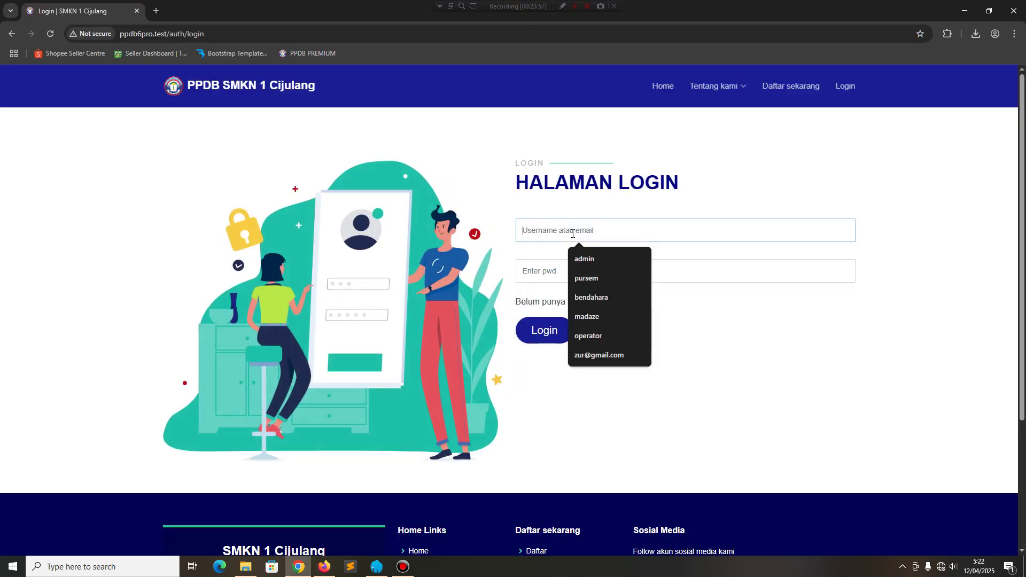
{"action": "left_click", "coordinate": [584, 298]}
{"action": "left_click", "coordinate": [538, 266]}
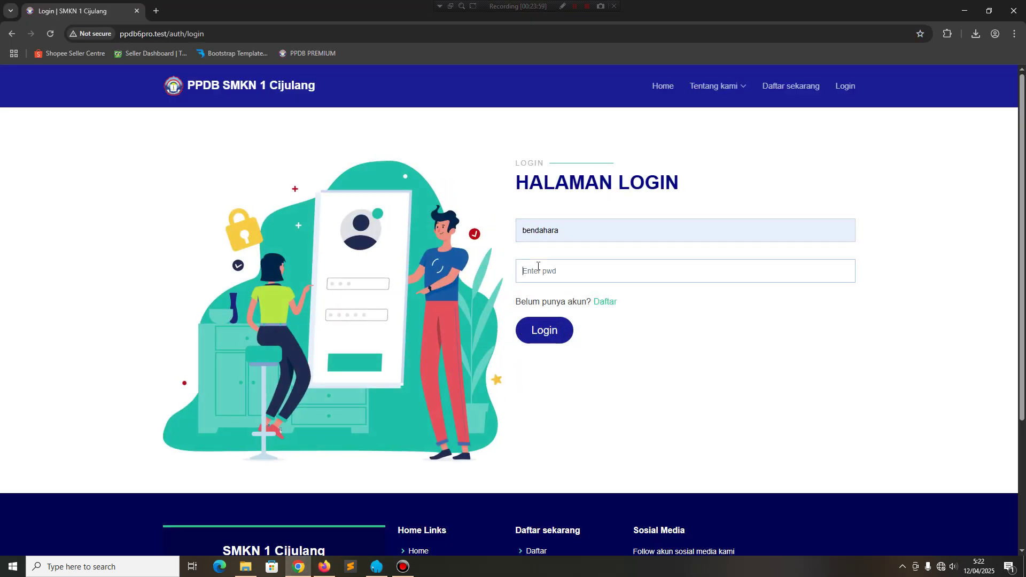
{"action": "type", "text": "123456"}
{"action": "key", "text": "Return"}
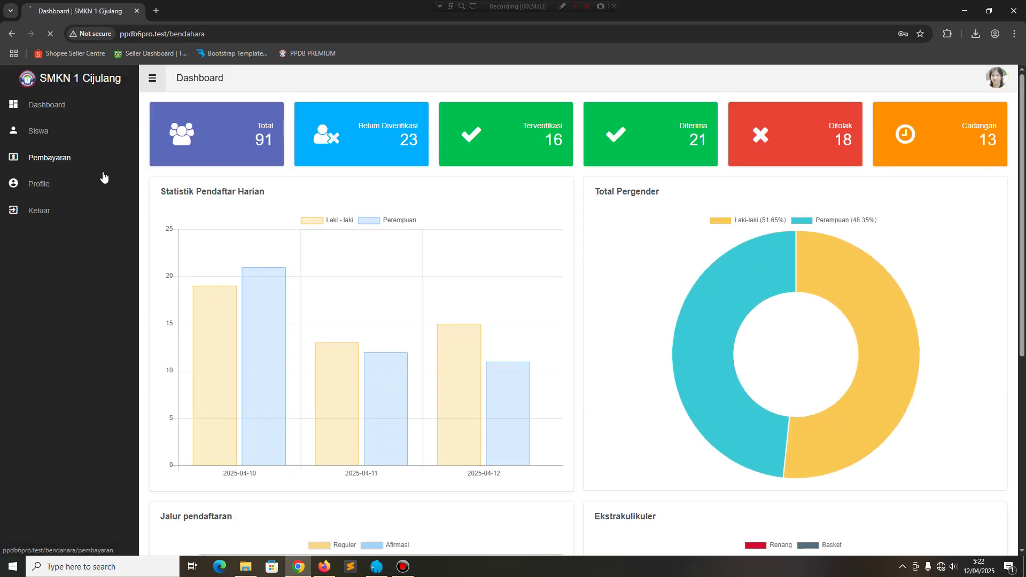
Check the student's payment proof and set the Rp 270.000 payment to Terverifikasi.
{"action": "left_click", "coordinate": [104, 177]}
{"action": "scroll", "coordinate": [861, 417], "scroll_direction": "down", "scroll_amount": 1}
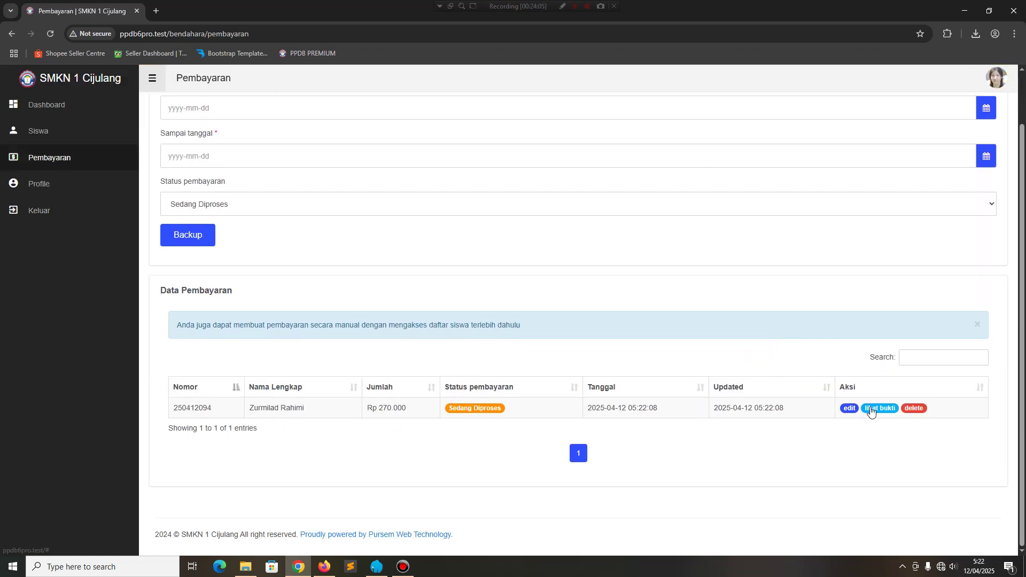
{"action": "left_click", "coordinate": [870, 409]}
{"action": "left_click", "coordinate": [873, 297]}
{"action": "left_click", "coordinate": [850, 409]}
{"action": "left_click", "coordinate": [446, 379]}
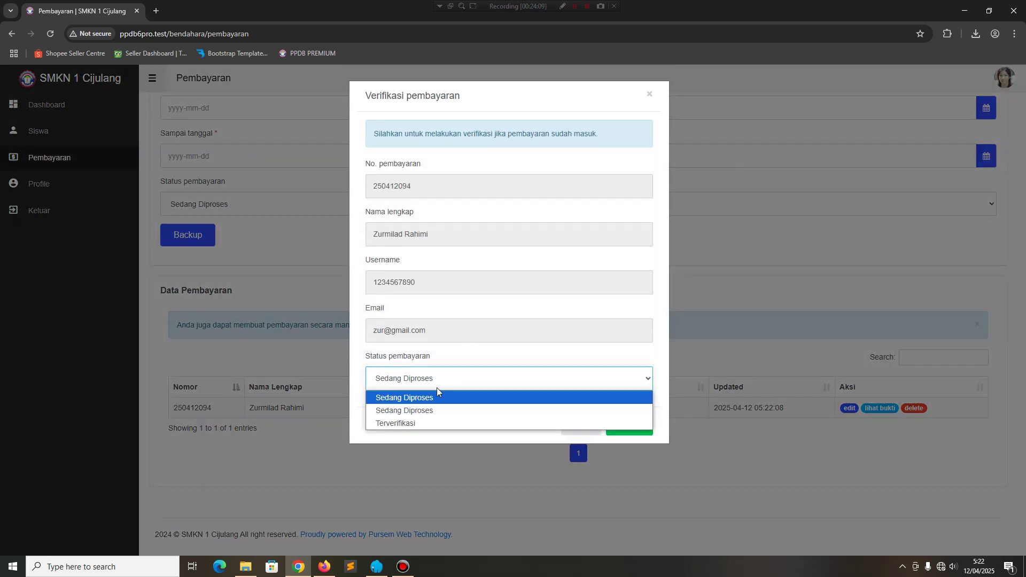
{"action": "left_click", "coordinate": [395, 423]}
{"action": "left_click", "coordinate": [585, 418]}
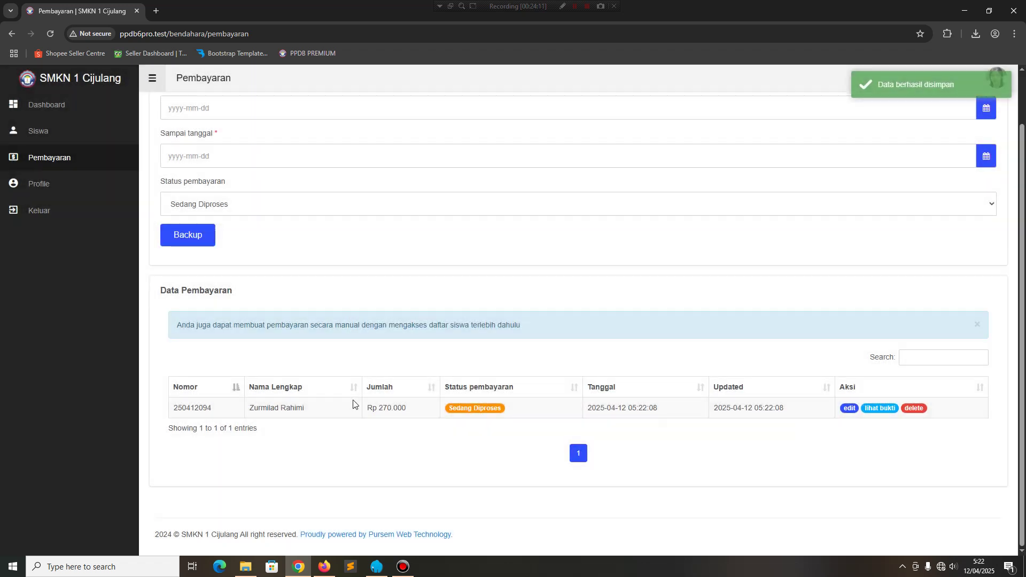
{"action": "left_click", "coordinate": [324, 567]}
Set the address region: ACEH, KAB. ACEH SELATAN, Kluet Utara sub-district, Krueng Batee village.
{"action": "left_click", "coordinate": [48, 158]}
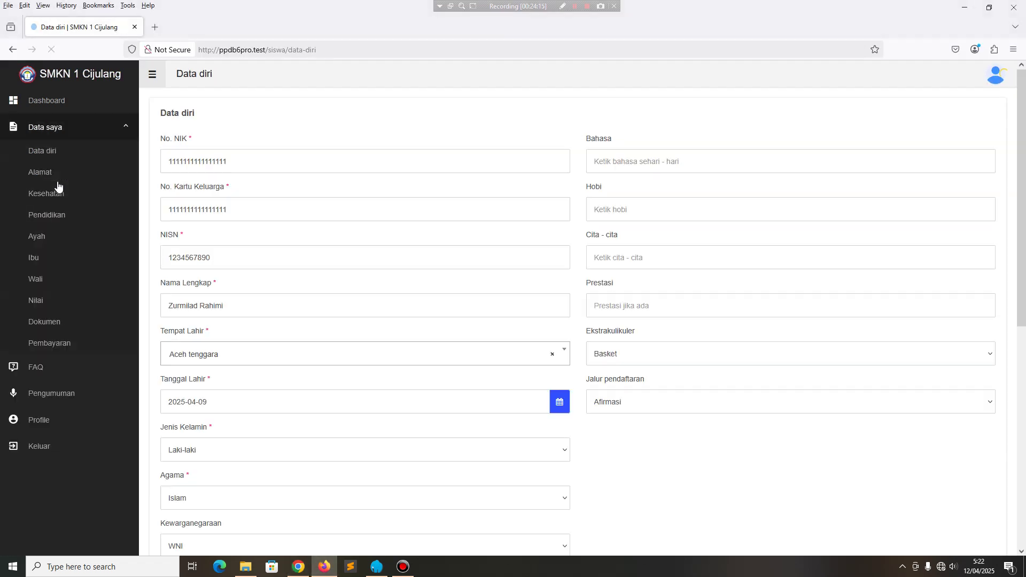
{"action": "scroll", "coordinate": [323, 405], "scroll_direction": "down", "scroll_amount": 10}
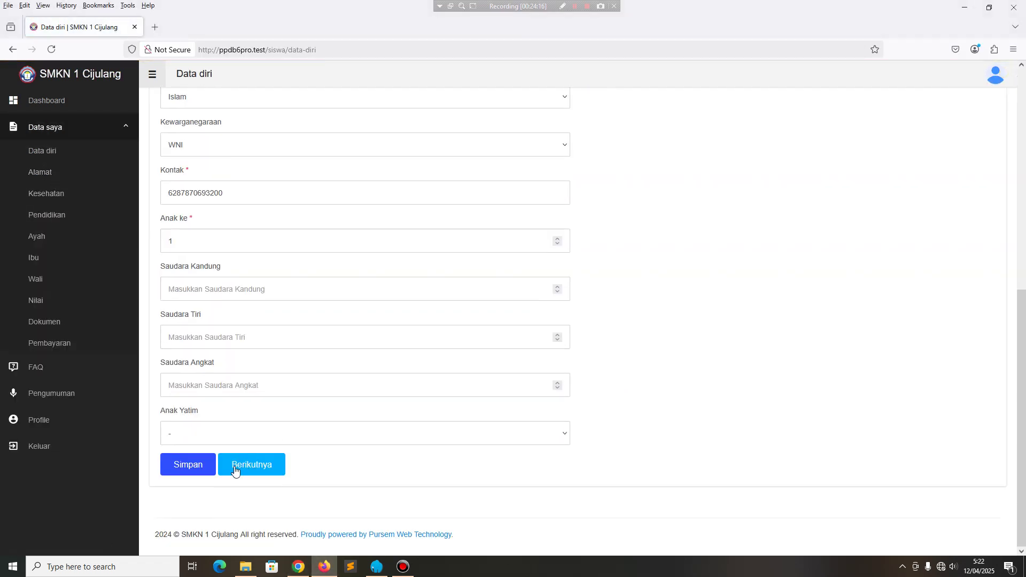
{"action": "left_click", "coordinate": [234, 469]}
{"action": "left_click", "coordinate": [217, 167]}
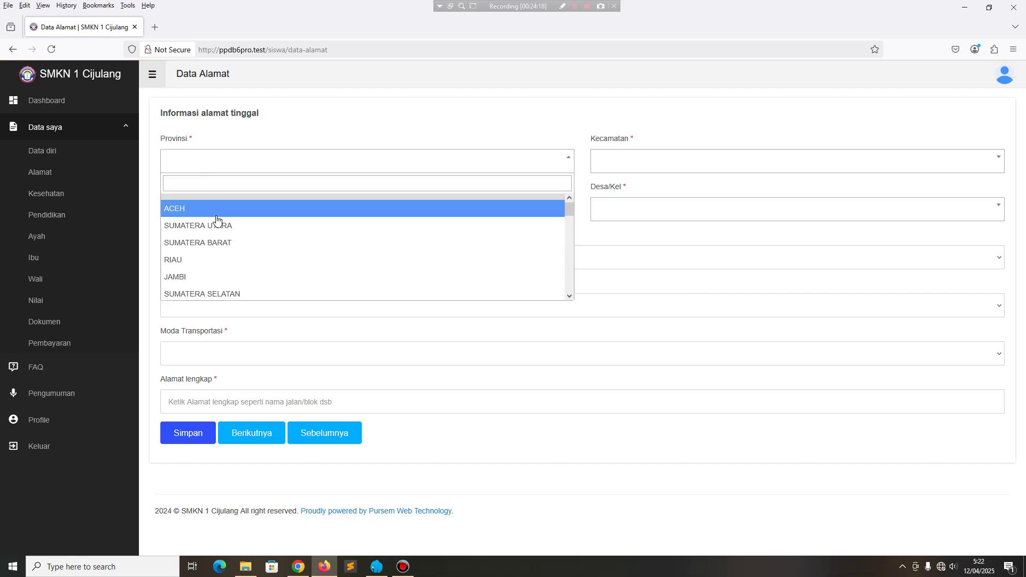
{"action": "left_click", "coordinate": [217, 214]}
{"action": "left_click", "coordinate": [213, 210]}
{"action": "left_click", "coordinate": [209, 265]}
{"action": "left_click", "coordinate": [207, 263]}
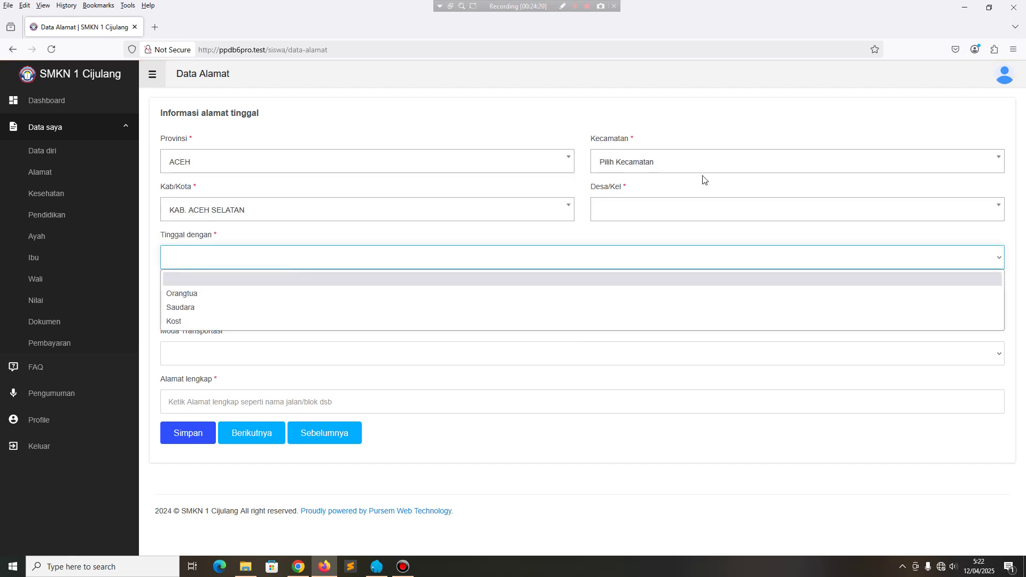
{"action": "left_click", "coordinate": [695, 162]}
{"action": "left_click", "coordinate": [630, 237]}
{"action": "left_click", "coordinate": [623, 212]}
{"action": "left_click", "coordinate": [628, 285]}
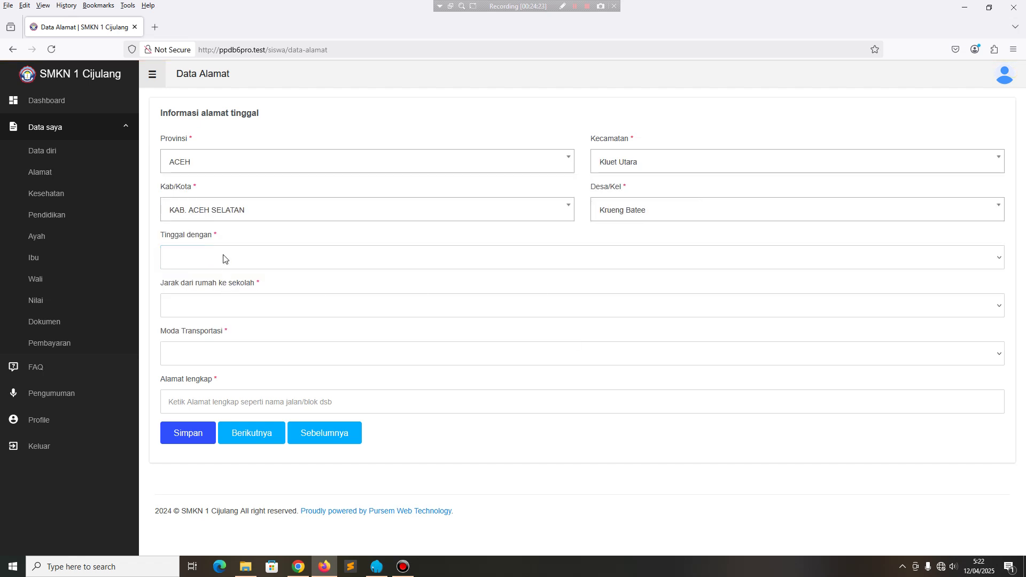
Record living with Saudara, 2 KM distance, Sepeda transport, fill the address and save.
{"action": "left_click", "coordinate": [223, 259]}
{"action": "left_click", "coordinate": [197, 305]}
{"action": "left_click", "coordinate": [196, 305]}
{"action": "left_click", "coordinate": [190, 355]}
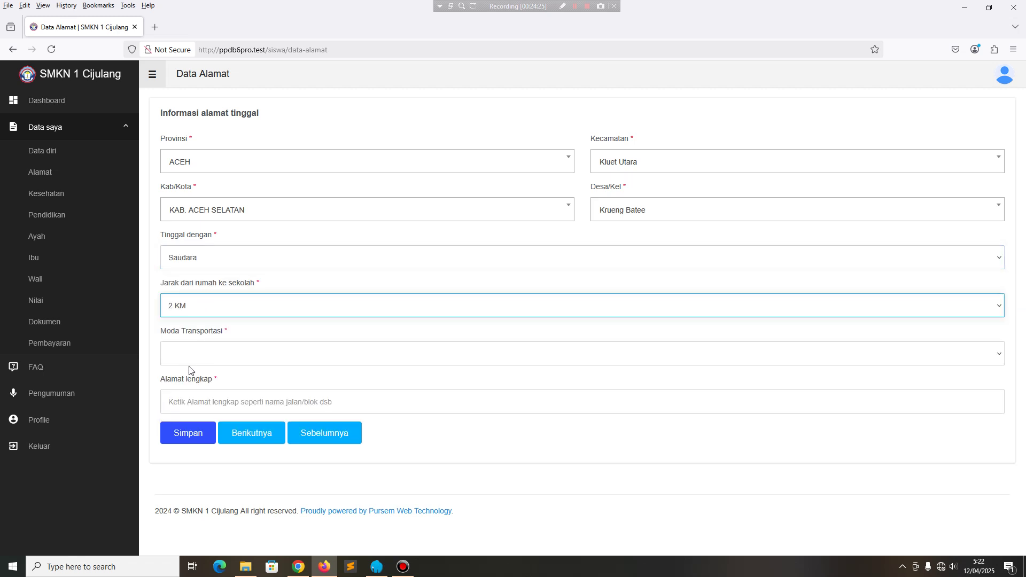
{"action": "left_click", "coordinate": [192, 356]}
{"action": "left_click", "coordinate": [203, 401]}
{"action": "left_click", "coordinate": [208, 399]}
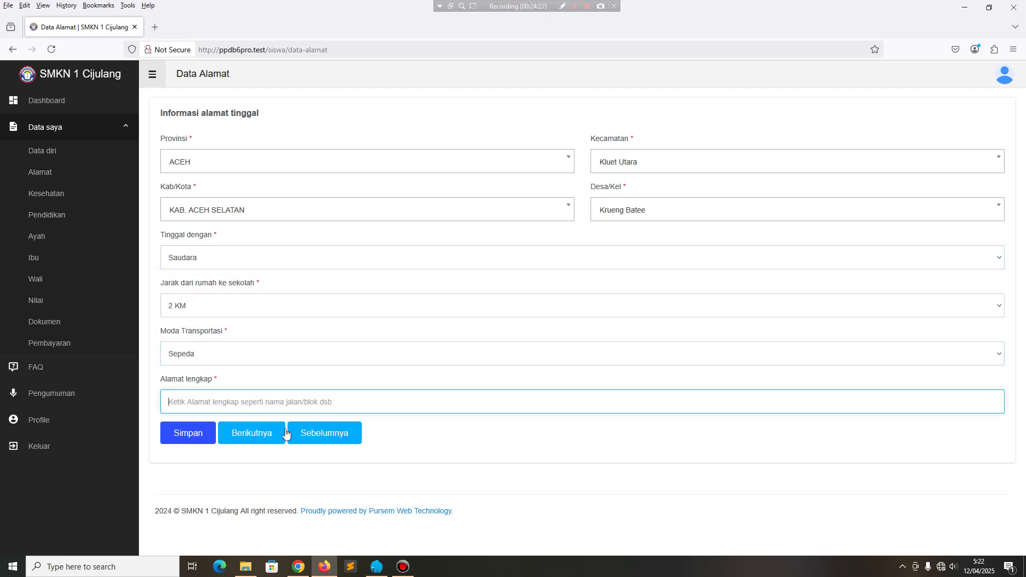
{"action": "type", "text": "ss"}
{"action": "left_click", "coordinate": [185, 432]}
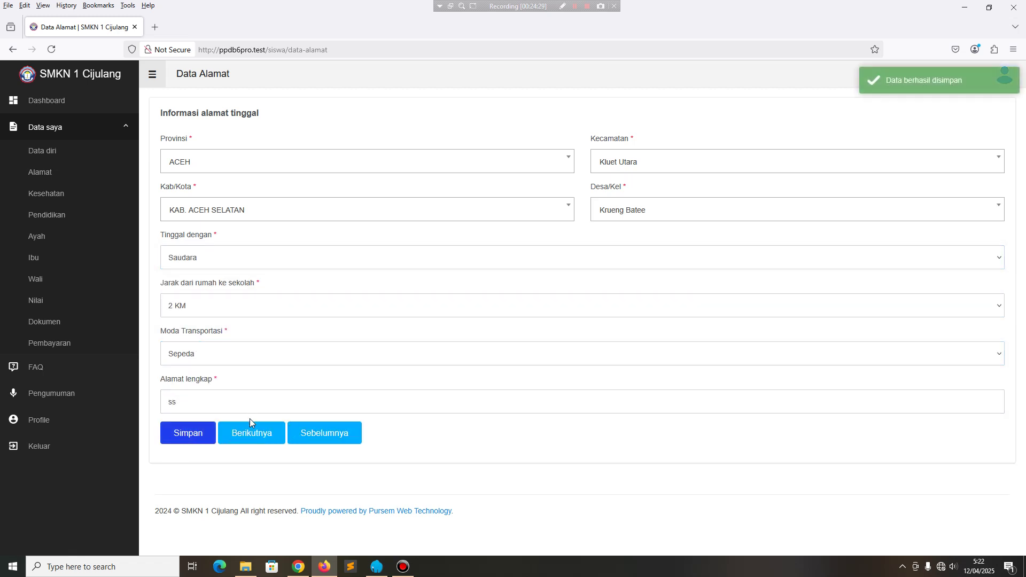
Set the blood type to B and the illness to Asma.
{"action": "left_click", "coordinate": [249, 436]}
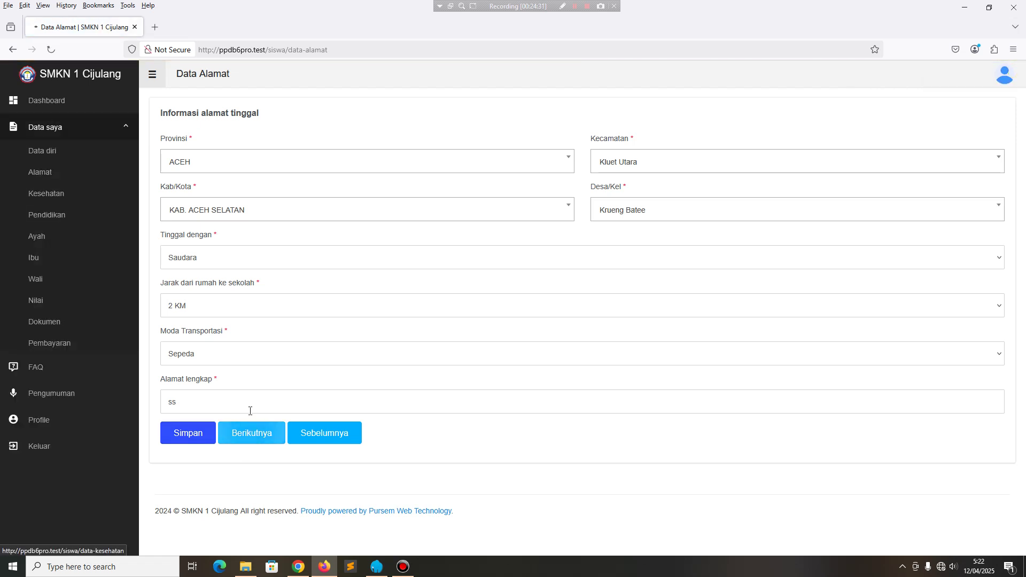
{"action": "left_click", "coordinate": [206, 160]}
{"action": "left_click", "coordinate": [208, 223]}
{"action": "left_click", "coordinate": [206, 223]}
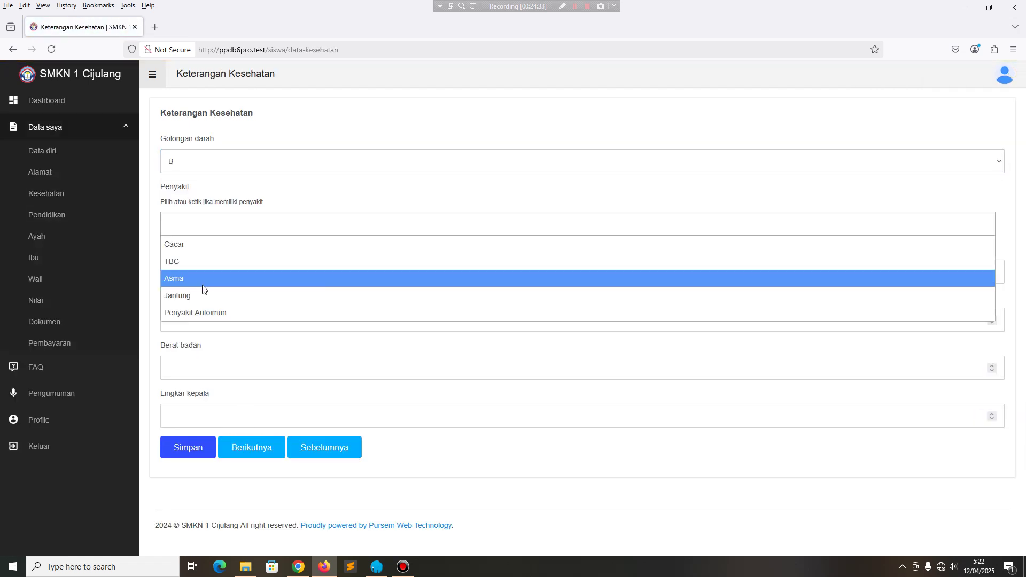
{"action": "left_click", "coordinate": [203, 283]}
Enter height 163, weight 63, head circumference 25 and save the health details.
{"action": "left_click", "coordinate": [187, 276]}
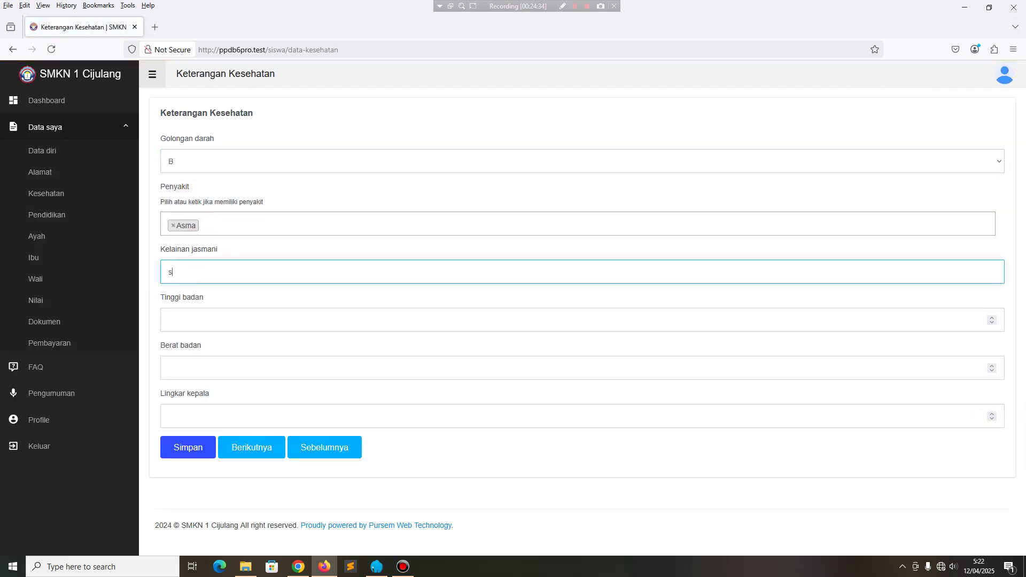
{"action": "left_click", "coordinate": [193, 318]}
{"action": "left_click", "coordinate": [182, 368]}
{"action": "type", "text": "63"}
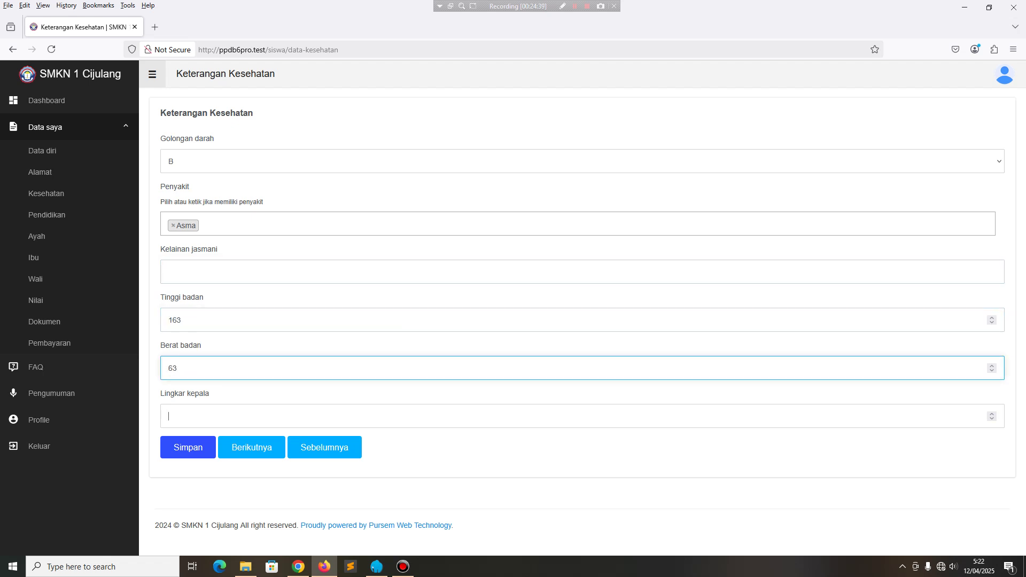
{"action": "left_click", "coordinate": [169, 416]}
{"action": "type", "text": "25"}
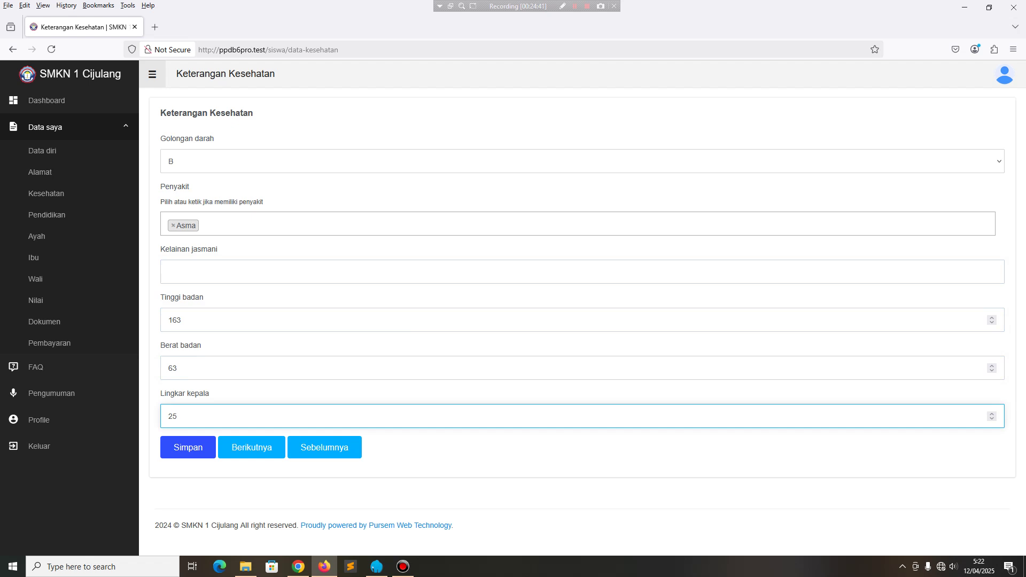
{"action": "key", "text": "Return"}
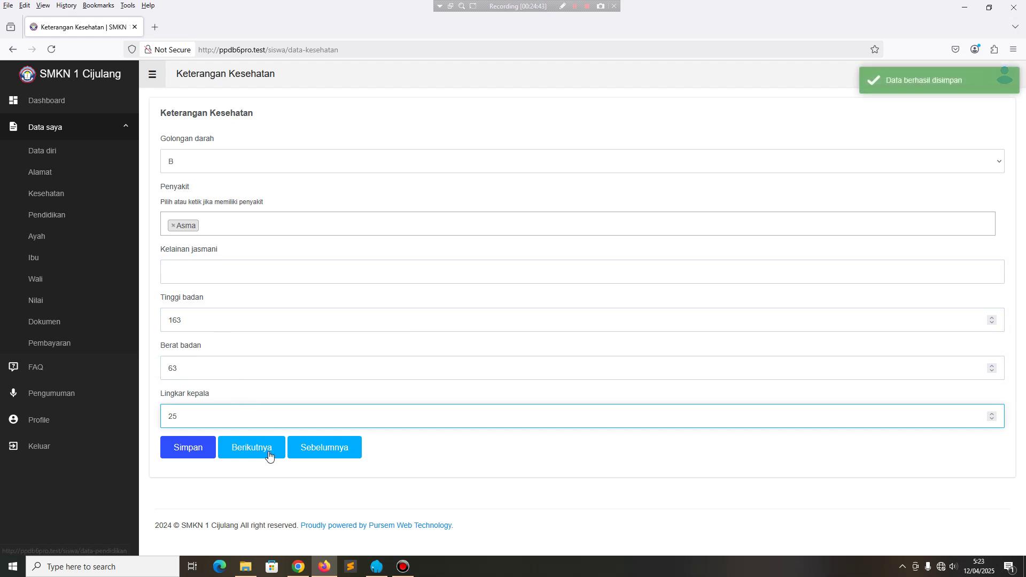
{"action": "left_click", "coordinate": [267, 452]}
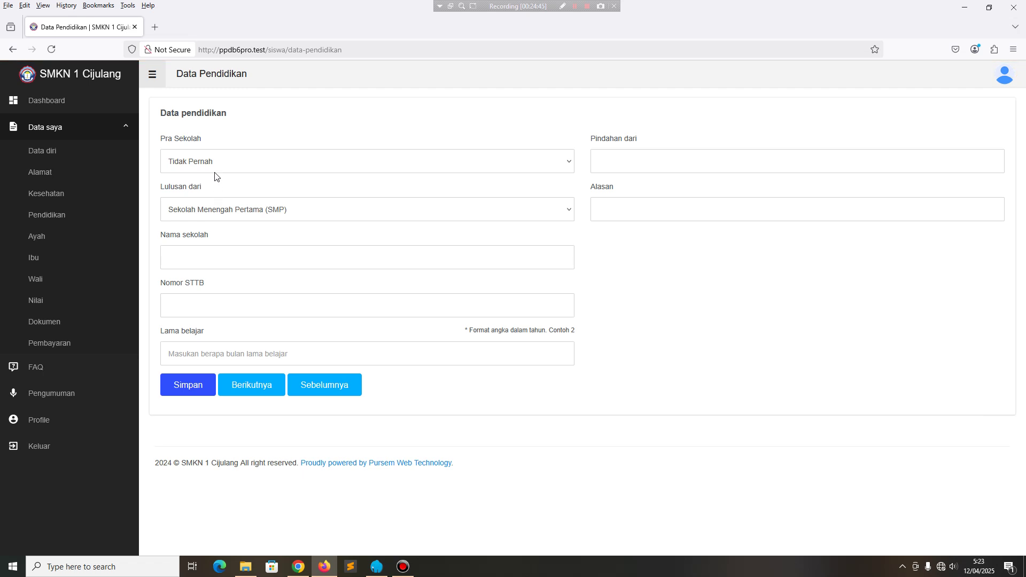
Save education details: Pernah TK/RA/PAUD, previous school MTs, STTB number, 2 years of study.
{"action": "left_click", "coordinate": [216, 170]}
{"action": "left_click", "coordinate": [218, 210]}
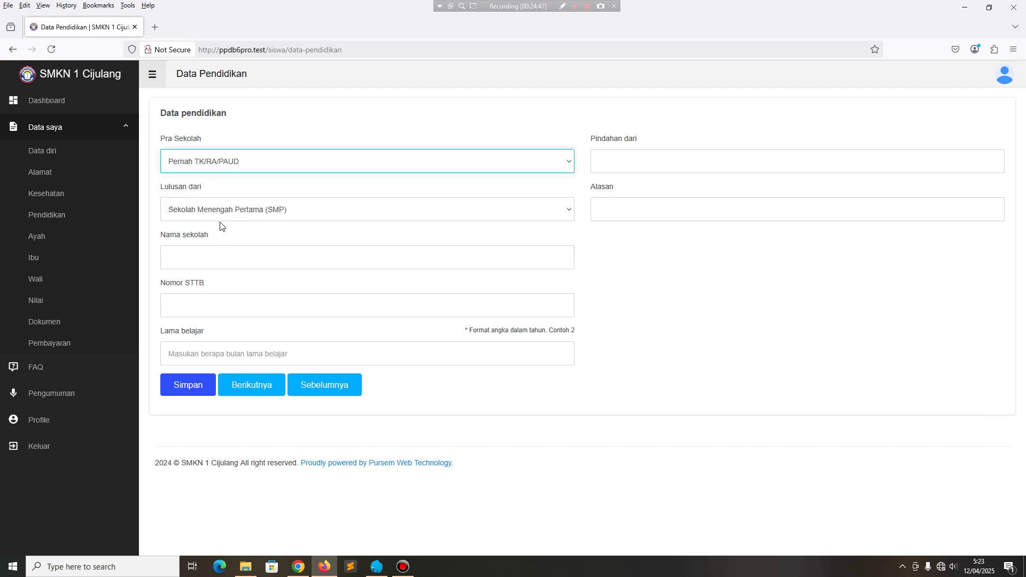
{"action": "left_click", "coordinate": [219, 213]}
{"action": "left_click", "coordinate": [207, 246]}
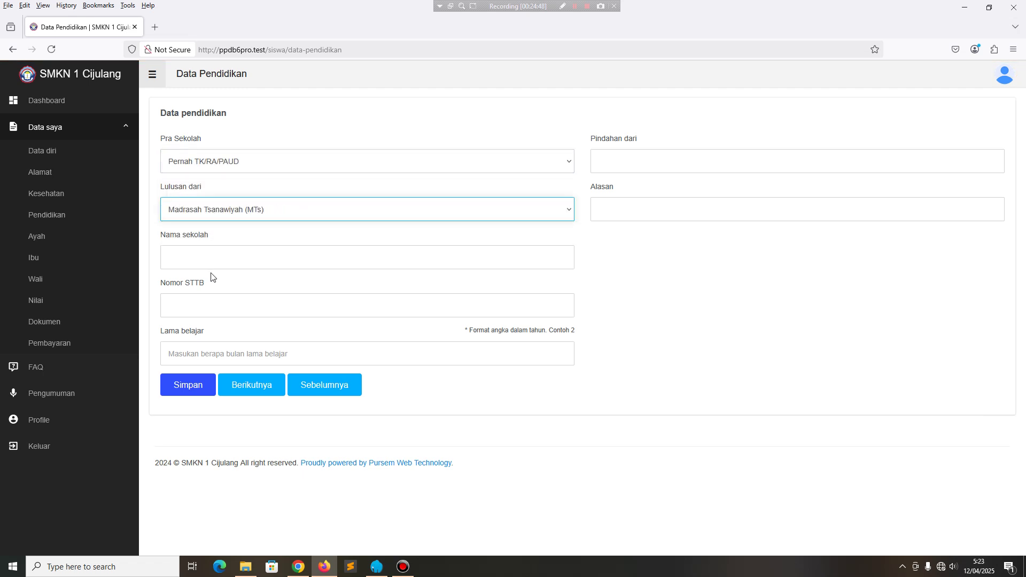
{"action": "left_click", "coordinate": [202, 256]}
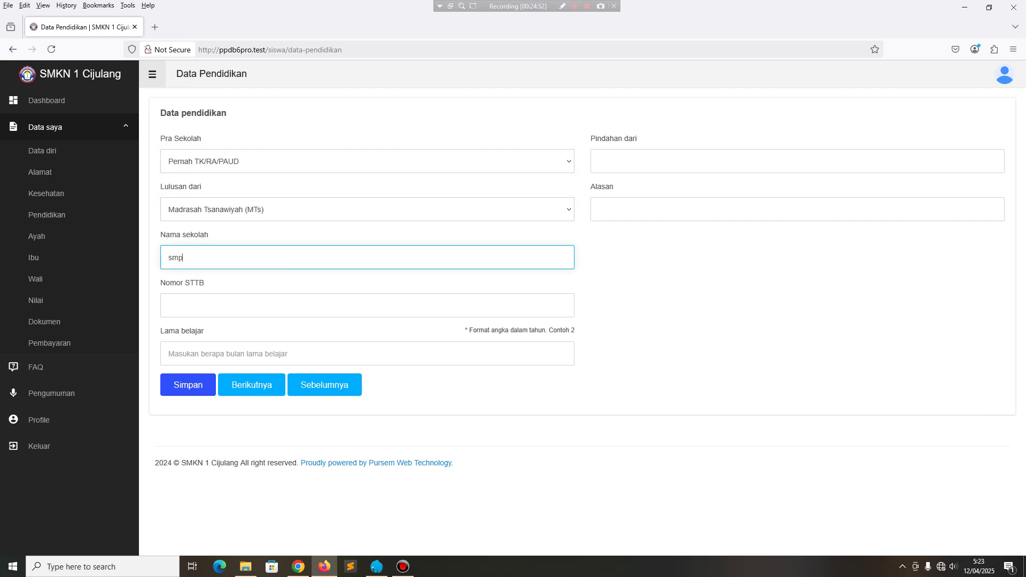
{"action": "key", "text": "Tab"}
{"action": "type", "text": "ikhuhu"}
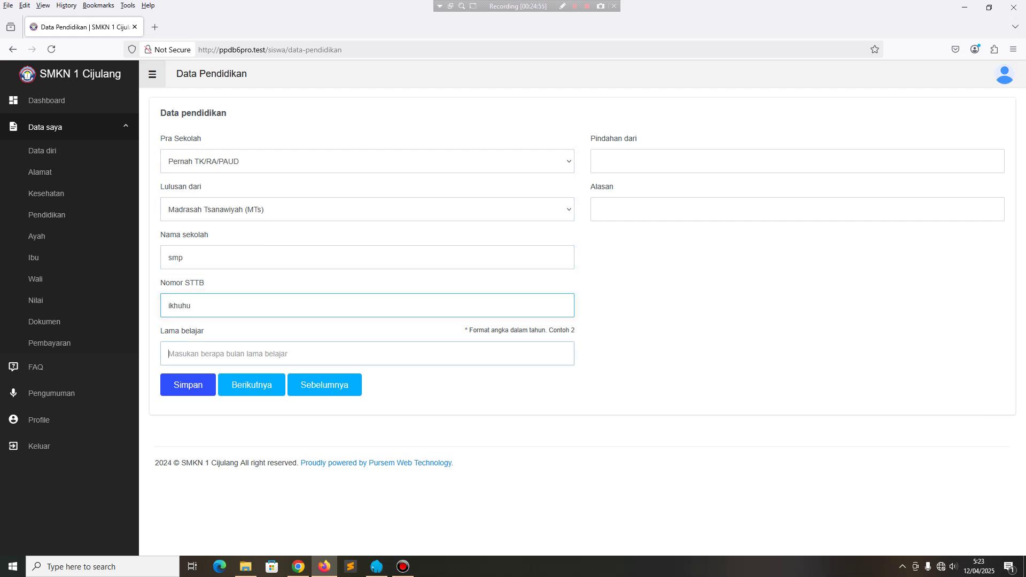
{"action": "key", "text": "Tab"}
{"action": "type", "text": "2"}
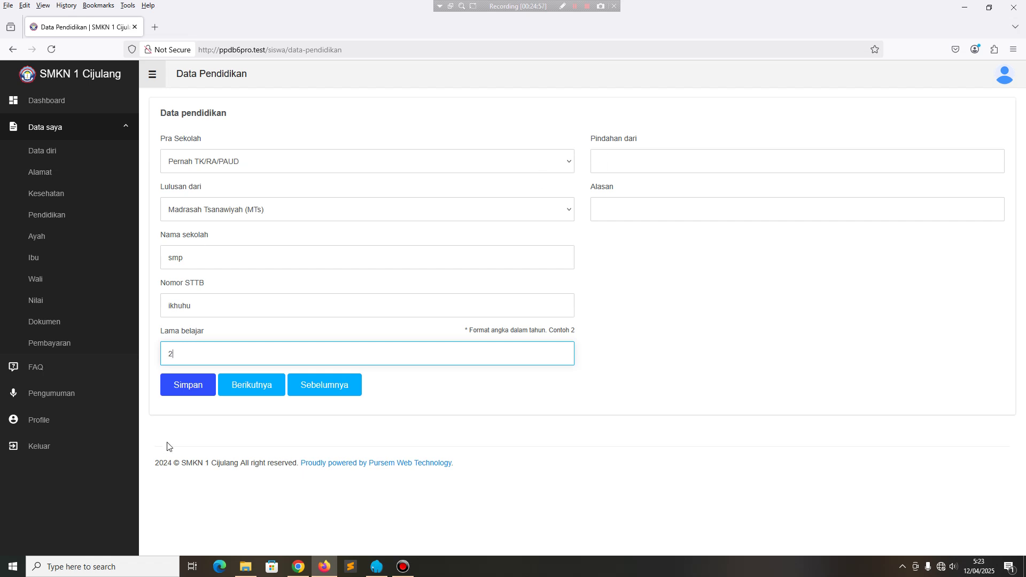
{"action": "left_click", "coordinate": [204, 393]}
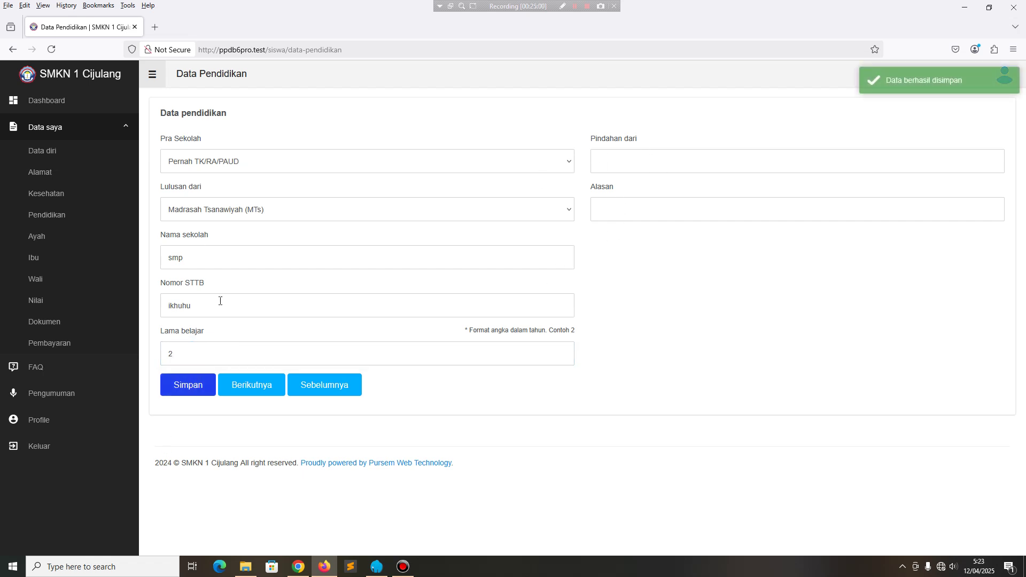
Skip through the father, mother and guardian pages to the data confirmation page.
{"action": "left_click", "coordinate": [252, 393]}
{"action": "left_click", "coordinate": [261, 445]}
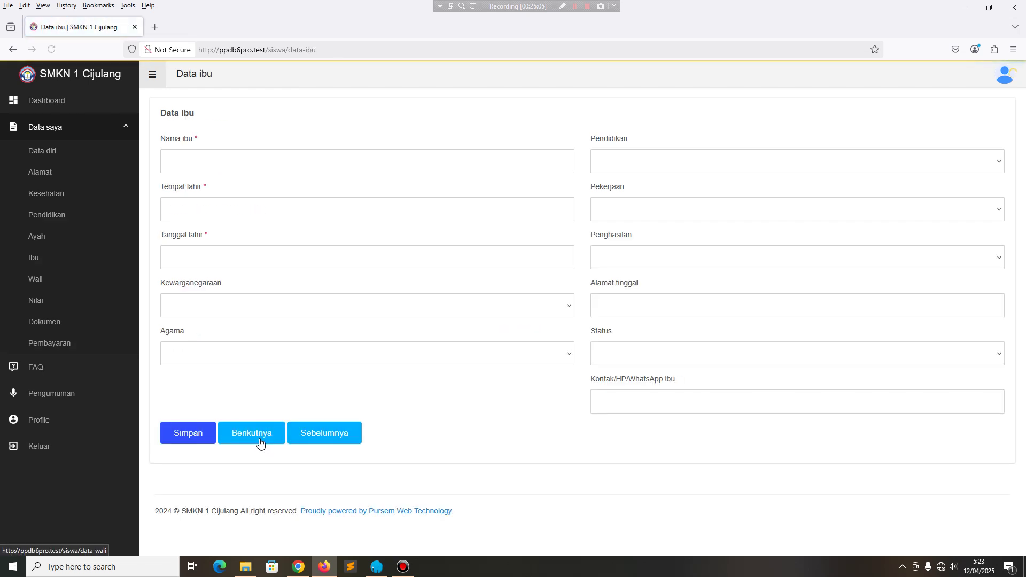
{"action": "left_click", "coordinate": [261, 444]}
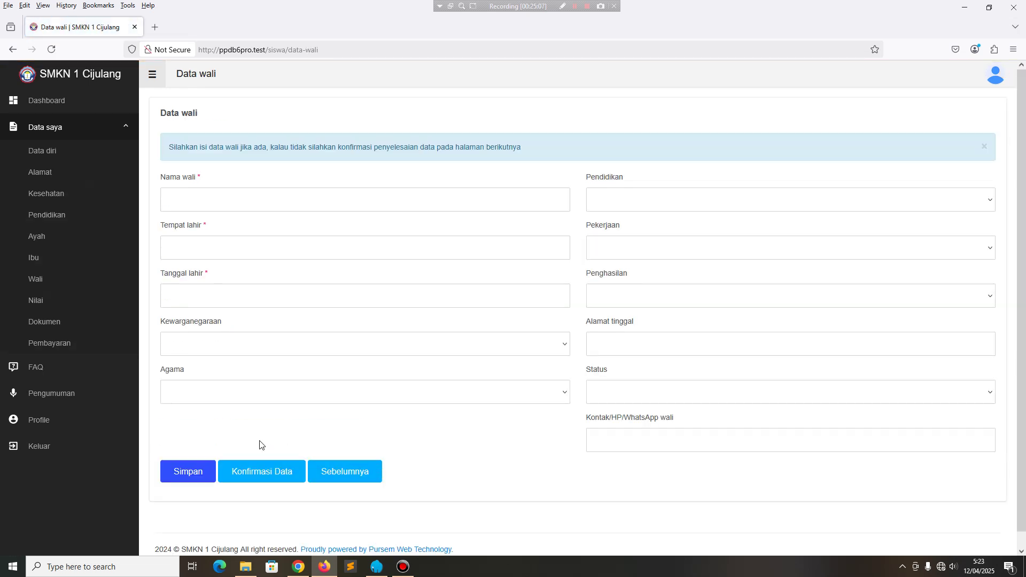
{"action": "left_click", "coordinate": [272, 476]}
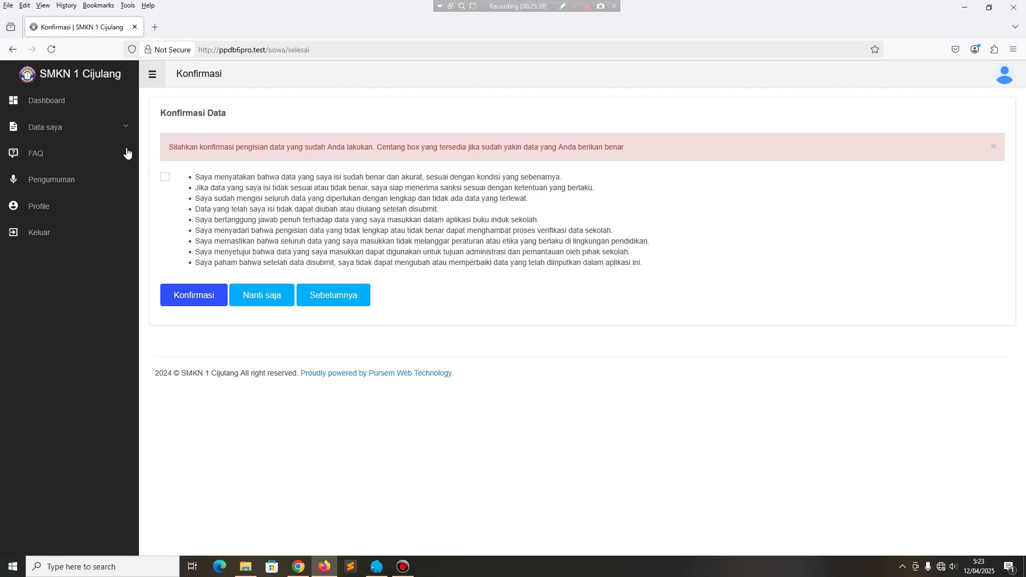
Review the Data saya sub-pages: documents, personal data and guardian data.
{"action": "left_click", "coordinate": [75, 127]}
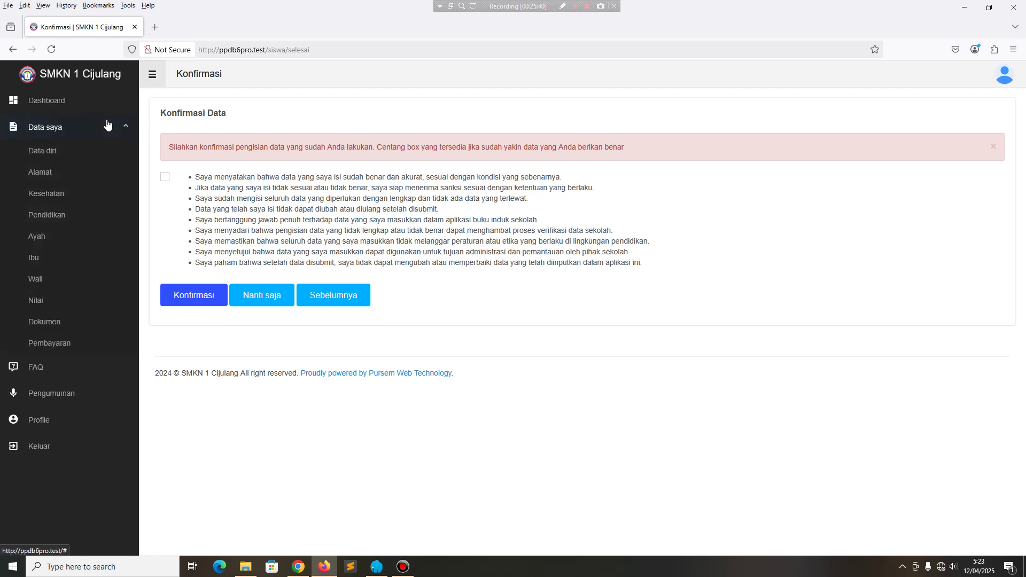
{"action": "left_click", "coordinate": [43, 323]}
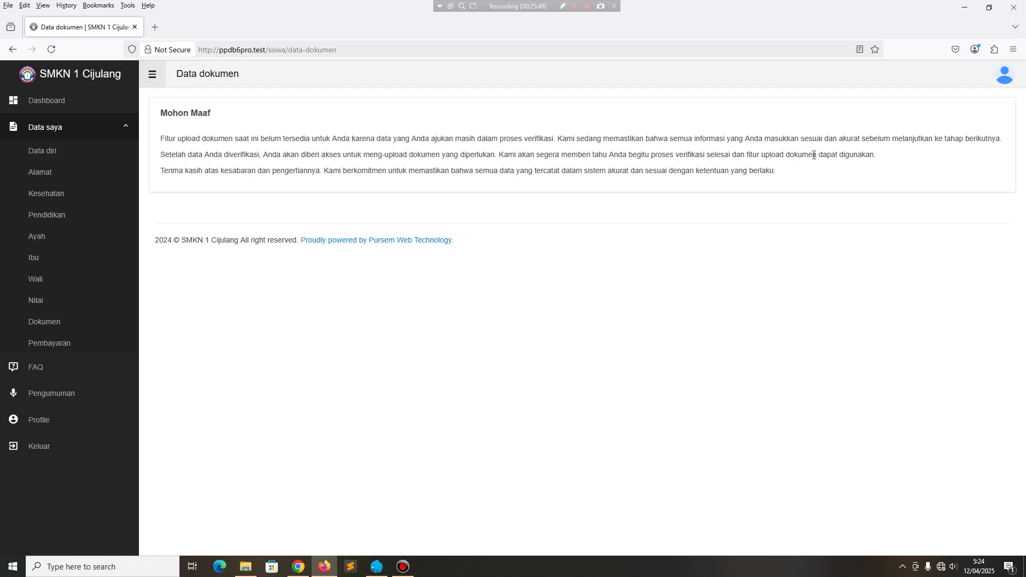
{"action": "left_click", "coordinate": [86, 153]}
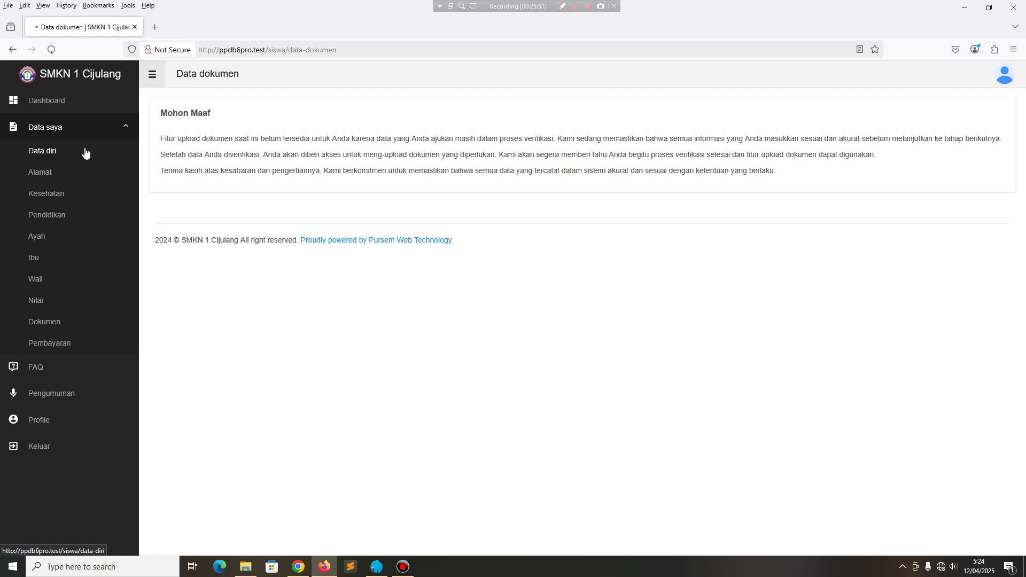
{"action": "left_click", "coordinate": [48, 327]}
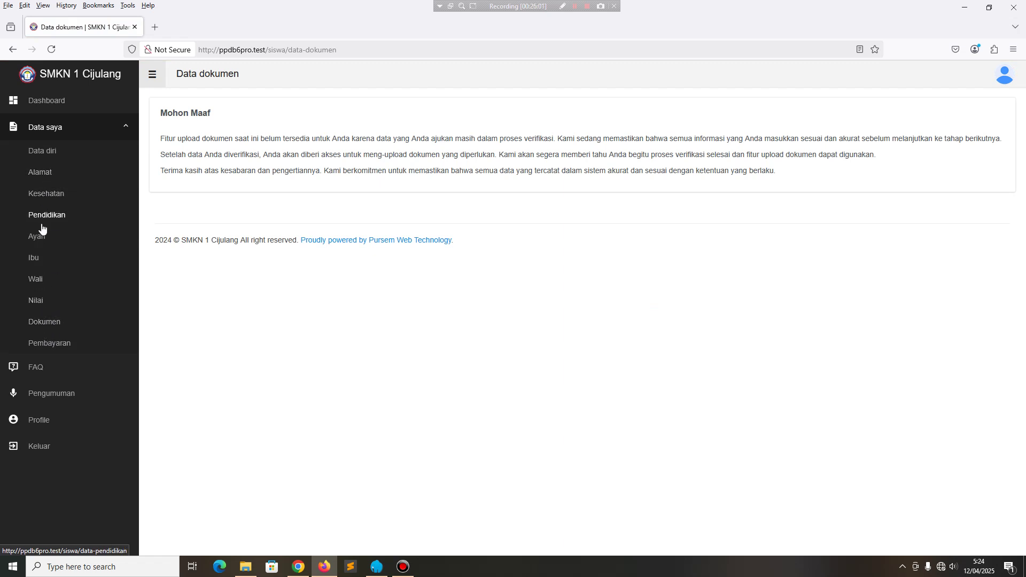
{"action": "left_click", "coordinate": [48, 325]}
{"action": "left_click", "coordinate": [36, 279]}
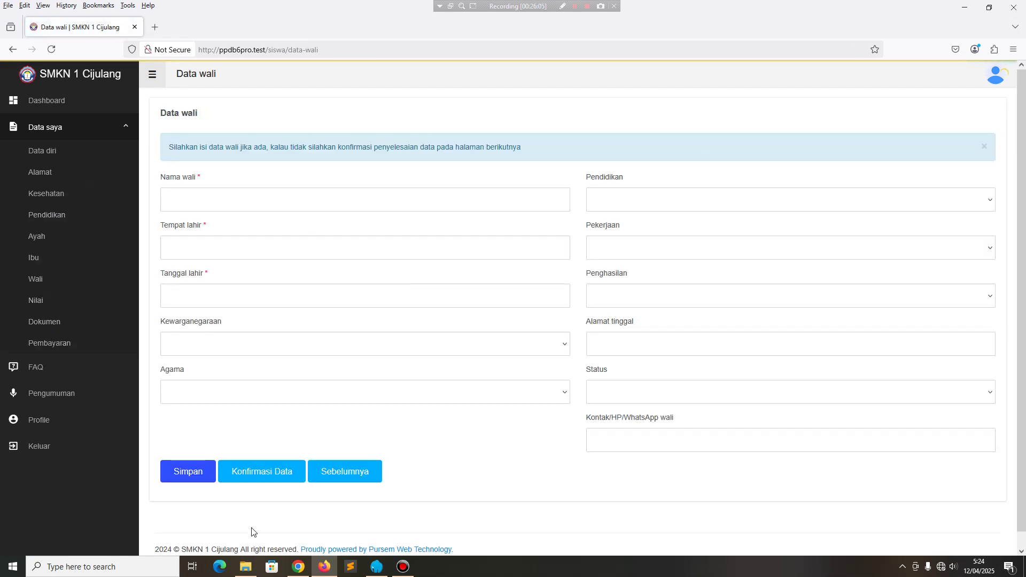
Tick the agreement statements and confirm the biodata to lock it.
{"action": "left_click", "coordinate": [246, 477]}
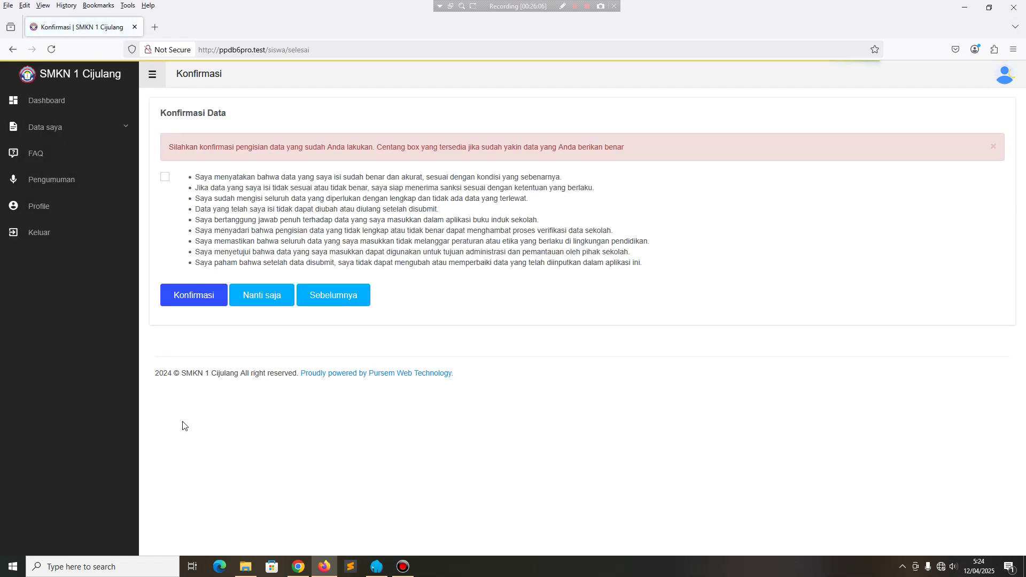
{"action": "left_click", "coordinate": [165, 177]}
{"action": "left_click", "coordinate": [184, 300]}
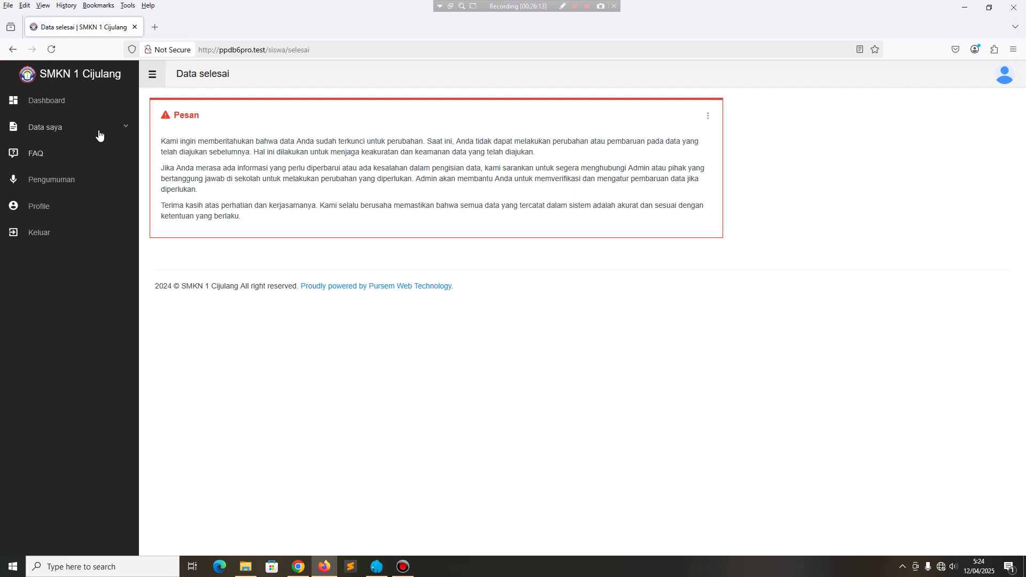
{"action": "left_click", "coordinate": [98, 134]}
Print the student's registration card from the dashboard and close the PDF.
{"action": "left_click", "coordinate": [90, 152]}
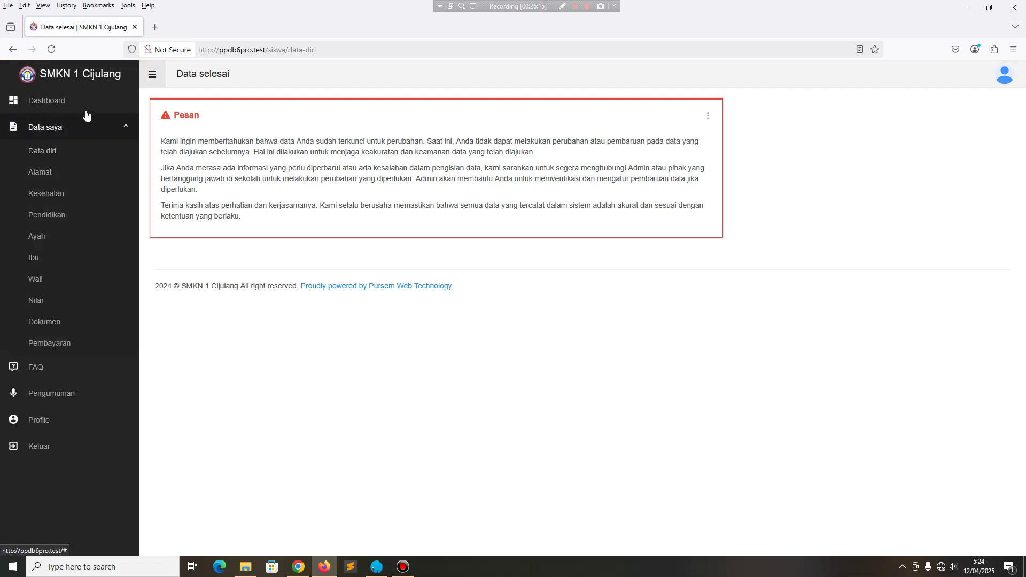
{"action": "left_click", "coordinate": [238, 219]}
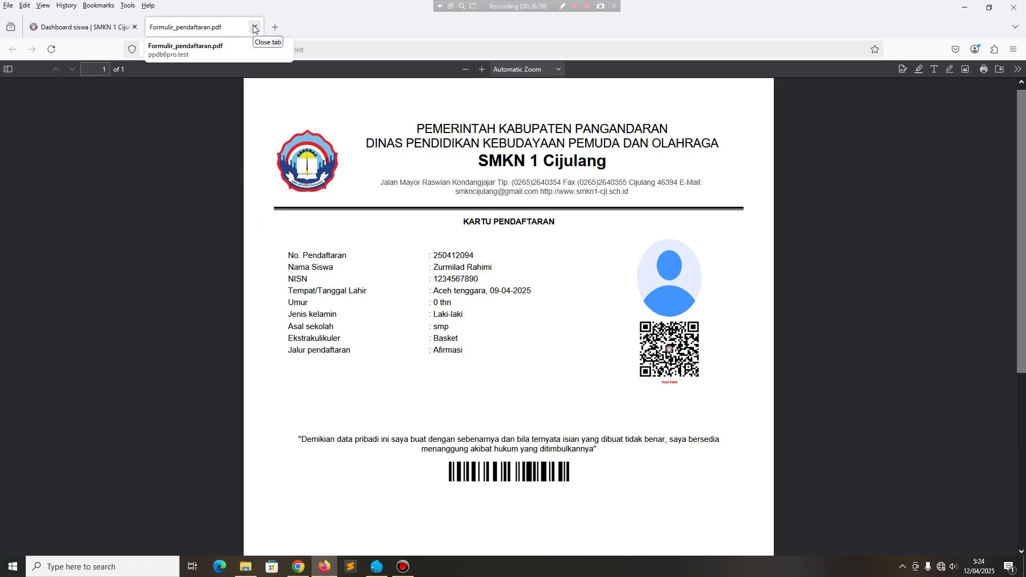
{"action": "left_click", "coordinate": [255, 27]}
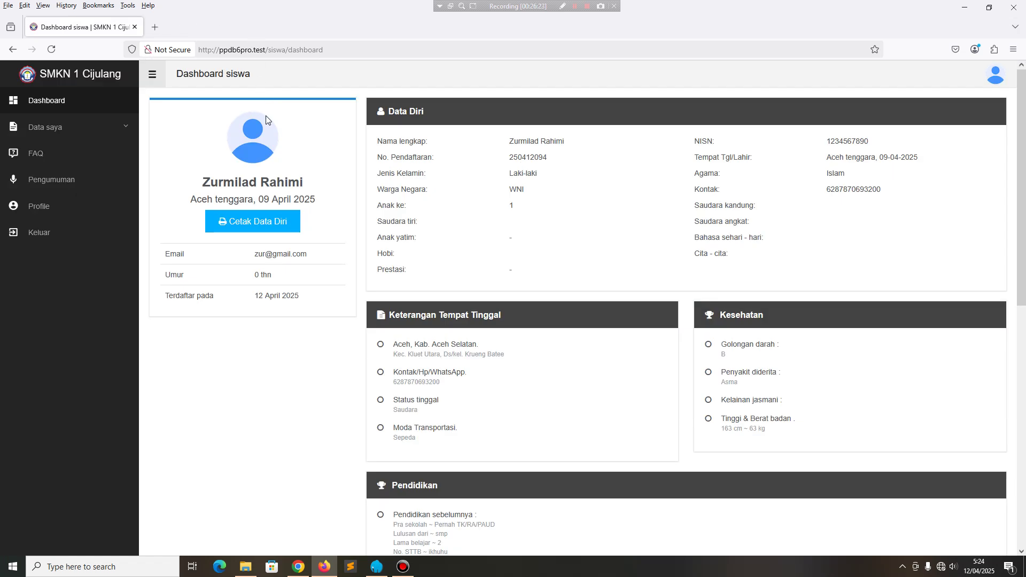
Browse the FAQ, grades page and dashboard in the student portal.
{"action": "left_click", "coordinate": [69, 154]}
{"action": "left_click", "coordinate": [62, 125]}
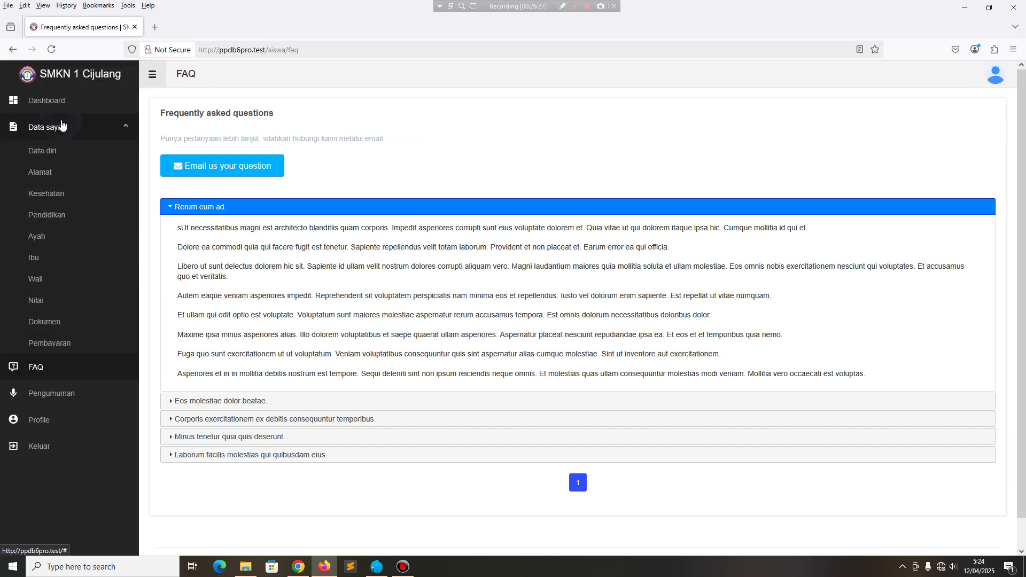
{"action": "left_click", "coordinate": [62, 126]}
{"action": "left_click", "coordinate": [59, 126]}
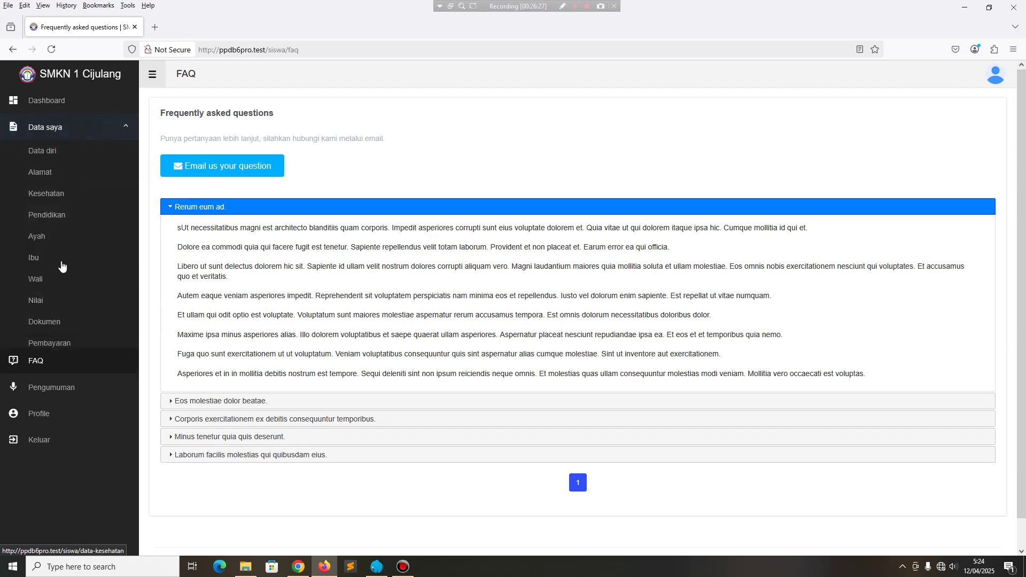
{"action": "left_click", "coordinate": [35, 305]}
{"action": "left_click", "coordinate": [54, 104]}
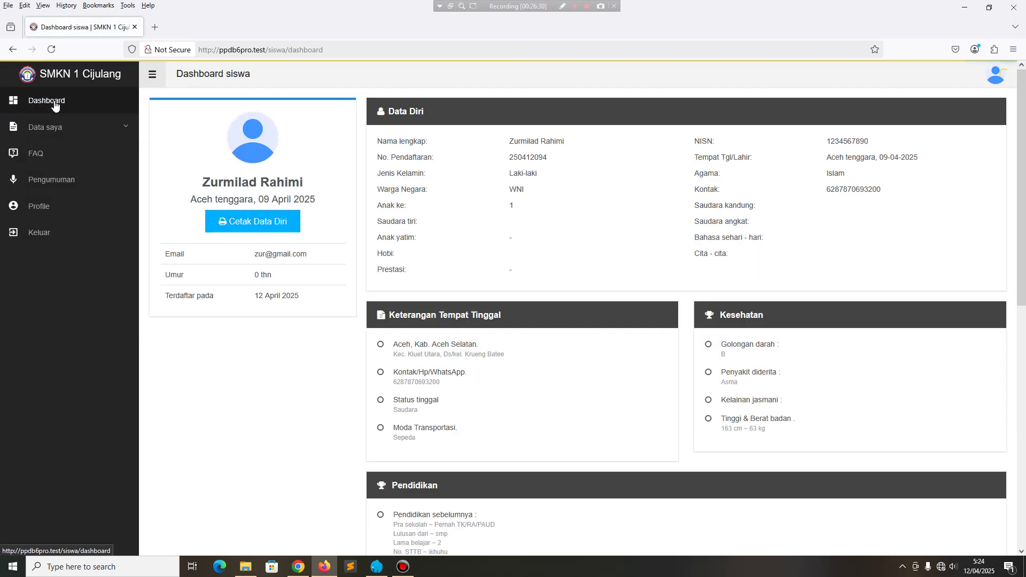
{"action": "left_click", "coordinate": [104, 127]}
Log out of the treasurer's payments admin in Chrome.
{"action": "left_click", "coordinate": [294, 566]}
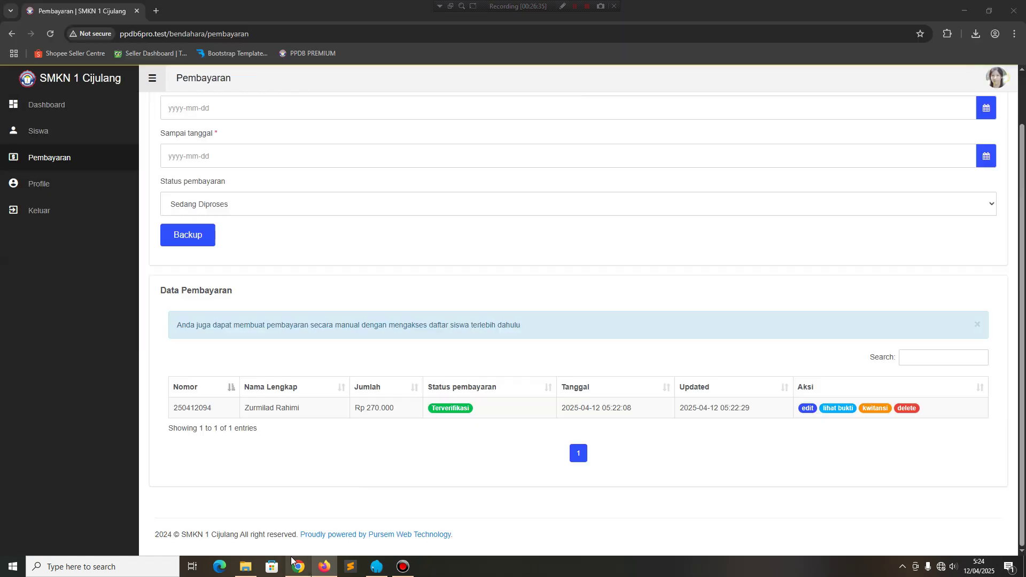
{"action": "left_click", "coordinate": [997, 78]}
{"action": "left_click", "coordinate": [941, 121]}
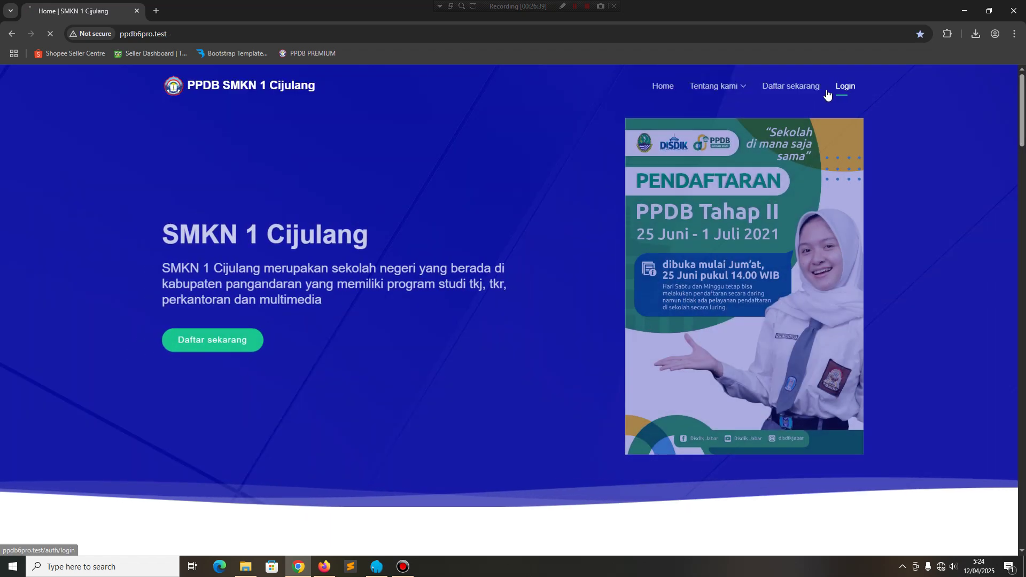
Sign in as admin, retrying with the saved admin username after a failed attempt.
{"action": "left_click", "coordinate": [844, 88]}
{"action": "left_click", "coordinate": [572, 230]}
{"action": "type", "text": "adm"}
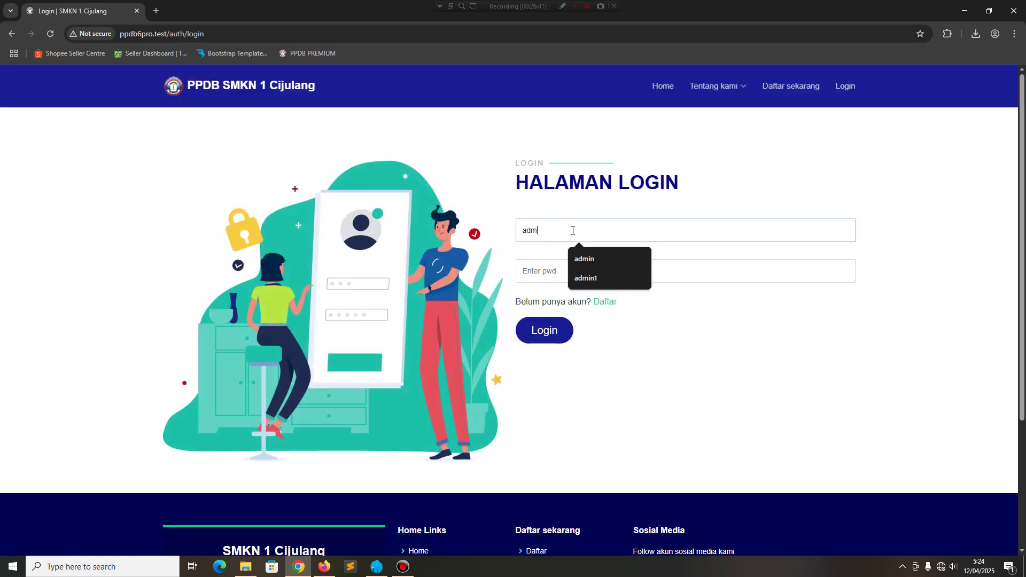
{"action": "type", "text": "inistrator"}
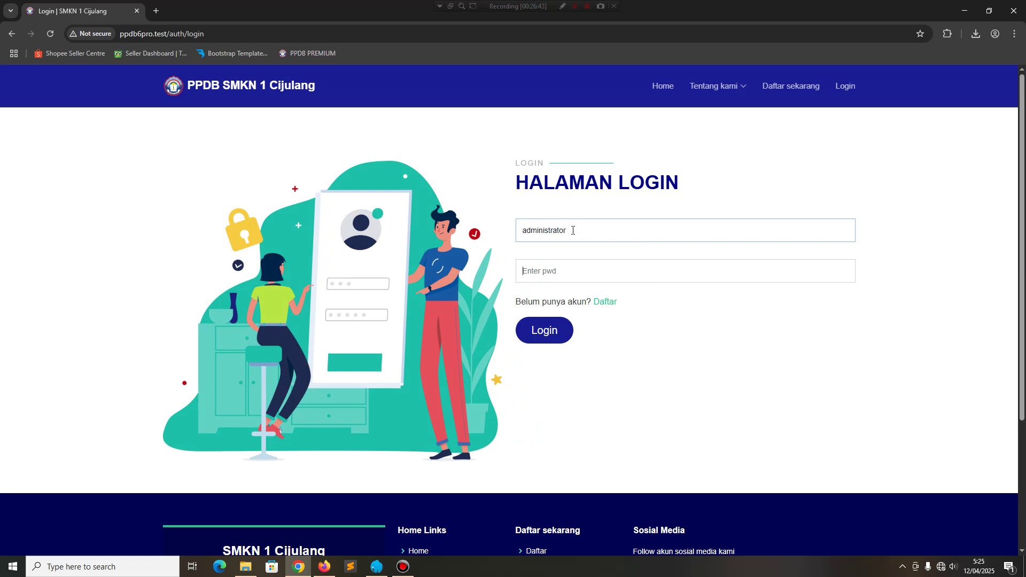
{"action": "key", "text": "Tab"}
{"action": "type", "text": "123"}
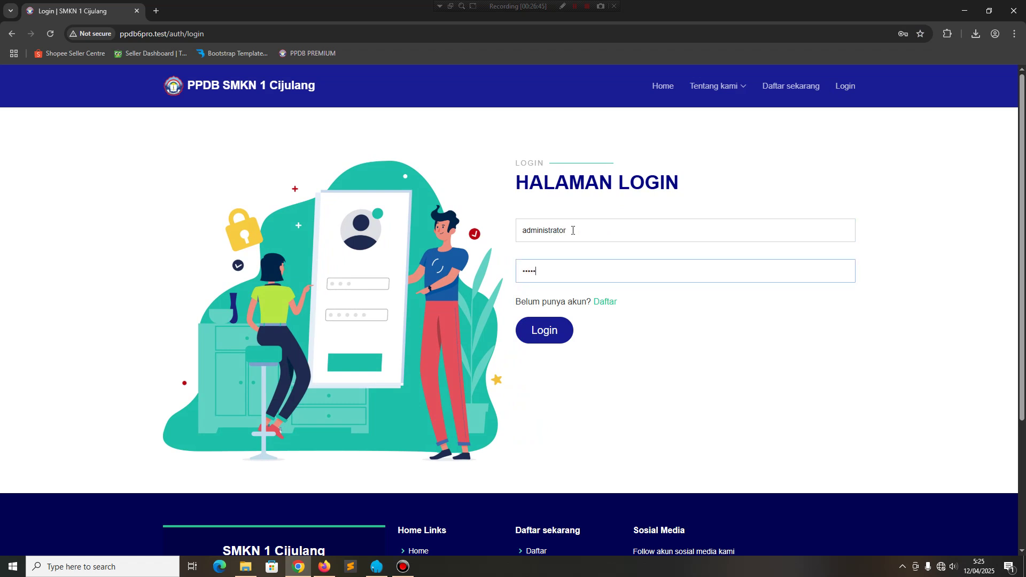
{"action": "left_click", "coordinate": [575, 232]}
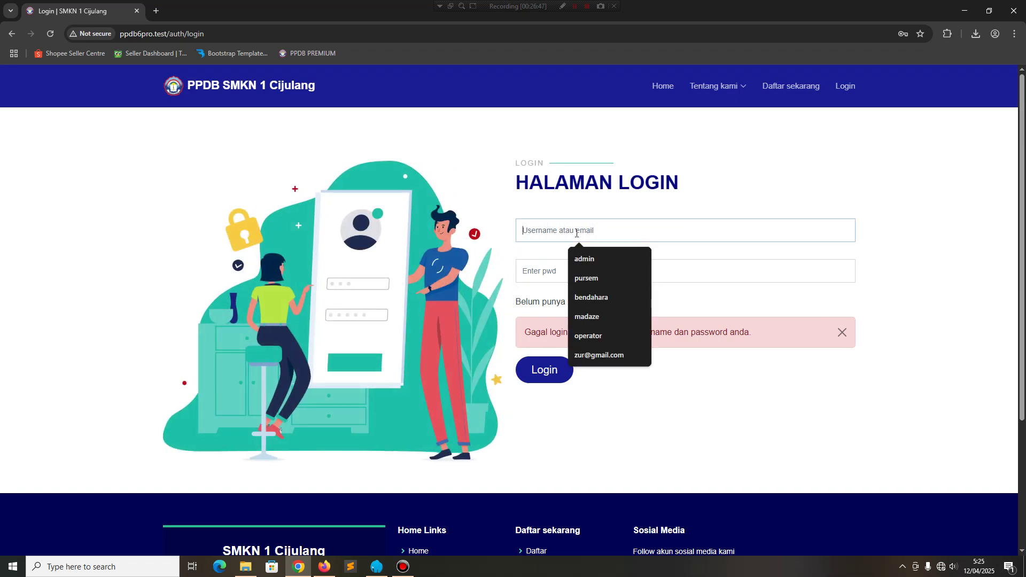
{"action": "left_click", "coordinate": [588, 260]}
{"action": "left_click", "coordinate": [570, 271]}
{"action": "type", "text": "1"}
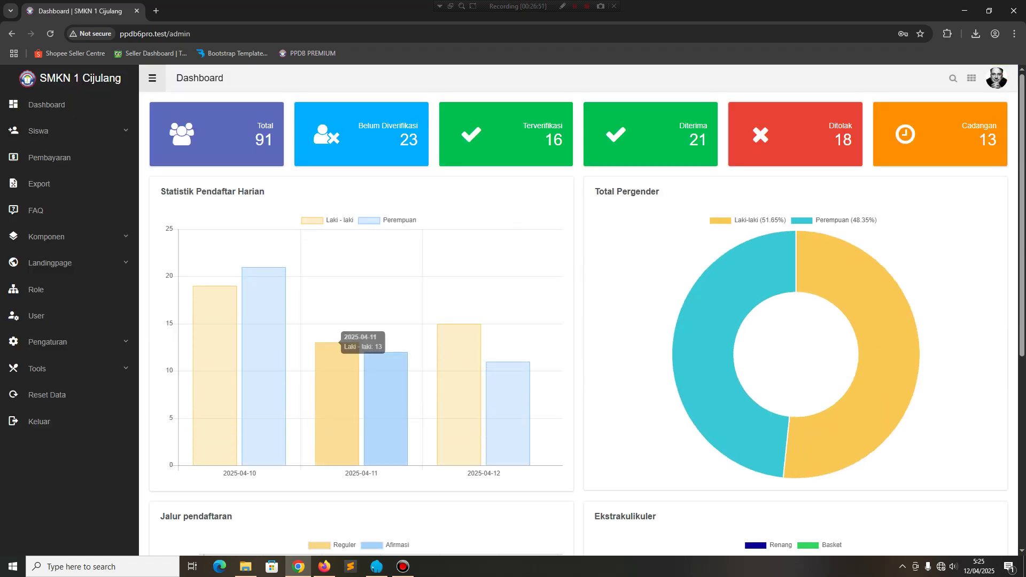
Generate the student's Surat Keterangan from the Pengumuman page and close the PDF.
{"action": "left_click", "coordinate": [325, 567]}
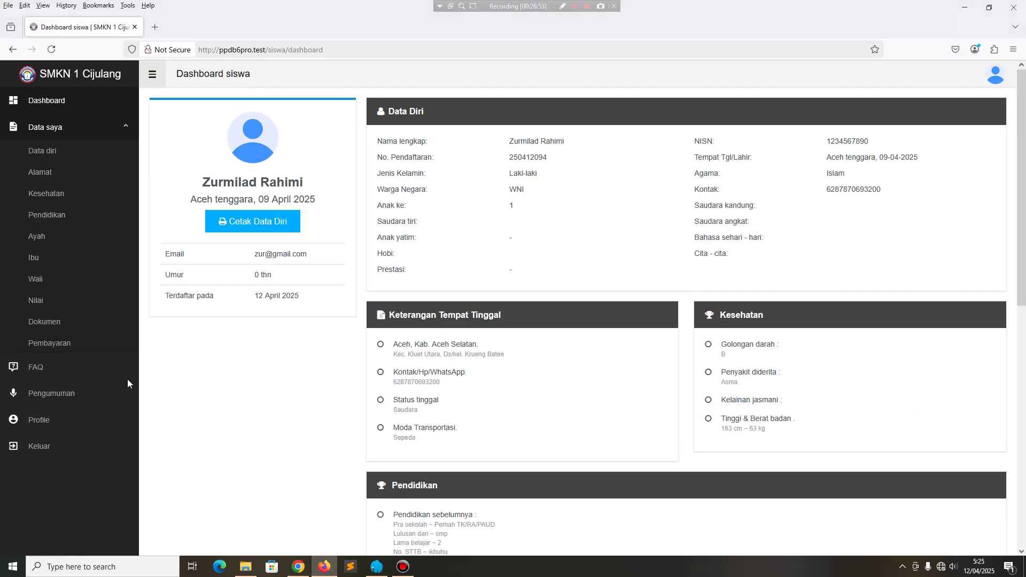
{"action": "left_click", "coordinate": [44, 394]}
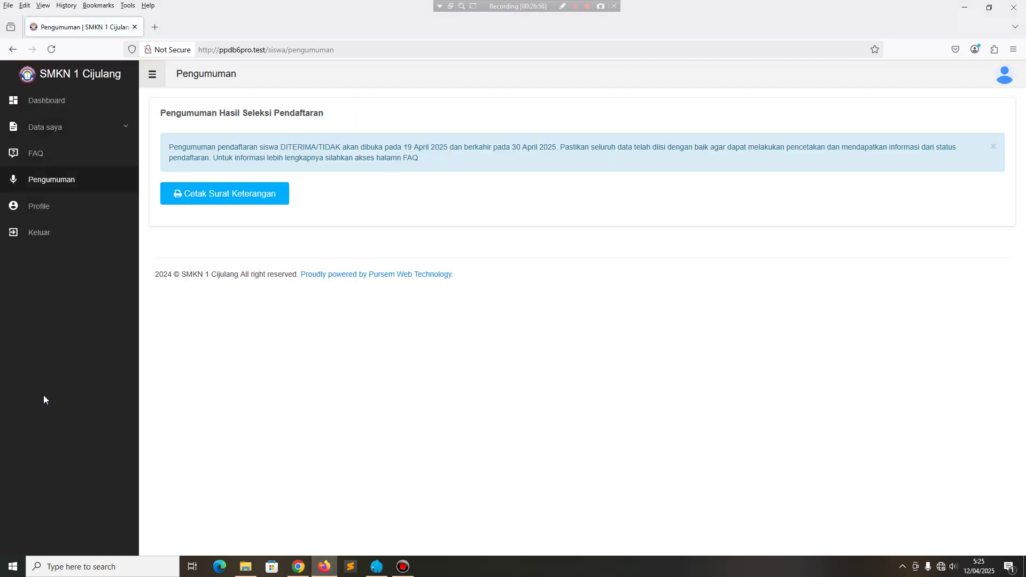
{"action": "left_click", "coordinate": [252, 195]}
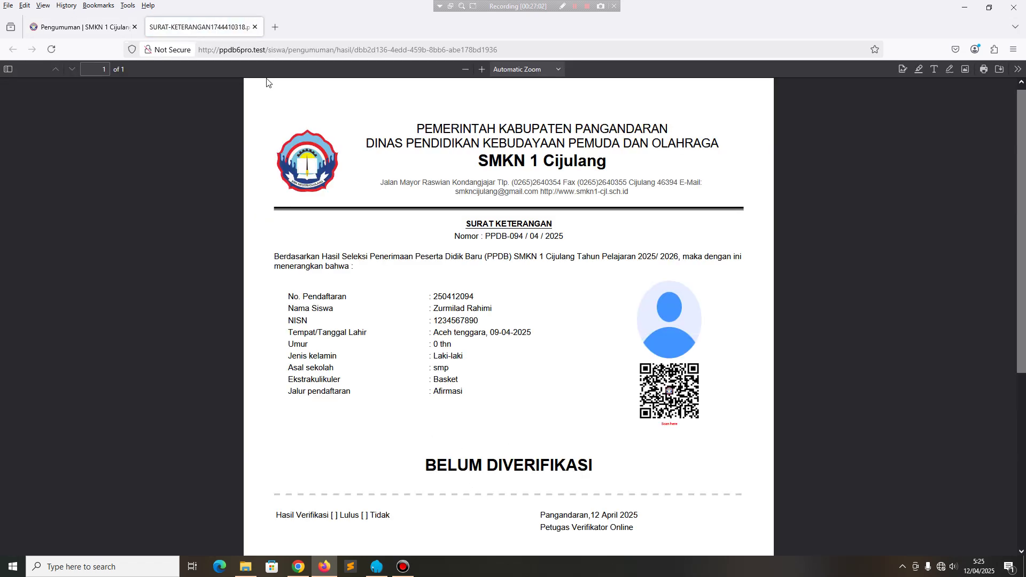
{"action": "left_click", "coordinate": [254, 33]}
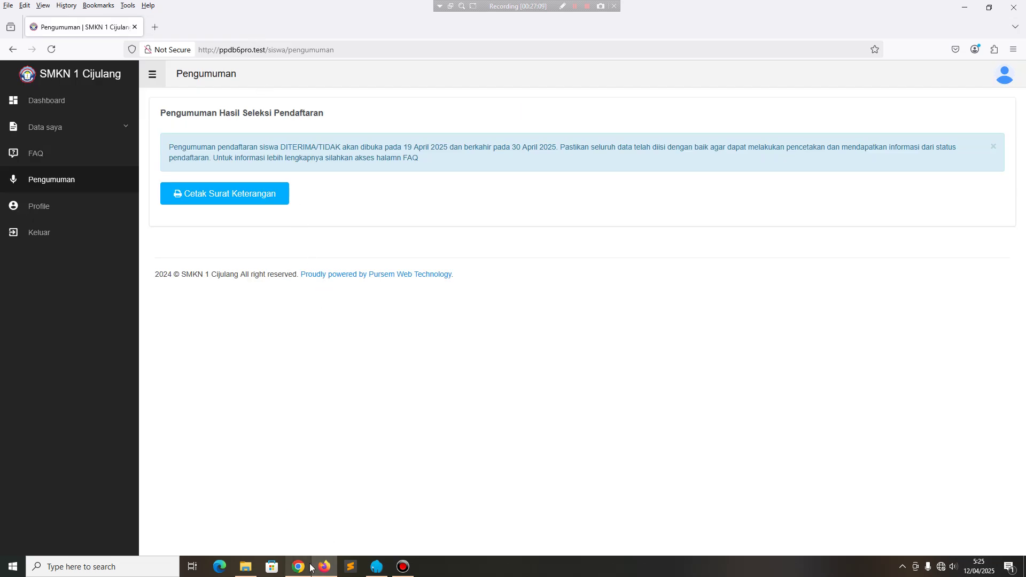
{"action": "mouse_move", "coordinate": [307, 567]}
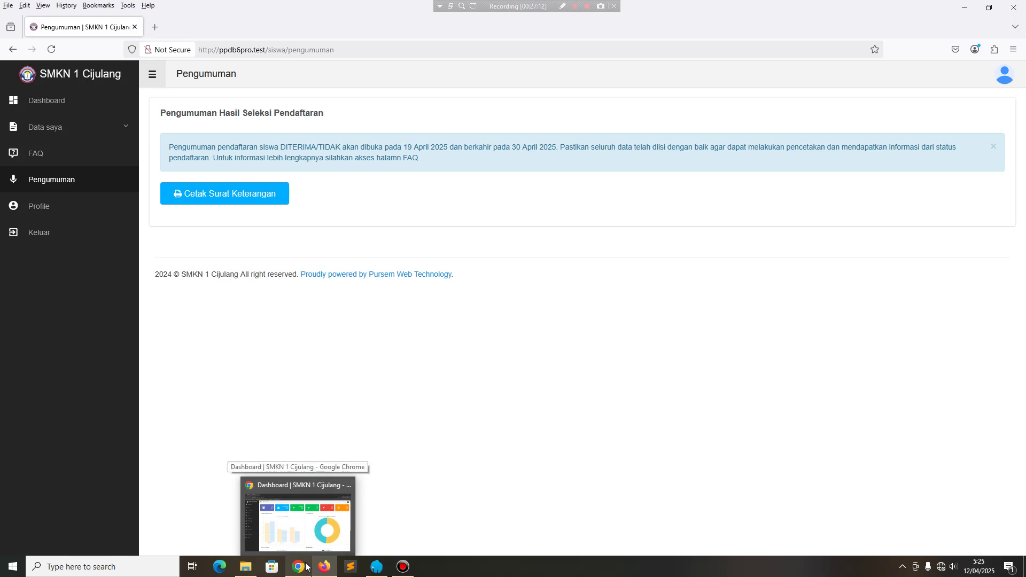
Save 2025/04/15 as the announcement opening date, then reload the student's Pengumuman page.
{"action": "left_click", "coordinate": [306, 567]}
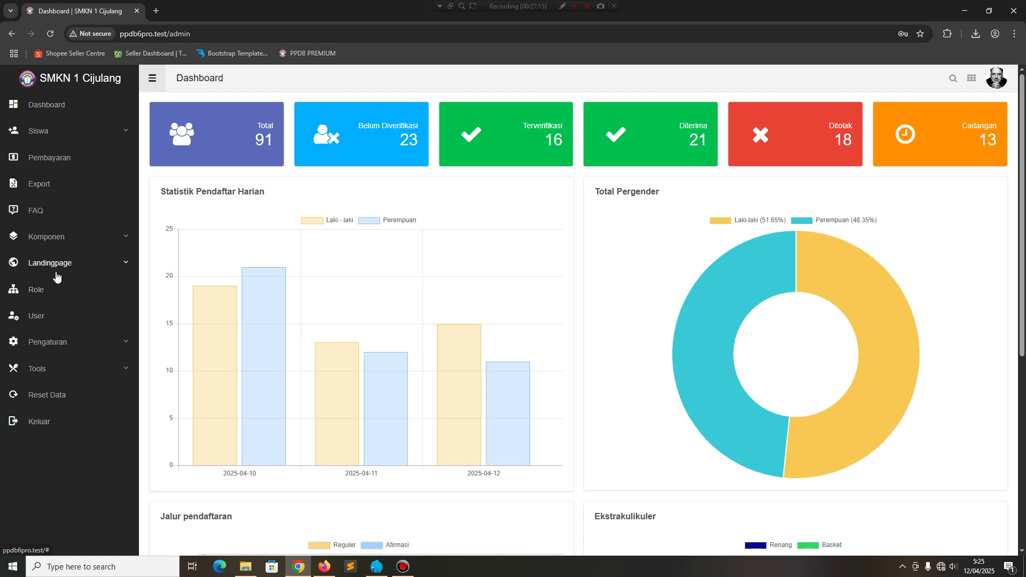
{"action": "left_click", "coordinate": [67, 347]}
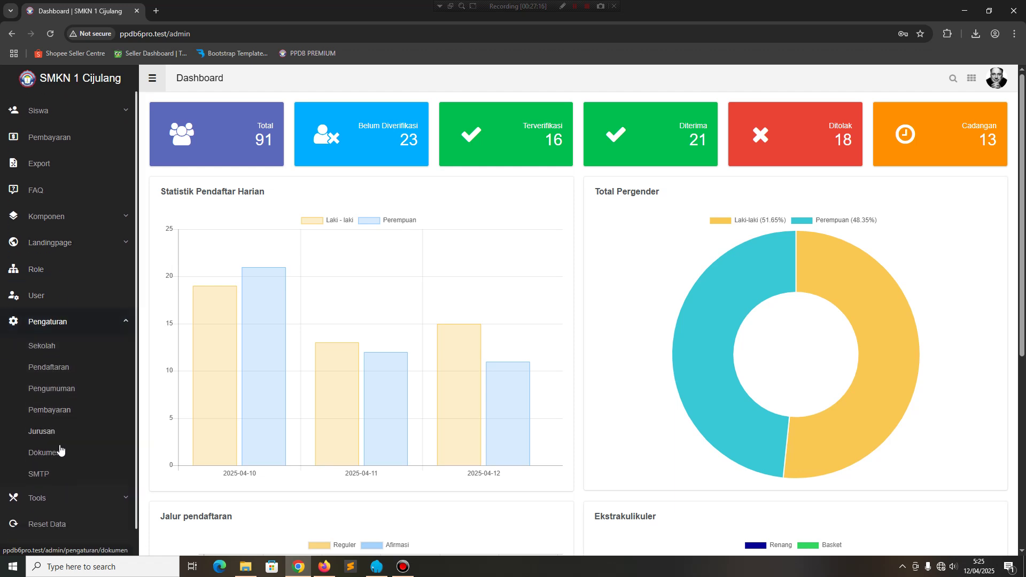
{"action": "left_click", "coordinate": [64, 384]}
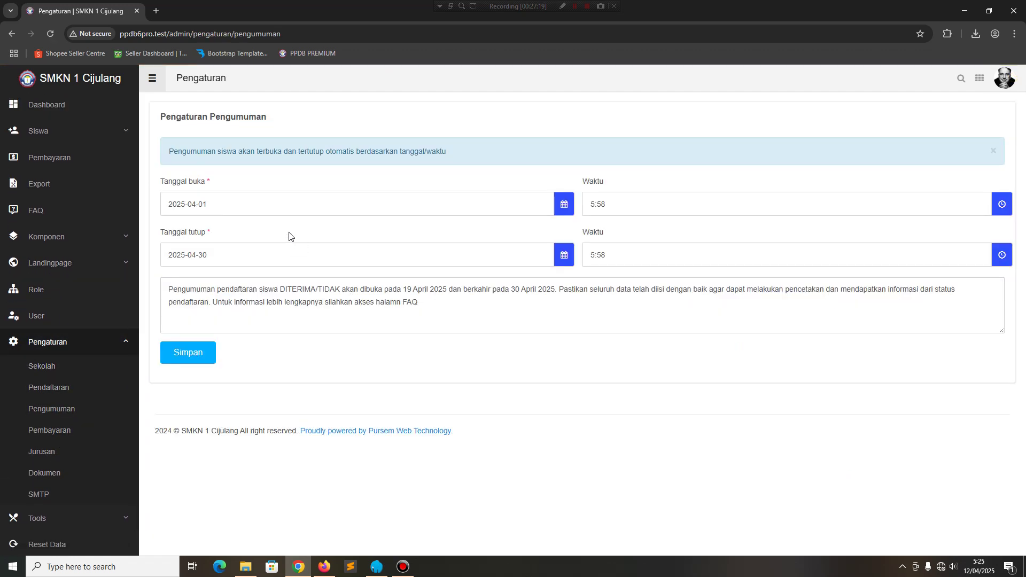
{"action": "left_click", "coordinate": [270, 206]}
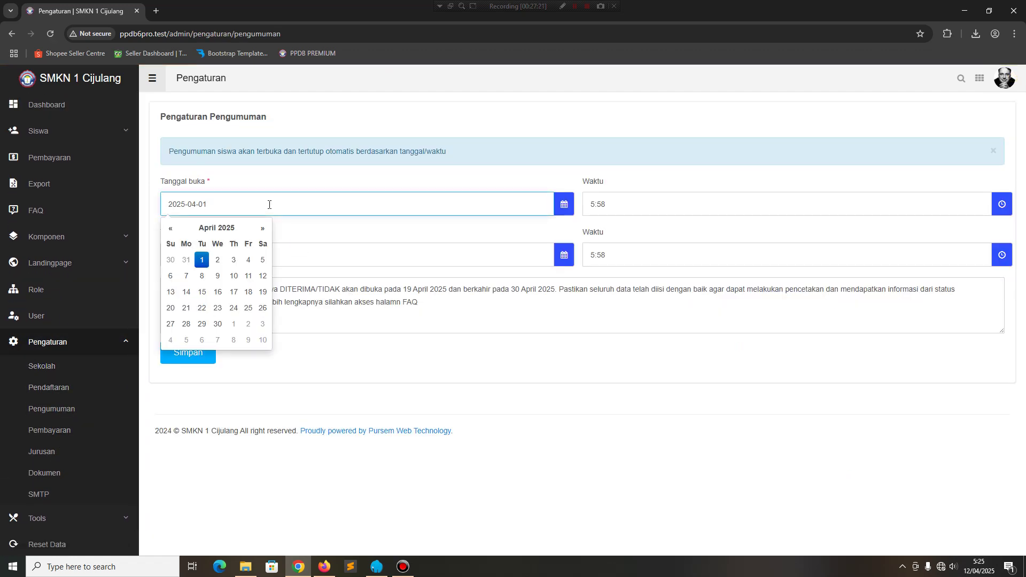
{"action": "left_click", "coordinate": [202, 292]}
{"action": "left_click", "coordinate": [200, 350]}
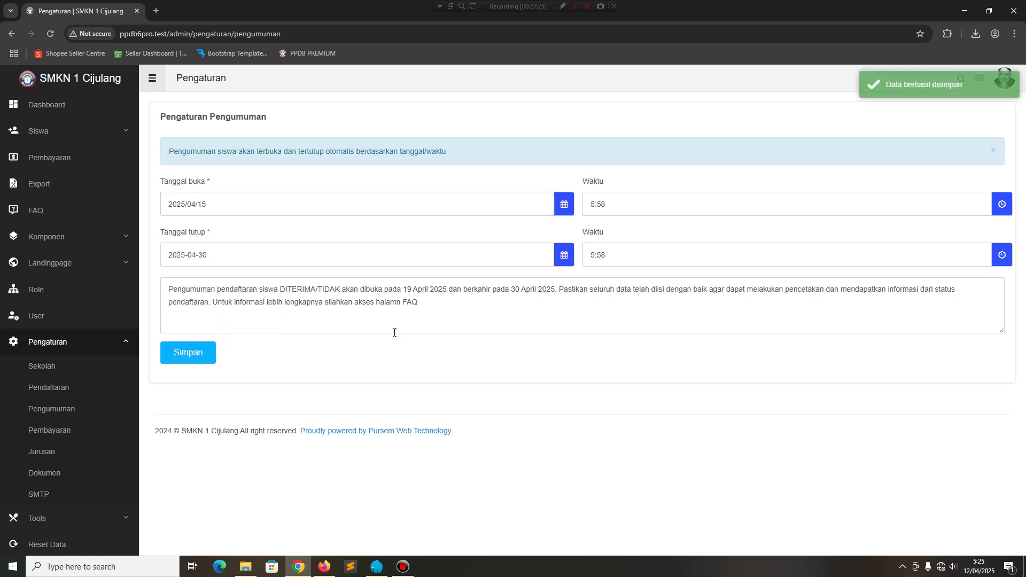
{"action": "left_click", "coordinate": [320, 568]}
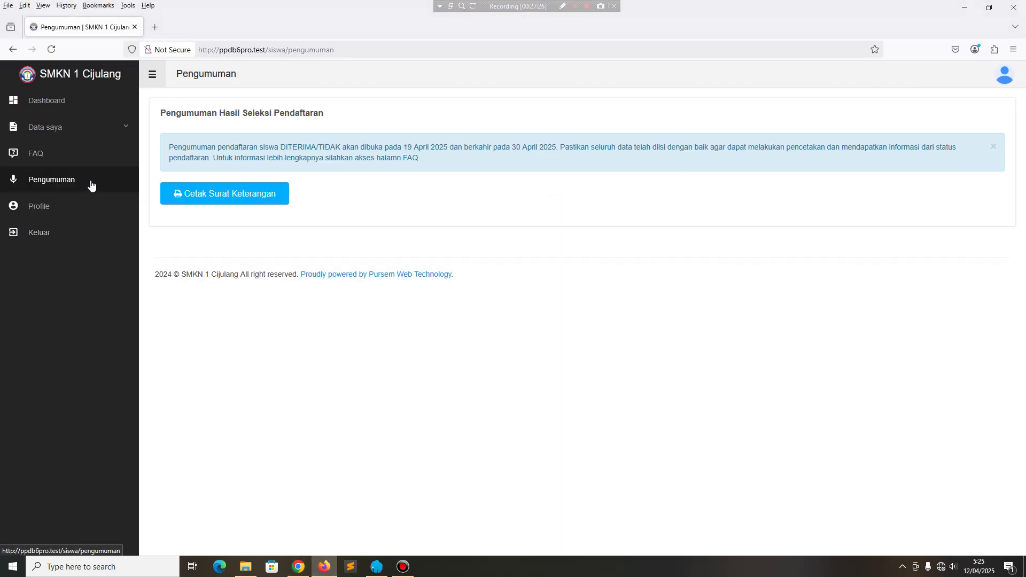
{"action": "left_click", "coordinate": [92, 181]}
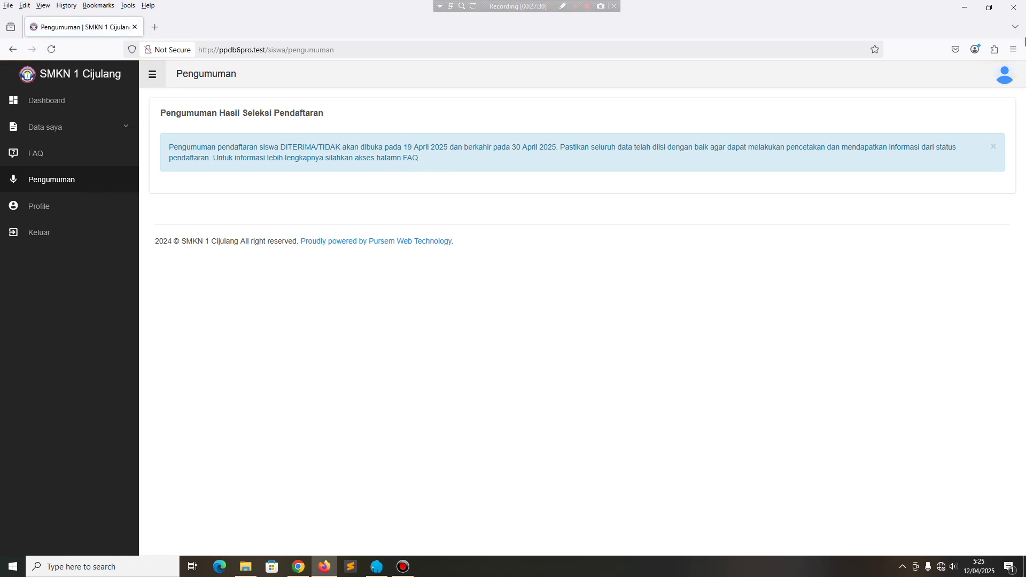
Log the student out and open the public Pengumuman Hasil results page from the footer.
{"action": "left_click", "coordinate": [1002, 81]}
{"action": "left_click", "coordinate": [935, 121]}
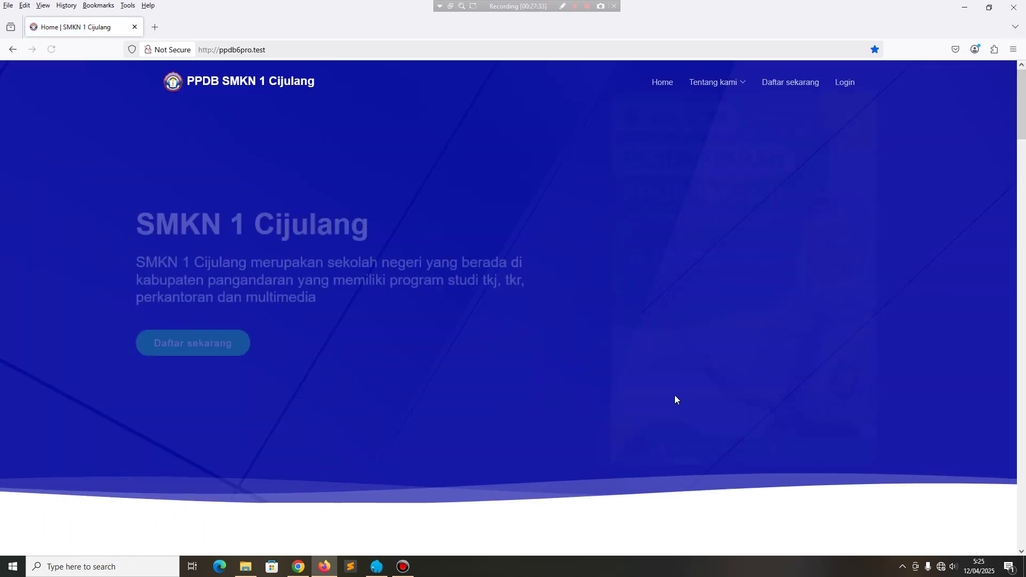
{"action": "scroll", "coordinate": [799, 291], "scroll_direction": "down", "scroll_amount": 5}
{"action": "scroll", "coordinate": [799, 292], "scroll_direction": "down", "scroll_amount": 15}
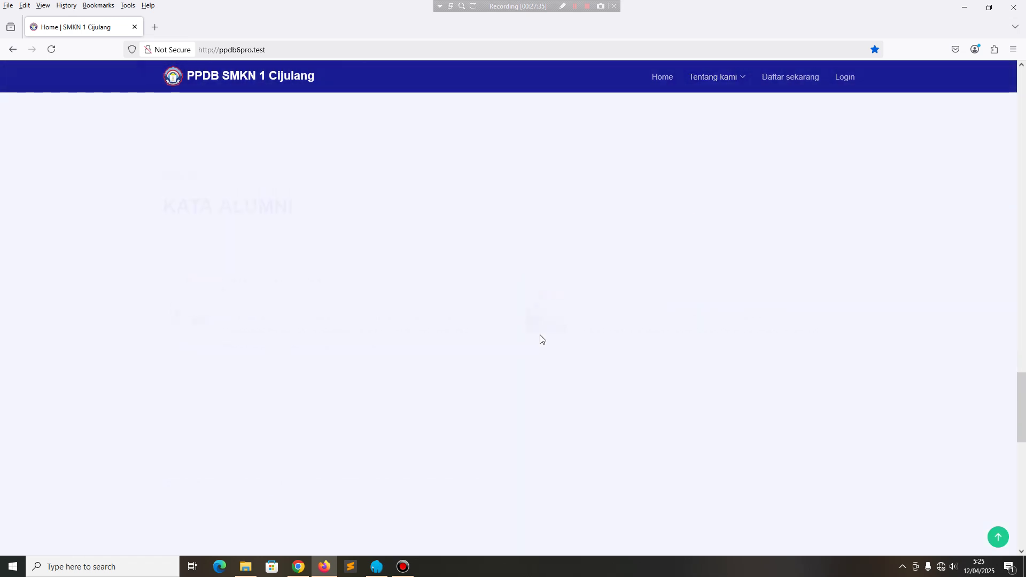
{"action": "scroll", "coordinate": [538, 334], "scroll_direction": "down", "scroll_amount": 7}
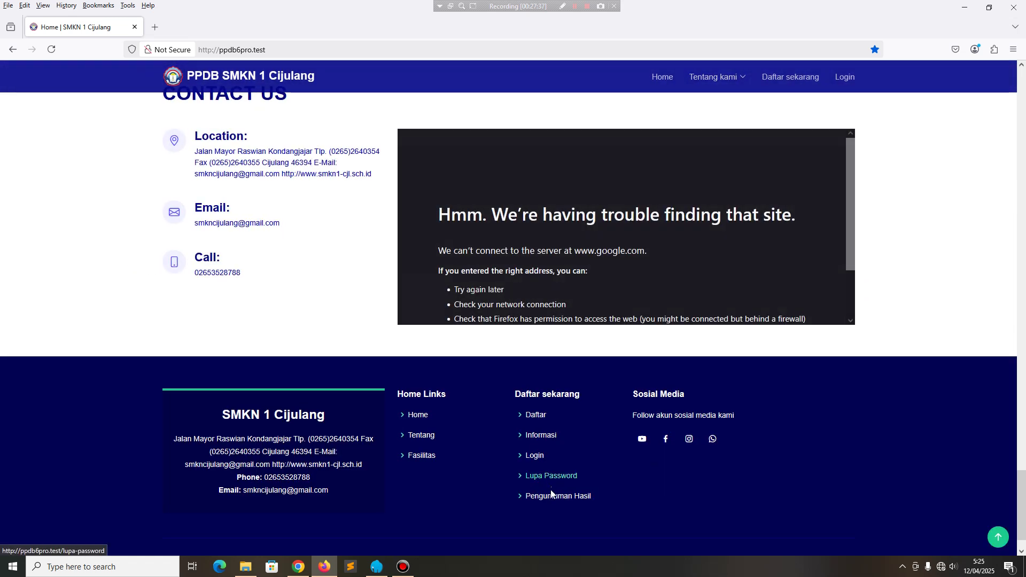
{"action": "left_click", "coordinate": [532, 493]}
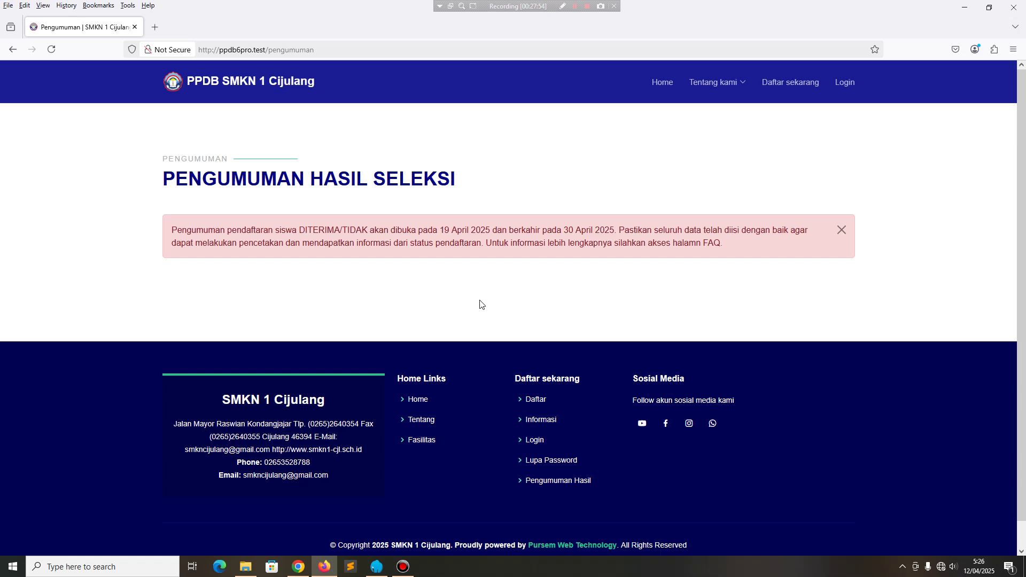
In the admin announcement settings, set the opening date back to 2025/04/01 and save.
{"action": "left_click", "coordinate": [298, 566]}
{"action": "left_click", "coordinate": [240, 207]}
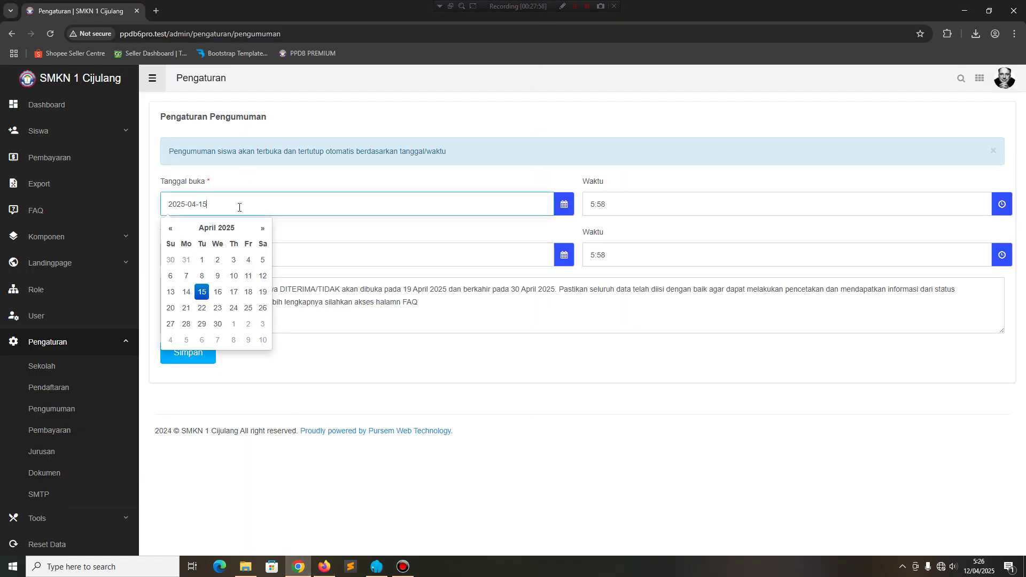
{"action": "left_click", "coordinate": [202, 261]}
{"action": "left_click", "coordinate": [183, 355]}
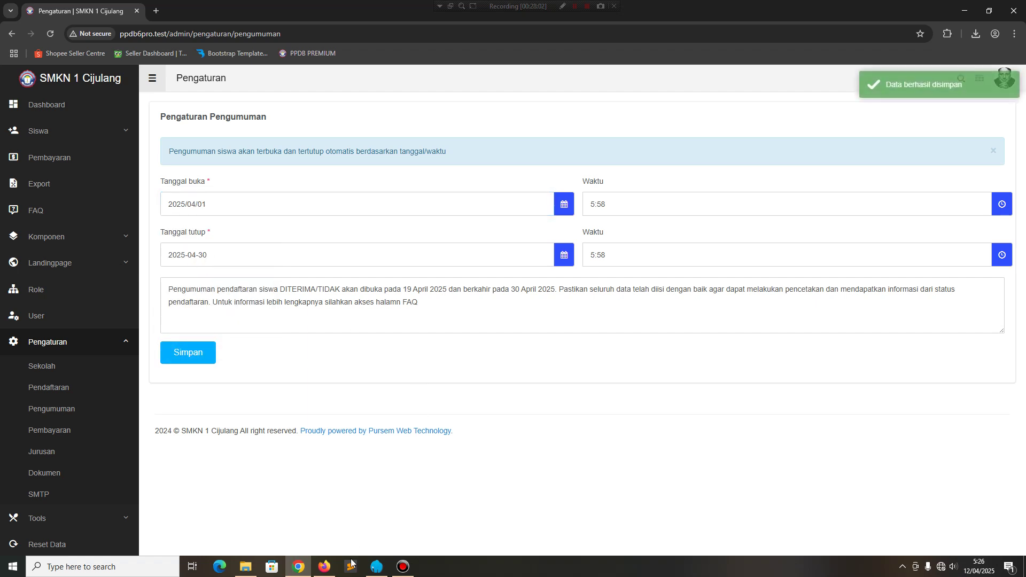
Reload the public results page to show the lookup form, then bring the admin settings window back.
{"action": "left_click", "coordinate": [325, 567]}
{"action": "left_click", "coordinate": [53, 49]}
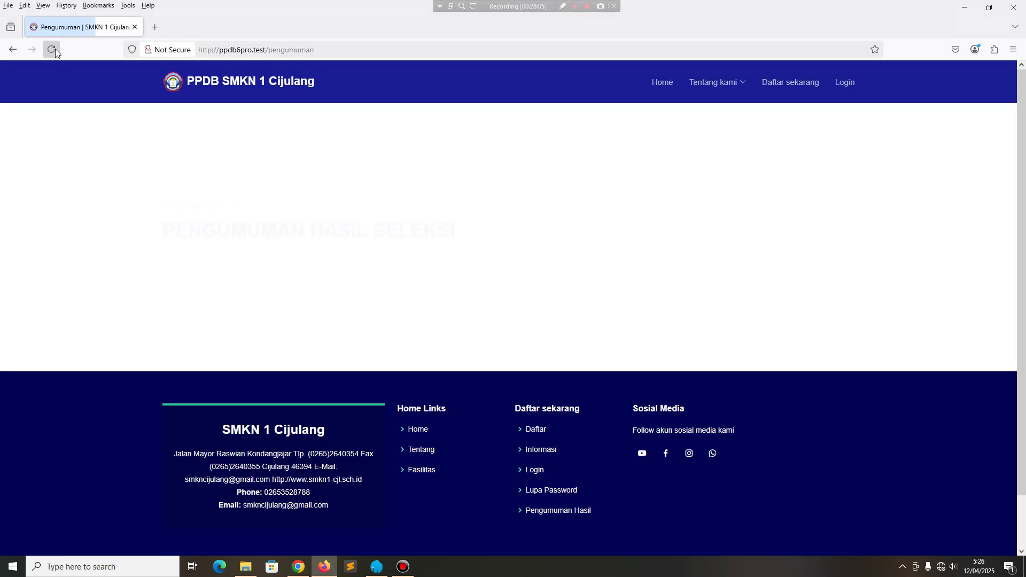
{"action": "left_click", "coordinate": [224, 236]}
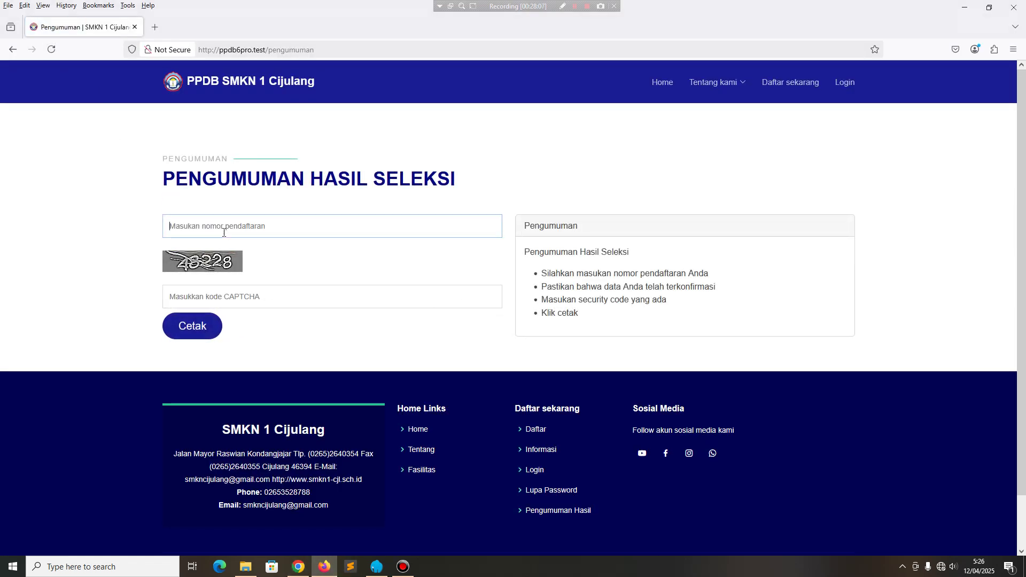
{"action": "left_click", "coordinate": [237, 295]}
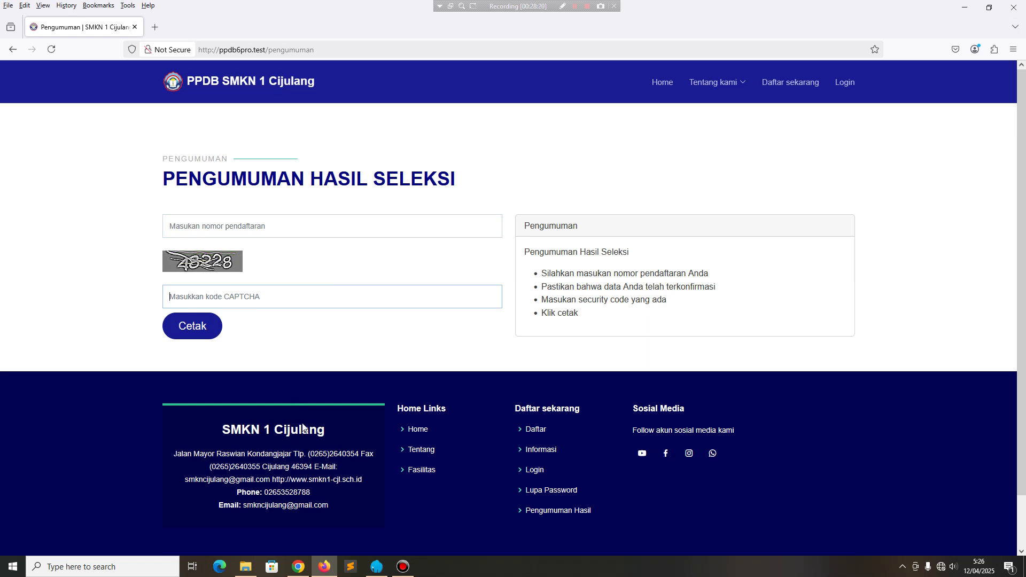
{"action": "mouse_move", "coordinate": [299, 566]}
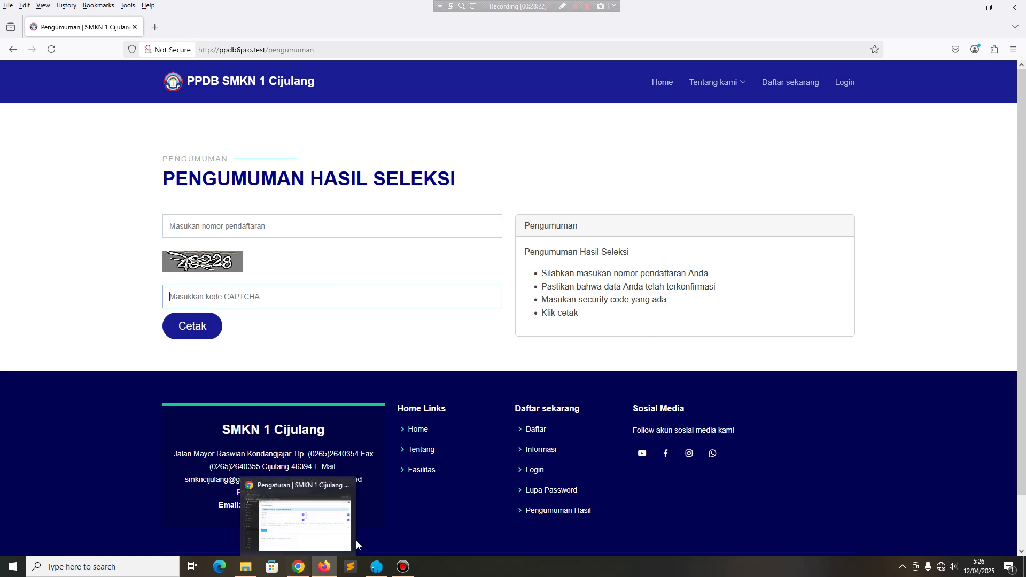
{"action": "left_click", "coordinate": [305, 521]}
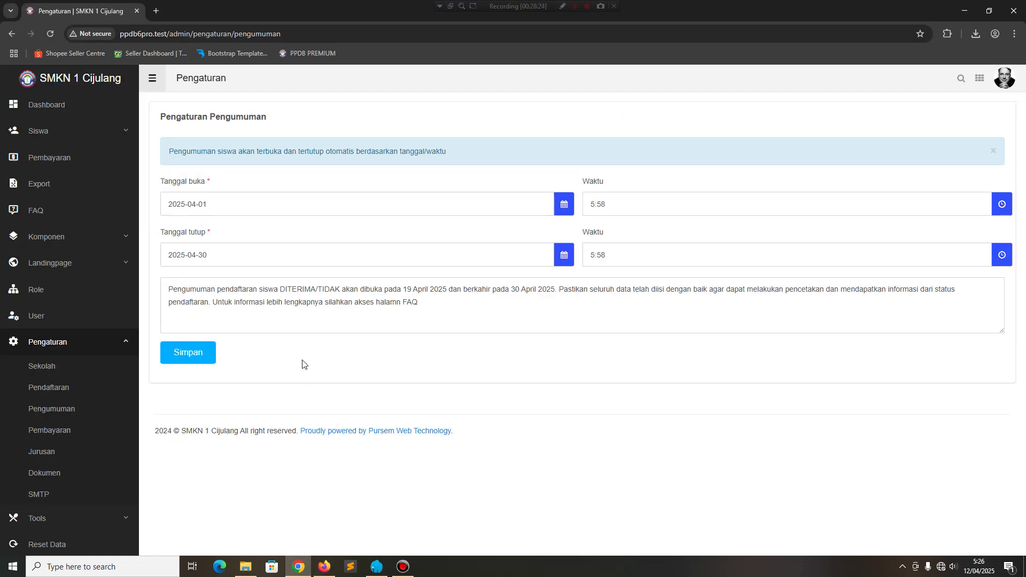